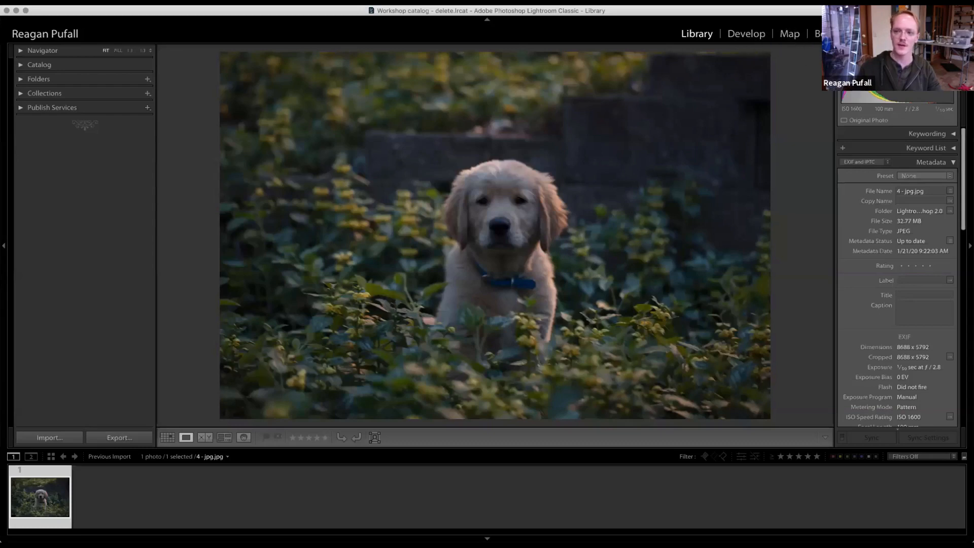
# Step: Hide the Book, Slideshow and Web modules from the module picker
pyautogui.rightClick(651, 34)
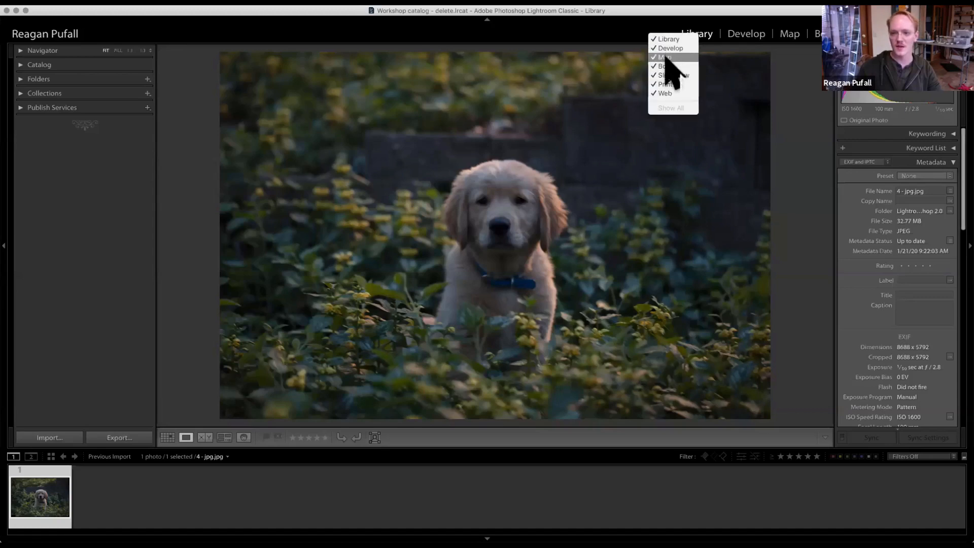
pyautogui.click(665, 66)
pyautogui.rightClick(658, 33)
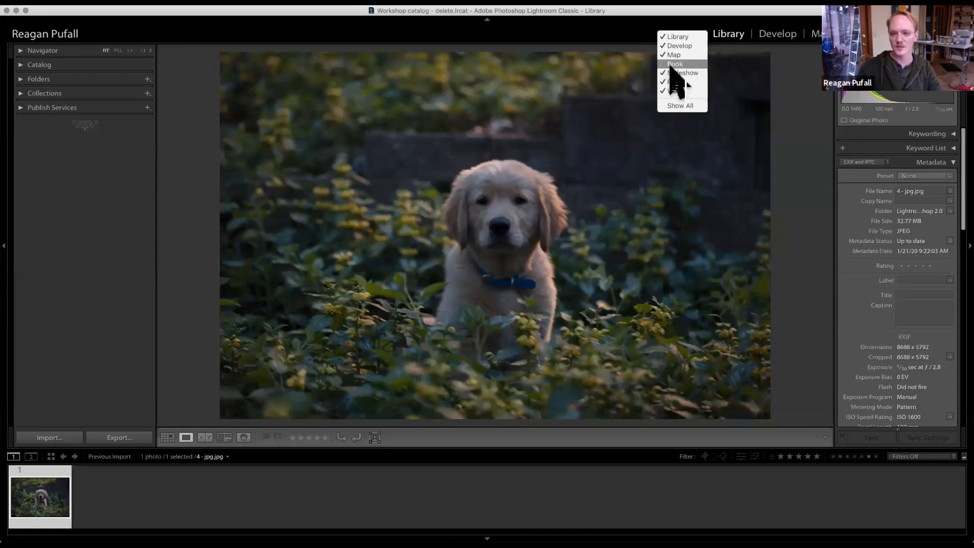
pyautogui.click(680, 72)
pyautogui.rightClick(677, 32)
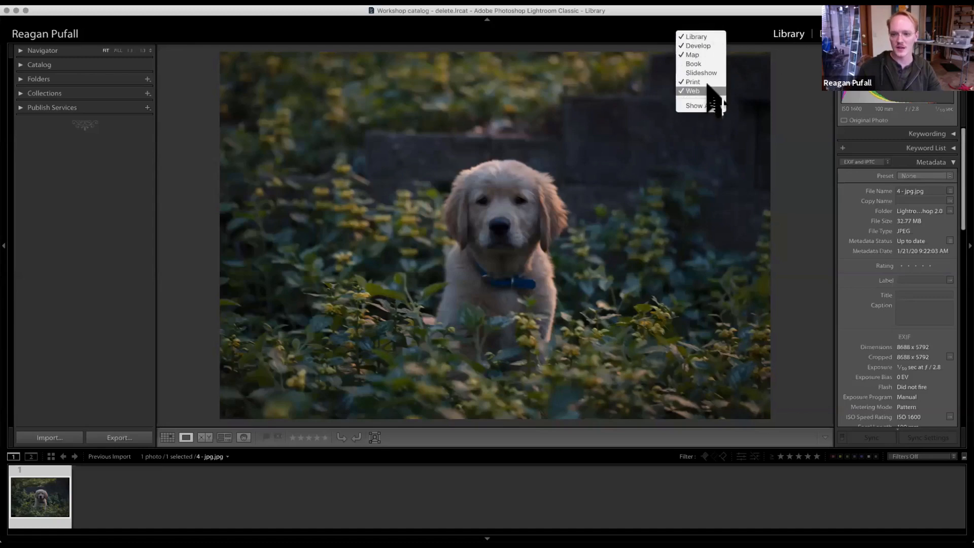
pyautogui.click(710, 91)
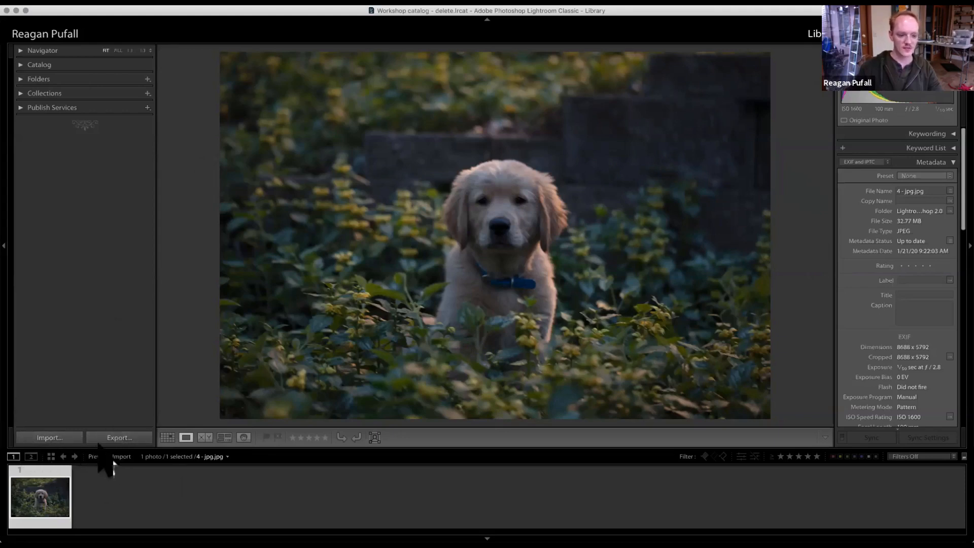
# Step: Start a photo import with the Lightroom Workshop 2.0 folder as the source
pyautogui.click(66, 438)
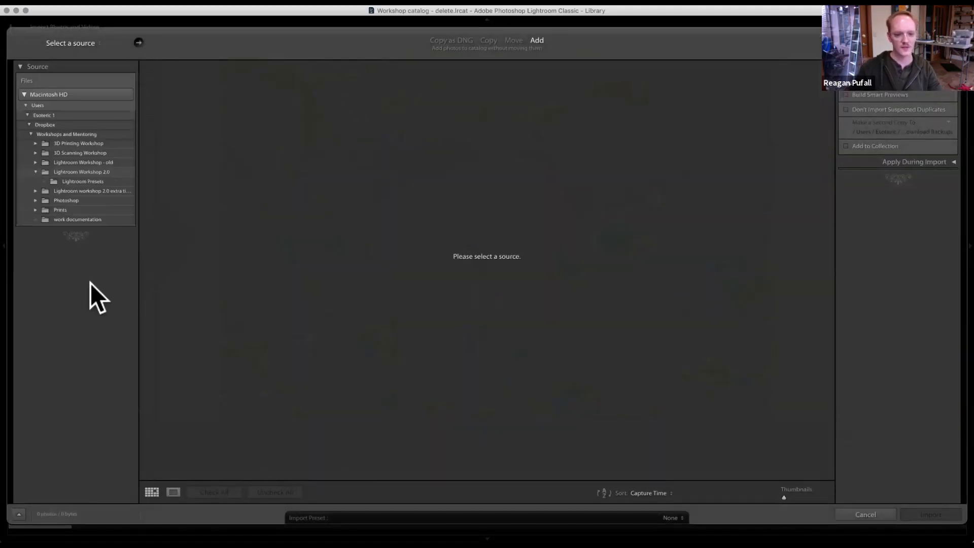
pyautogui.click(90, 172)
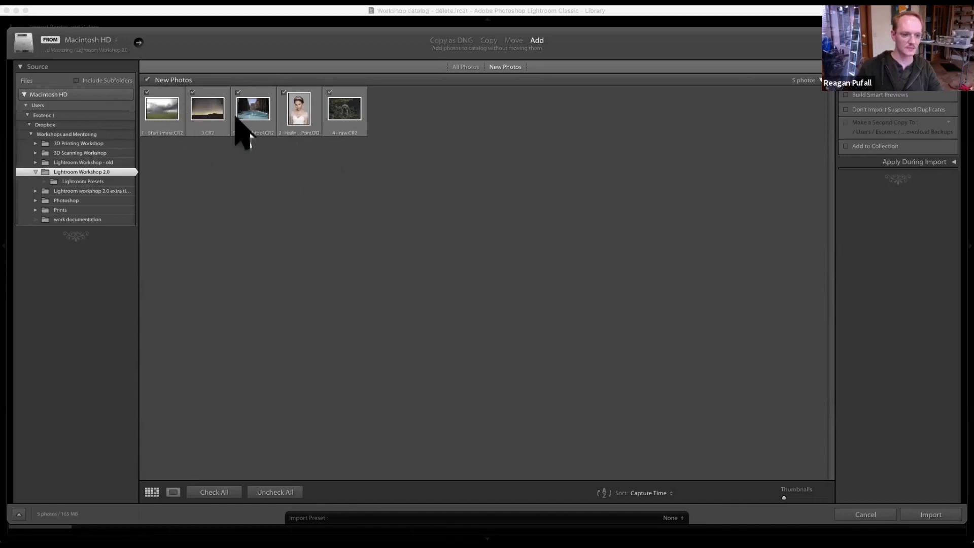
# Step: Preview the storm-cloud photo at large size, return to the thumbnail grid and keep the sunset photo included in the import
pyautogui.doubleClick(192, 93)
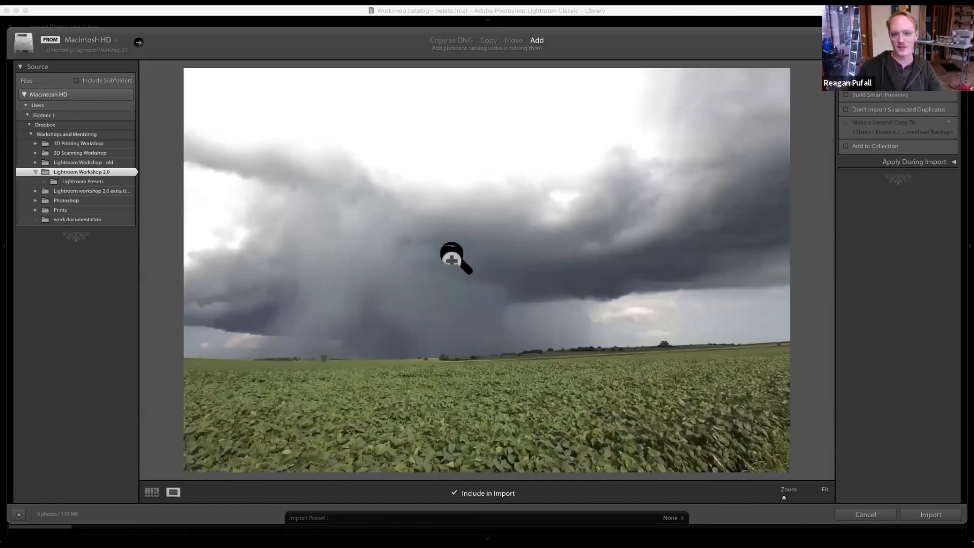
pyautogui.click(152, 492)
pyautogui.click(174, 494)
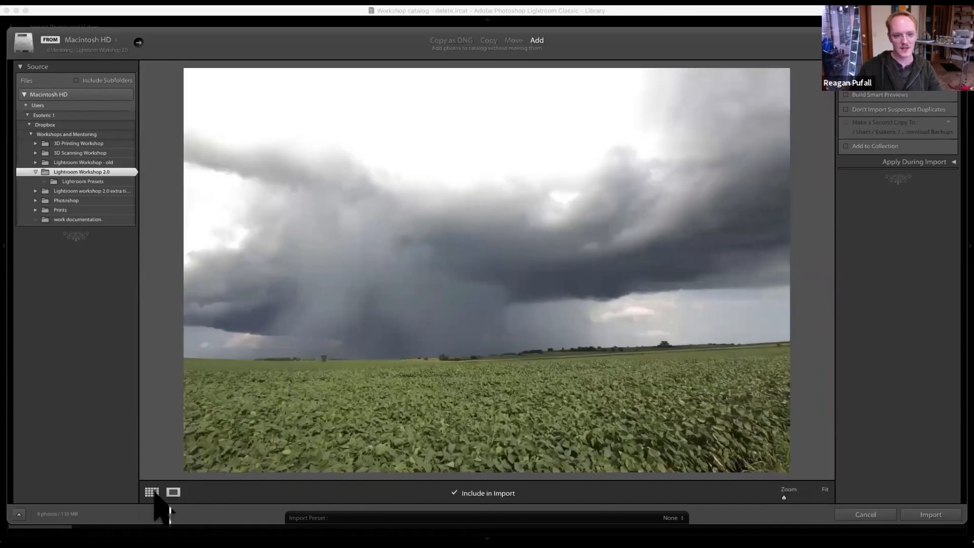
pyautogui.click(152, 493)
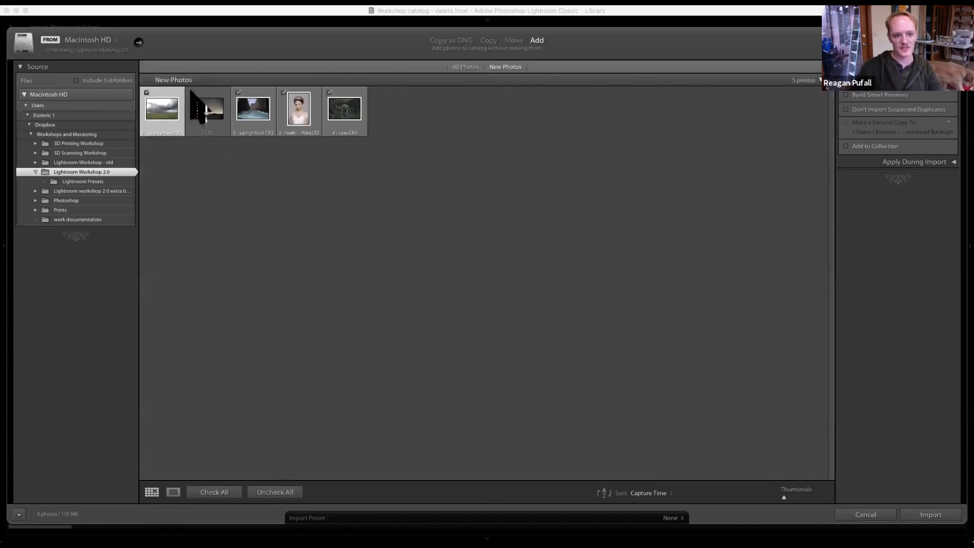
pyautogui.click(214, 110)
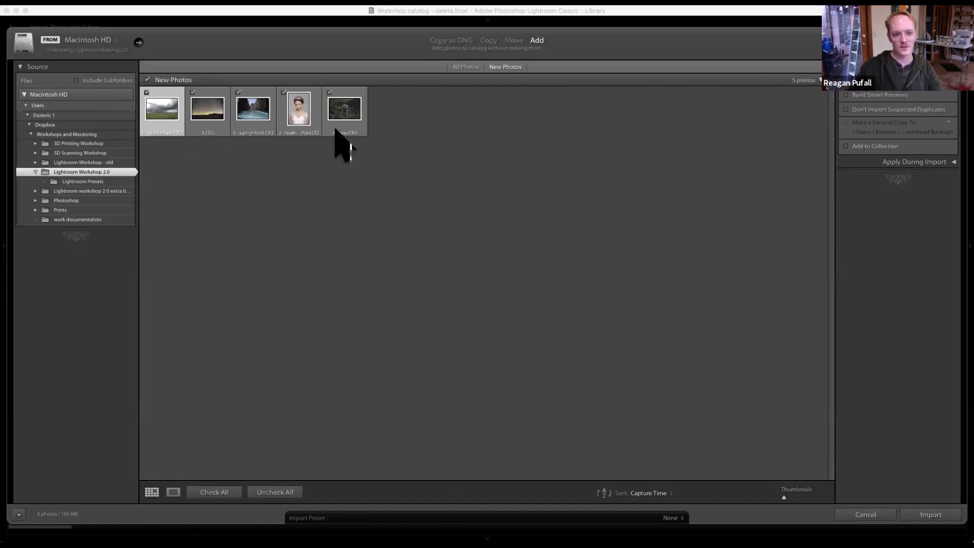
# Step: Sort the photos in the import grid by file name
pyautogui.click(642, 493)
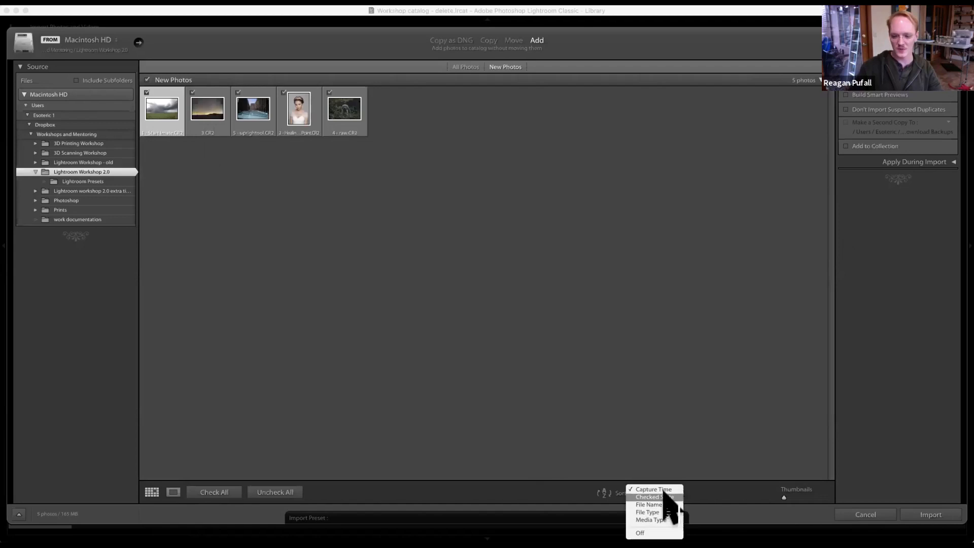
pyautogui.click(660, 504)
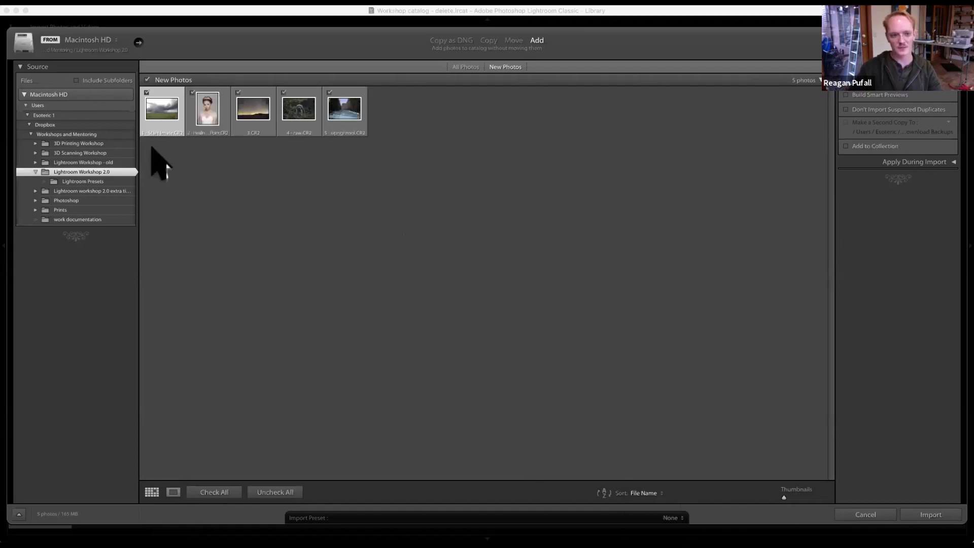
pyautogui.click(645, 493)
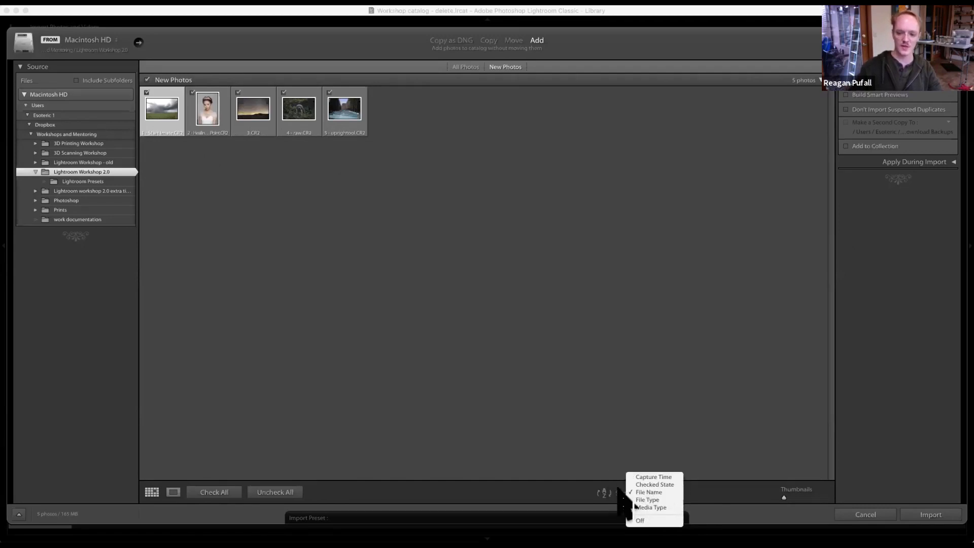
pyautogui.click(550, 383)
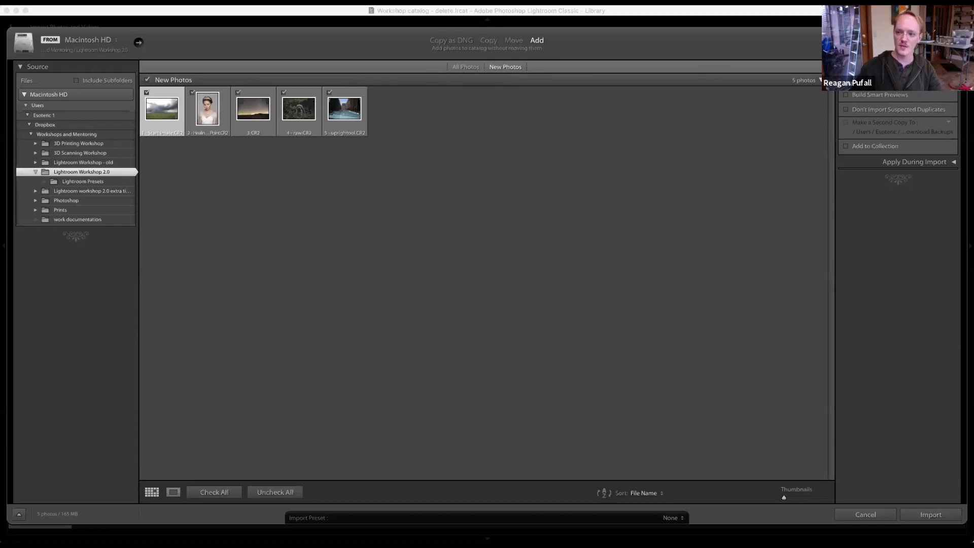
# Step: Examine the destination options of the Copy import method and return to the Add method
pyautogui.click(489, 40)
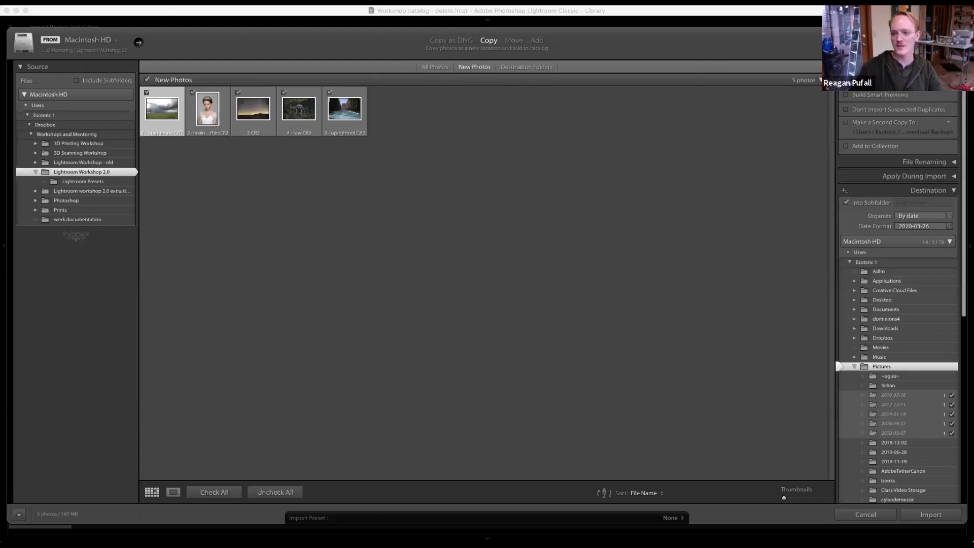
pyautogui.click(896, 41)
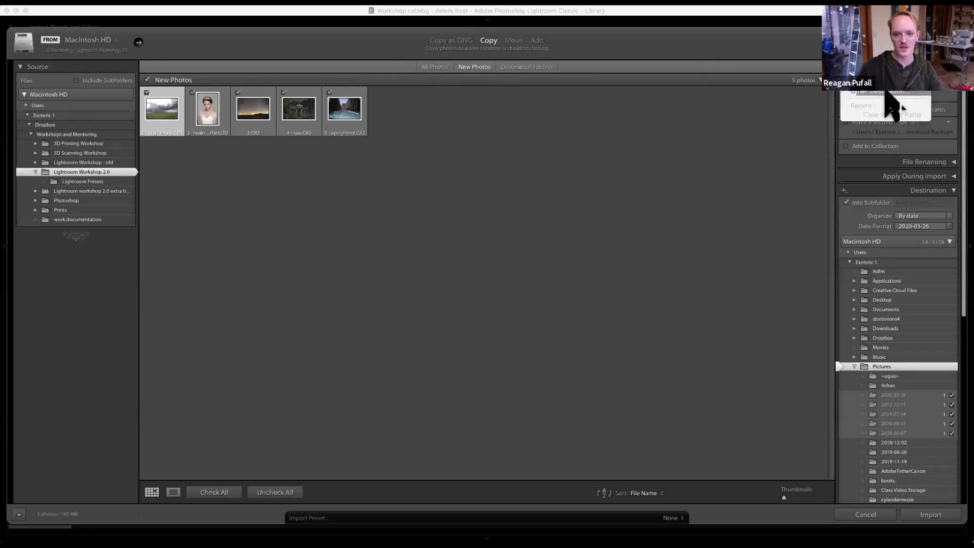
pyautogui.click(644, 37)
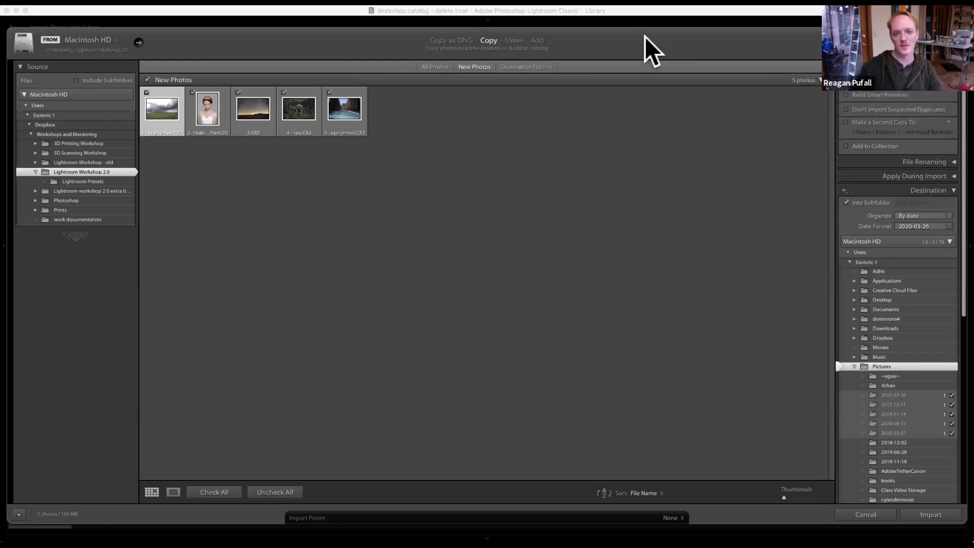
pyautogui.click(539, 41)
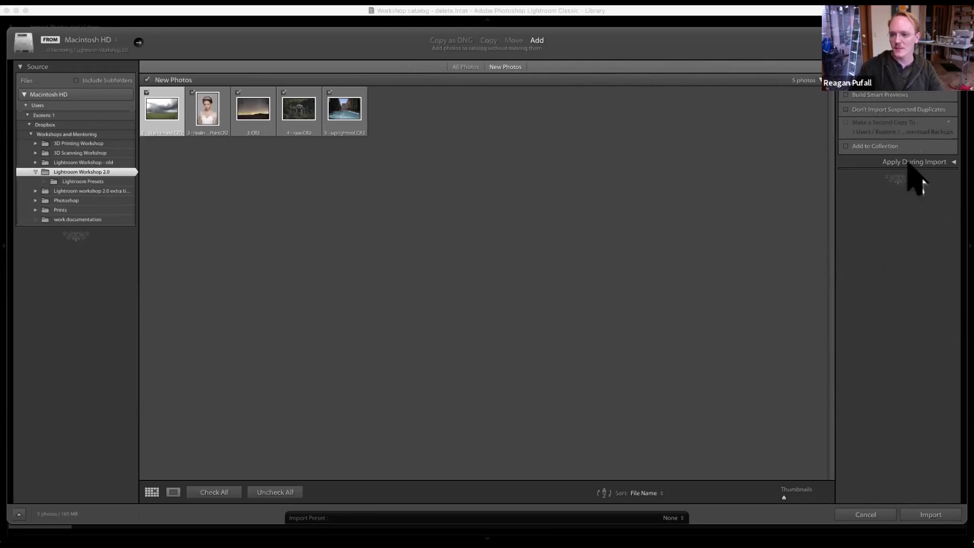
# Step: Review the develop settings and metadata presets that can be applied during import, leaving both at None
pyautogui.click(951, 165)
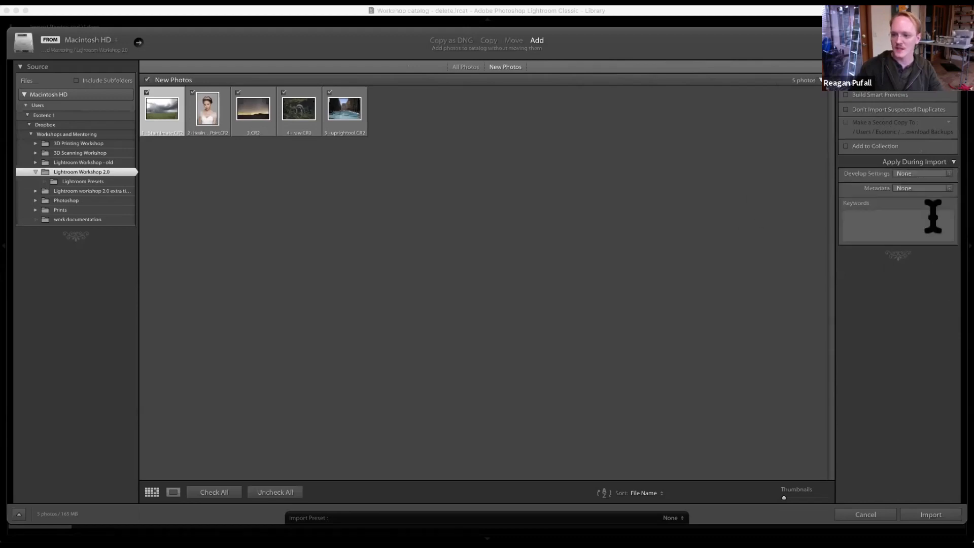
pyautogui.click(947, 174)
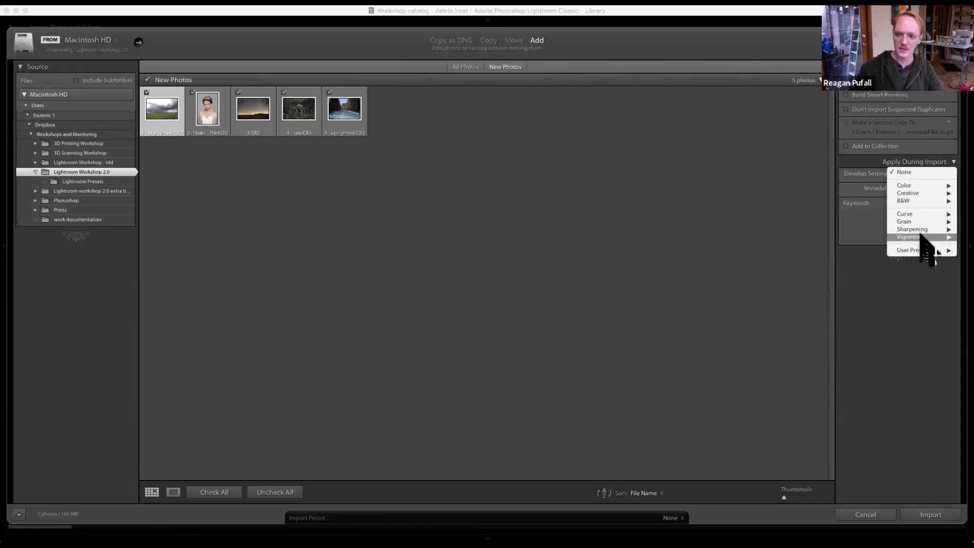
pyautogui.click(920, 298)
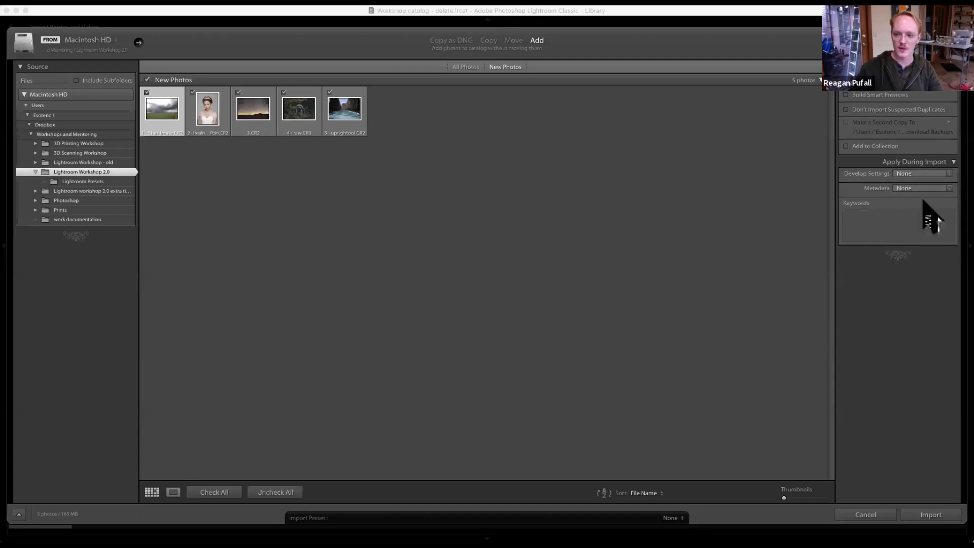
pyautogui.click(949, 189)
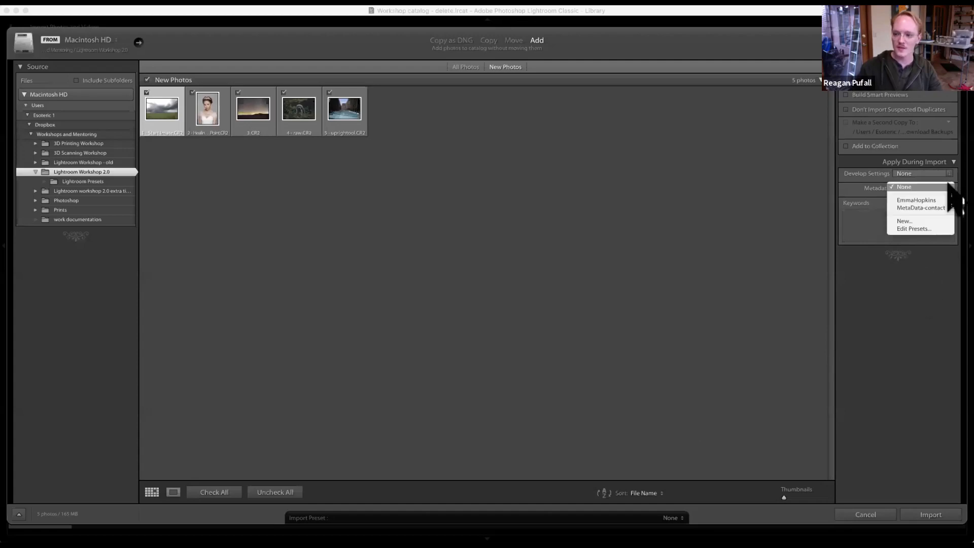
pyautogui.click(902, 317)
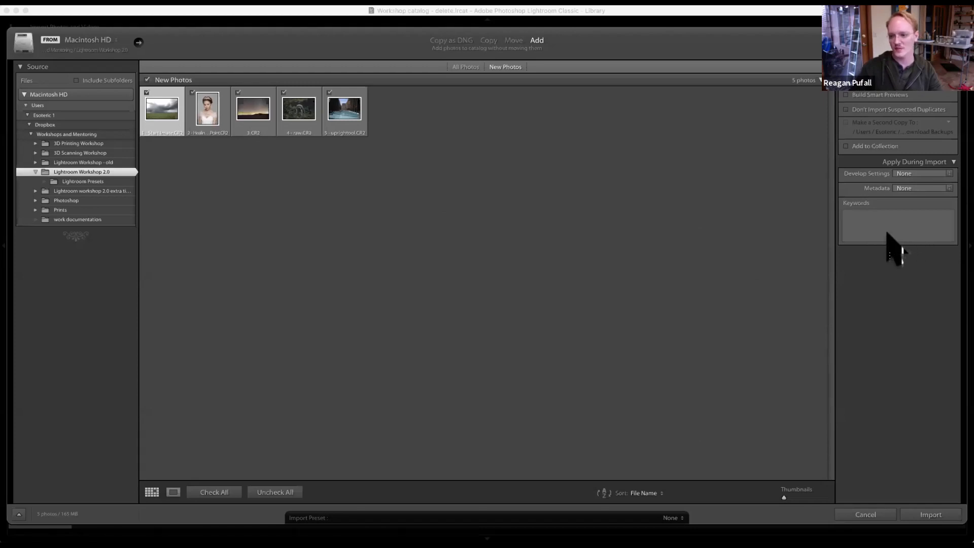
# Step: Add the keywords "lightroom workshop, dospace workshop" to the incoming photos and run the import
pyautogui.click(885, 235)
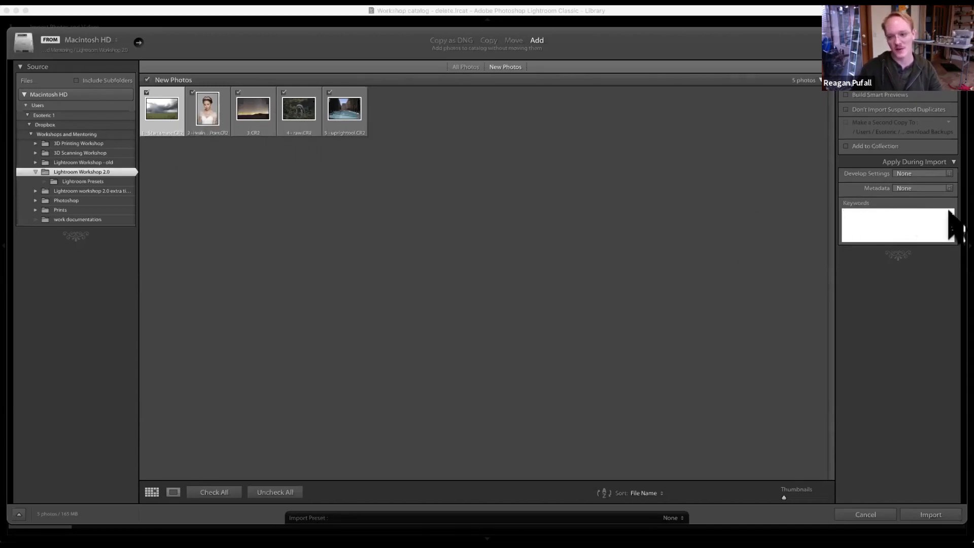
pyautogui.write('l')
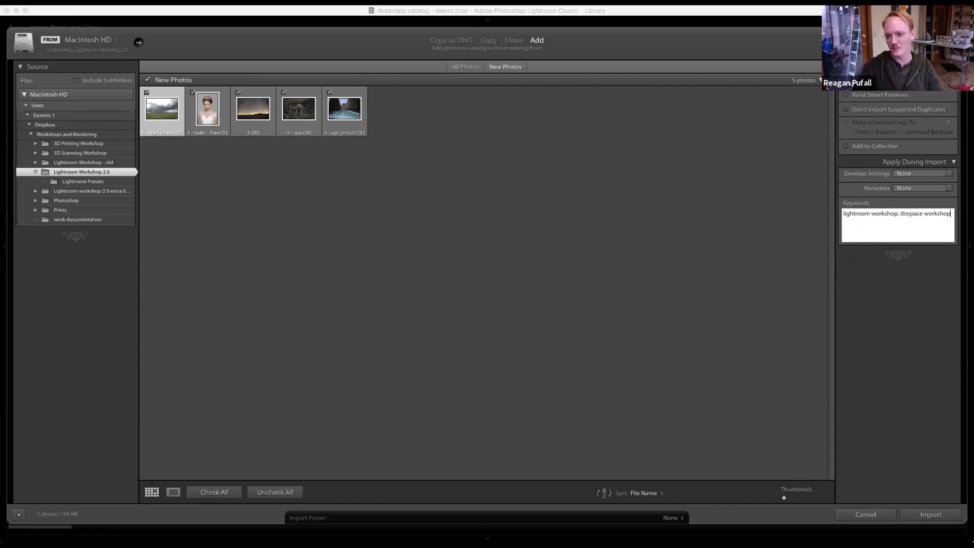
pyautogui.press('Return')
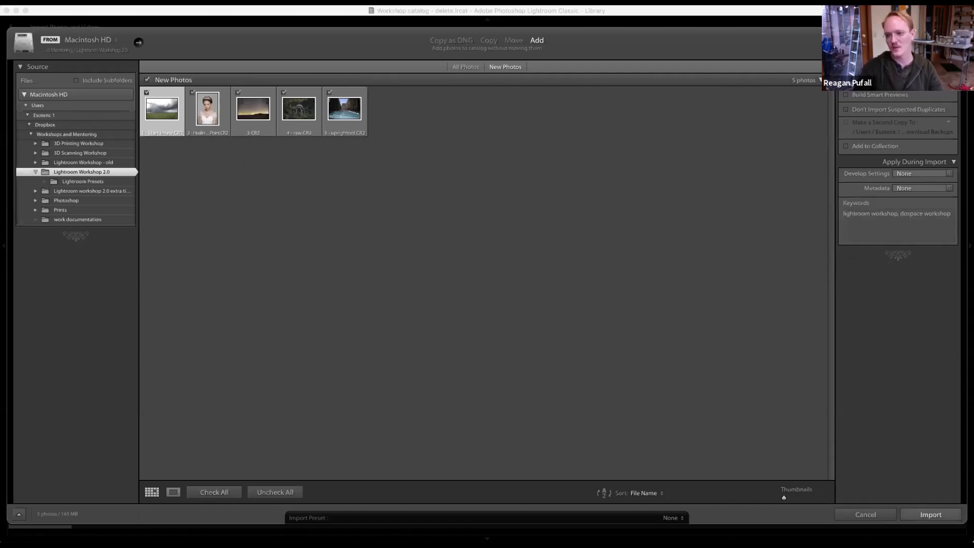
pyautogui.click(931, 514)
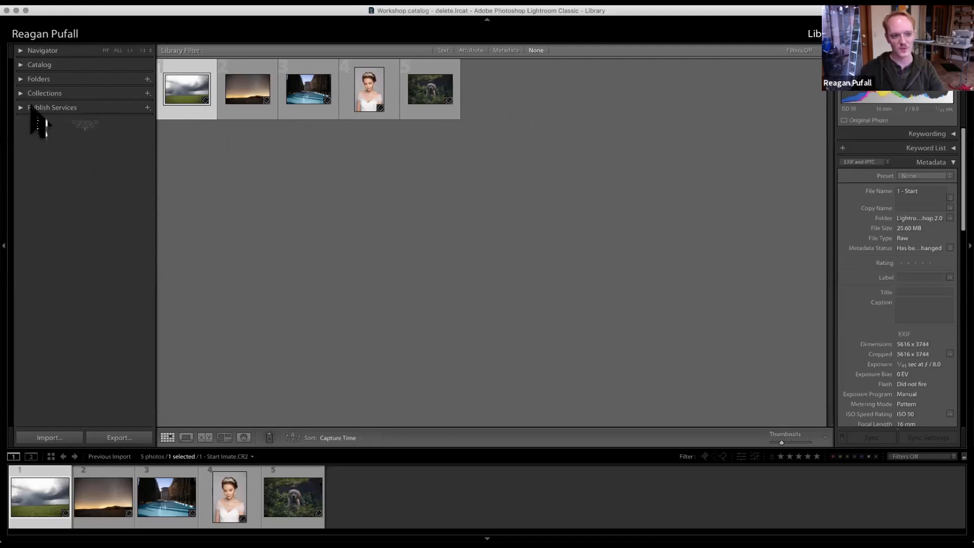
# Step: Show the Navigator preview, enlarge the storm-cloud photo and compare it at Fit, 1:1 and a reduced zoom ratio, panning across the field
pyautogui.click(21, 51)
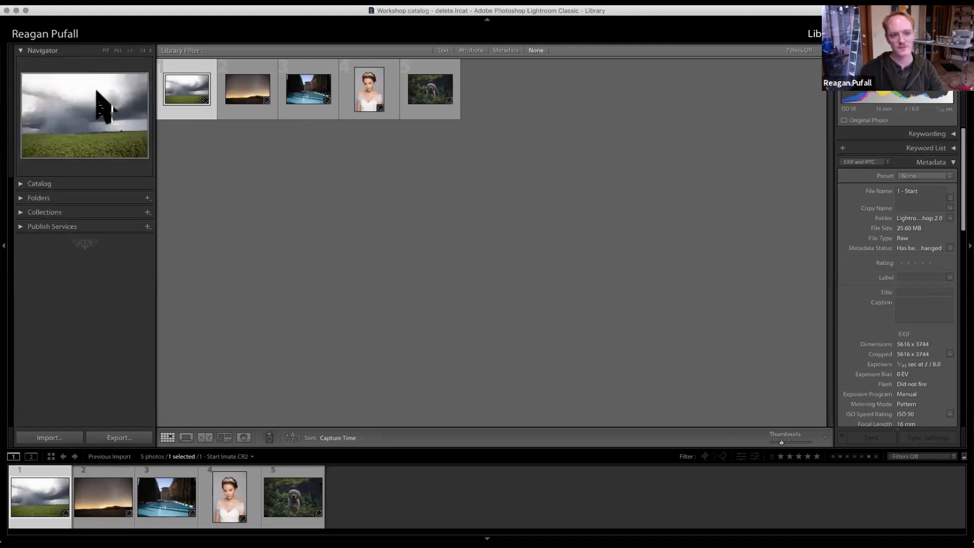
pyautogui.doubleClick(190, 94)
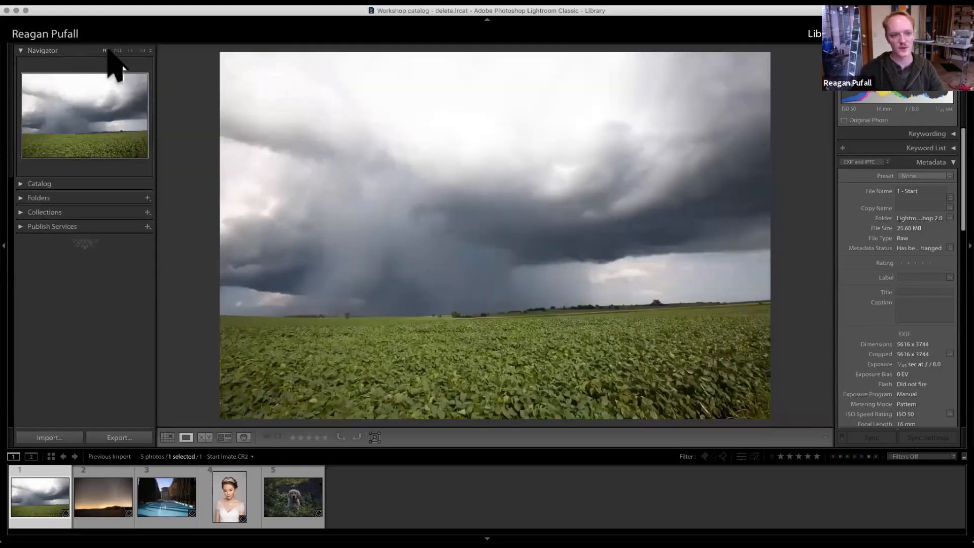
pyautogui.click(131, 50)
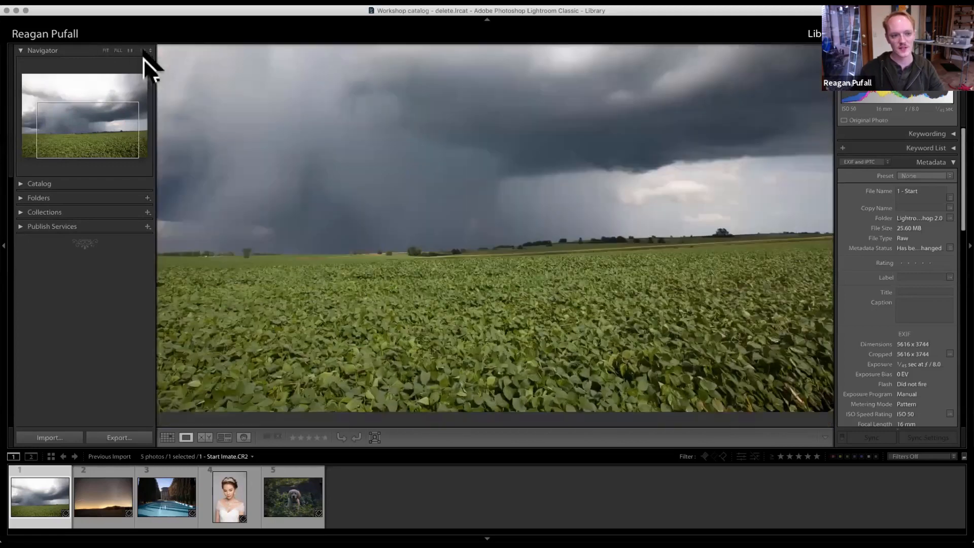
pyautogui.click(106, 51)
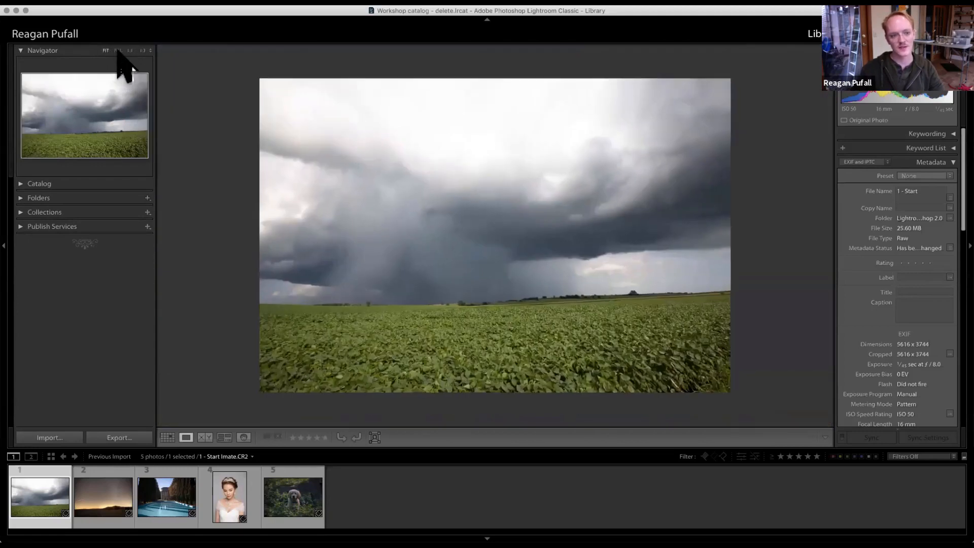
pyautogui.click(143, 51)
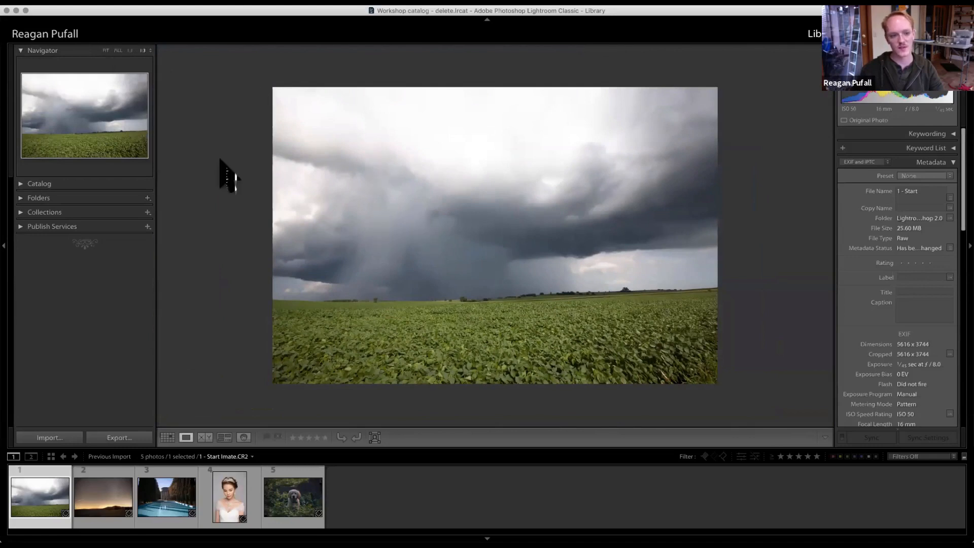
pyautogui.moveTo(120, 114); pyautogui.dragTo(98, 130)
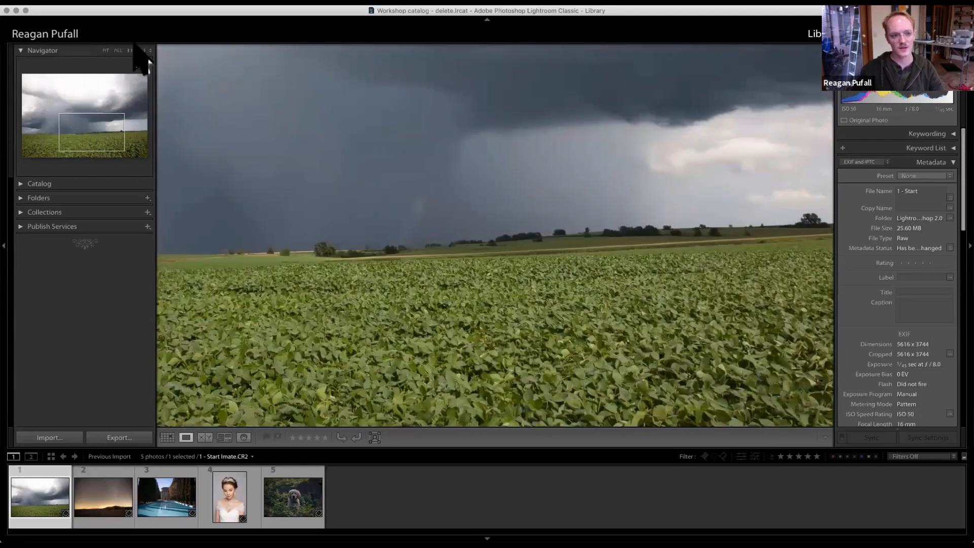
pyautogui.click(143, 51)
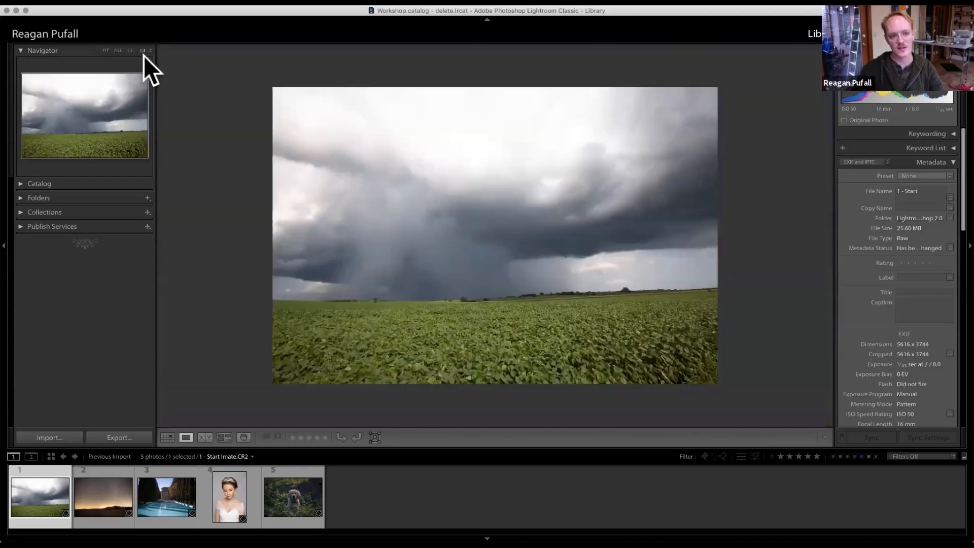
# Step: Show the photos as a grid and compare the catalog's Previous Import set with All Photographs
pyautogui.click(21, 185)
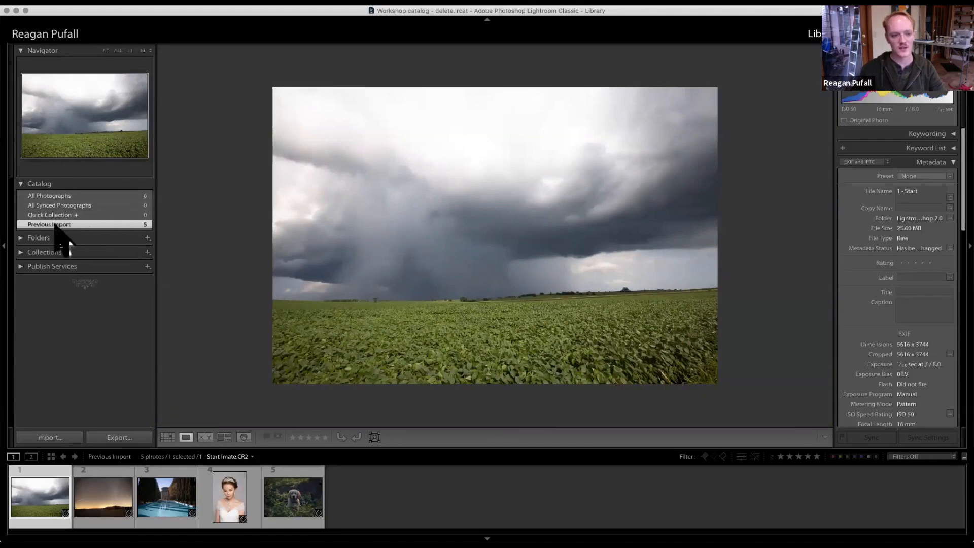
pyautogui.press('g')
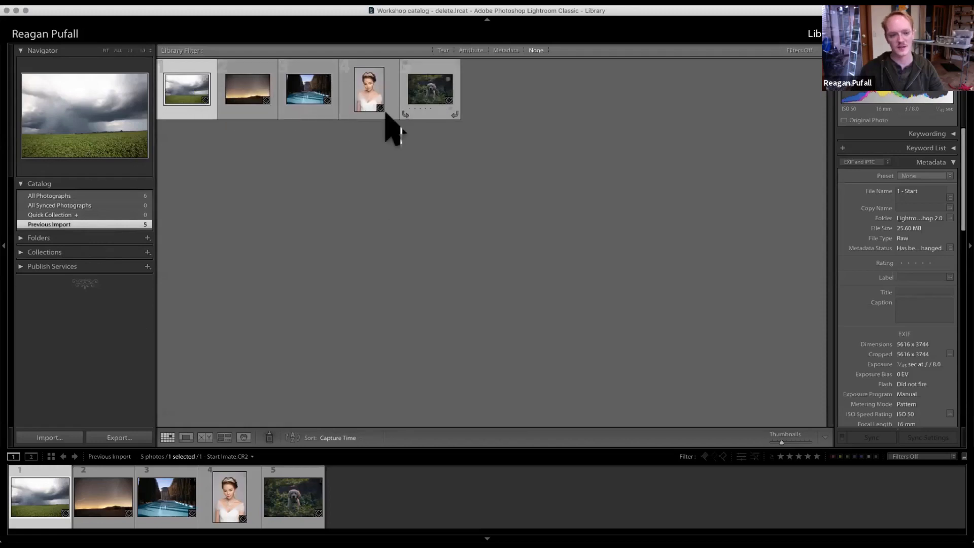
pyautogui.click(113, 196)
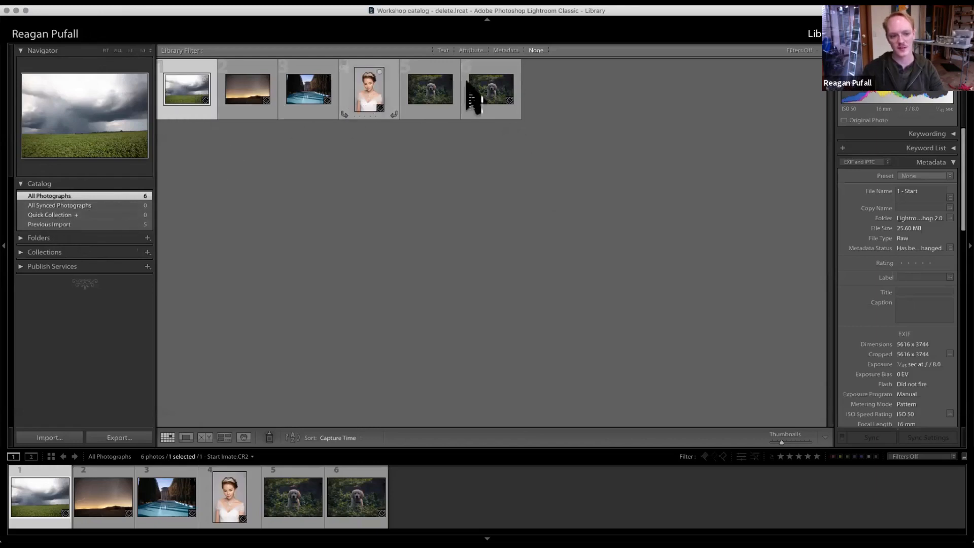
pyautogui.click(57, 225)
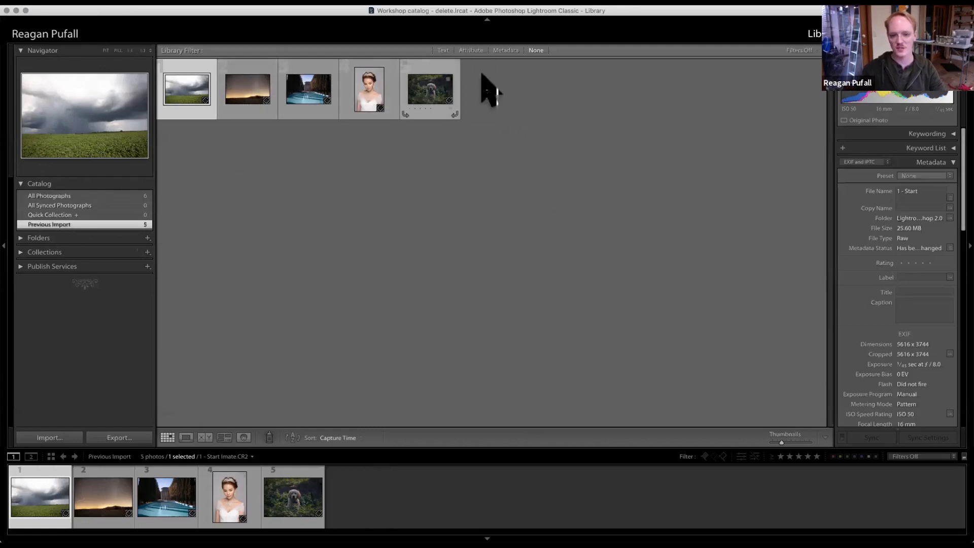
pyautogui.click(71, 197)
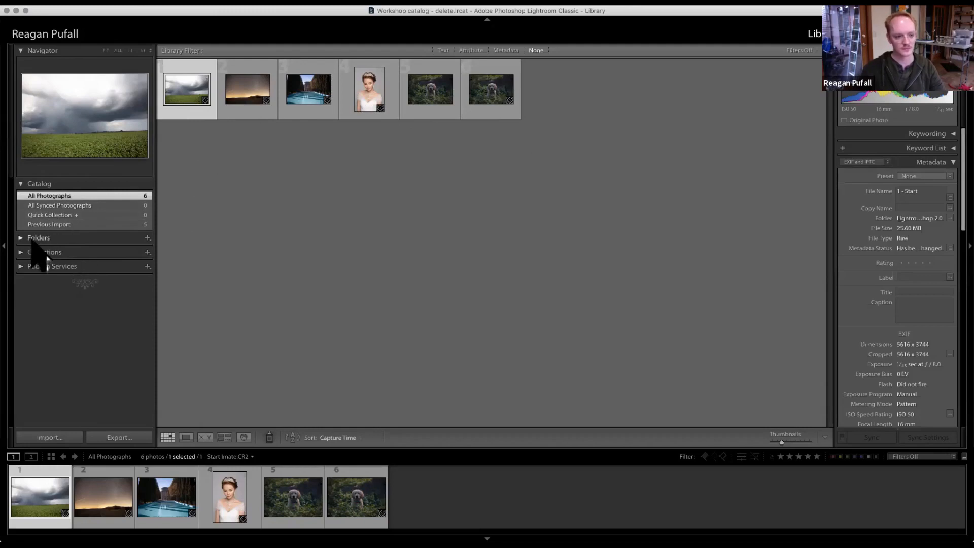
# Step: Show the photos of the Lightroom Workshop 2.0 folder on Macintosh HD
pyautogui.click(23, 239)
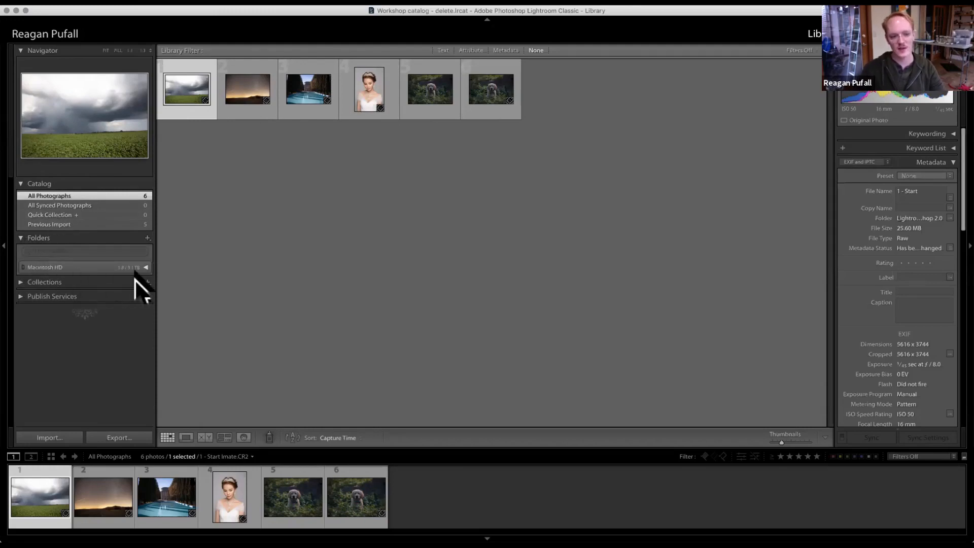
pyautogui.click(146, 267)
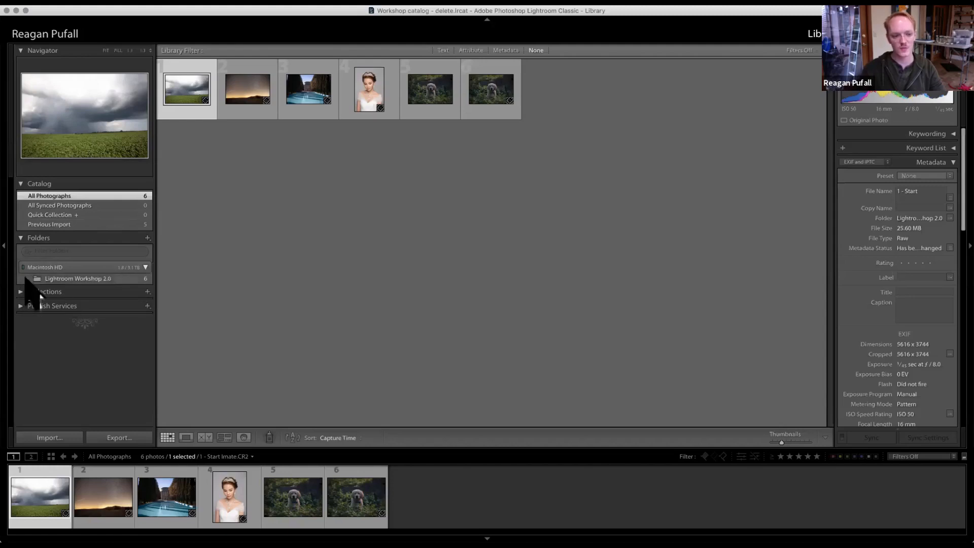
pyautogui.click(25, 278)
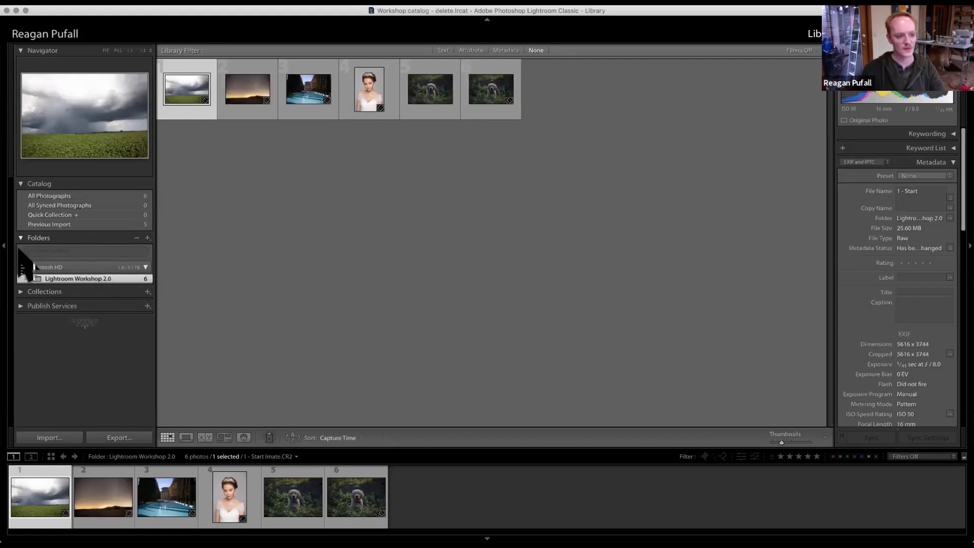
# Step: Review the default Smart Collections and collapse the Collections, Folders and Catalog lists
pyautogui.click(21, 292)
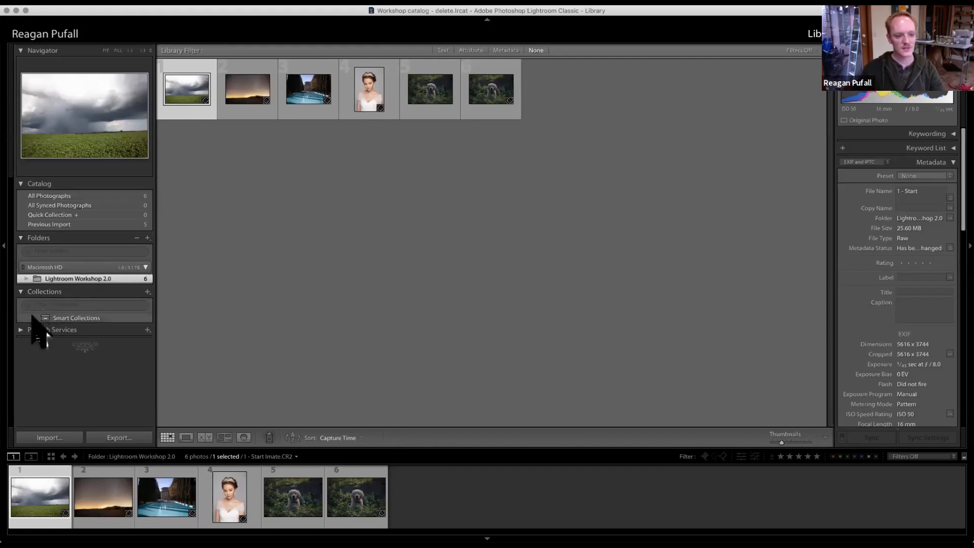
pyautogui.click(33, 317)
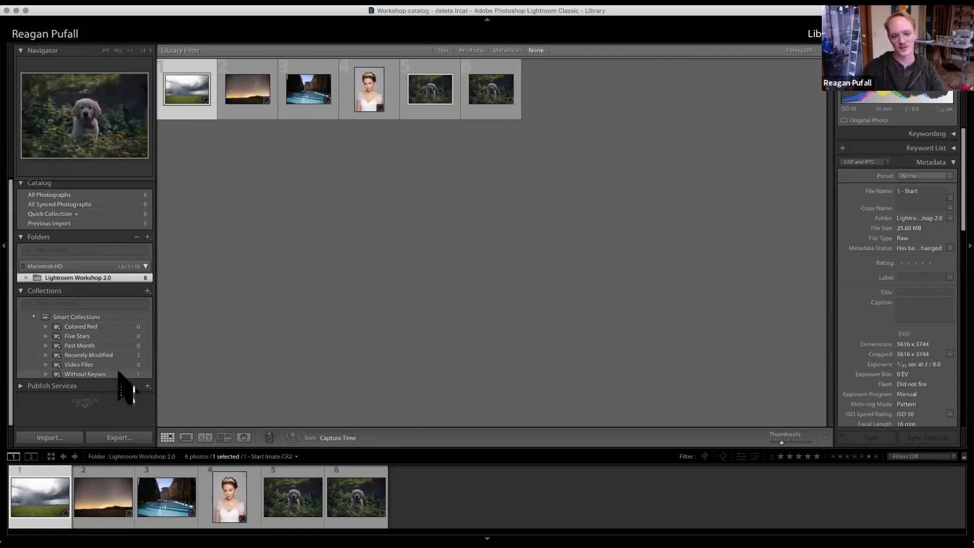
pyautogui.click(24, 291)
pyautogui.click(29, 237)
pyautogui.click(30, 184)
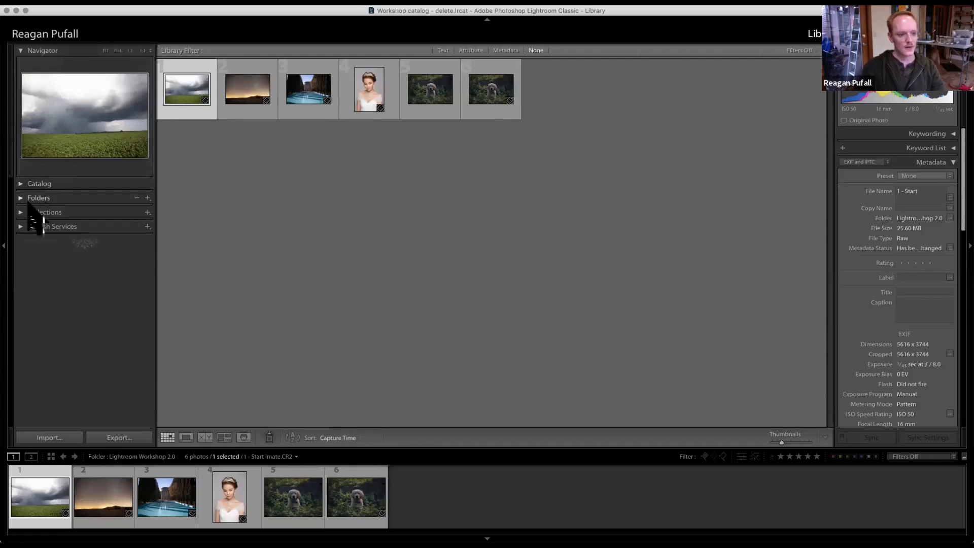
# Step: Examine the available Publish Services and collapse their list again
pyautogui.click(21, 227)
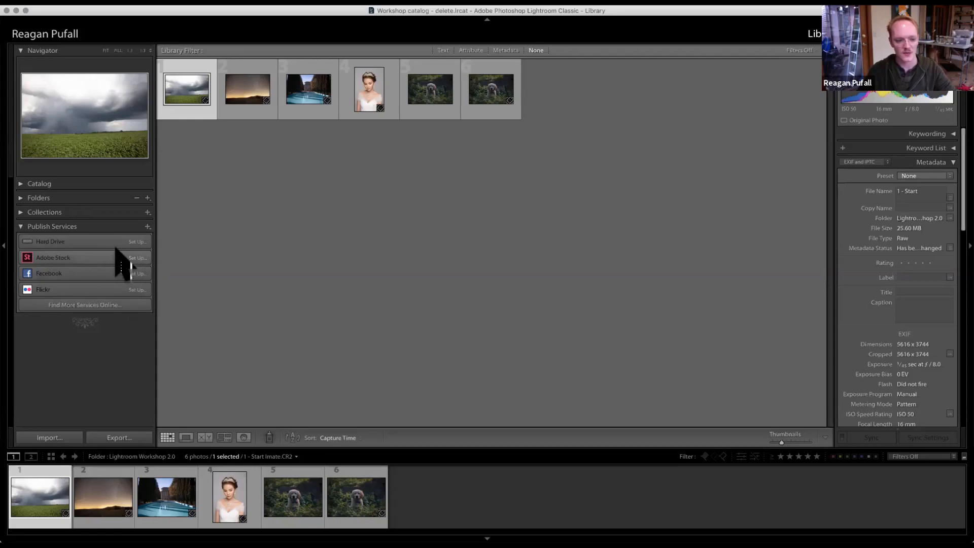
pyautogui.click(21, 226)
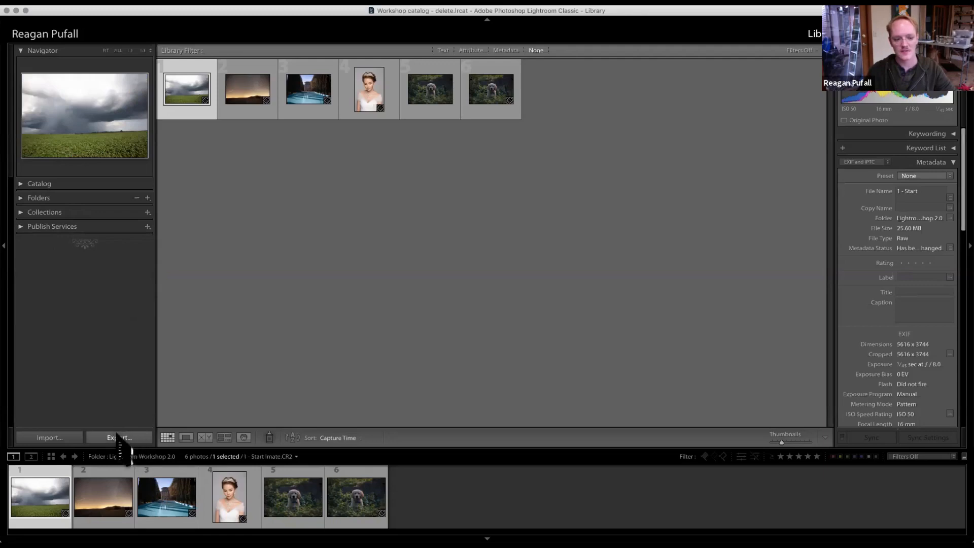
pyautogui.click(120, 437)
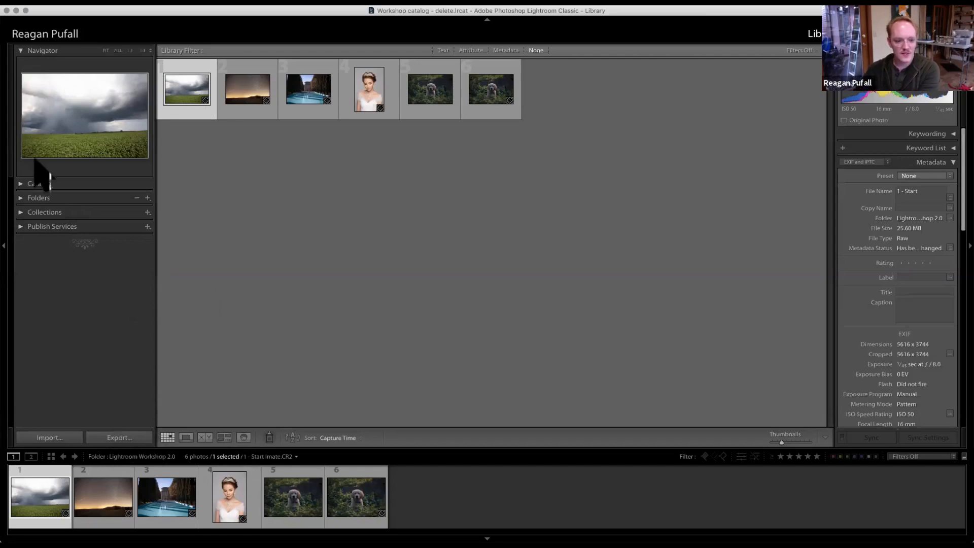
# Step: View the storm-cloud photo in Loupe view and beside the puppy photo in Survey view
pyautogui.moveTo(188, 458); pyautogui.dragTo(167, 457)
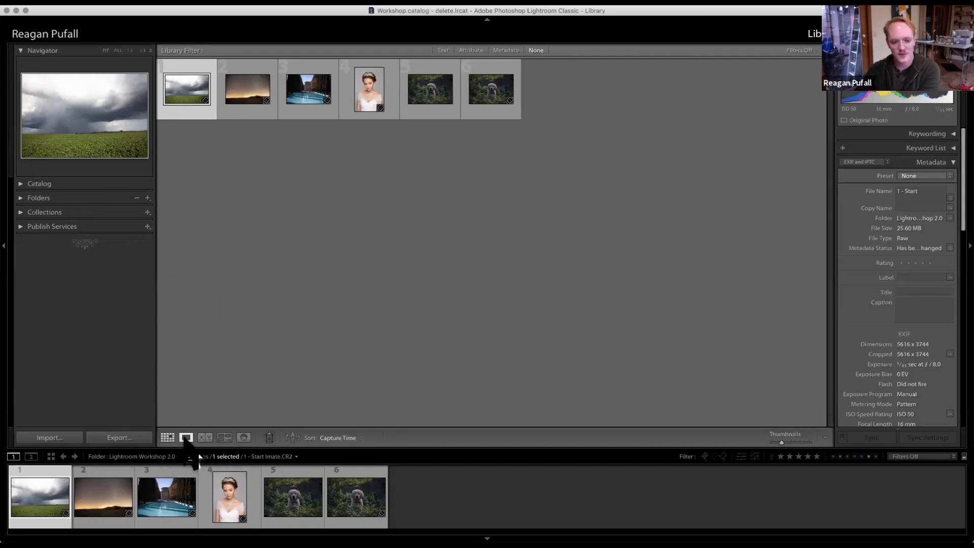
pyautogui.click(186, 438)
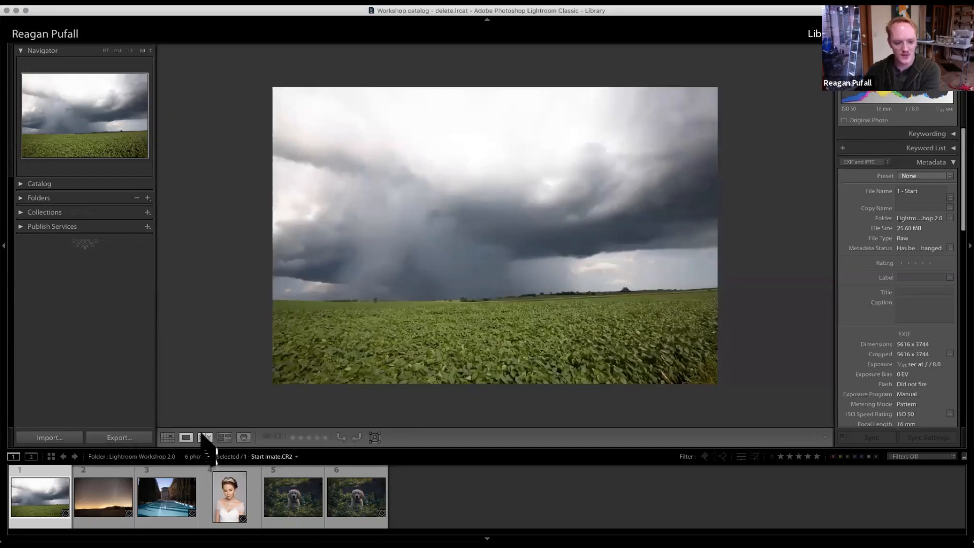
pyautogui.click(225, 438)
pyautogui.click(227, 439)
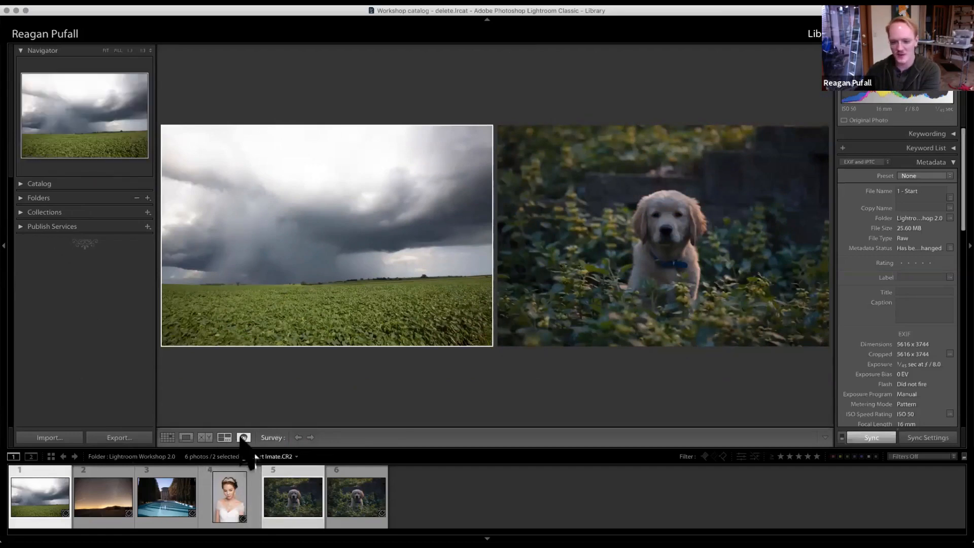
# Step: In the grid, rate the storm-cloud and first puppy photos five stars, the sunset three and the last puppy one, and sort by Rating
pyautogui.click(168, 439)
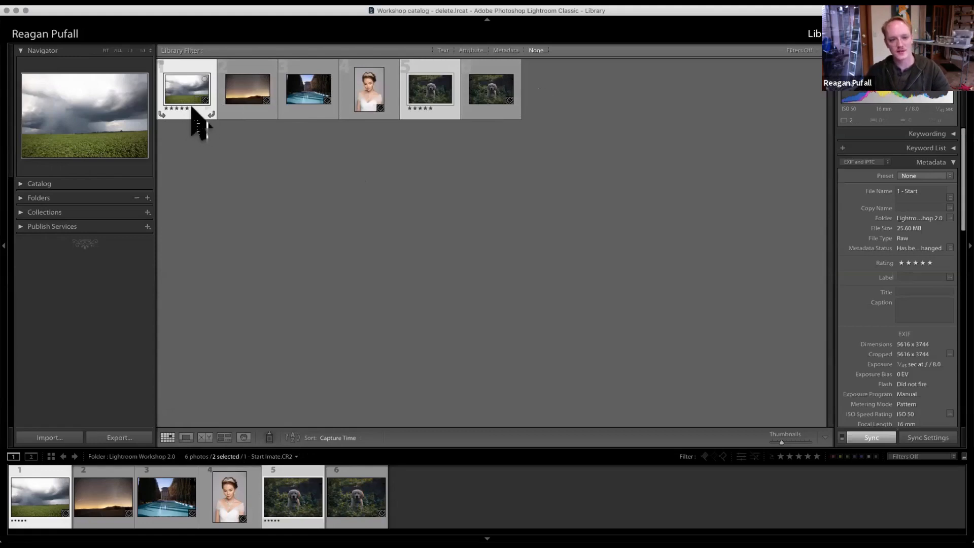
pyautogui.click(277, 109)
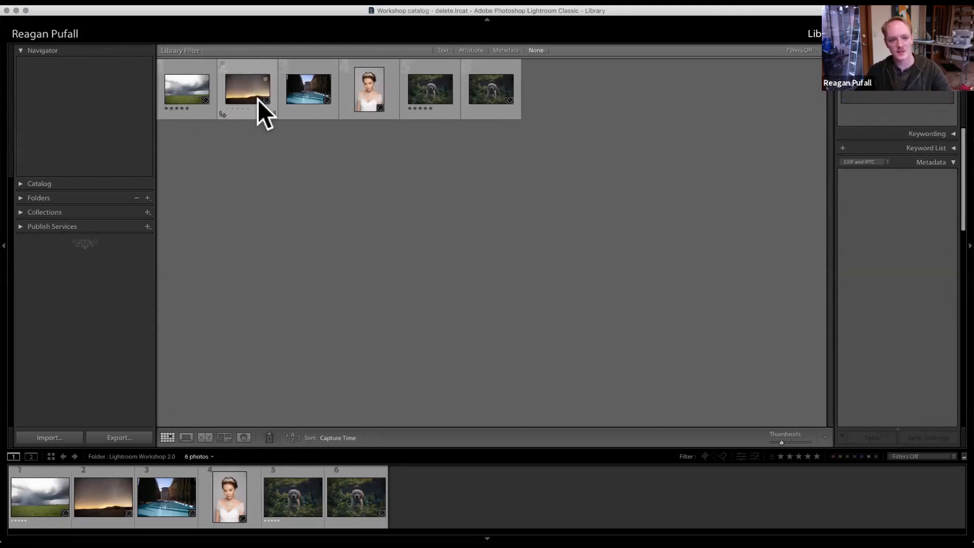
pyautogui.press('3')
pyautogui.click(474, 115)
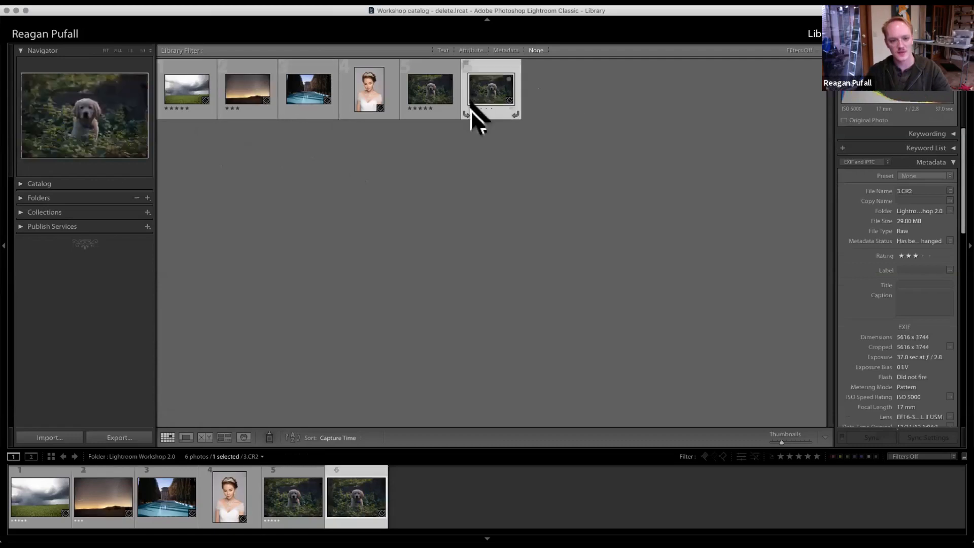
pyautogui.press('1')
pyautogui.press('super+d')
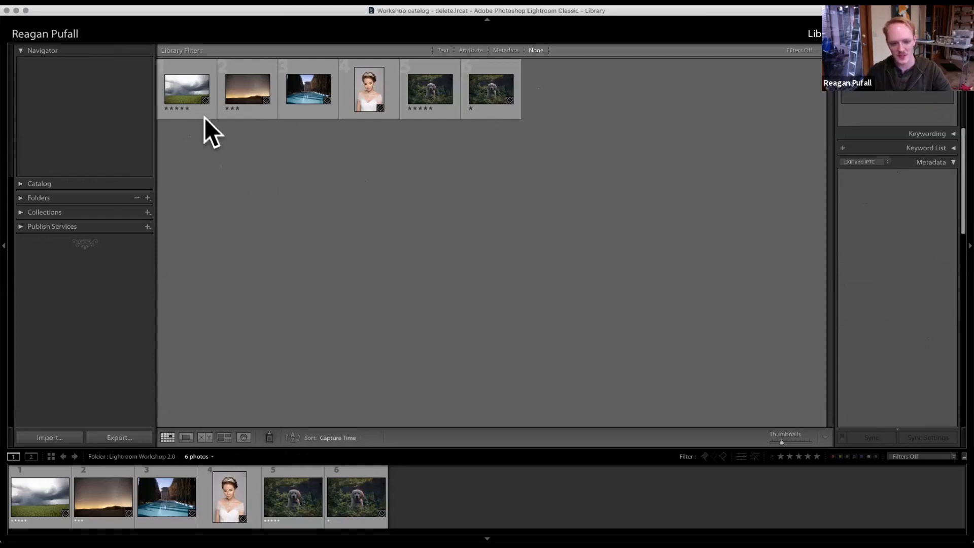
pyautogui.click(333, 439)
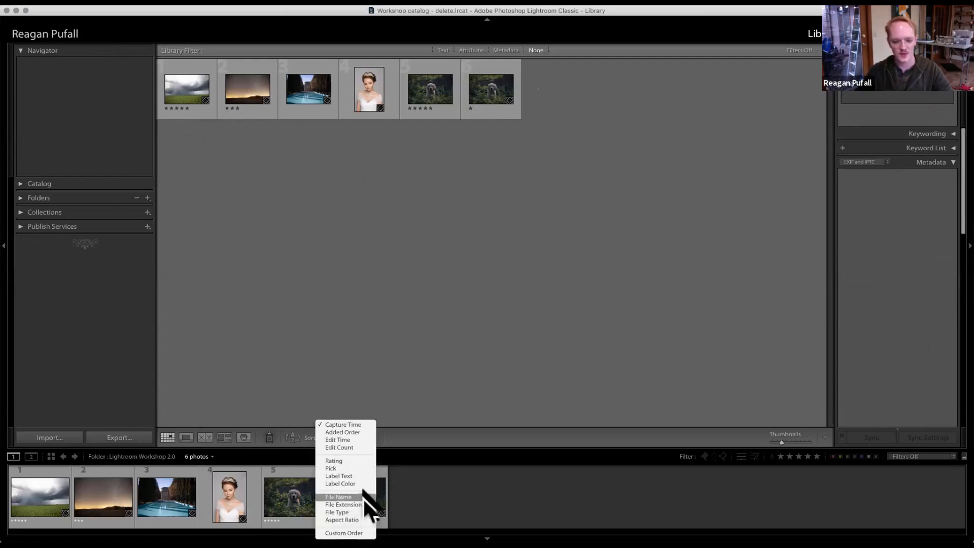
pyautogui.click(364, 460)
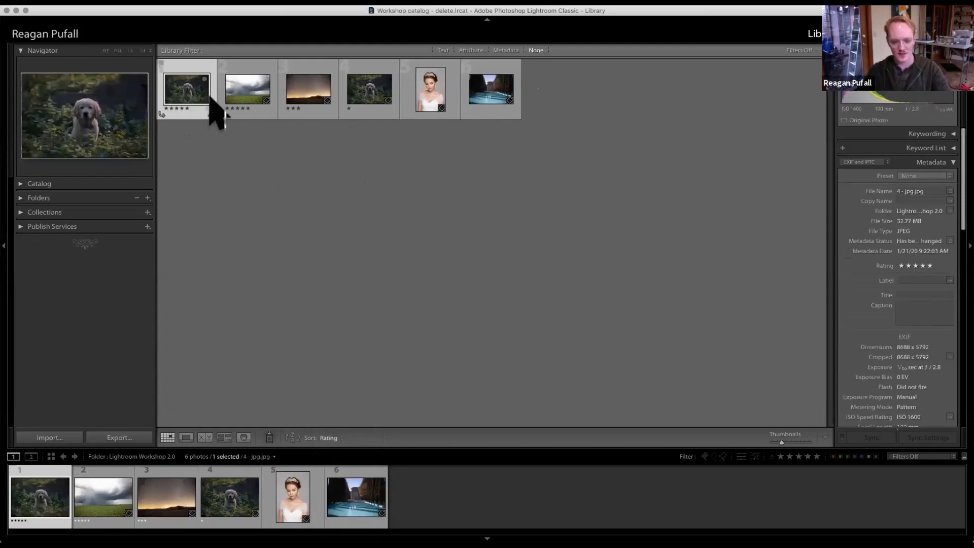
# Step: Try different color labels on the JPEG puppy photo, clear its star rating and leave it labelled Blue
pyautogui.press('7')
pyautogui.press('8')
pyautogui.press('9')
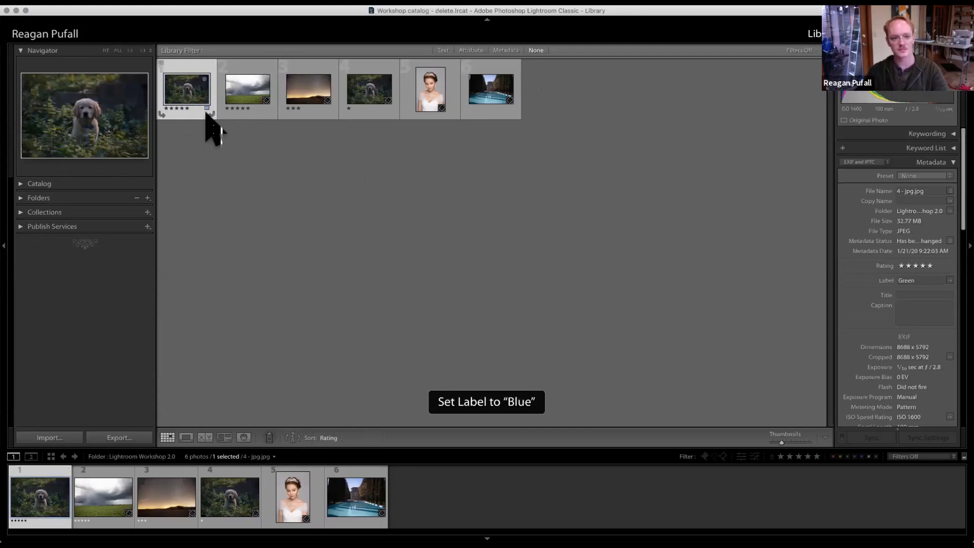
pyautogui.press('0')
pyautogui.press('9')
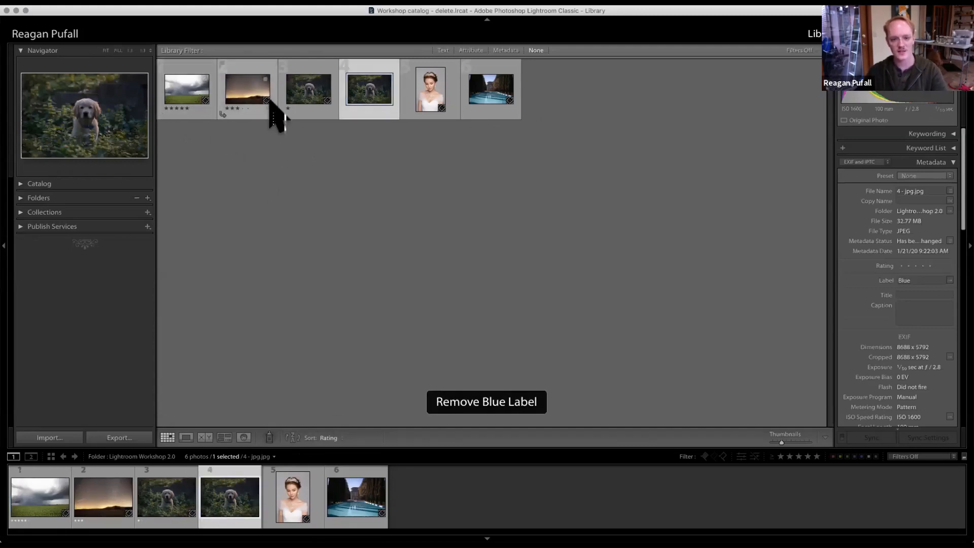
pyautogui.press('8')
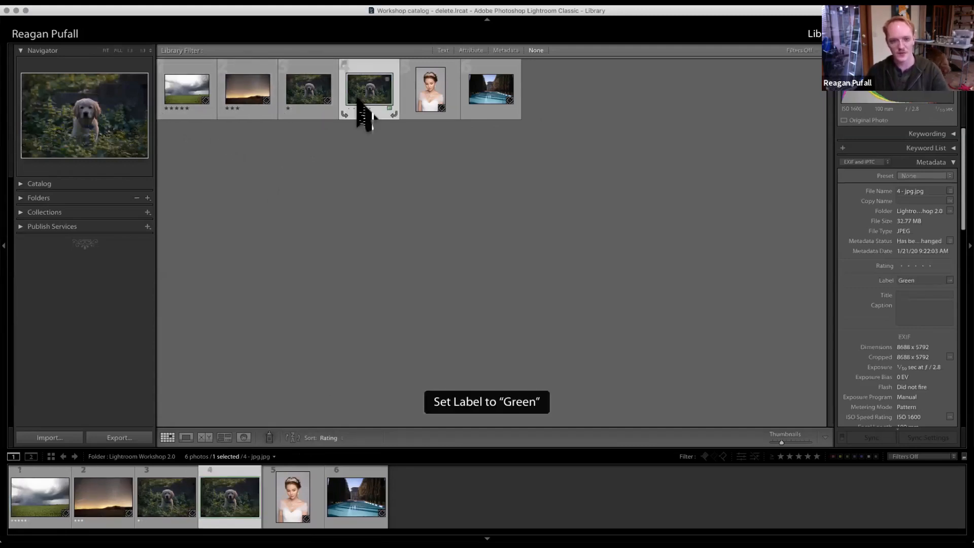
pyautogui.press('9')
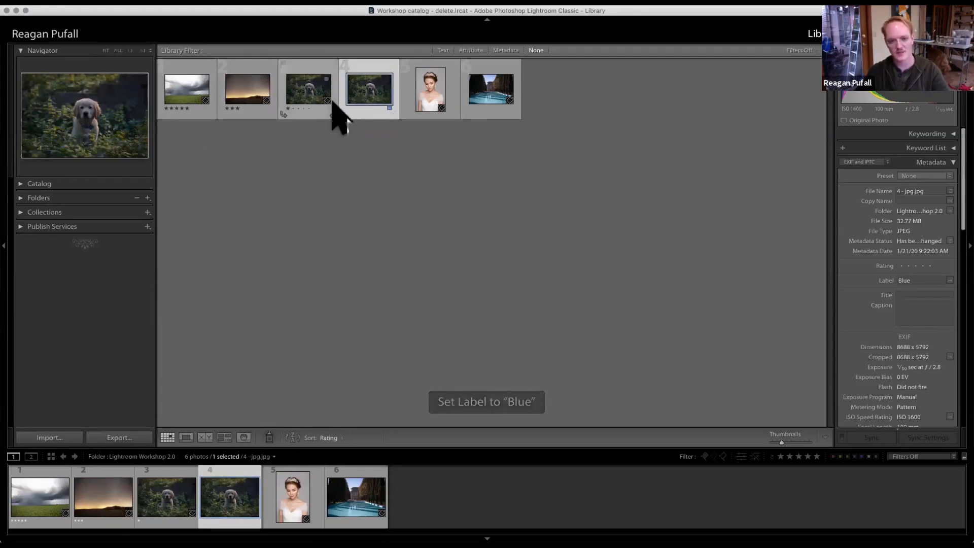
# Step: Raise the JPEG puppy photo's star rating through 1, 2 and 4 up to 5
pyautogui.press('1')
pyautogui.press('2')
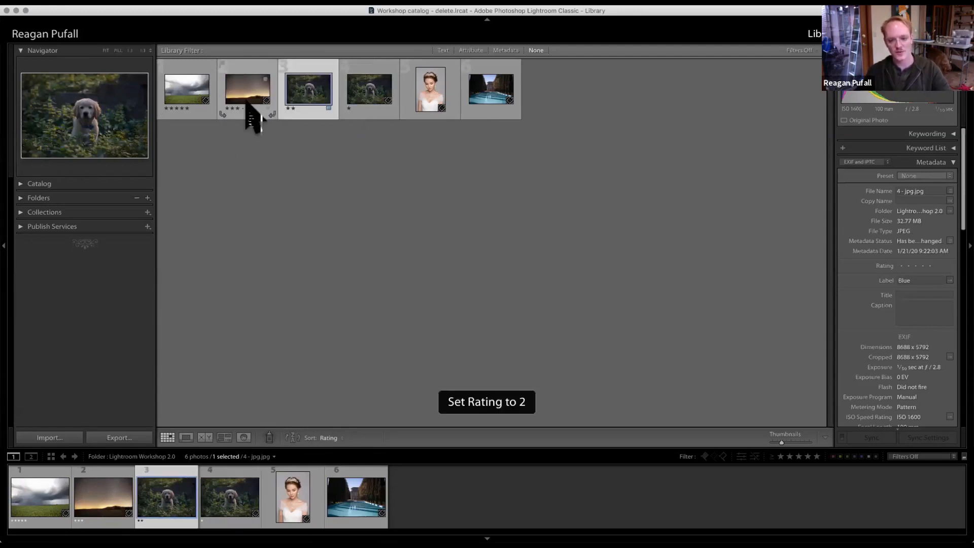
pyautogui.press('4')
pyautogui.press('5')
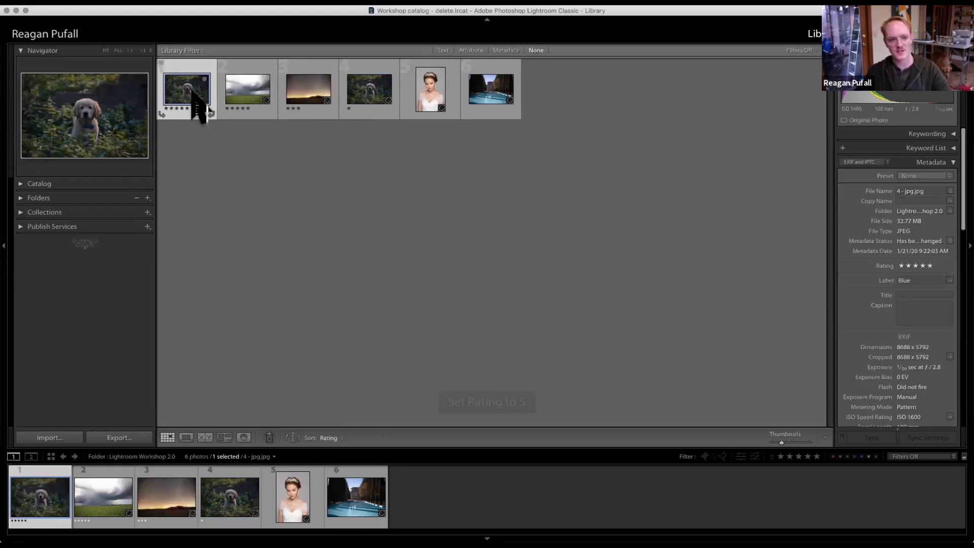
# Step: Set the flag of the five-star JPEG puppy photo to Flagged
pyautogui.rightClick(196, 98)
pyautogui.moveTo(277, 243)
pyautogui.moveTo(289, 227)
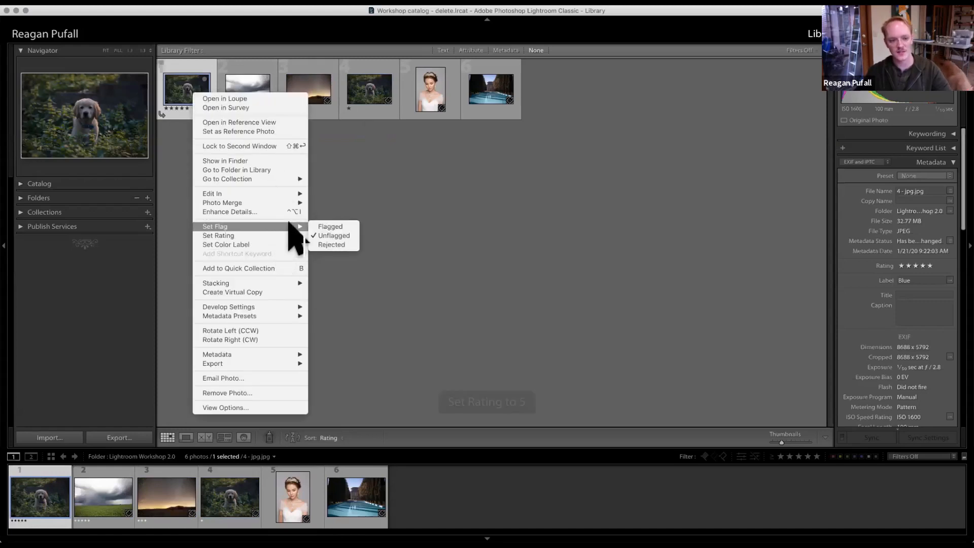
pyautogui.click(349, 230)
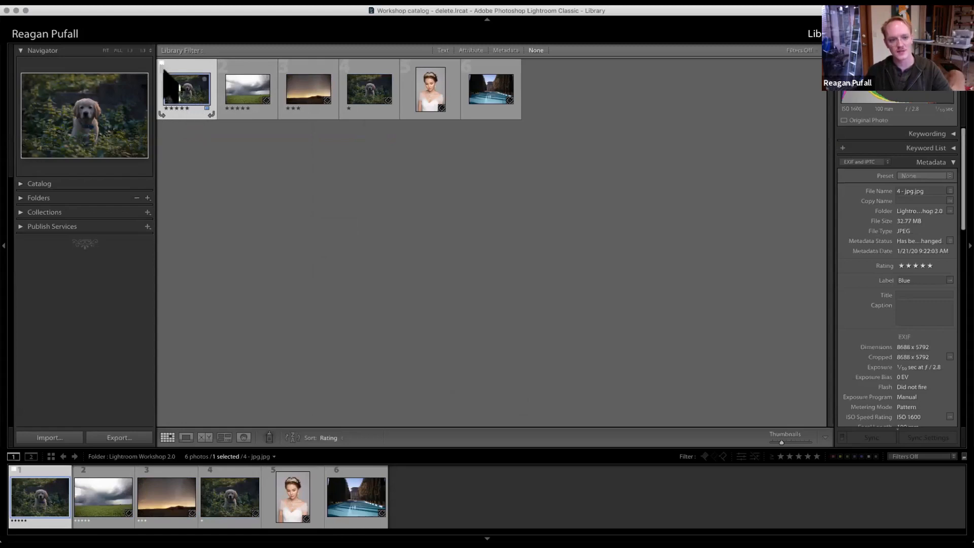
# Step: Look at the rating choices for the JPEG puppy photo and set its flag back to Unflagged
pyautogui.rightClick(188, 95)
pyautogui.moveTo(284, 233)
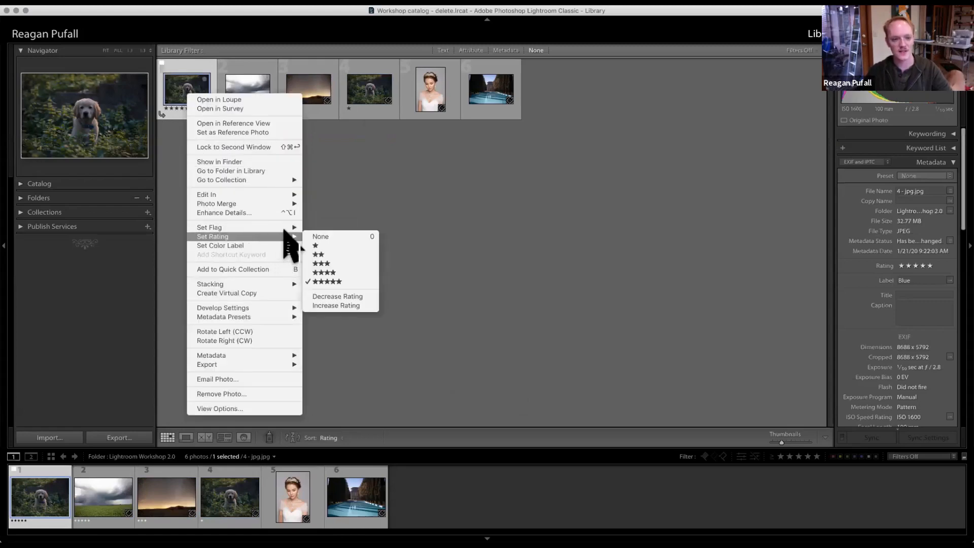
pyautogui.click(330, 238)
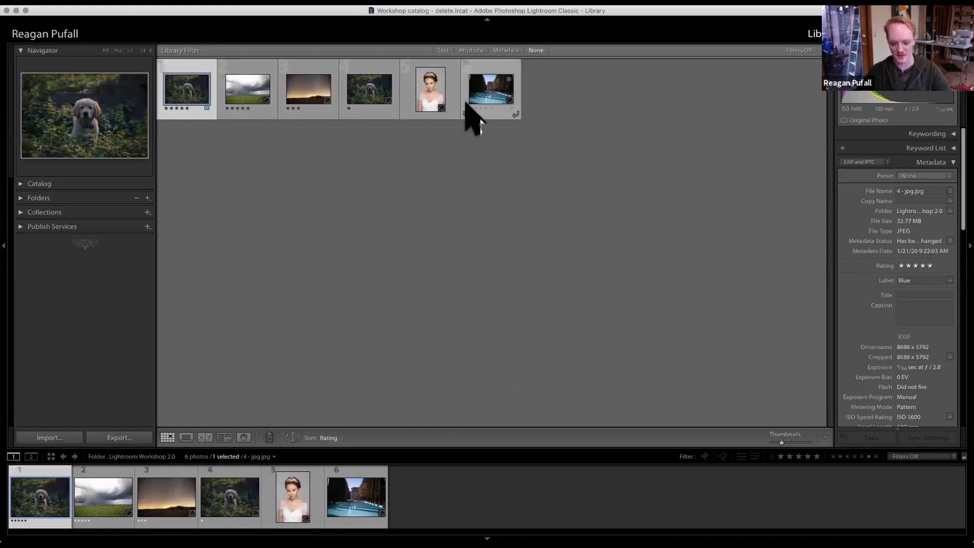
# Step: Reset the star ratings of the JPEG puppy, storm field, raw puppy and night sky photos to 0
pyautogui.press('0')
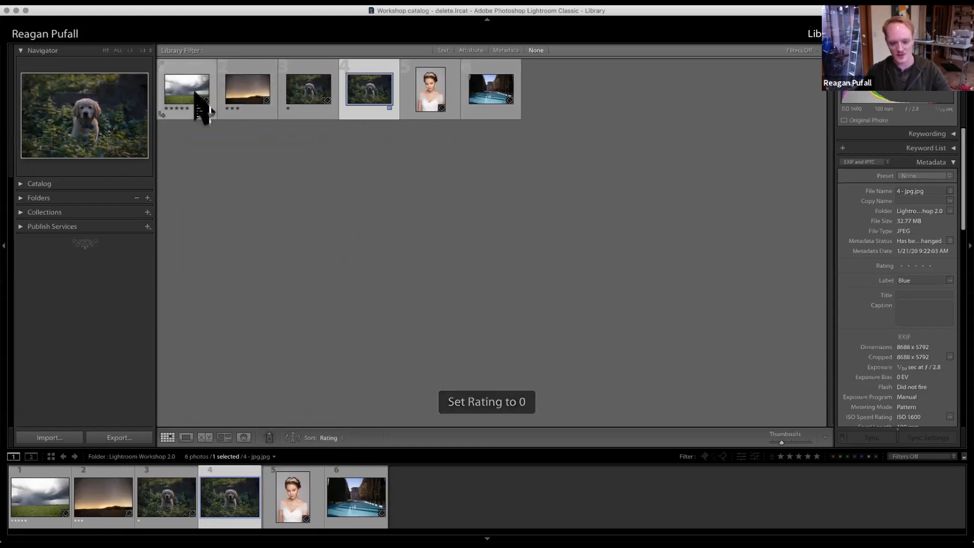
pyautogui.press('0')
pyautogui.click(202, 94)
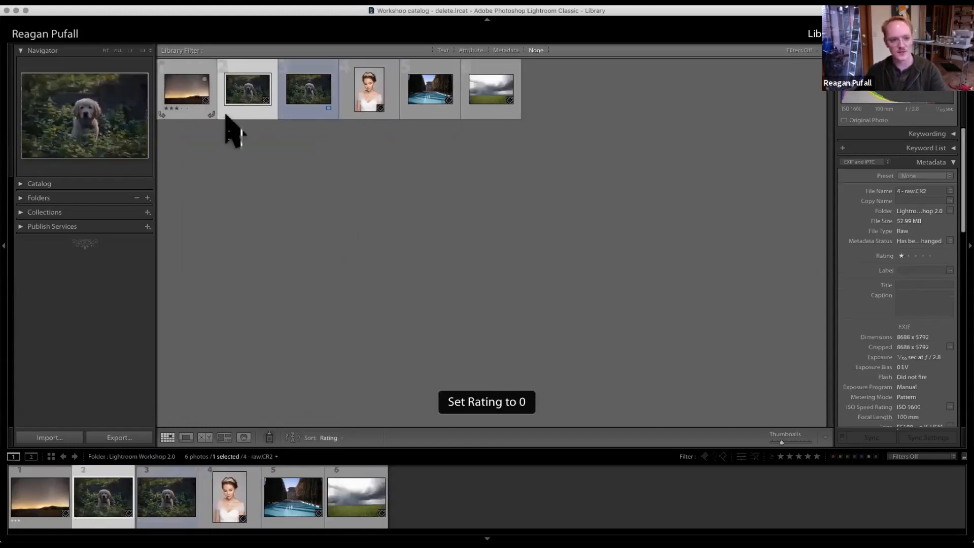
pyautogui.press('0')
# Step: Set the color label of the blue-labelled JPEG puppy photo to None
pyautogui.rightClick(250, 94)
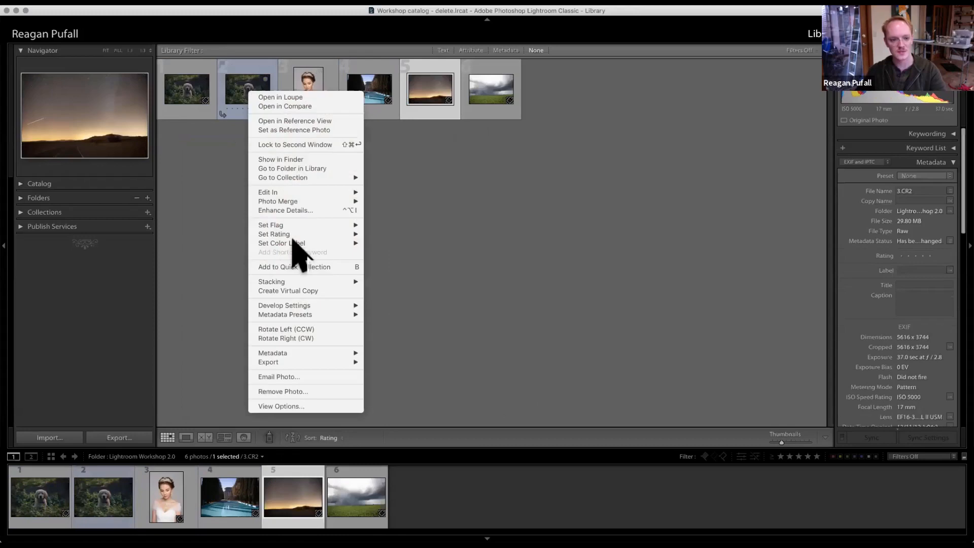
pyautogui.moveTo(337, 245)
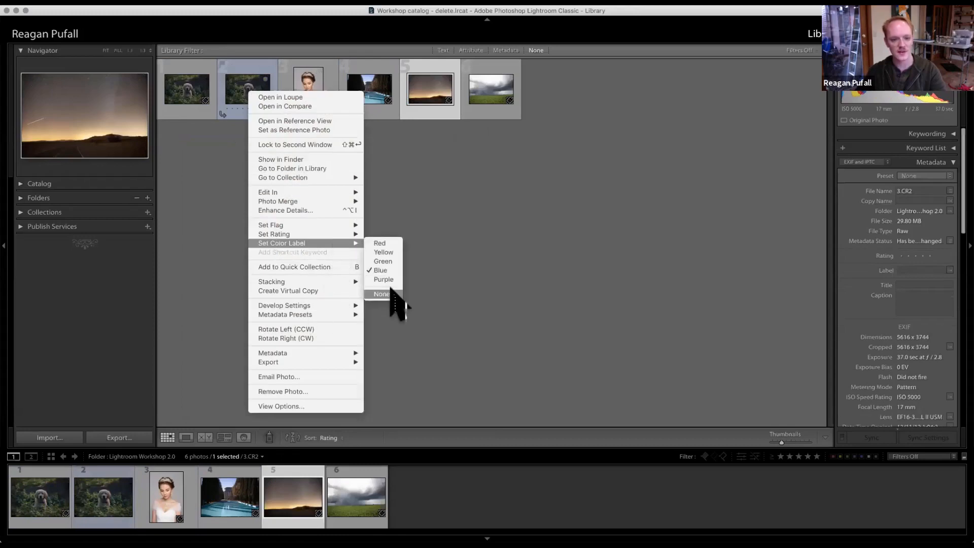
pyautogui.click(385, 295)
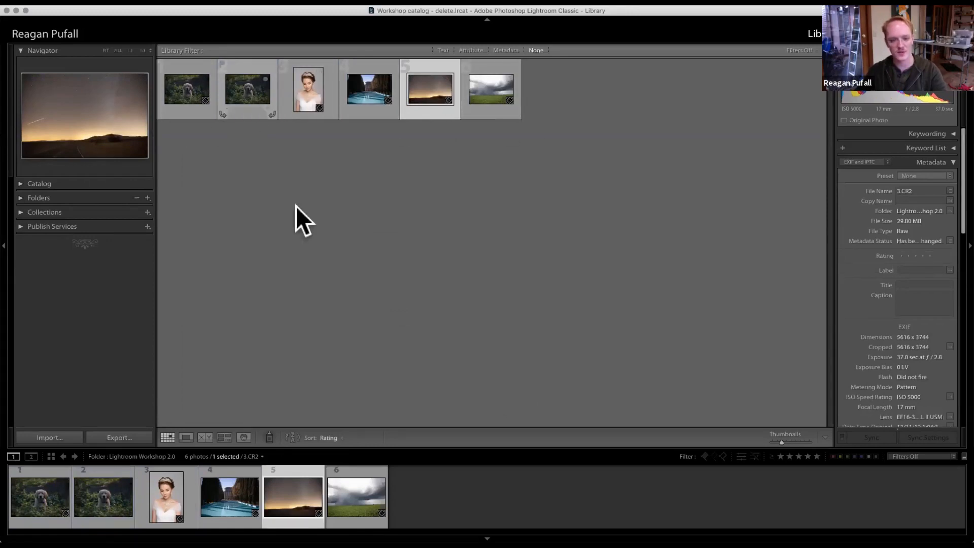
# Step: Sort the photos by File Name and slightly enlarge the grid thumbnails
pyautogui.click(355, 369)
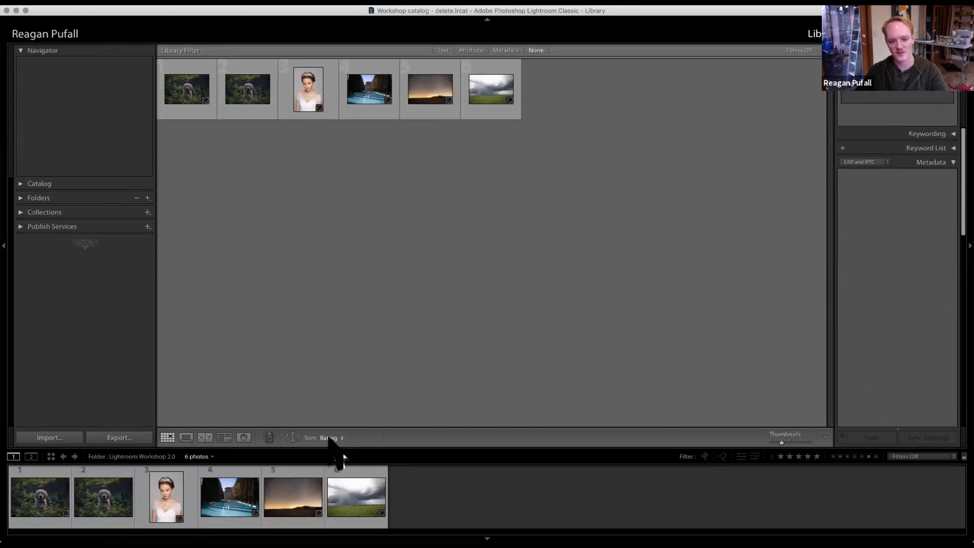
pyautogui.click(329, 438)
pyautogui.click(272, 172)
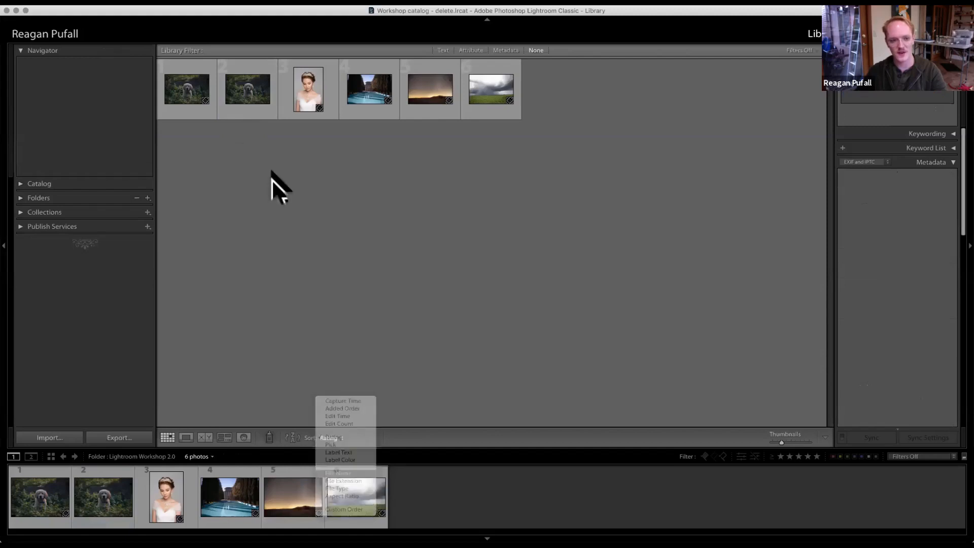
pyautogui.click(205, 105)
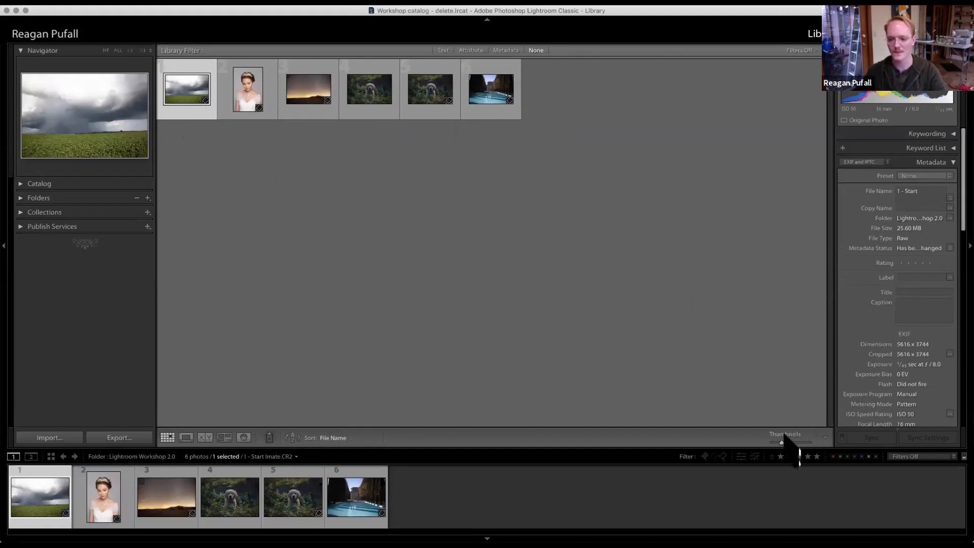
pyautogui.moveTo(781, 447); pyautogui.dragTo(788, 441)
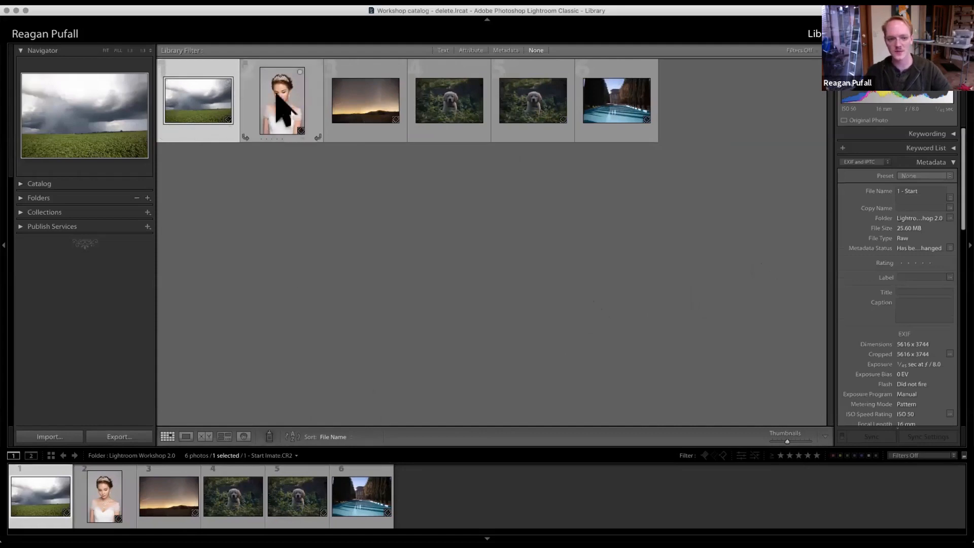
# Step: Select all photos, try removing and re-adding individual photos in the selection, and clear the whole selection
pyautogui.press('super+a')
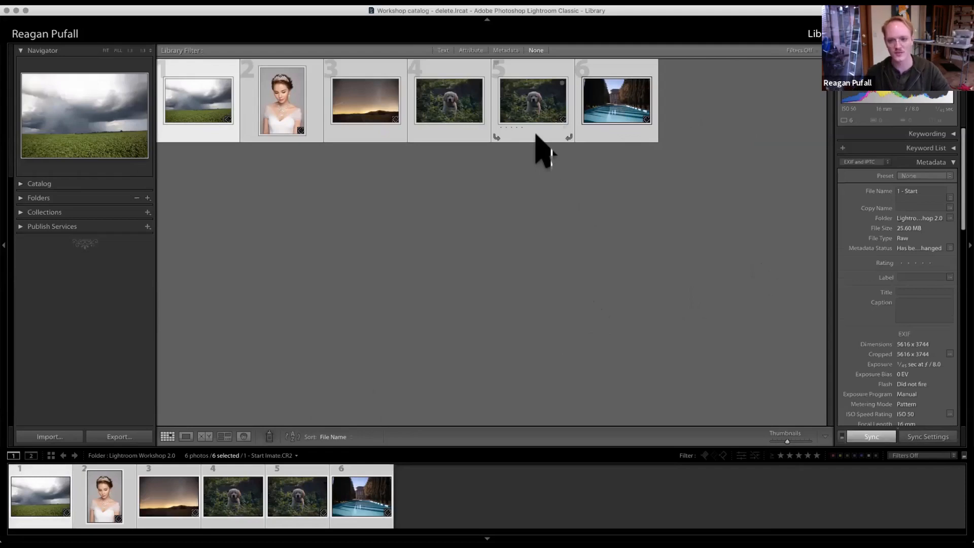
pyautogui.keyDown('super'); pyautogui.click(537, 136); pyautogui.keyUp('super')
pyautogui.keyDown('super'); pyautogui.click(375, 103); pyautogui.keyUp('super')
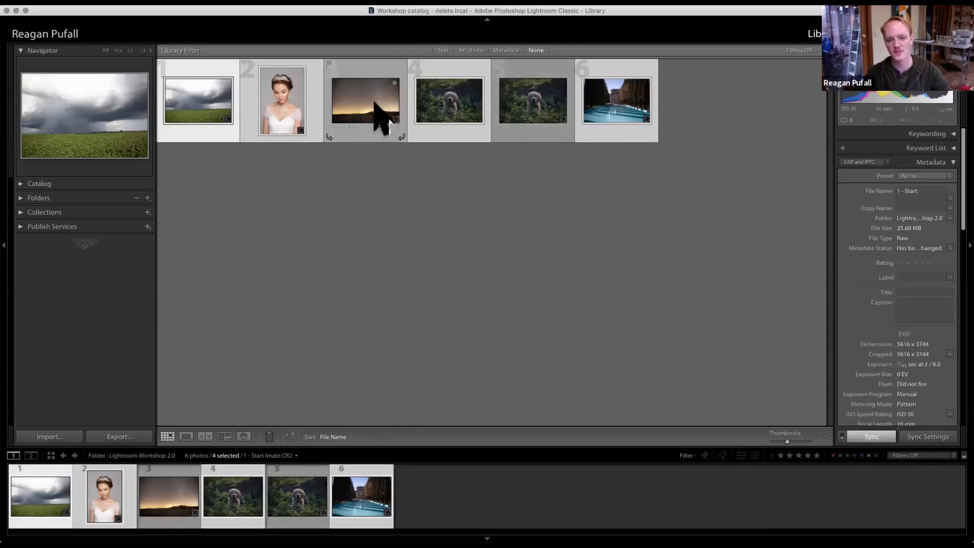
pyautogui.keyDown('super'); pyautogui.click(376, 104); pyautogui.keyUp('super')
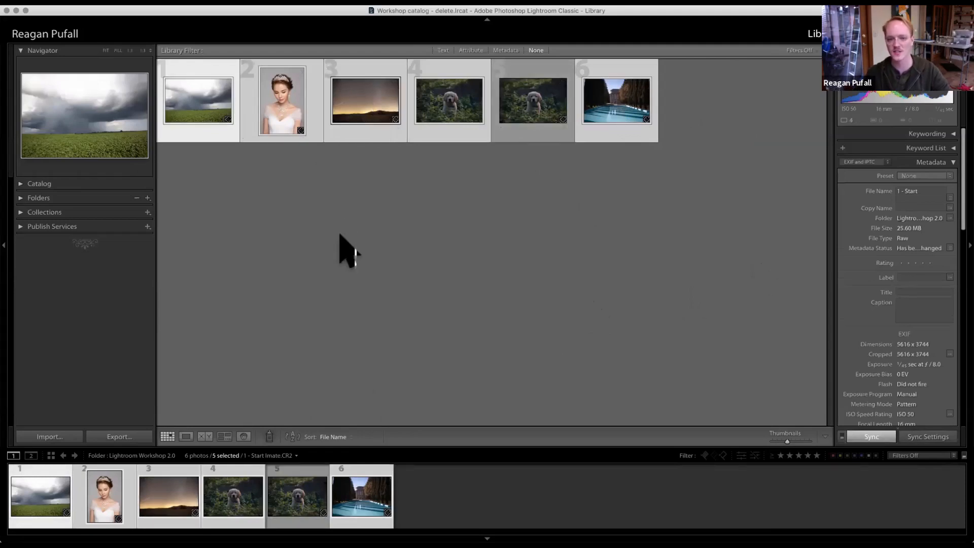
pyautogui.keyDown('super'); pyautogui.click(362, 74); pyautogui.keyUp('super')
pyautogui.click(317, 186)
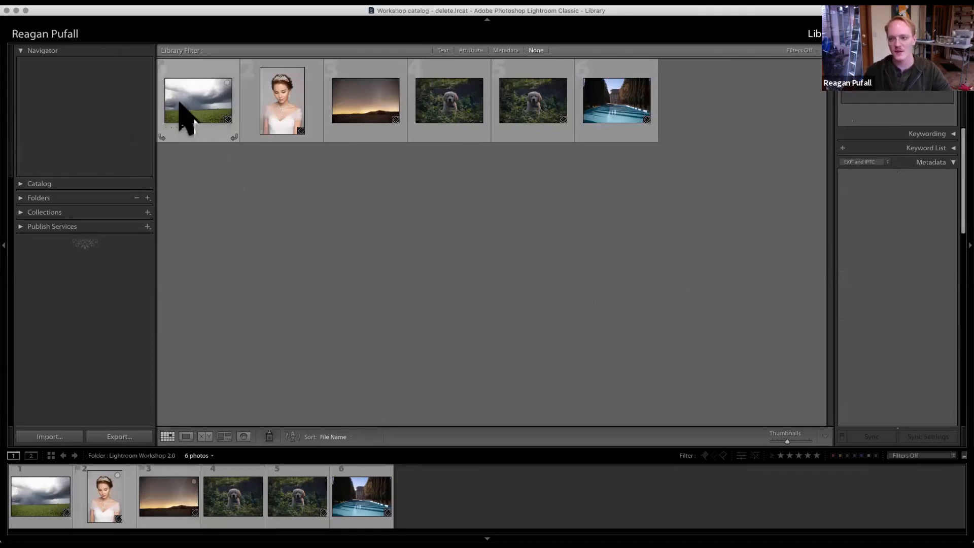
# Step: View the storm field photo's preview, enlarge the bride portrait in Loupe view and return to the grid
pyautogui.click(181, 101)
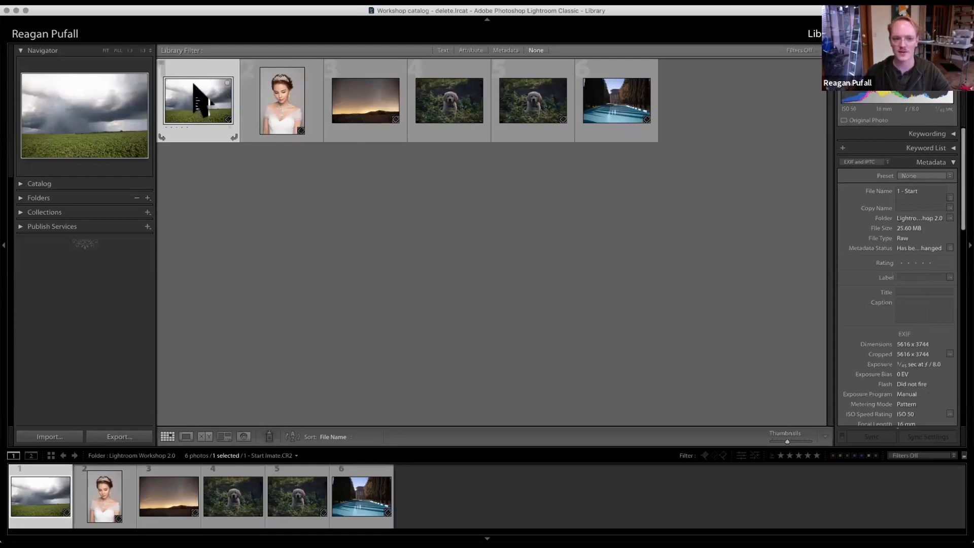
pyautogui.click(262, 129)
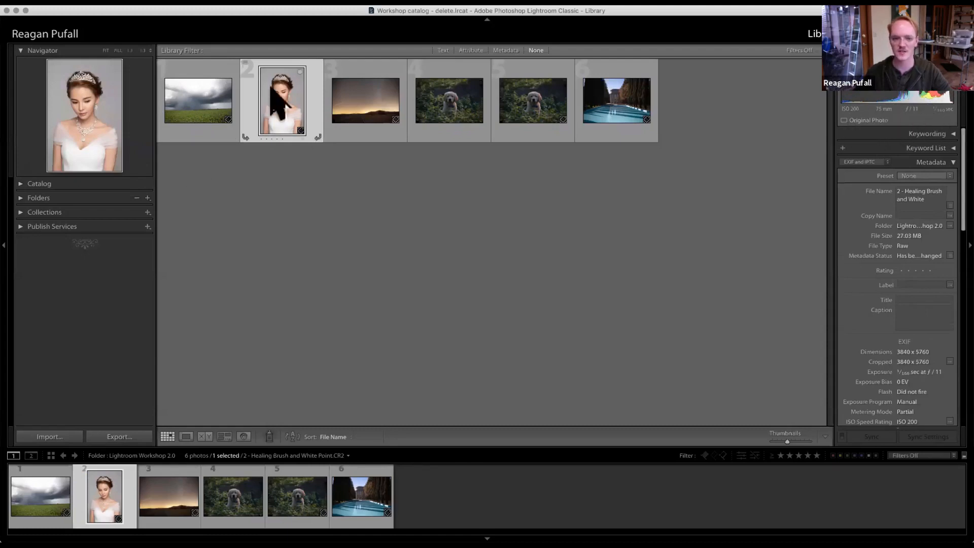
pyautogui.doubleClick(281, 102)
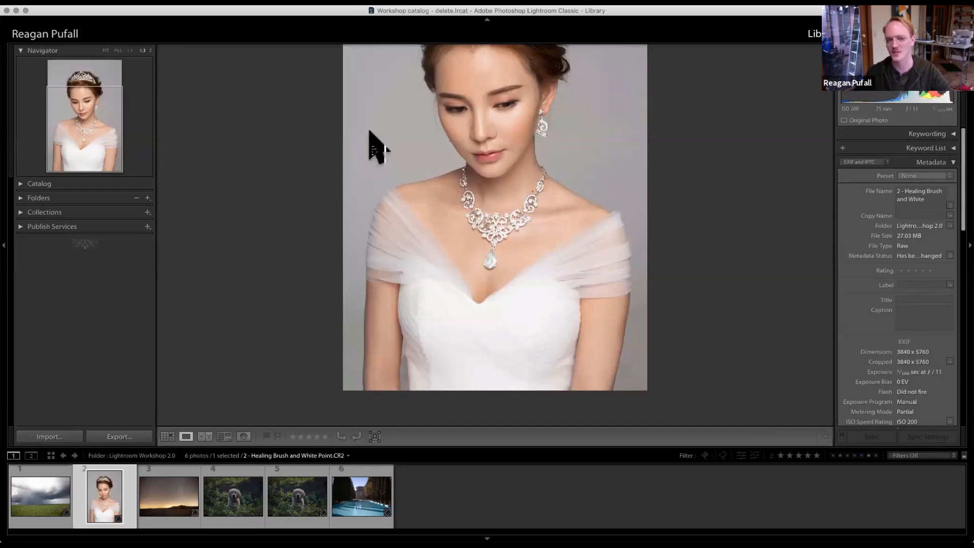
pyautogui.click(167, 436)
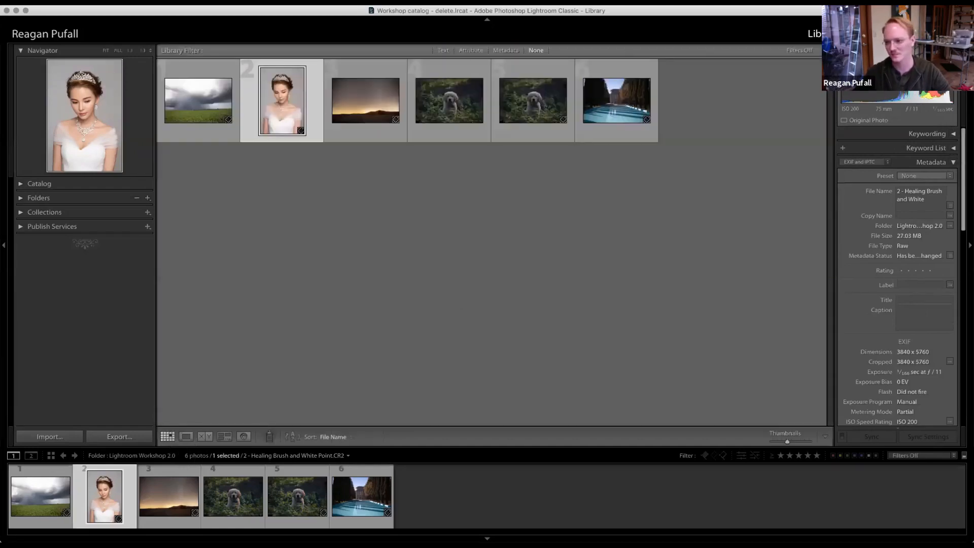
# Step: Add the keywords "wedding" and "bride" to the bride portrait
pyautogui.scroll(-3, 964, 100)
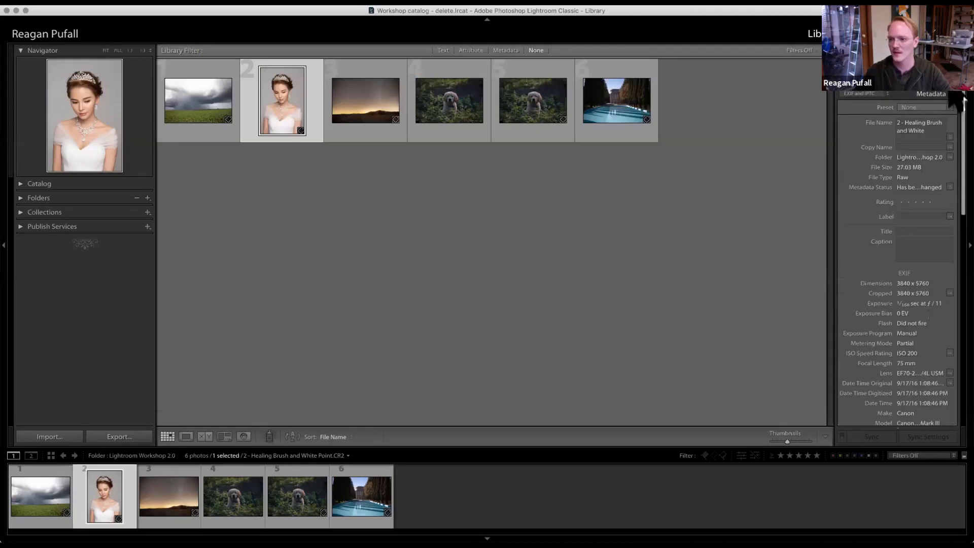
pyautogui.scroll(2, 954, 117)
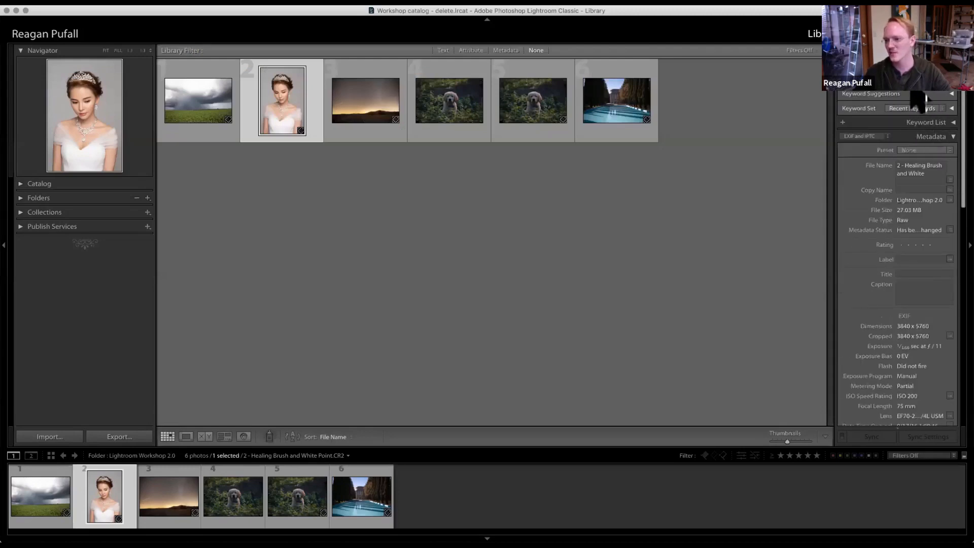
pyautogui.scroll(2, 956, 101)
pyautogui.scroll(2, 957, 101)
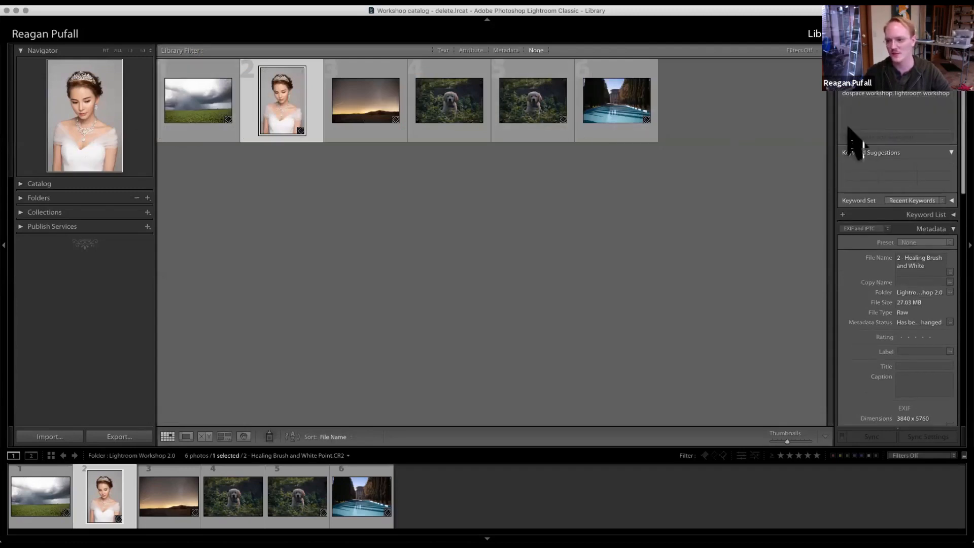
pyautogui.click(864, 122)
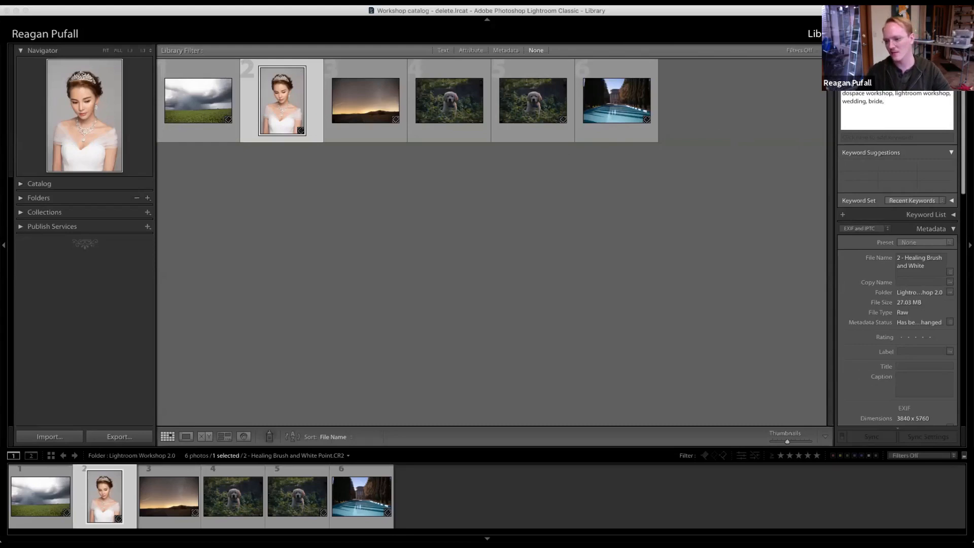
pyautogui.press('Return')
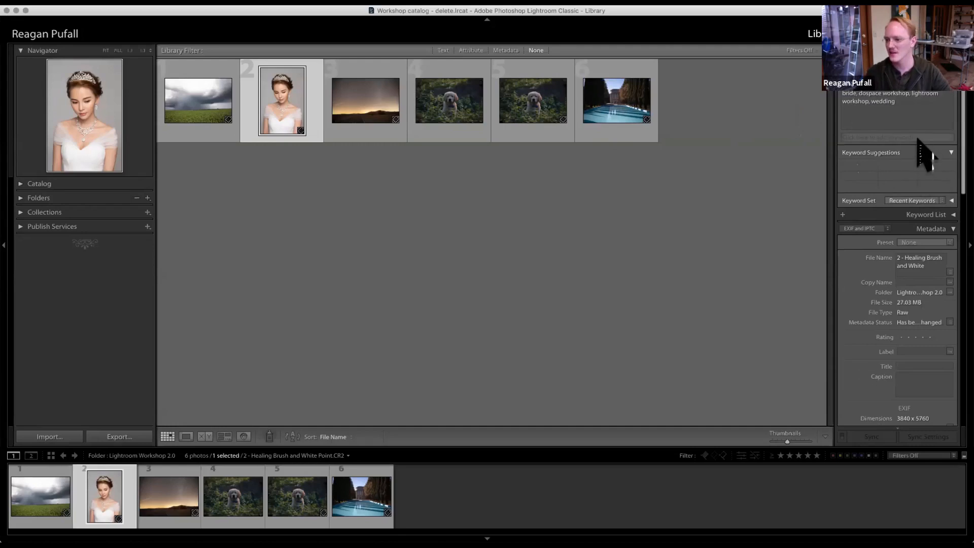
# Step: Look through the Keyword List, select the wedding keyword in it and collapse the list again
pyautogui.click(949, 218)
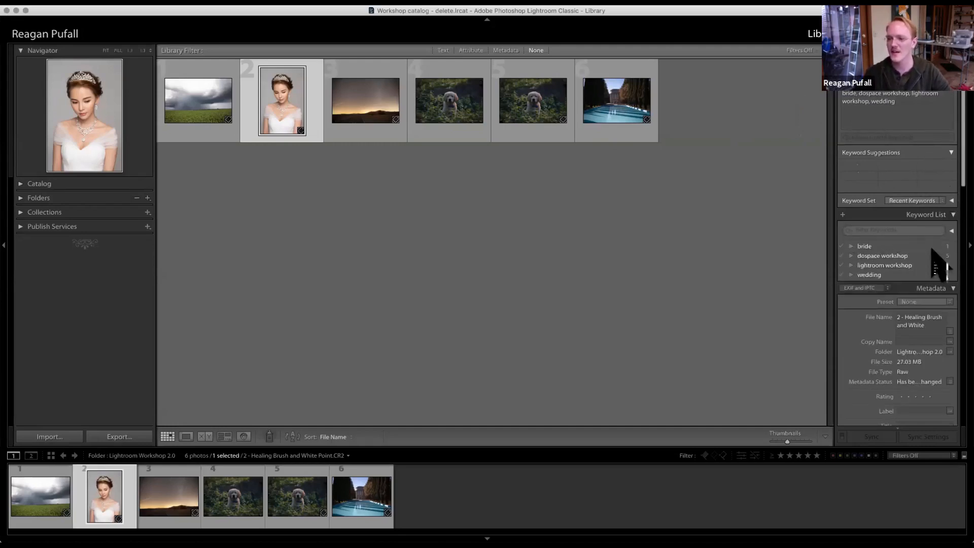
pyautogui.click(871, 275)
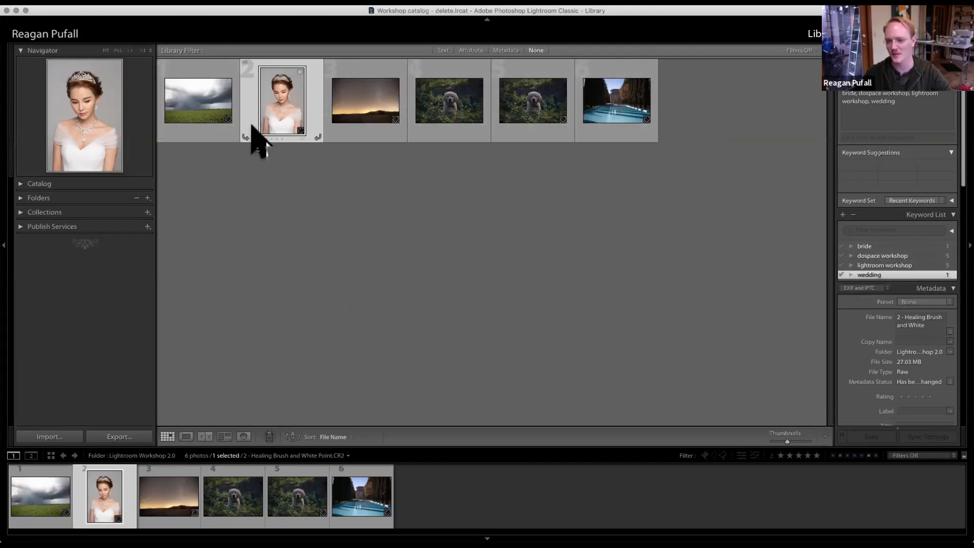
pyautogui.click(952, 215)
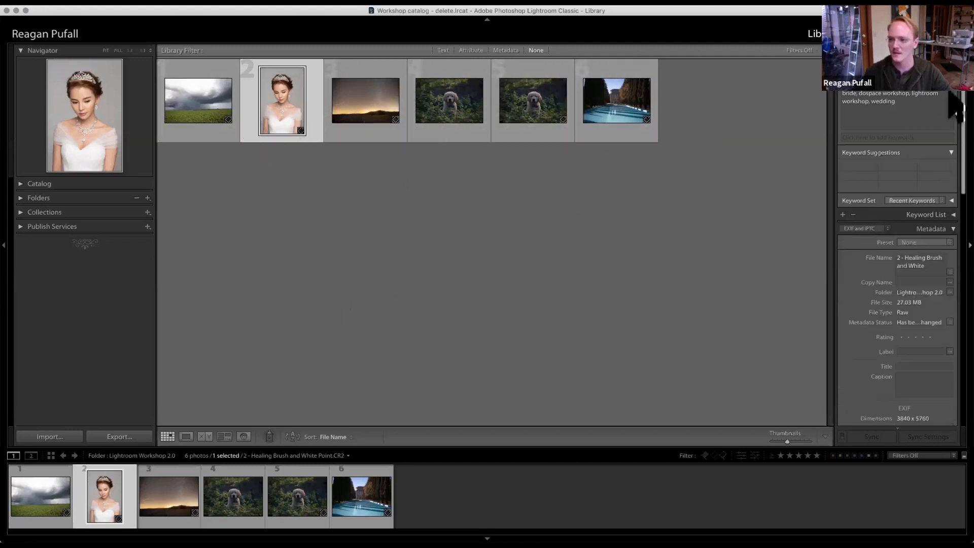
# Step: Expand Publish Services to see the available services and examine the bride portrait's metadata
pyautogui.scroll(-5, 893, 152)
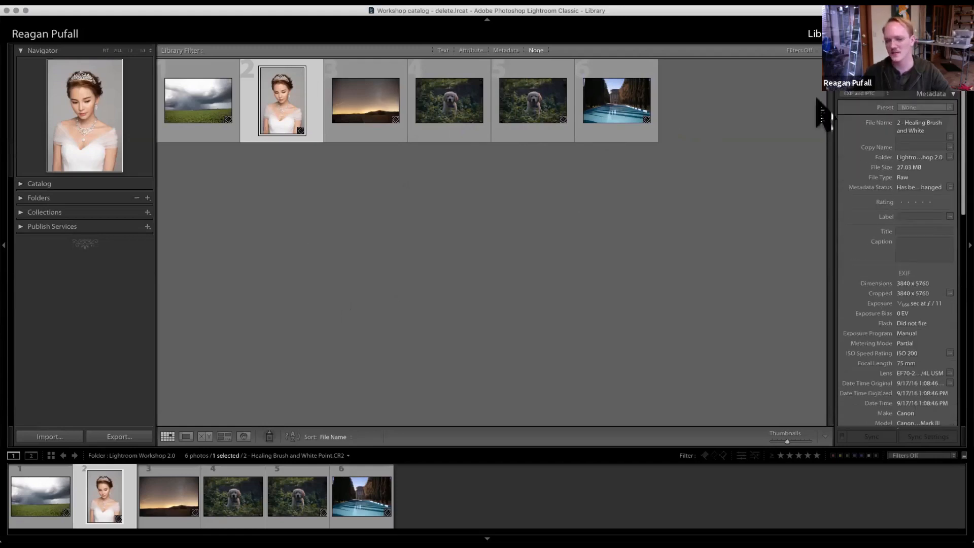
pyautogui.click(46, 228)
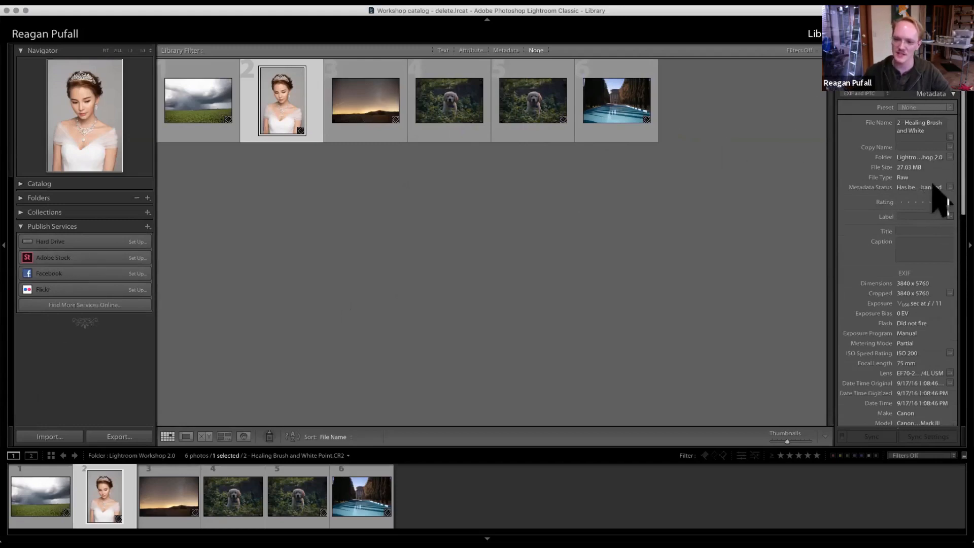
pyautogui.scroll(-5, 955, 193)
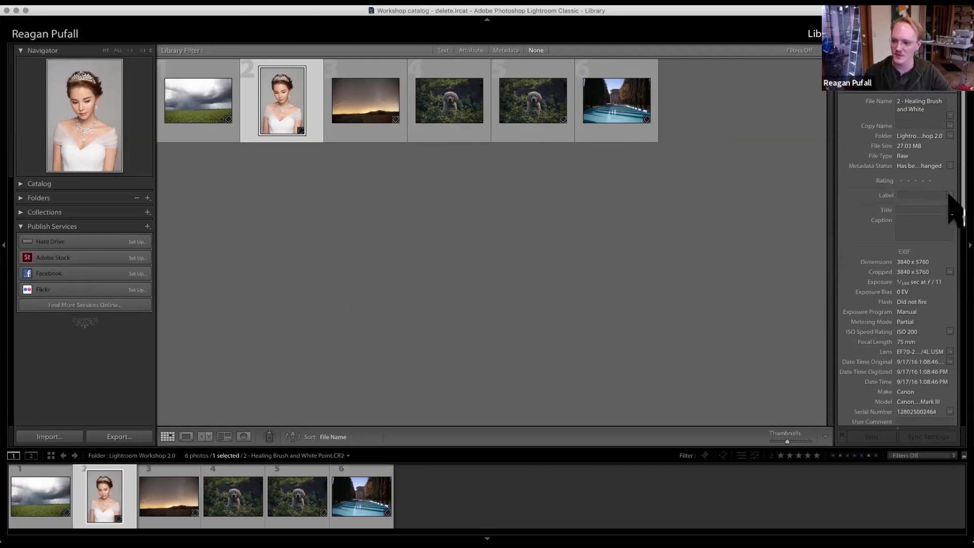
# Step: Select the storm field photo and examine its EXIF, Contact and IPTC metadata fields
pyautogui.click(45, 497)
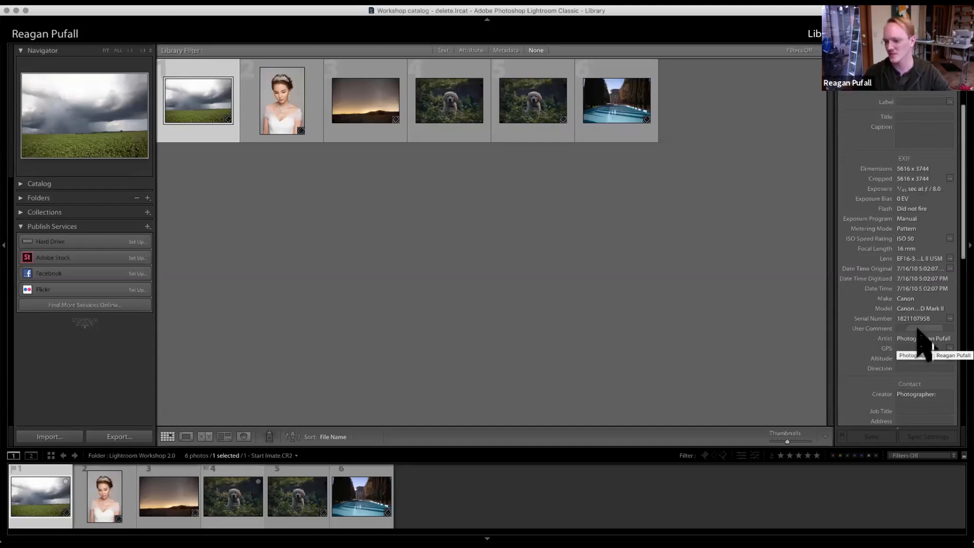
pyautogui.scroll(3, 917, 327)
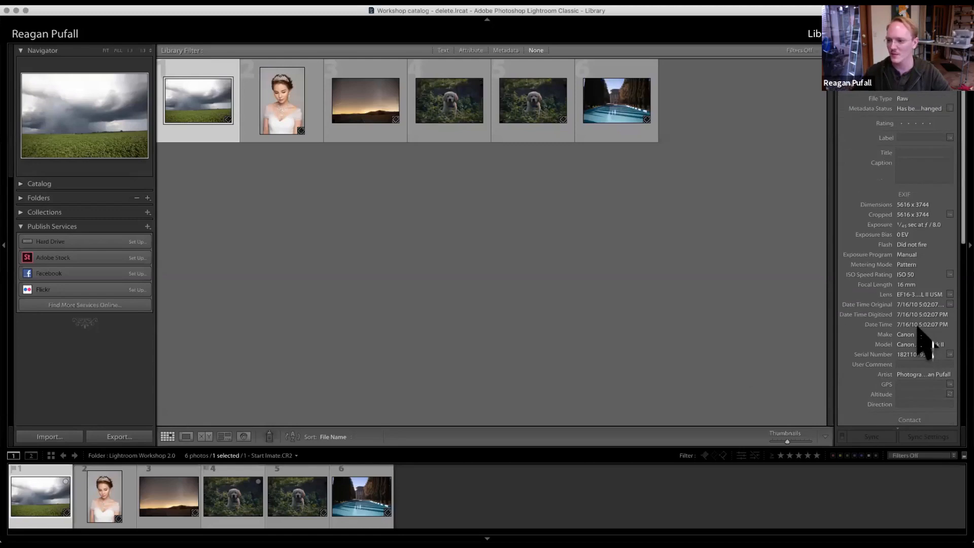
pyautogui.scroll(-7, 924, 342)
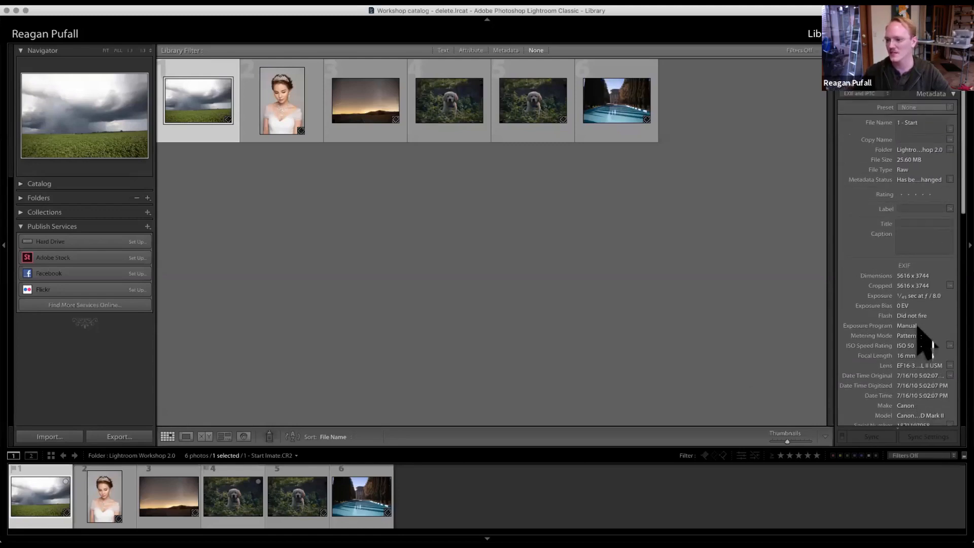
pyautogui.scroll(7, 924, 342)
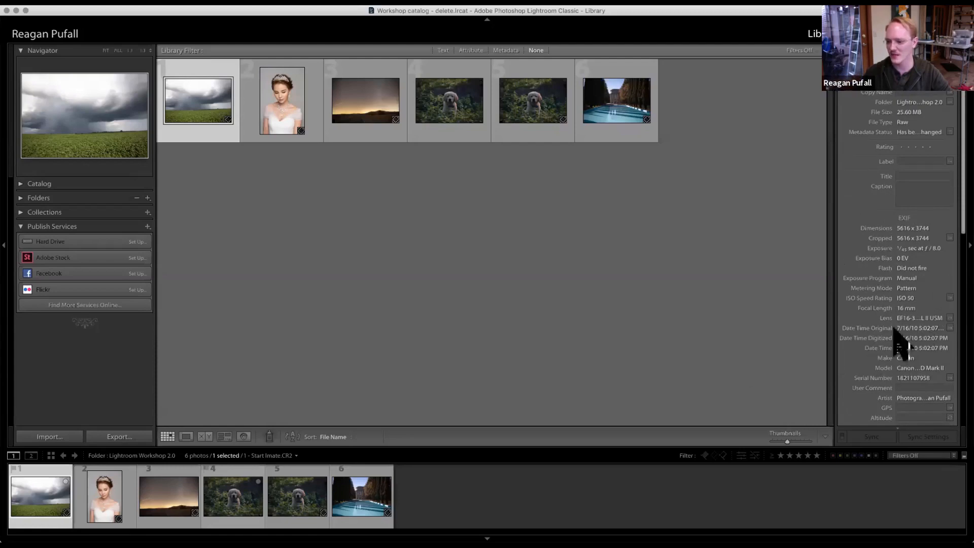
pyautogui.scroll(2, 936, 264)
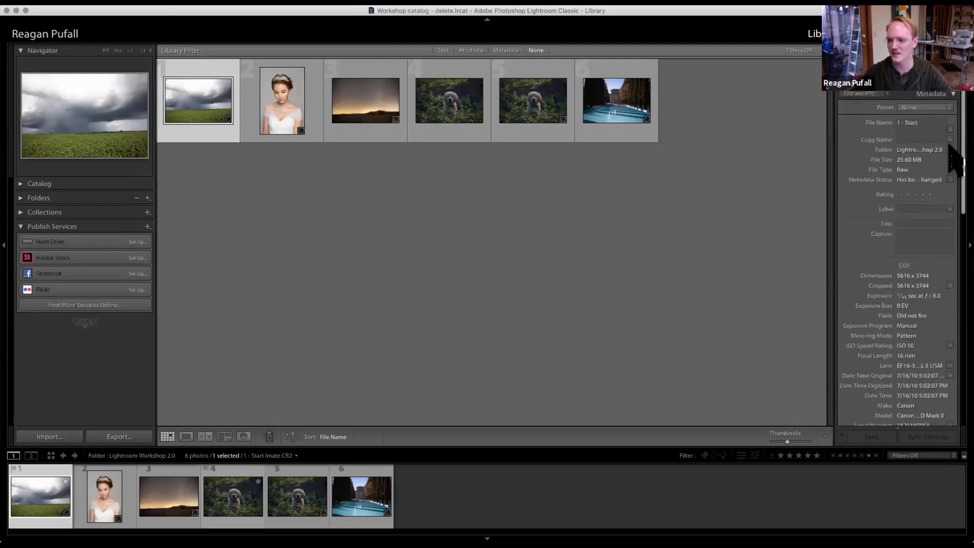
pyautogui.scroll(-8, 951, 152)
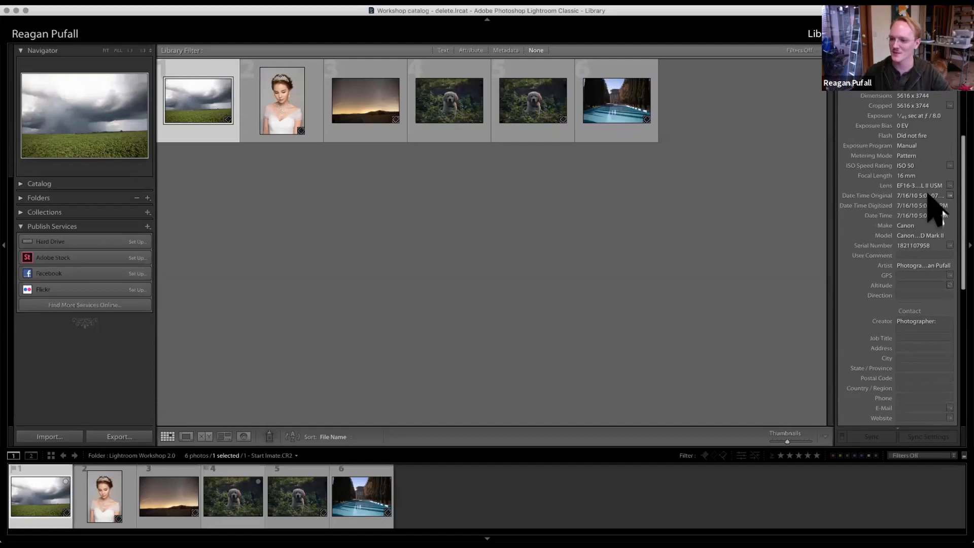
pyautogui.moveTo(956, 228); pyautogui.dragTo(957, 320)
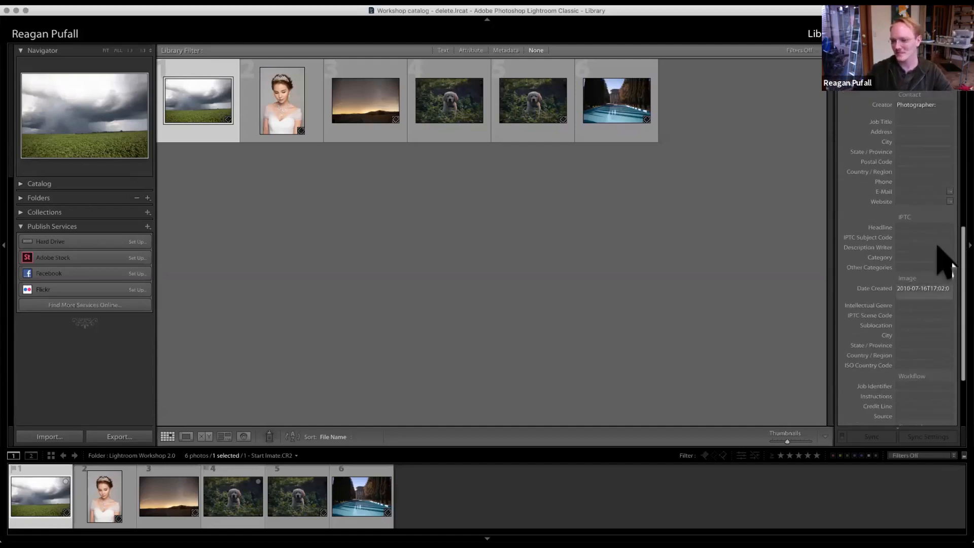
# Step: Examine the storm field photo's remaining IPTC, Workflow and Copyright metadata fields, expand the Comments section and deselect the photo
pyautogui.scroll(-5, 905, 415)
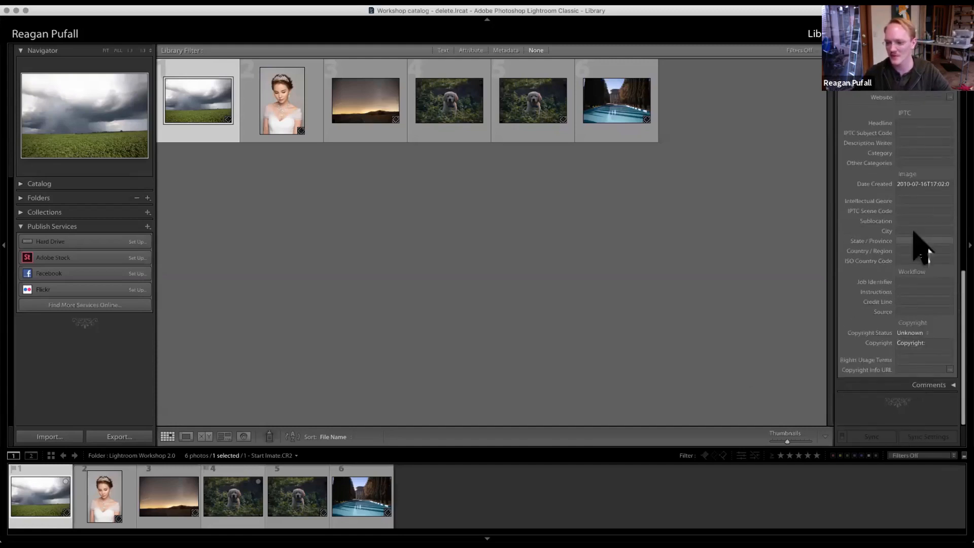
pyautogui.scroll(15, 915, 232)
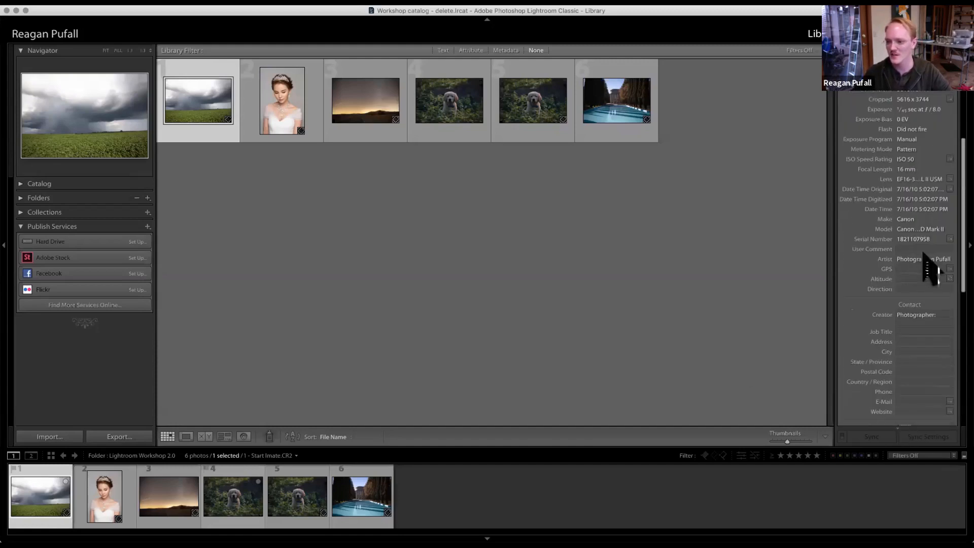
pyautogui.scroll(-3, 909, 310)
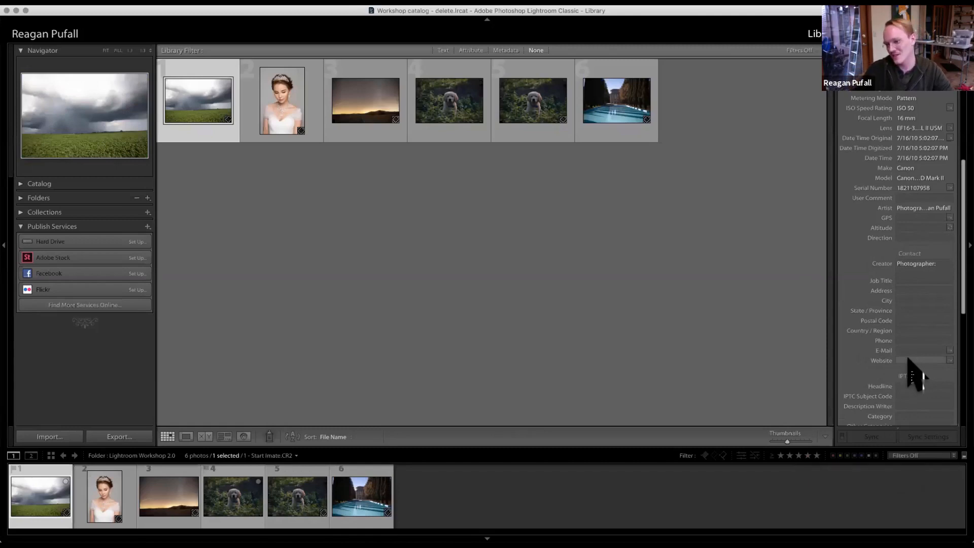
pyautogui.moveTo(962, 299); pyautogui.dragTo(962, 422)
pyautogui.click(949, 387)
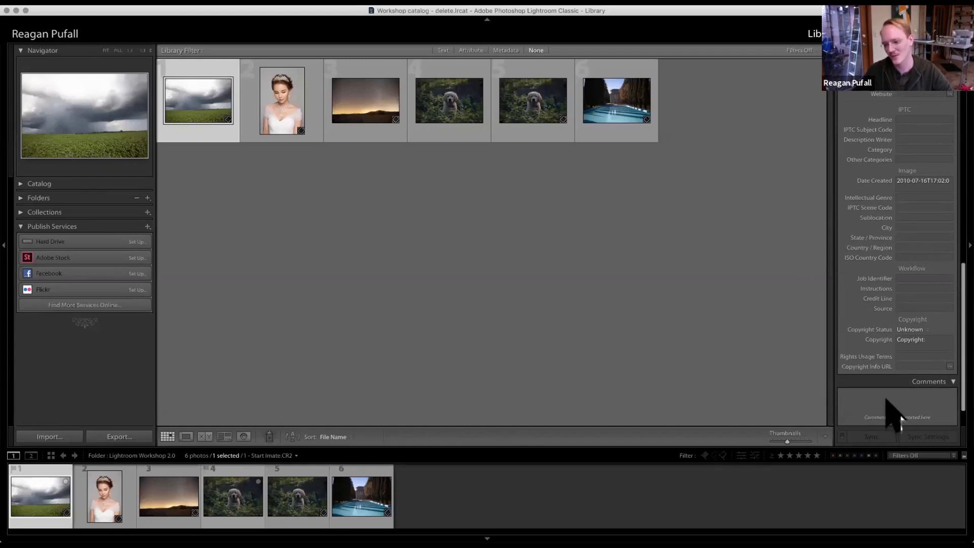
pyautogui.click(244, 321)
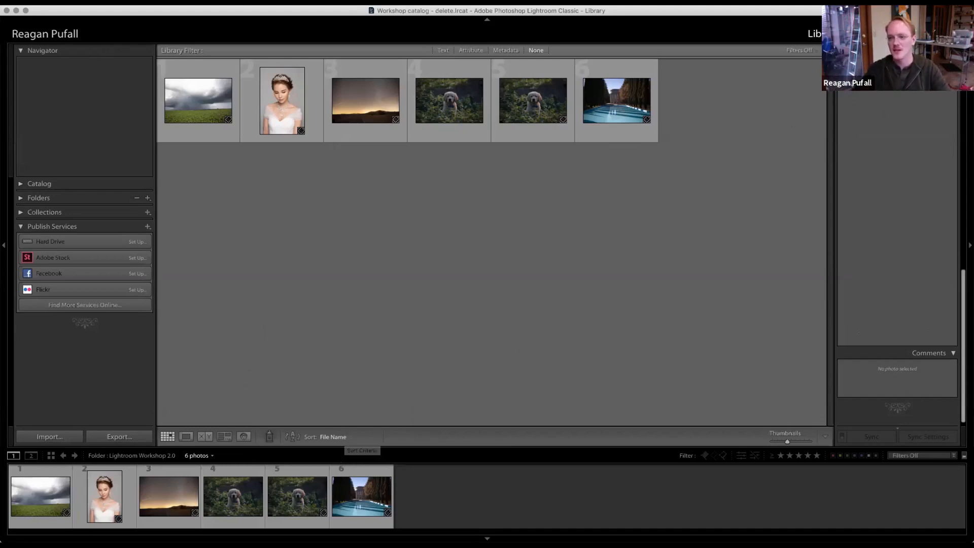
# Step: Switch to the Develop module with the storm field photo loaded, collapse the Navigator and expand the Presets
pyautogui.press('d')
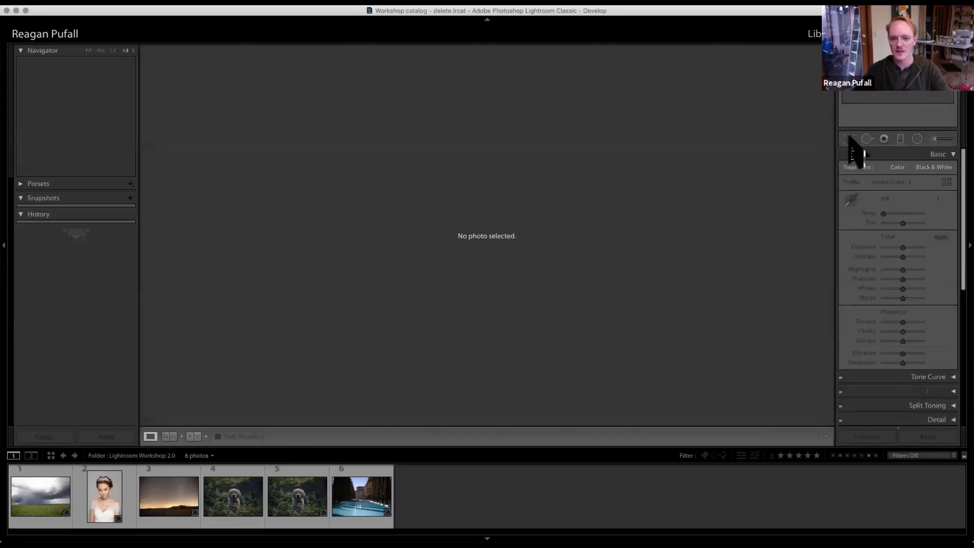
pyautogui.click(29, 500)
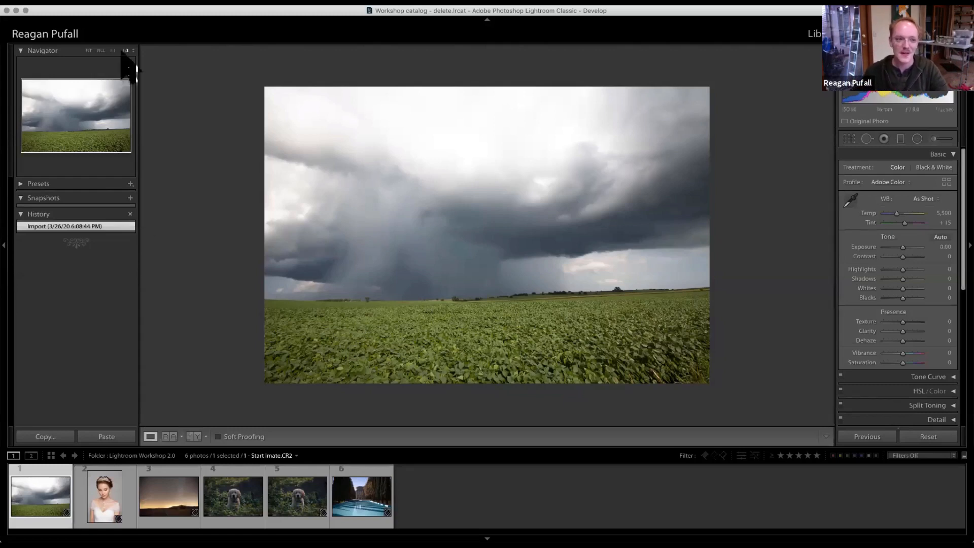
pyautogui.click(29, 51)
pyautogui.click(21, 64)
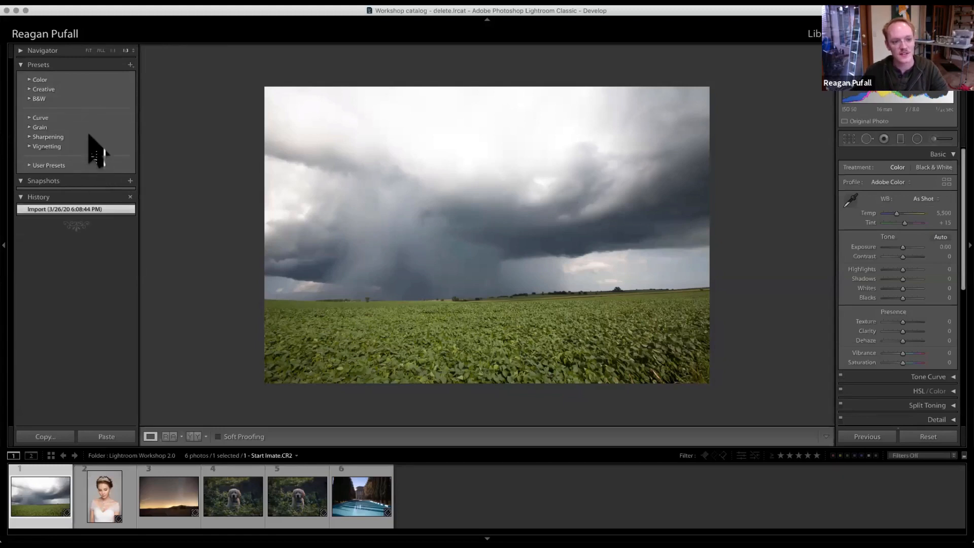
# Step: Import the Rizzle-Dizzle .lrtemplate preset from the Lightroom Presets folder inside Dropbox's Lightroom Workshop 2.0 folder
pyautogui.click(130, 65)
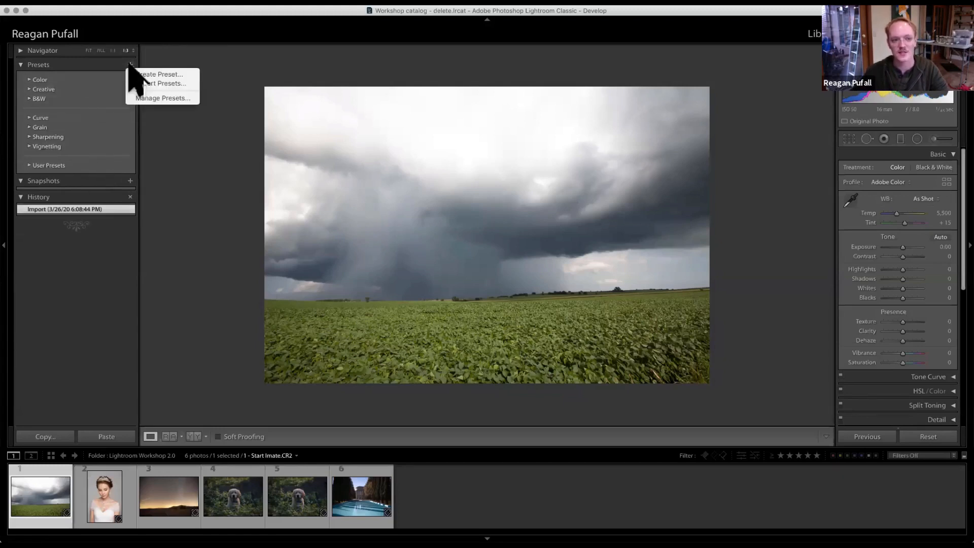
pyautogui.click(160, 84)
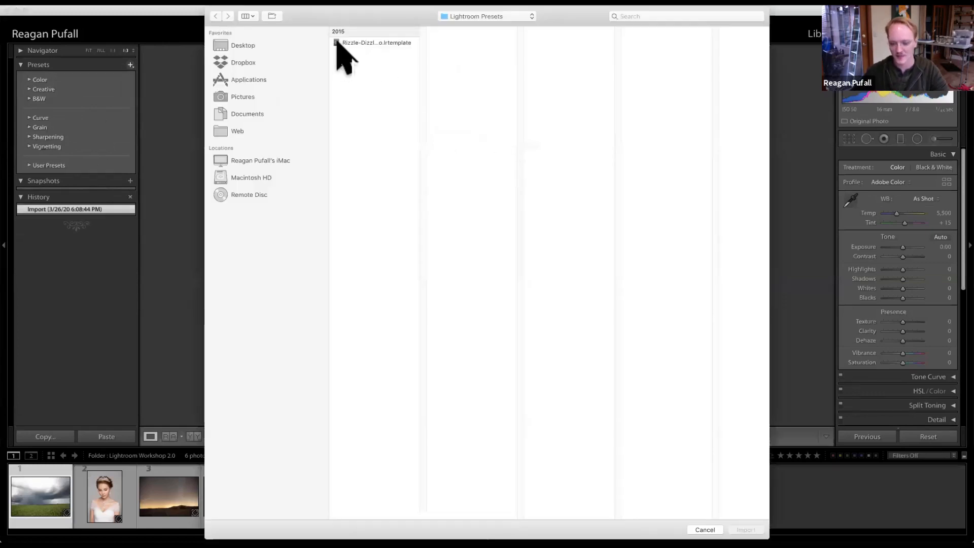
pyautogui.press('super+Up')
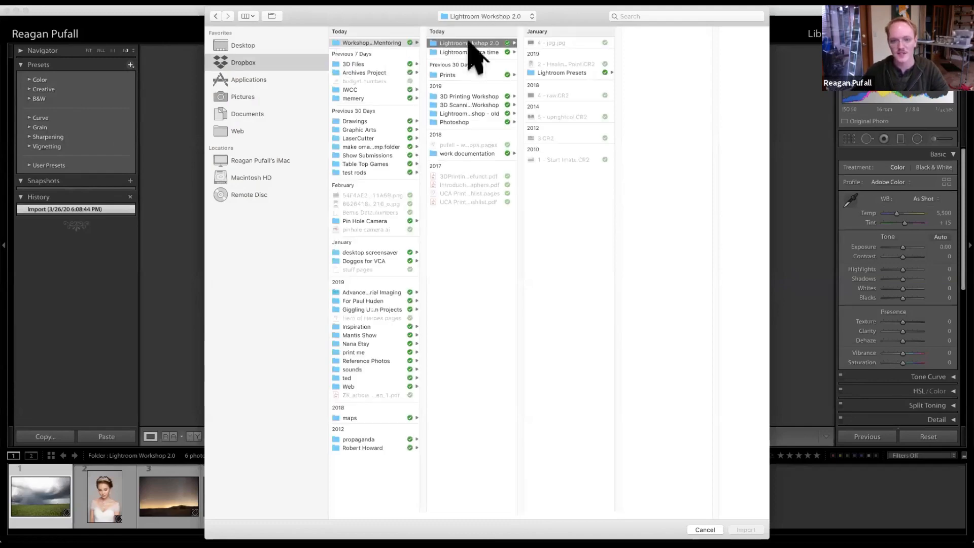
pyautogui.click(546, 73)
pyautogui.click(655, 42)
pyautogui.press('Return')
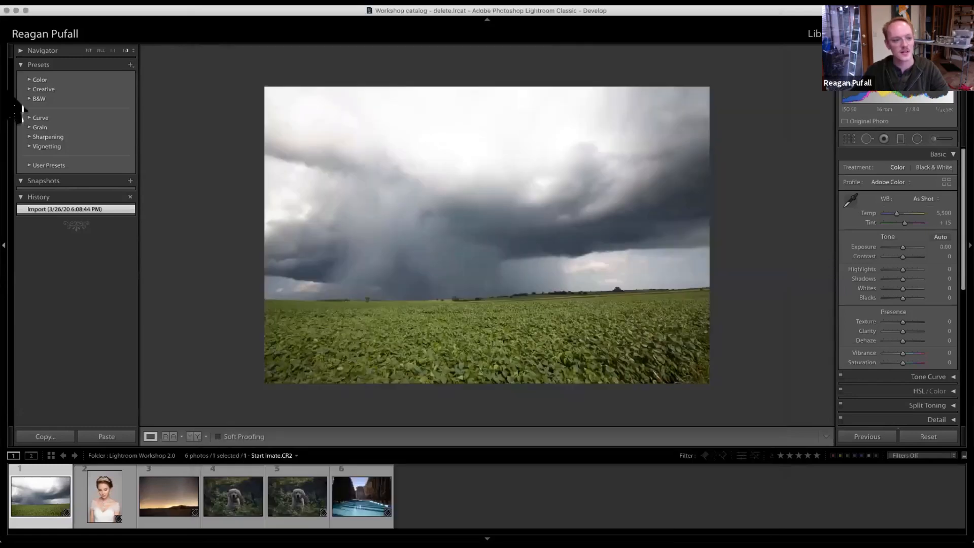
# Step: Try the Canon 02182018 Colorimetric, fuji - saturation, Rizzle-Dizzle, fuji - colormetric and Canon 02182018 Saturation user presets on the storm field photo
pyautogui.click(29, 165)
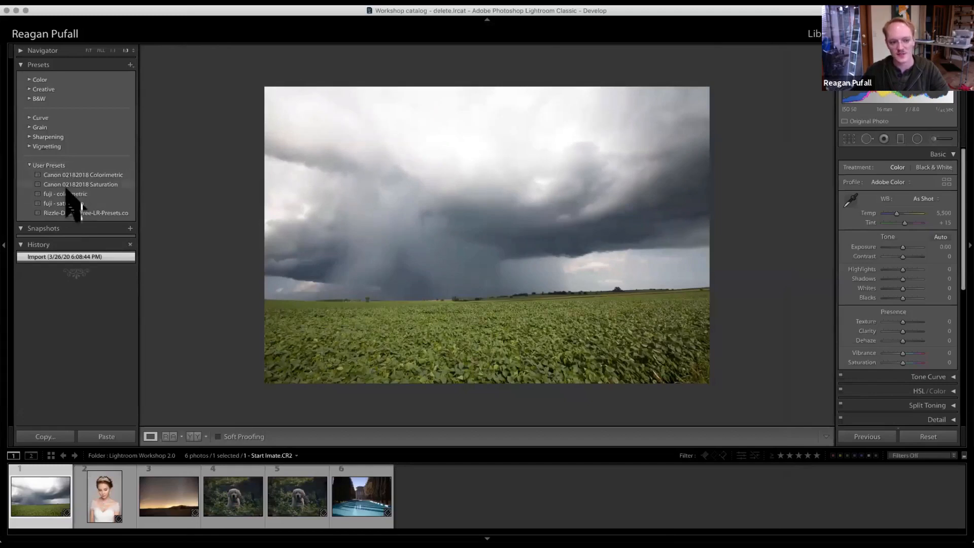
pyautogui.moveTo(83, 214)
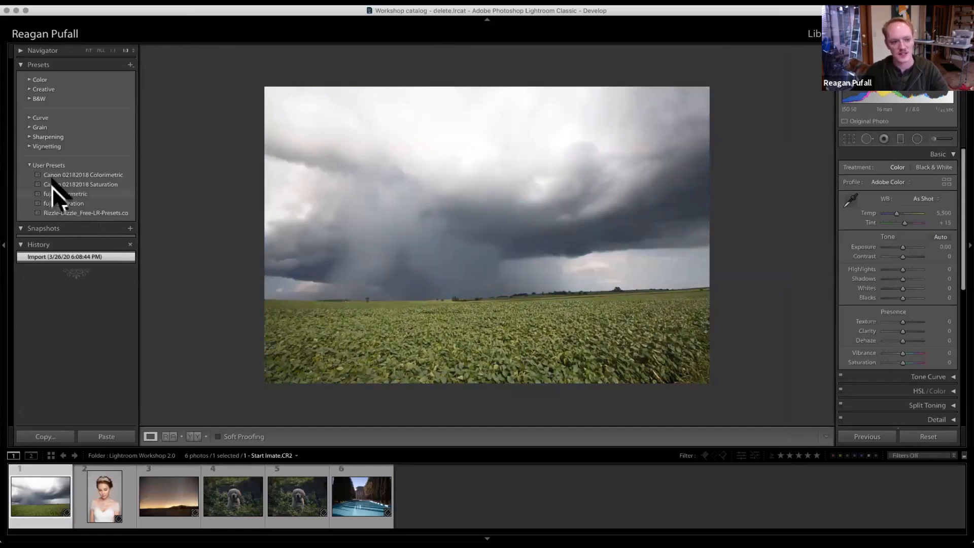
pyautogui.click(63, 175)
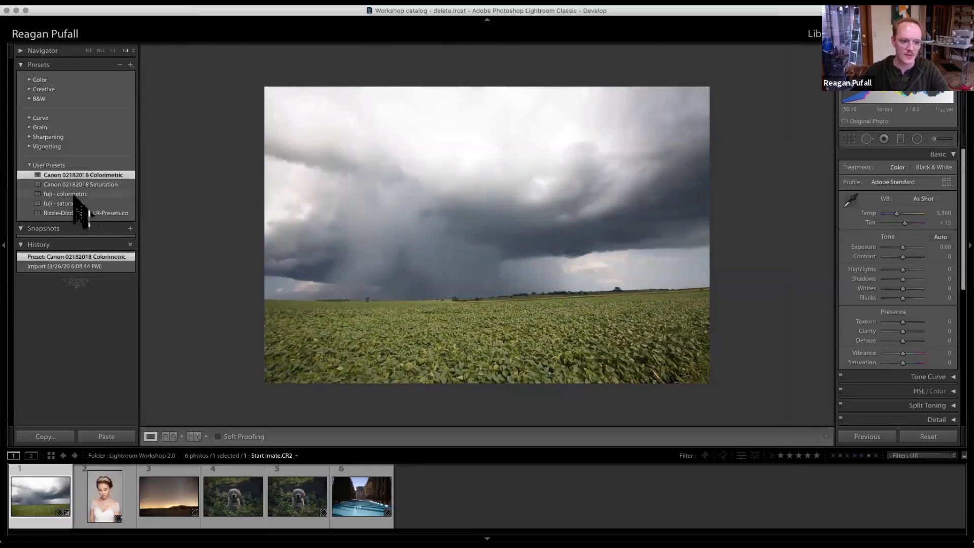
pyautogui.click(71, 203)
pyautogui.click(50, 213)
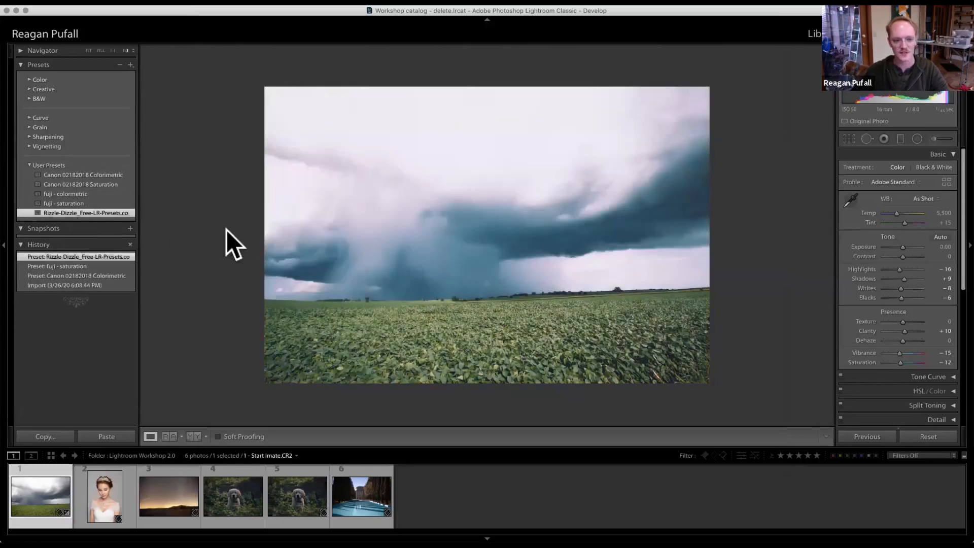
pyautogui.click(101, 193)
pyautogui.click(96, 185)
# Step: Try Exposure +2.90 and Highlights −56 on the photo, and step back through its history to the fuji - saturation preset state
pyautogui.moveTo(904, 247); pyautogui.dragTo(892, 270)
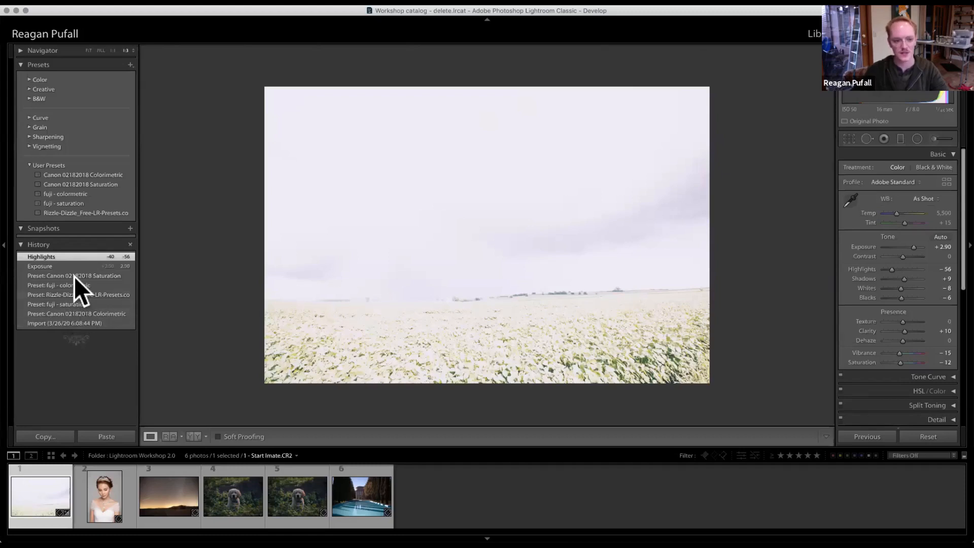
pyautogui.click(44, 269)
pyautogui.click(46, 276)
pyautogui.click(42, 285)
pyautogui.click(44, 305)
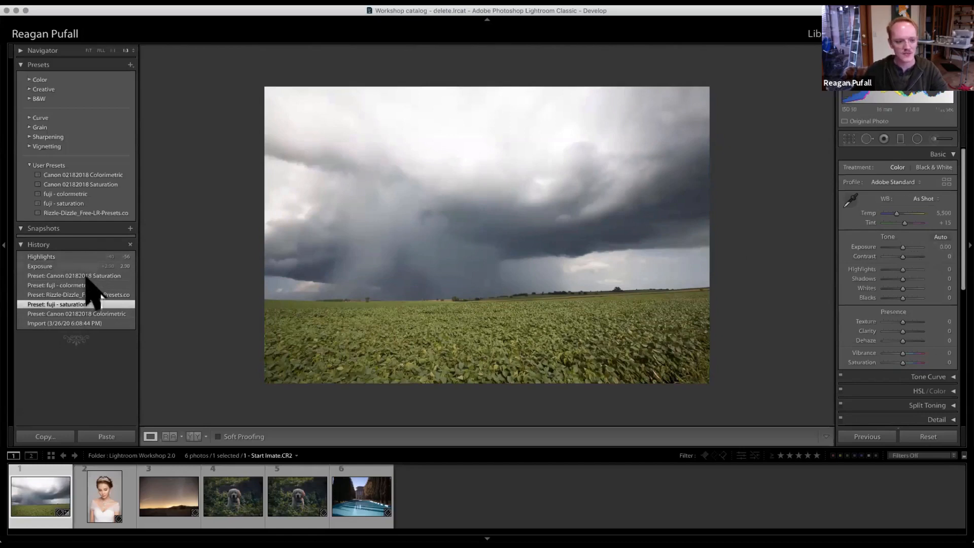
# Step: Apply the Rizzle-Dizzle preset to the storm field photo and save the look as a snapshot named "Color Edit"
pyautogui.click(910, 248)
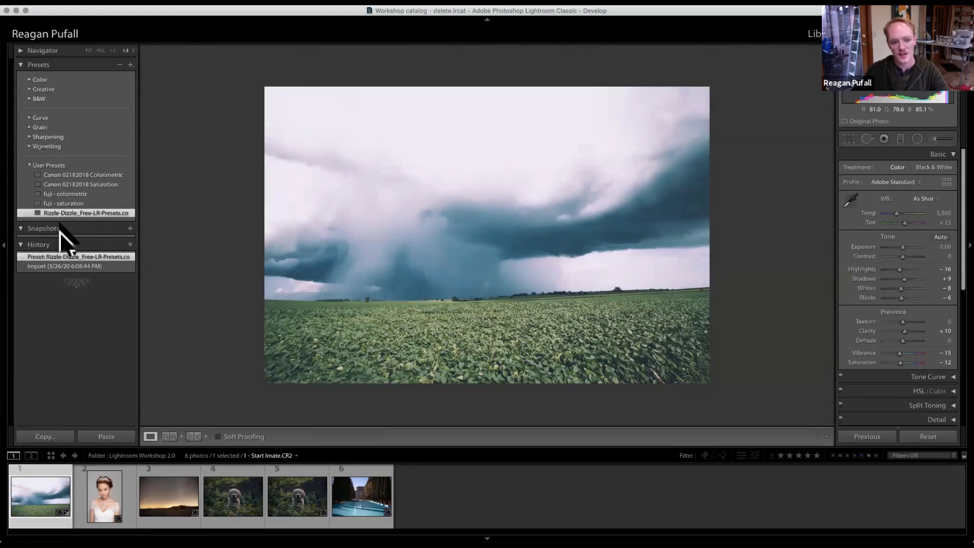
pyautogui.click(130, 228)
pyautogui.write('Color Edit')
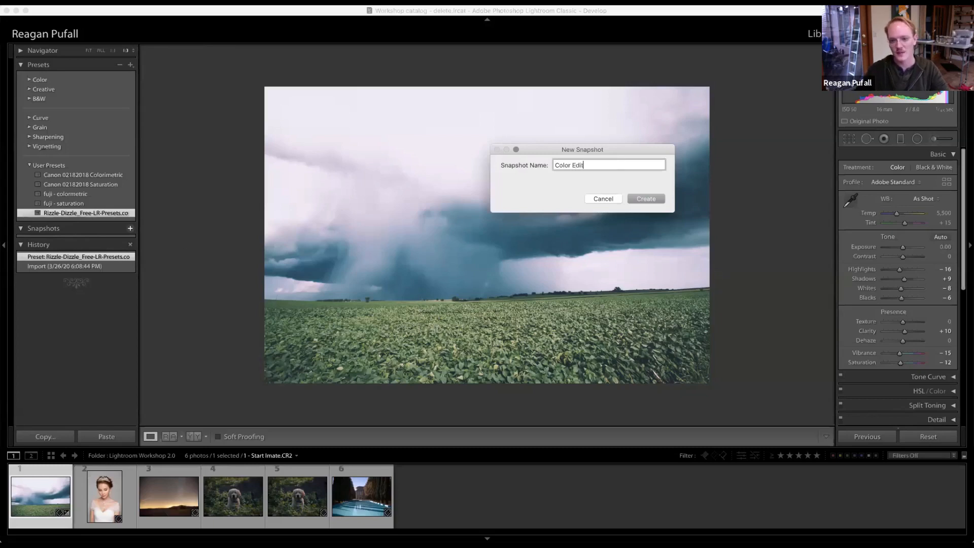
pyautogui.press('Return')
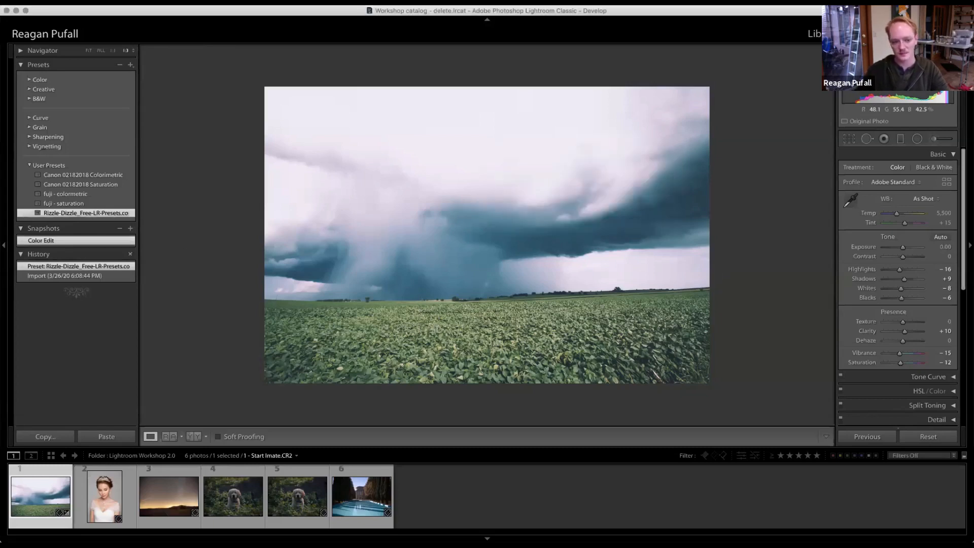
# Step: Set the storm field photo's white balance to Shade and convert its treatment to Black & White
pyautogui.click(893, 181)
pyautogui.click(895, 188)
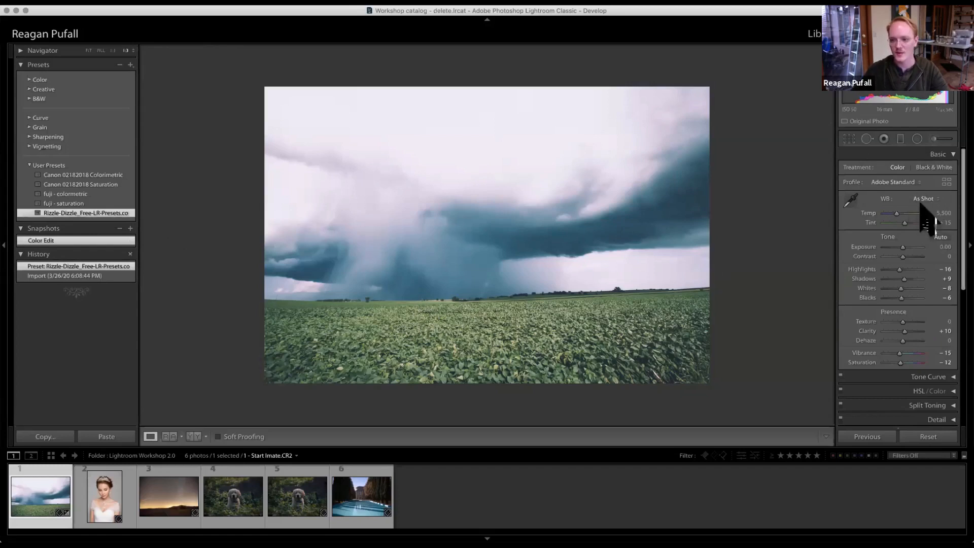
pyautogui.click(923, 198)
pyautogui.click(926, 231)
pyautogui.click(934, 168)
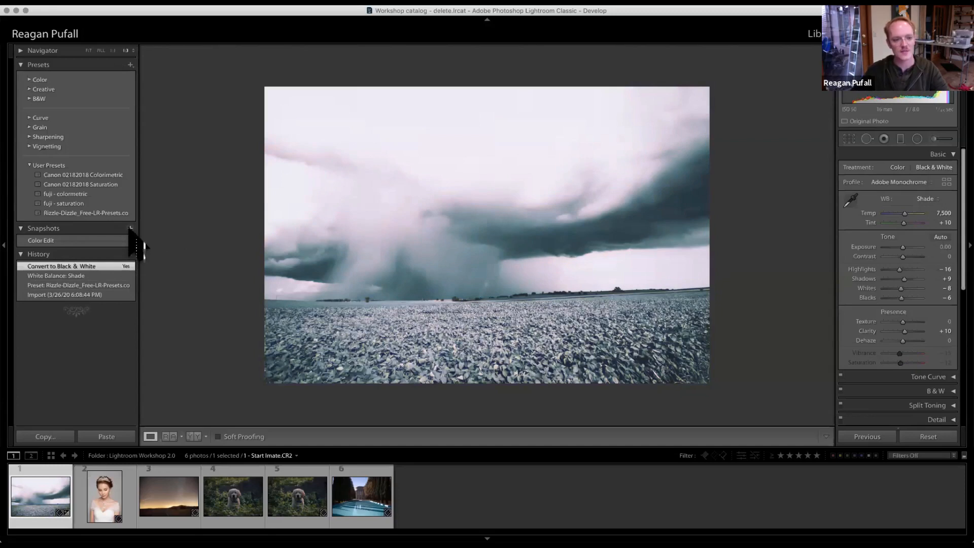
# Step: Save the monochrome version of the photo as a snapshot named "Black and white"
pyautogui.click(131, 228)
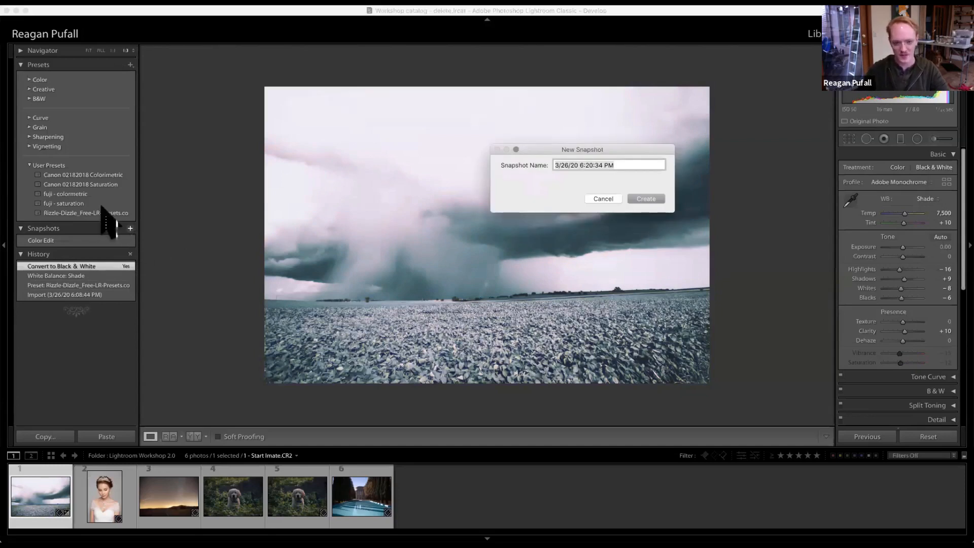
pyautogui.write('Black and white')
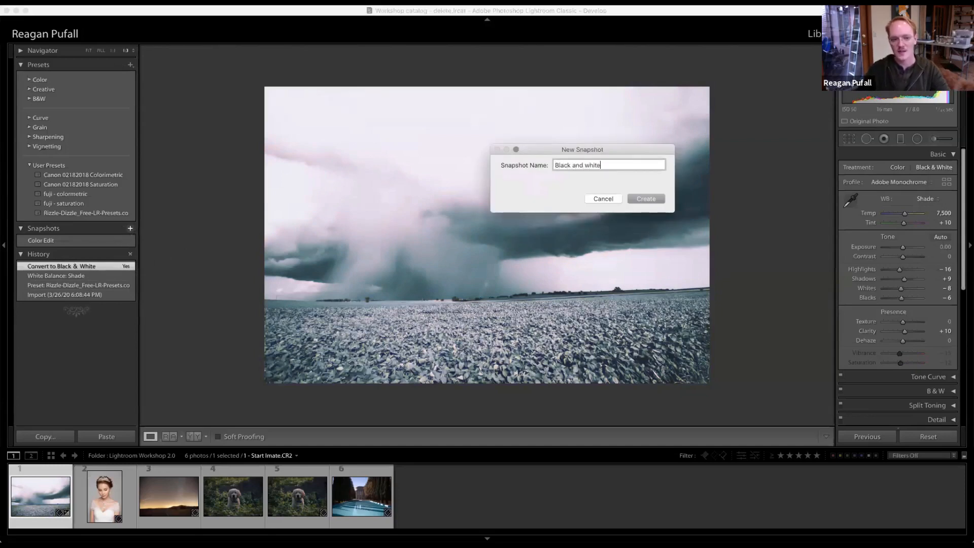
pyautogui.press('Return')
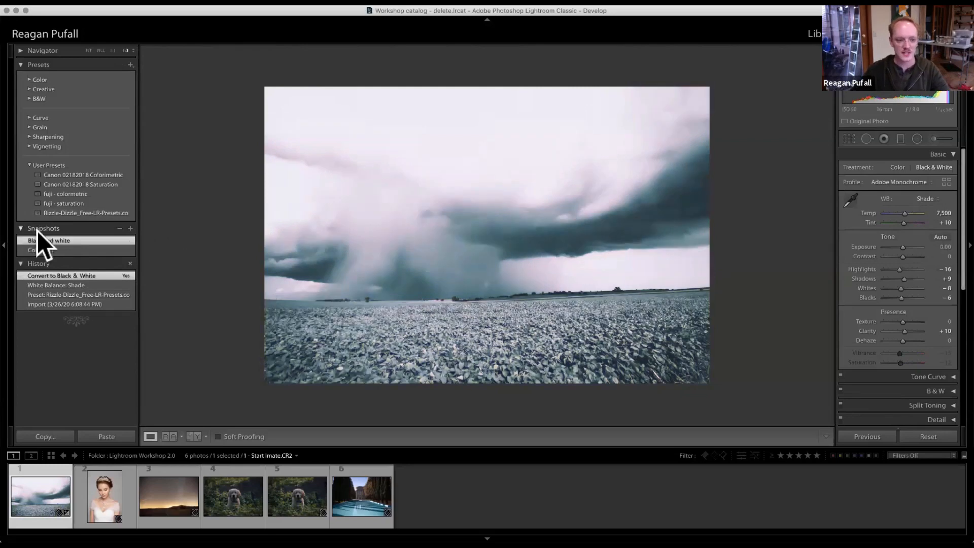
# Step: Switch between the Color Edit and Black and white snapshots to compare them, and return the photo to its original Import history state
pyautogui.click(42, 249)
pyautogui.click(43, 241)
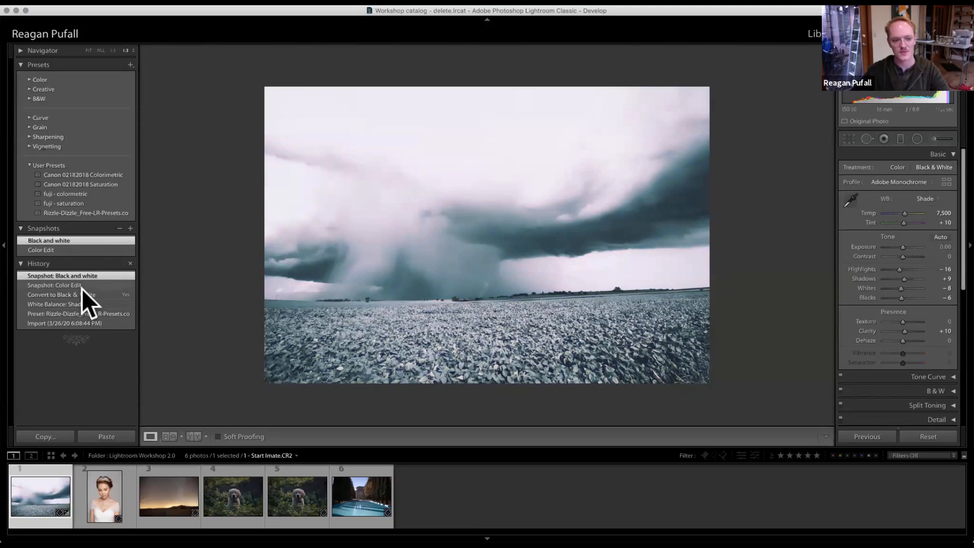
pyautogui.click(82, 304)
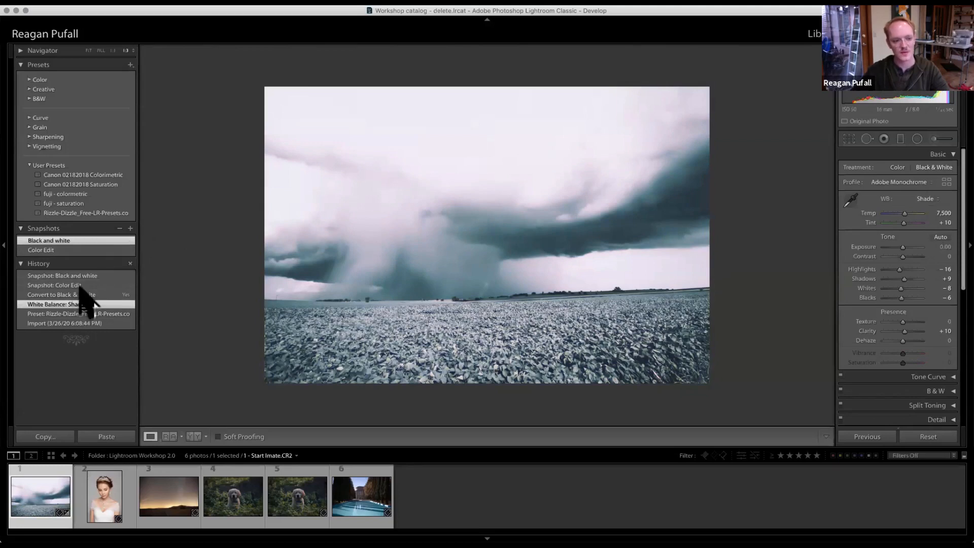
pyautogui.click(82, 252)
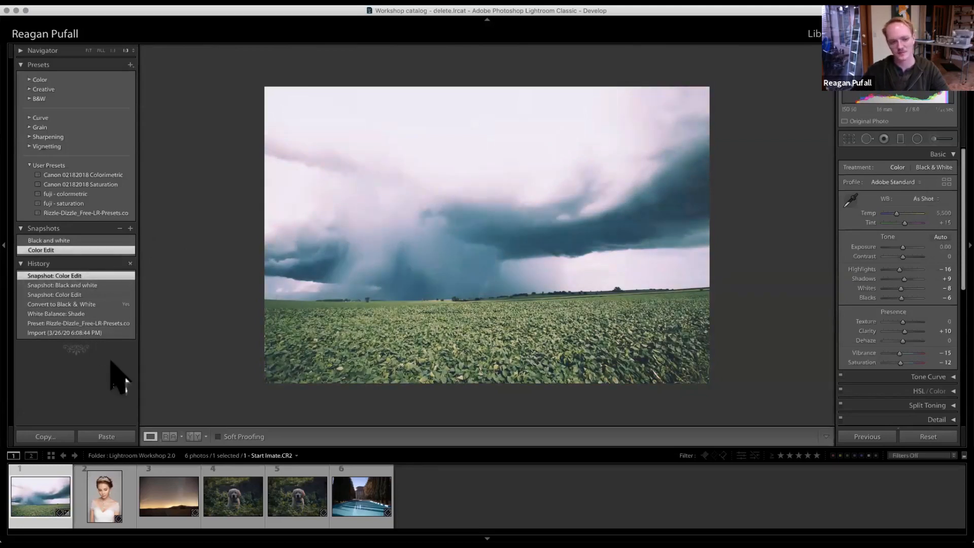
pyautogui.click(63, 334)
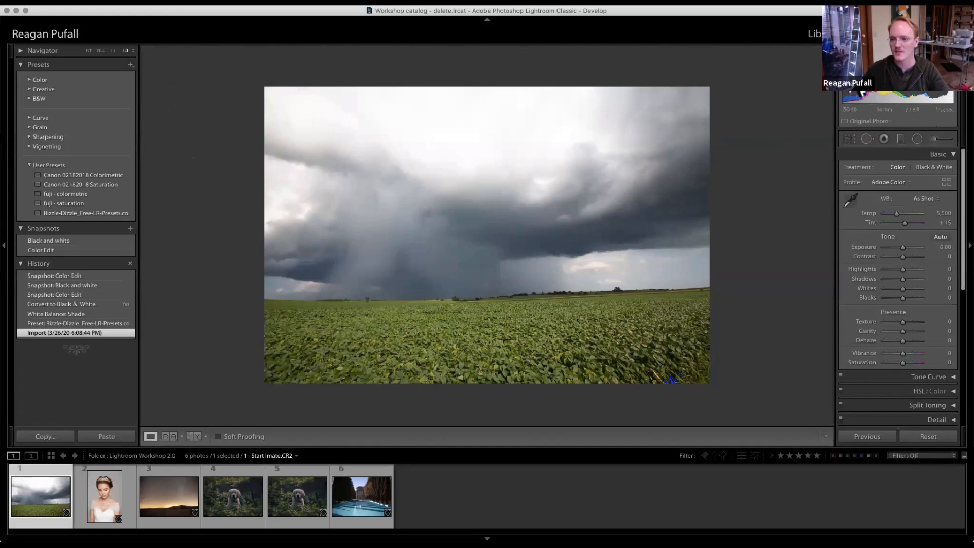
# Step: Turn on the highlight clipping warning, try lowering Highlights to −55, and revert the photo to its Import history state
pyautogui.moveTo(949, 63)
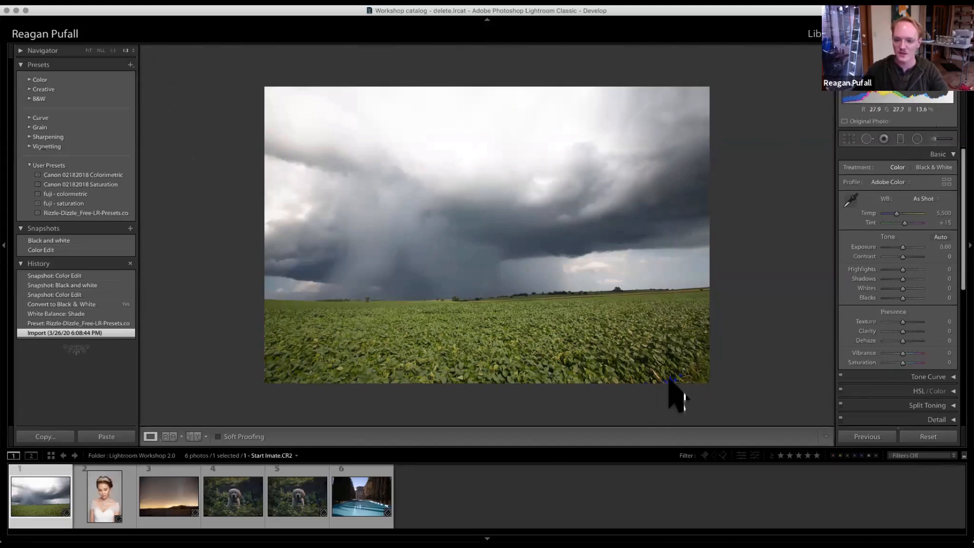
pyautogui.click(953, 95)
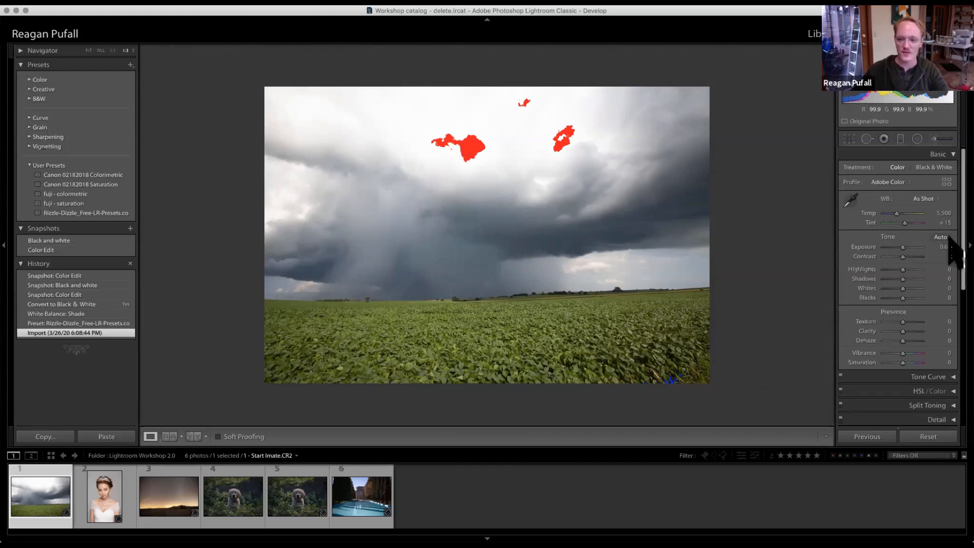
pyautogui.moveTo(899, 270); pyautogui.dragTo(892, 270)
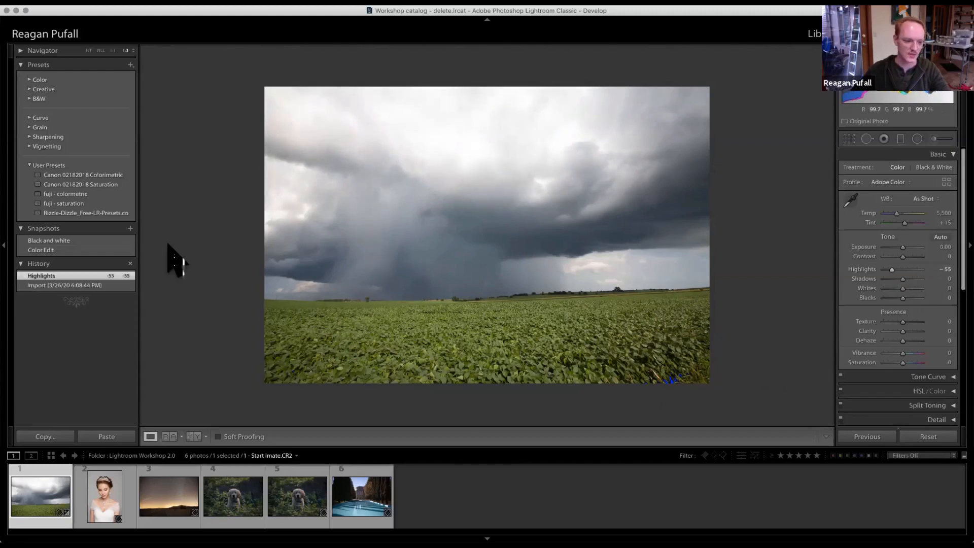
pyautogui.click(29, 286)
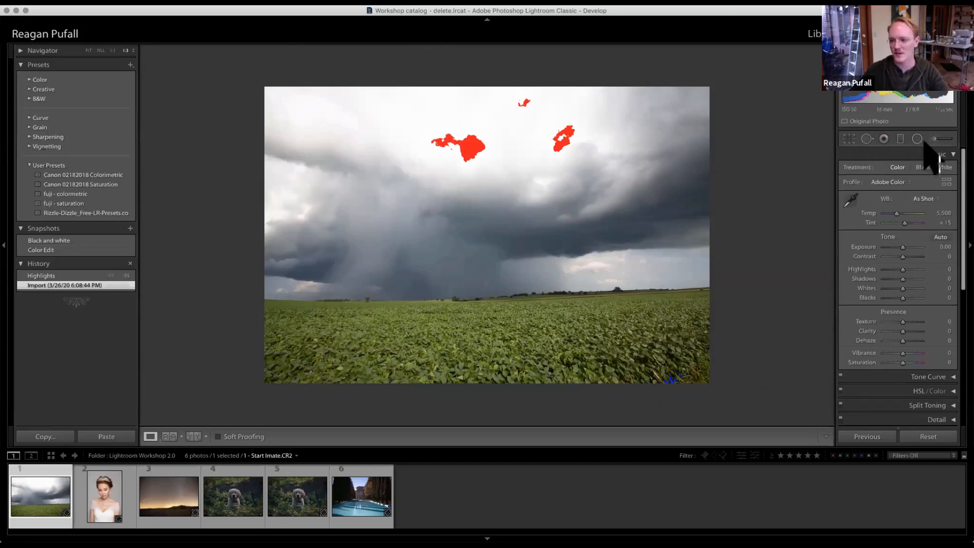
pyautogui.scroll(-2, 929, 175)
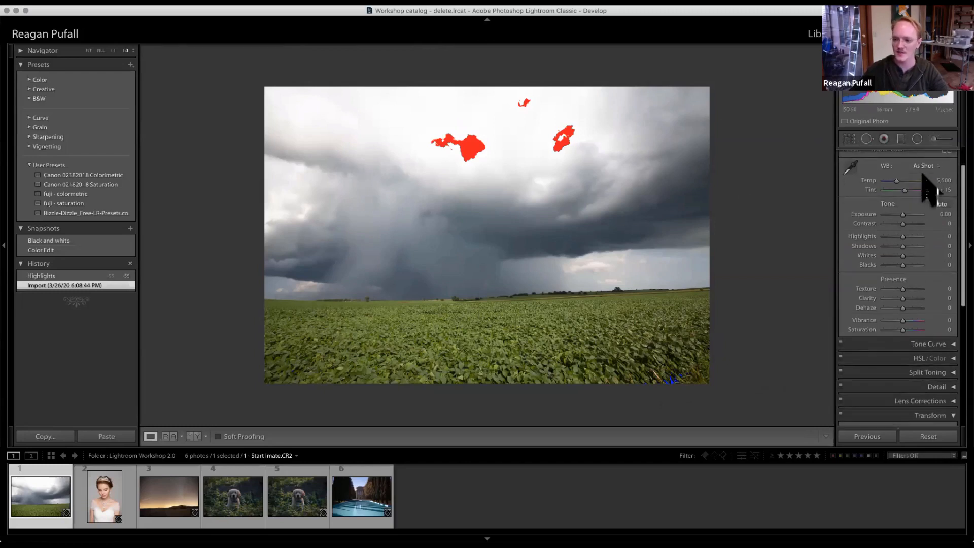
# Step: Collapse the Basic and Transform sections among the Develop adjustments
pyautogui.scroll(2, 891, 376)
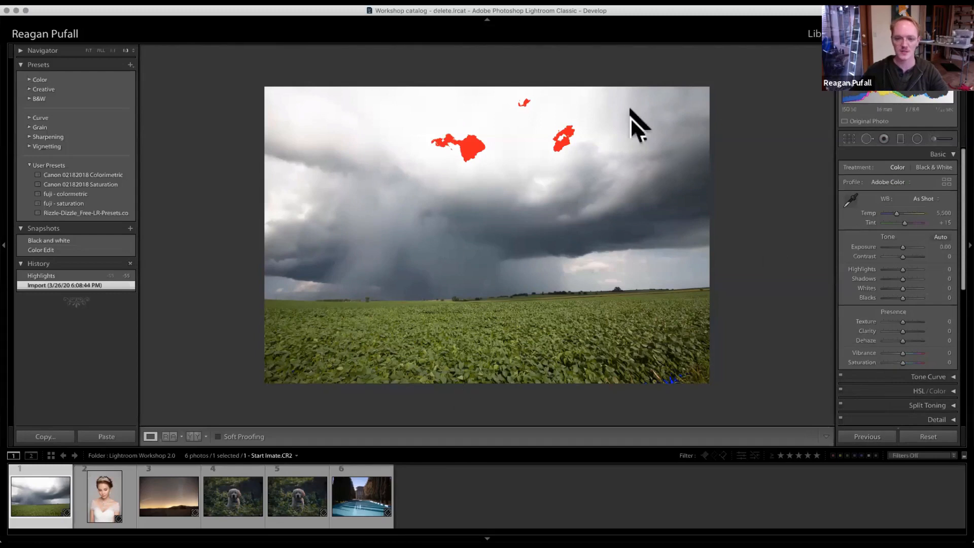
pyautogui.click(954, 156)
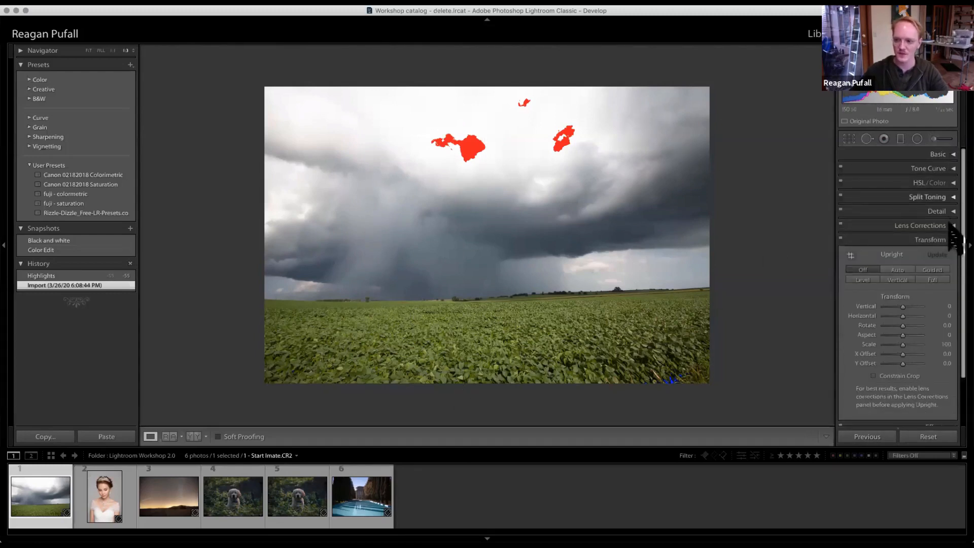
pyautogui.click(950, 242)
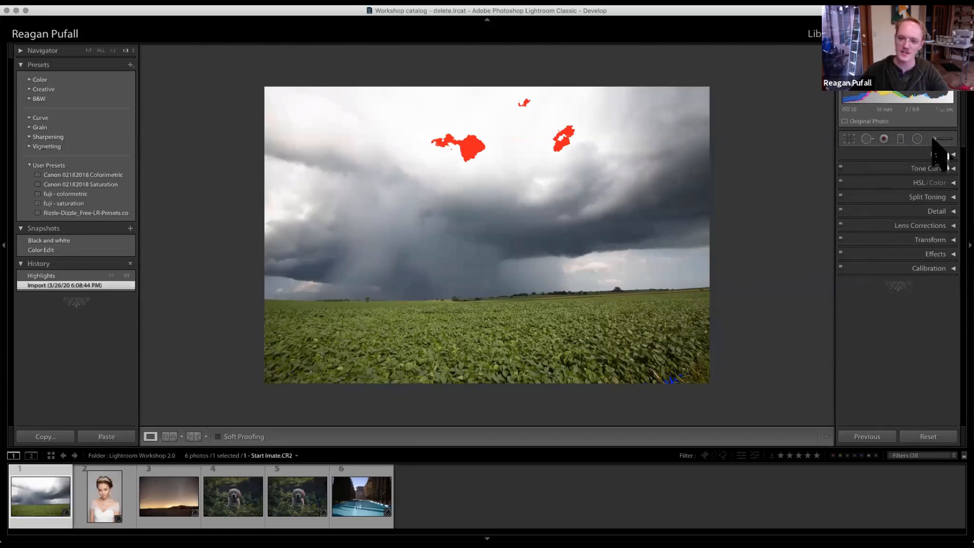
# Step: Enable lens profile corrections for the storm field photo, switching them off and on to compare the distortion and vignetting
pyautogui.click(928, 228)
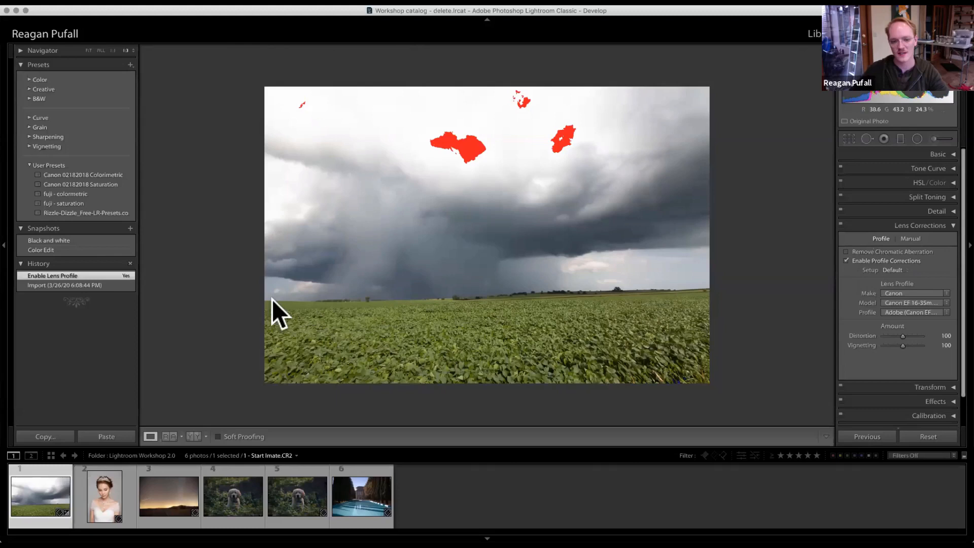
pyautogui.click(909, 262)
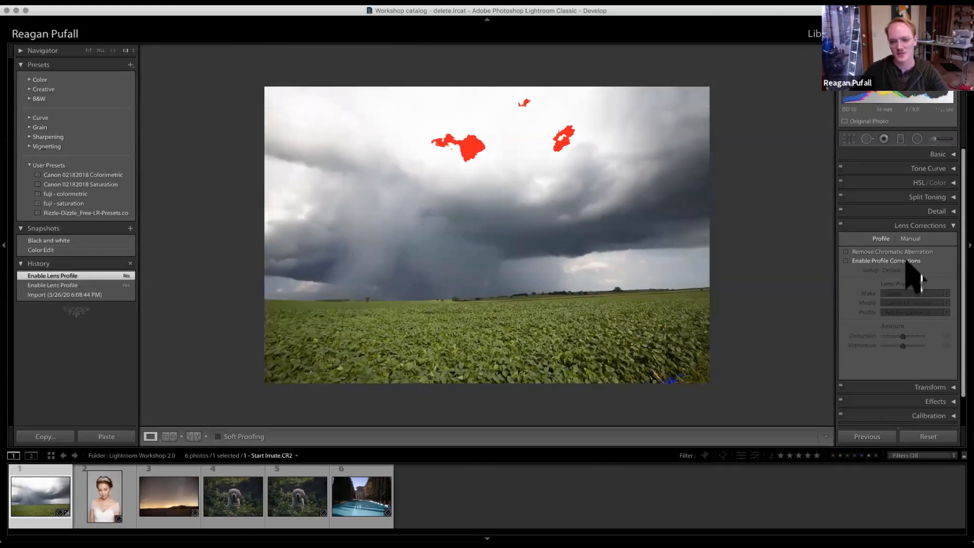
pyautogui.click(909, 261)
pyautogui.click(909, 261)
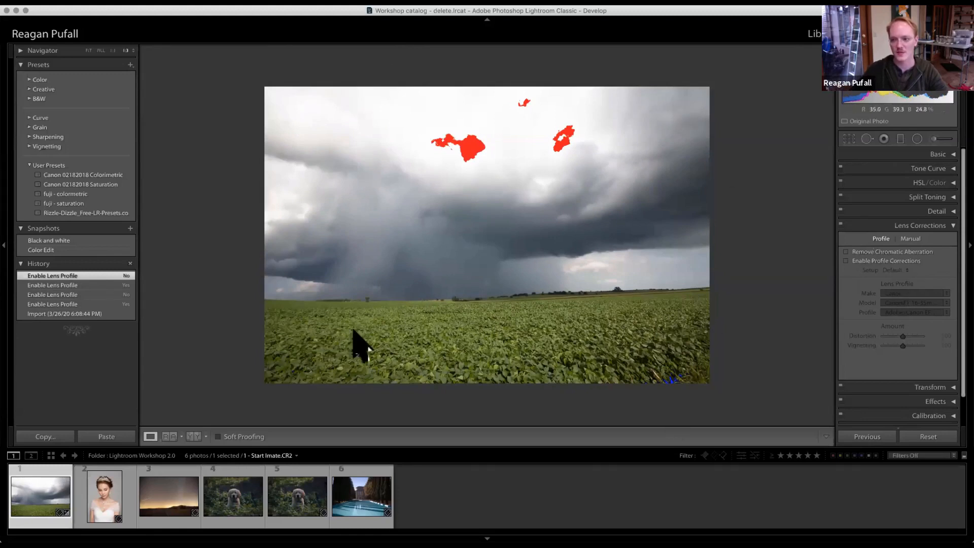
pyautogui.click(879, 261)
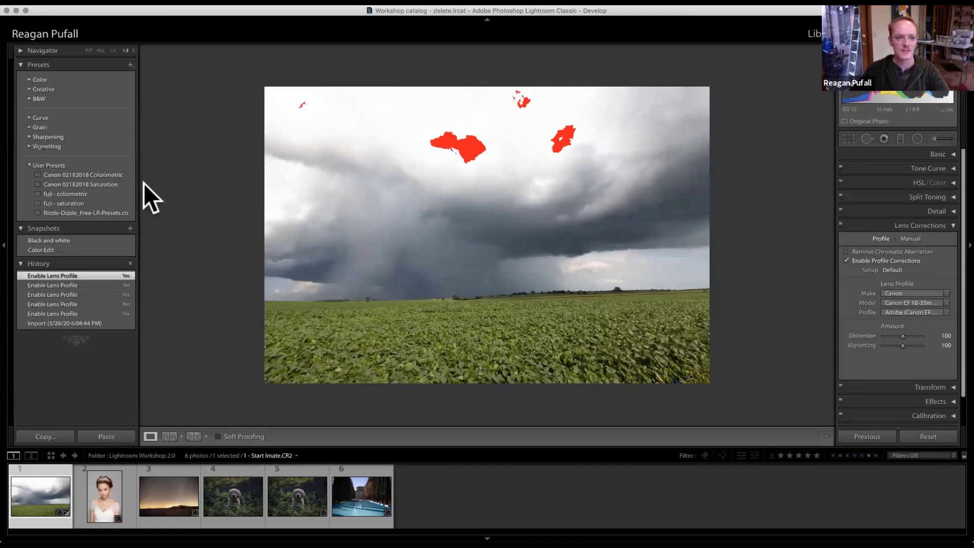
# Step: Remove chromatic aberration from the photo, inspecting the trees on the horizon at high magnification, and return to the full-image view
pyautogui.click(22, 53)
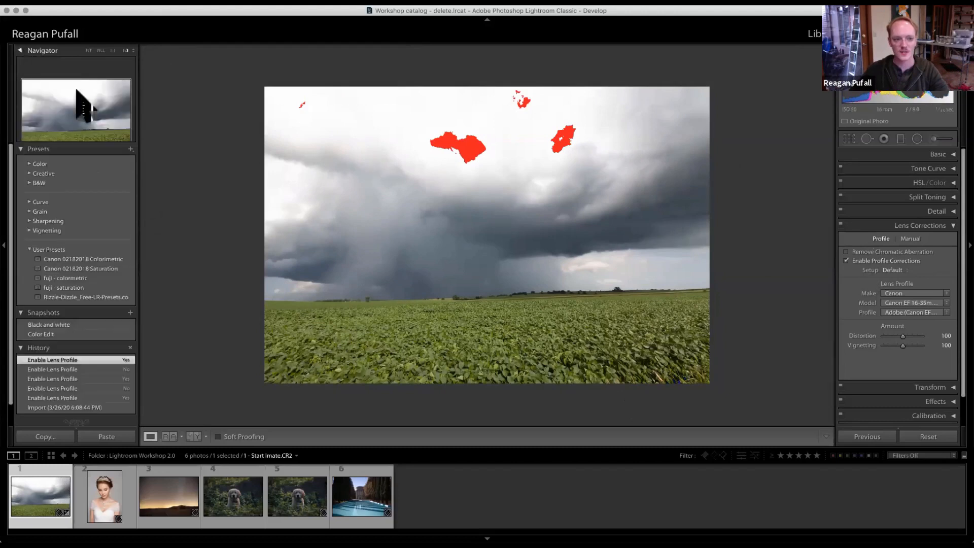
pyautogui.click(113, 50)
pyautogui.moveTo(104, 120); pyautogui.dragTo(113, 123)
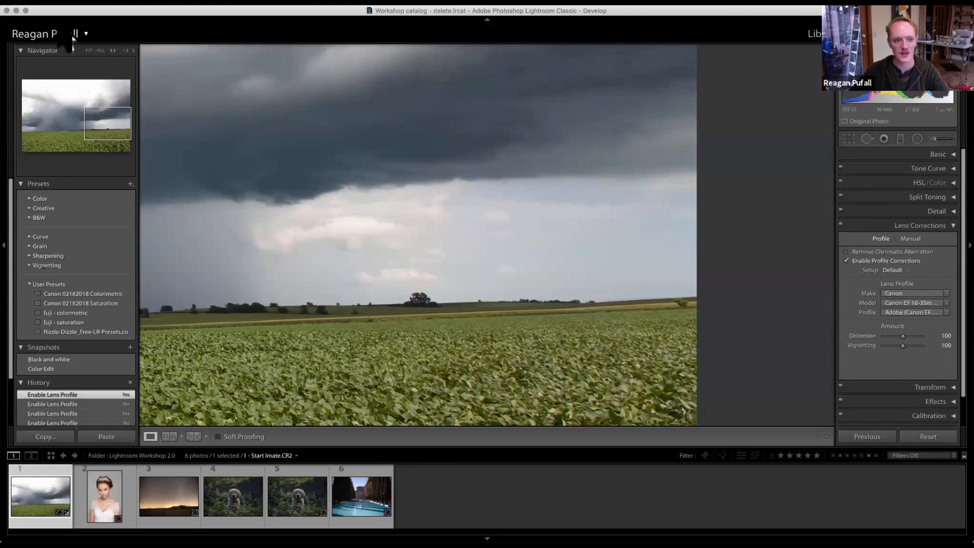
pyautogui.click(128, 50)
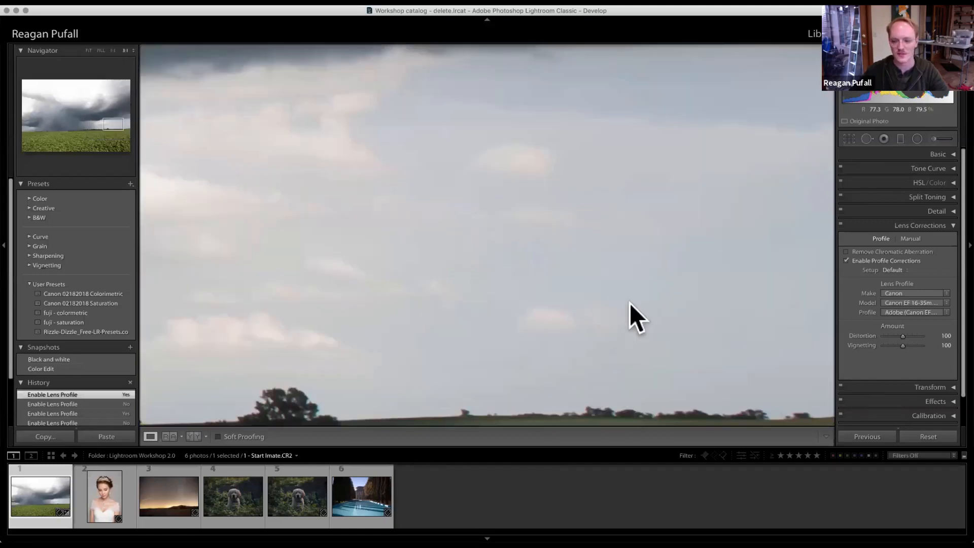
pyautogui.moveTo(630, 303); pyautogui.dragTo(377, 135)
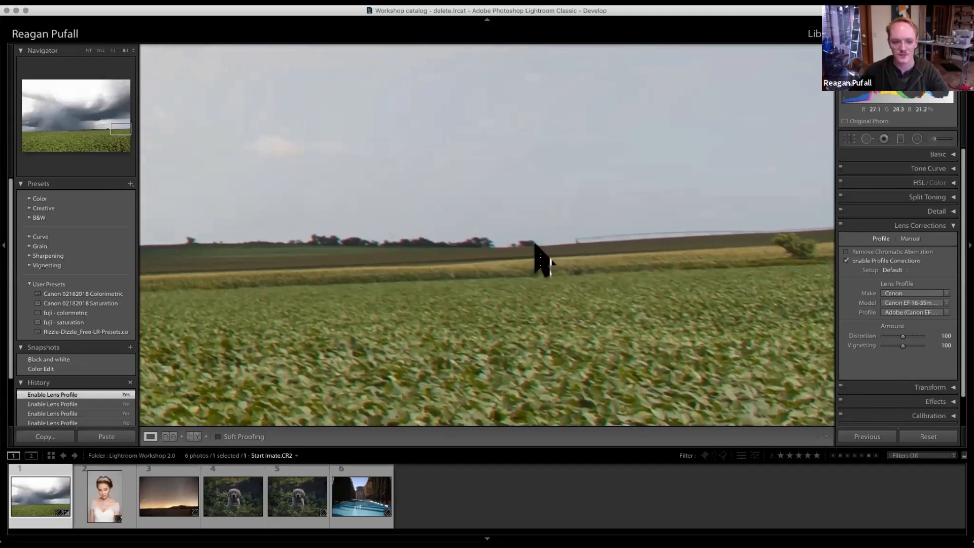
pyautogui.click(855, 254)
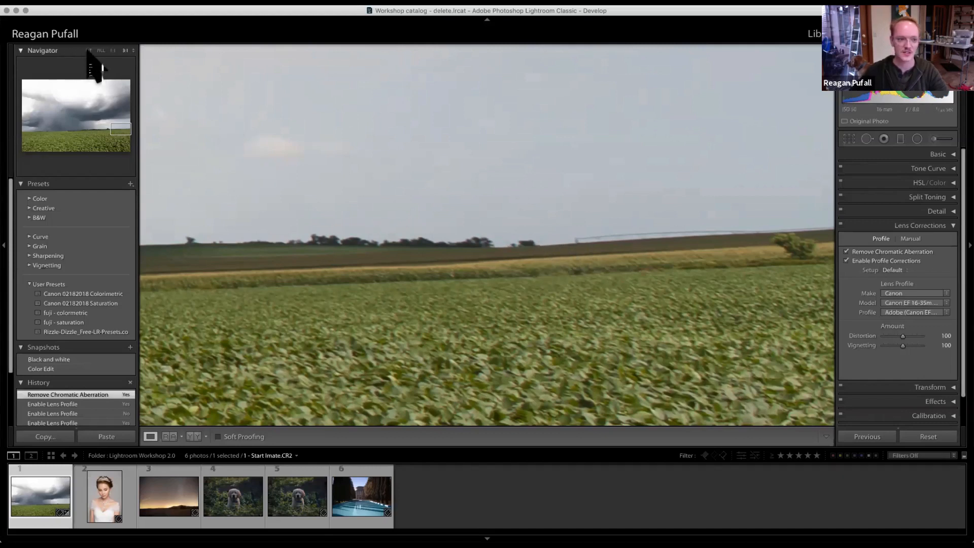
pyautogui.click(134, 50)
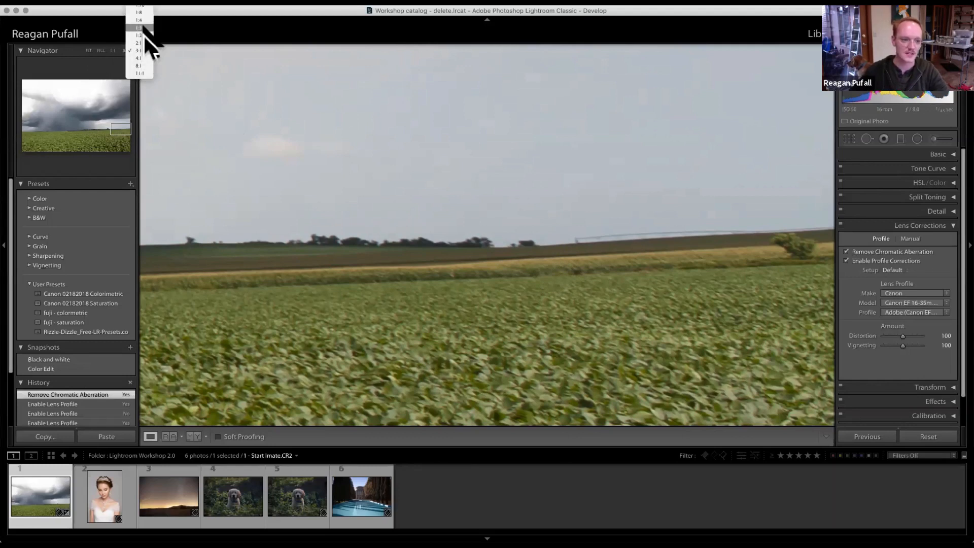
pyautogui.click(144, 29)
pyautogui.click(680, 299)
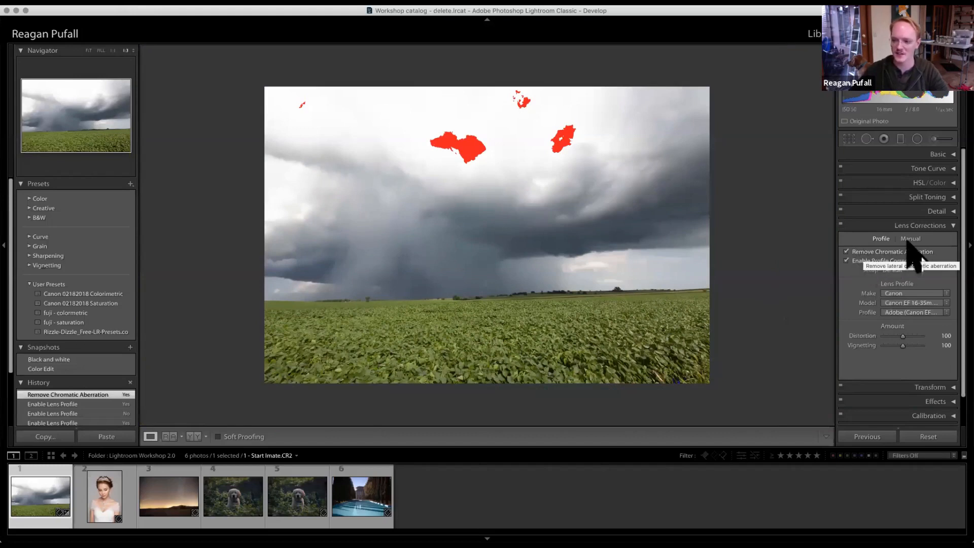
# Step: Compare the photo with lens profile corrections off and on, leave them enabled, and collapse the Lens Corrections section
pyautogui.click(949, 226)
pyautogui.click(950, 226)
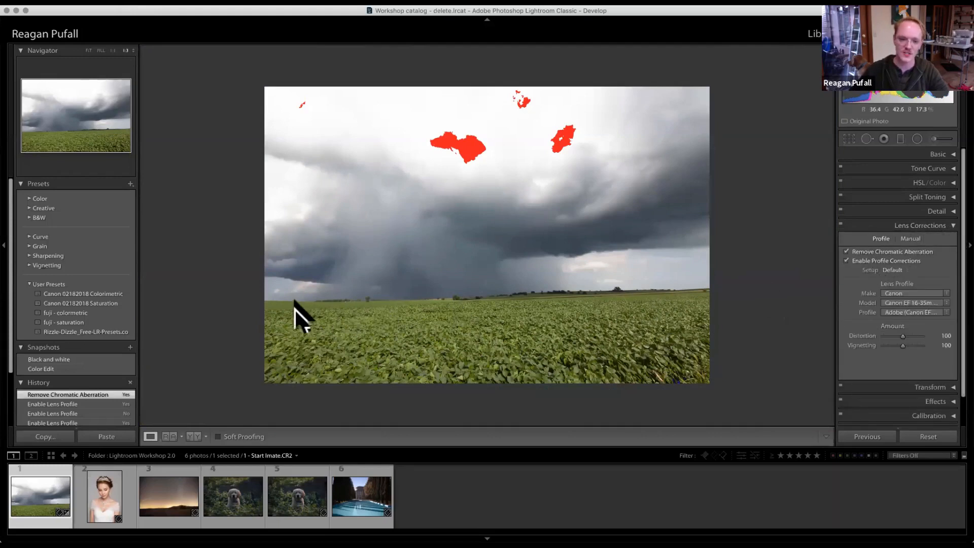
pyautogui.click(846, 261)
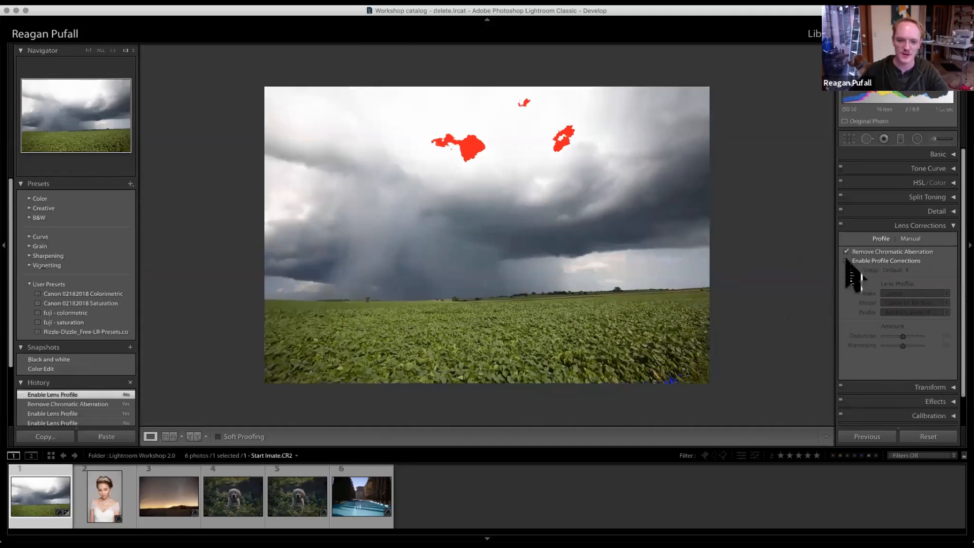
pyautogui.click(846, 261)
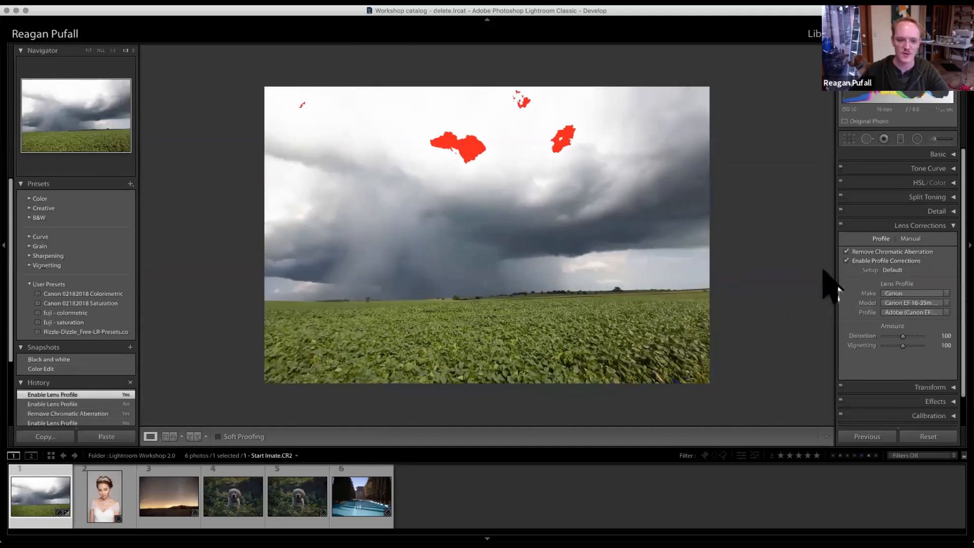
pyautogui.click(950, 226)
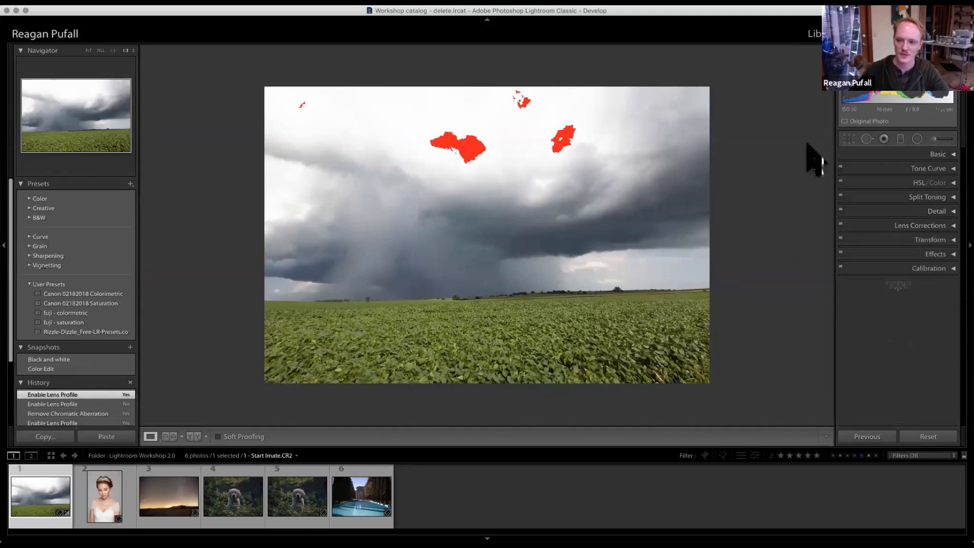
# Step: Straighten the photo along the field's horizon with a crop angle of 1.61, reposition the image within the crop, and apply it
pyautogui.click(849, 138)
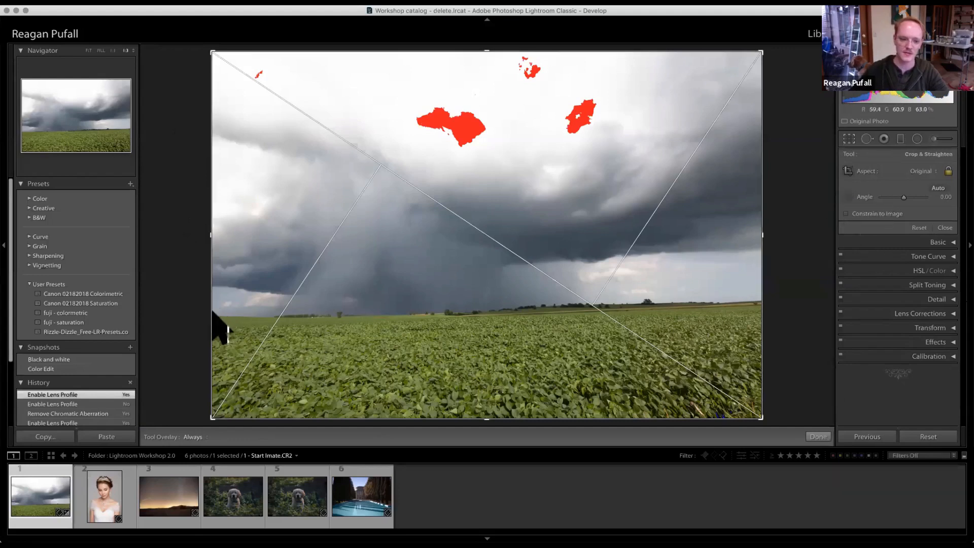
pyautogui.moveTo(215, 316); pyautogui.dragTo(307, 316)
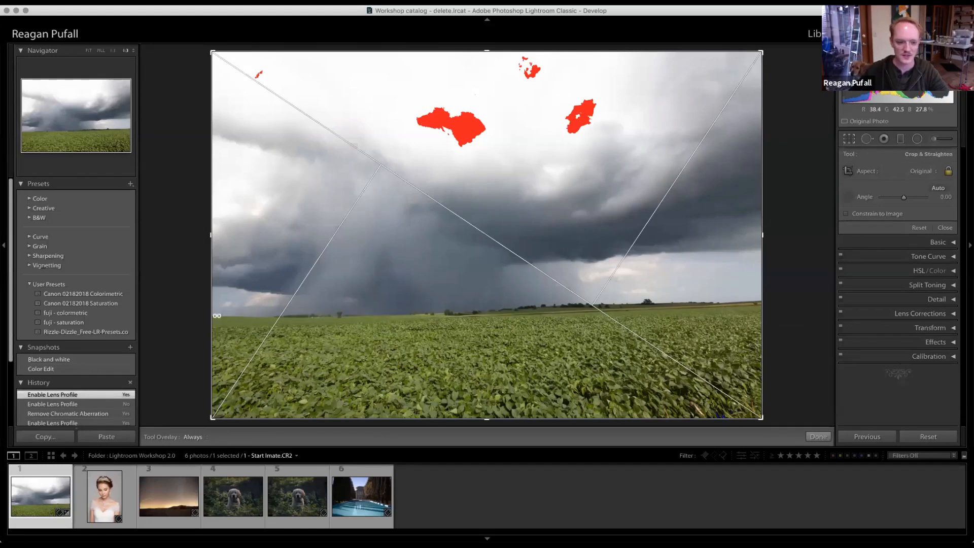
pyautogui.moveTo(264, 316); pyautogui.dragTo(763, 305)
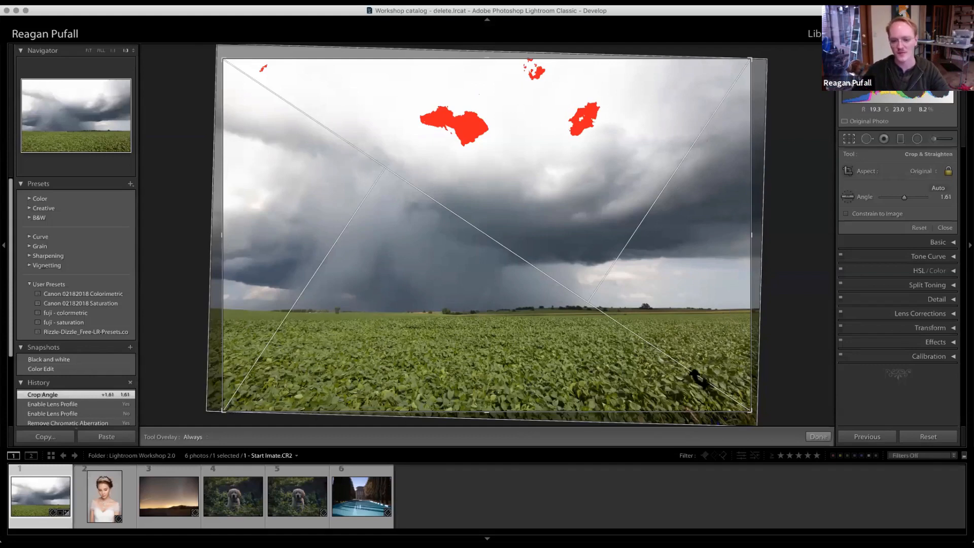
pyautogui.moveTo(616, 378); pyautogui.dragTo(623, 377)
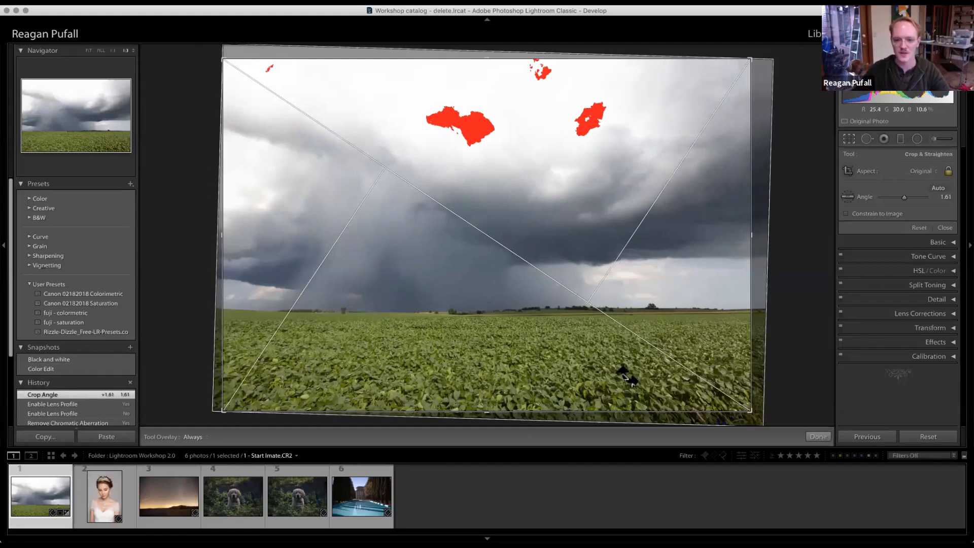
pyautogui.moveTo(632, 198)
pyautogui.mouseDown()
pyautogui.moveTo(590, 192)
pyautogui.moveTo(643, 186)
pyautogui.moveTo(614, 196)
pyautogui.mouseUp()
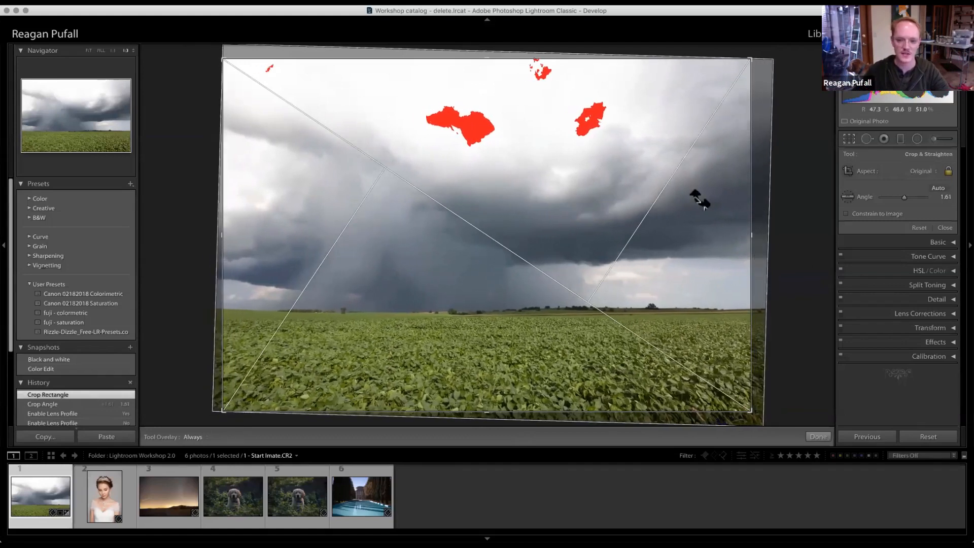
pyautogui.press('Return')
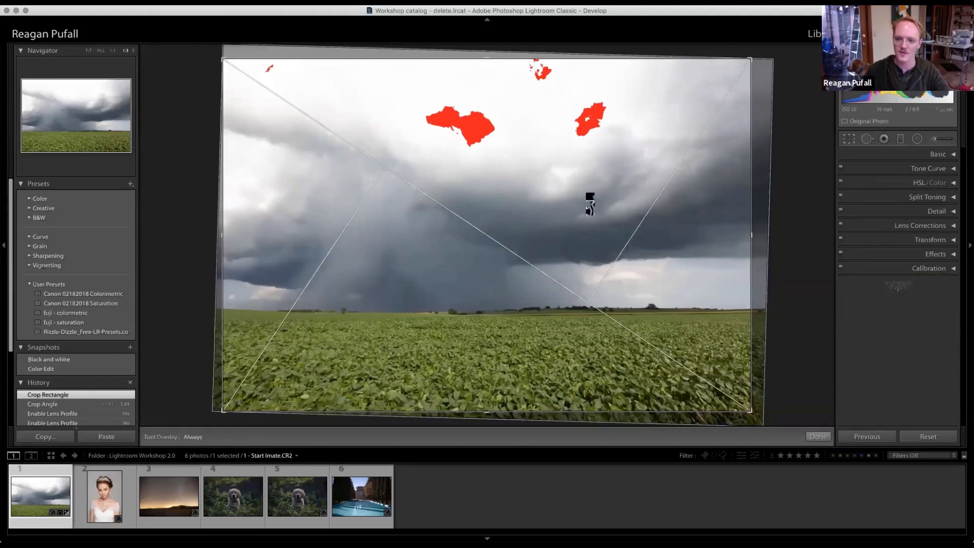
# Step: Reopen the crop for editing, unlock its aspect ratio, and lock it again
pyautogui.click(849, 139)
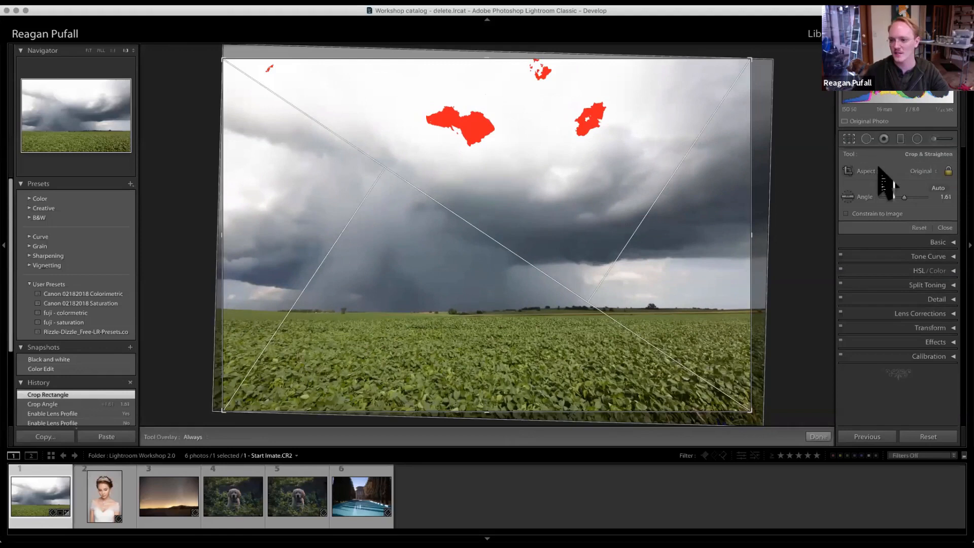
pyautogui.click(948, 171)
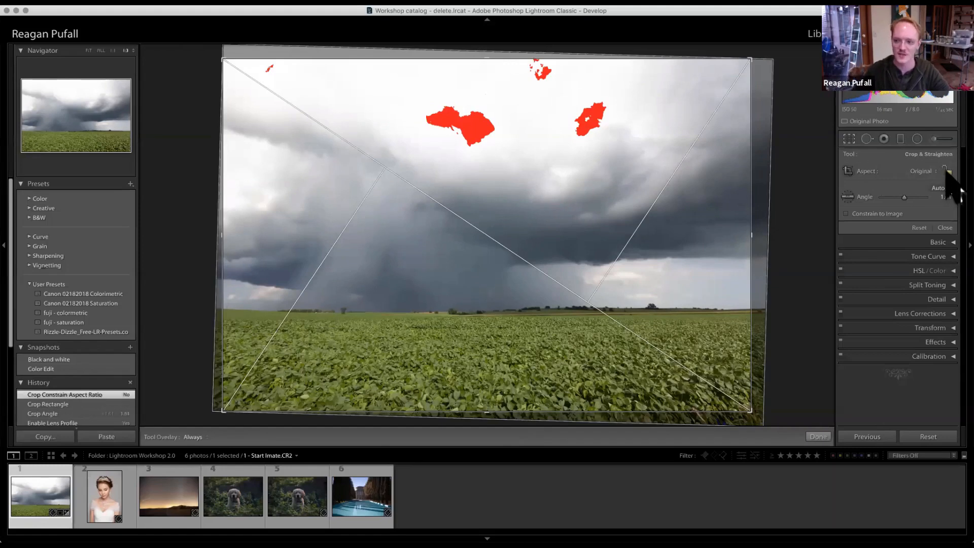
pyautogui.click(947, 172)
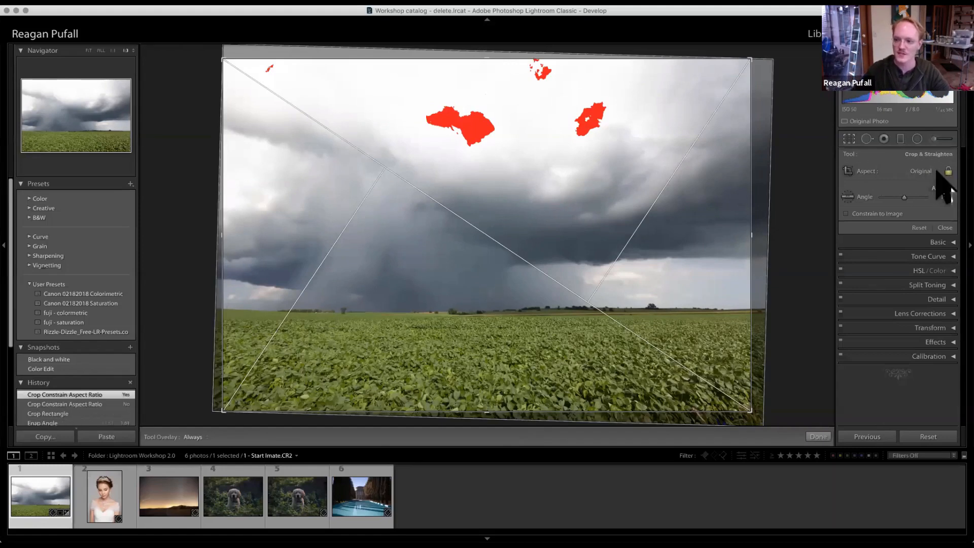
# Step: Try the 4 x 5 / 8 x 10 crop aspect ratio, restore the Original ratio, and close the crop tool
pyautogui.click(936, 172)
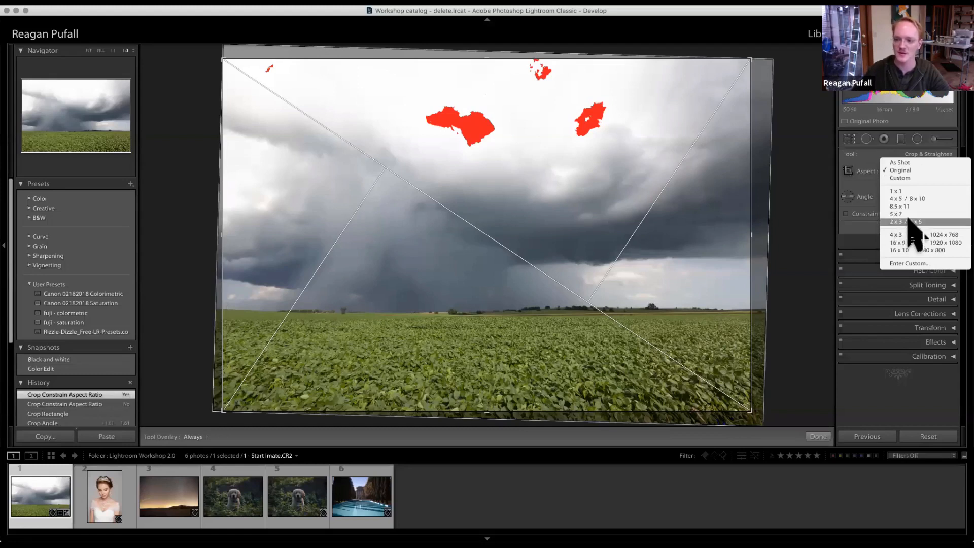
pyautogui.click(896, 199)
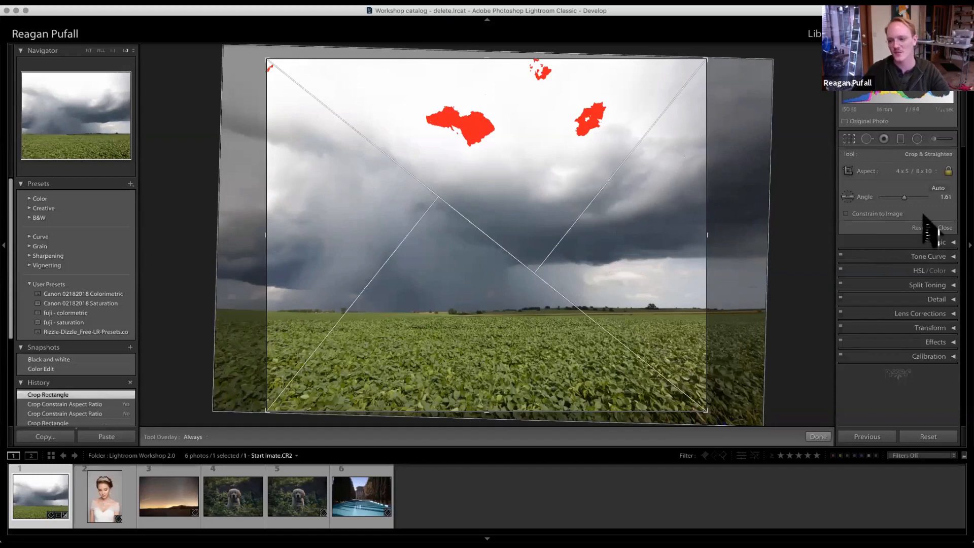
pyautogui.click(933, 171)
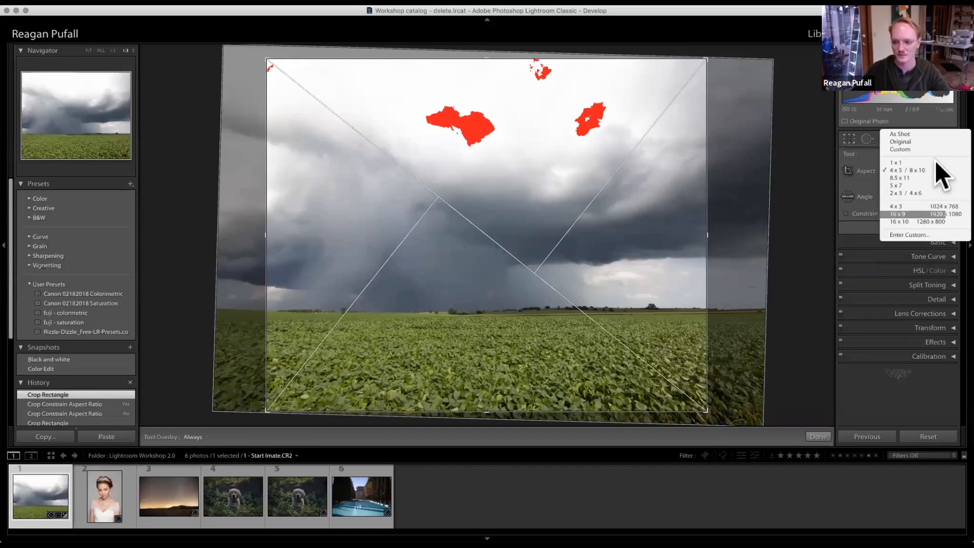
pyautogui.click(859, 212)
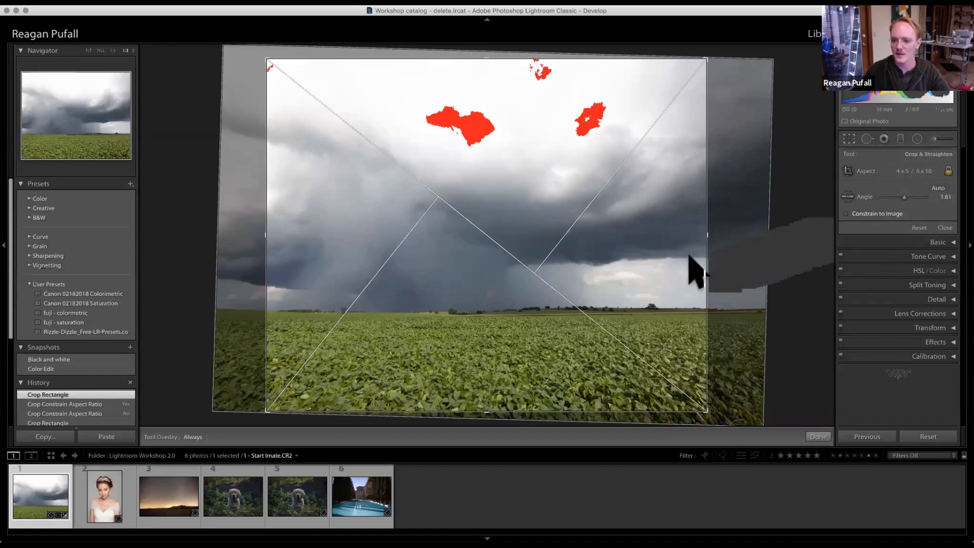
pyautogui.press('Return')
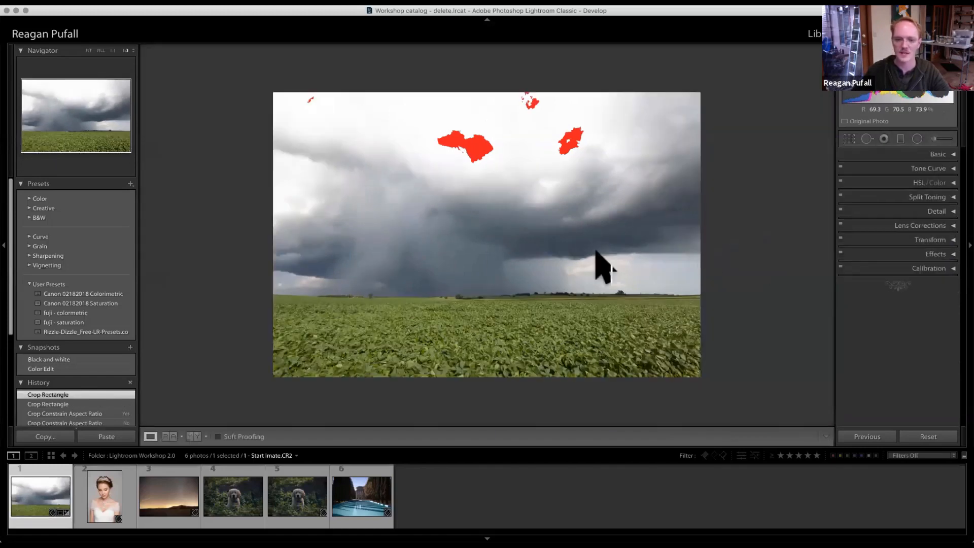
pyautogui.click(850, 140)
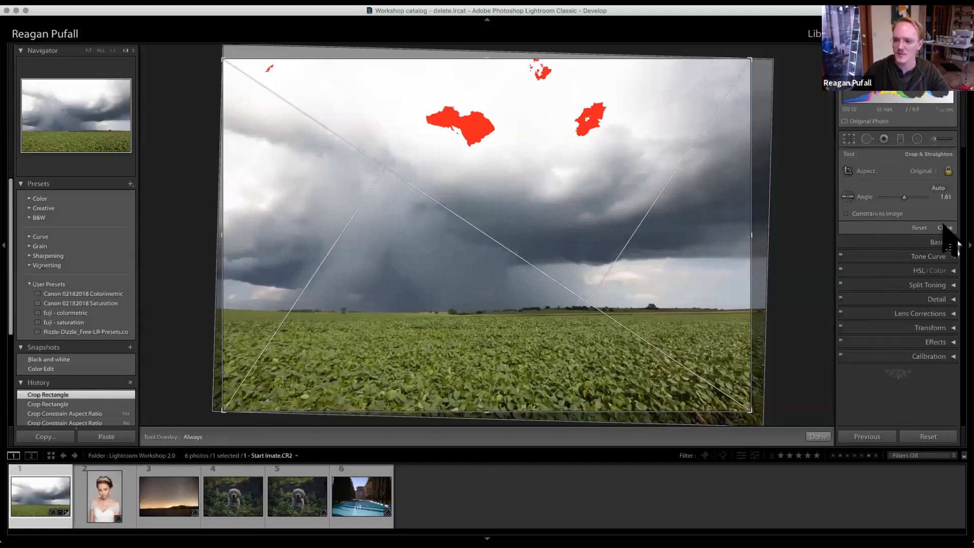
pyautogui.click(945, 228)
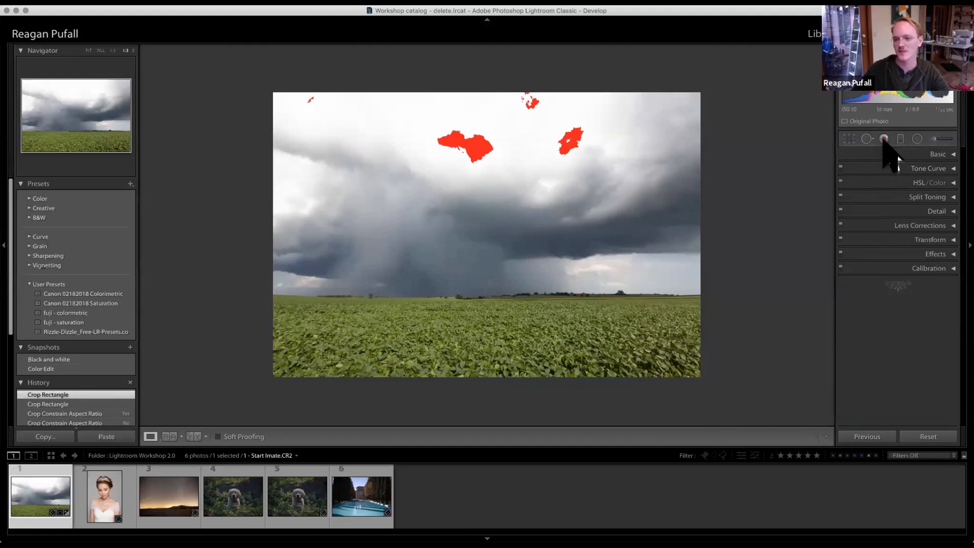
# Step: Open the Red Eye Correction tool's options and close them again
pyautogui.click(884, 139)
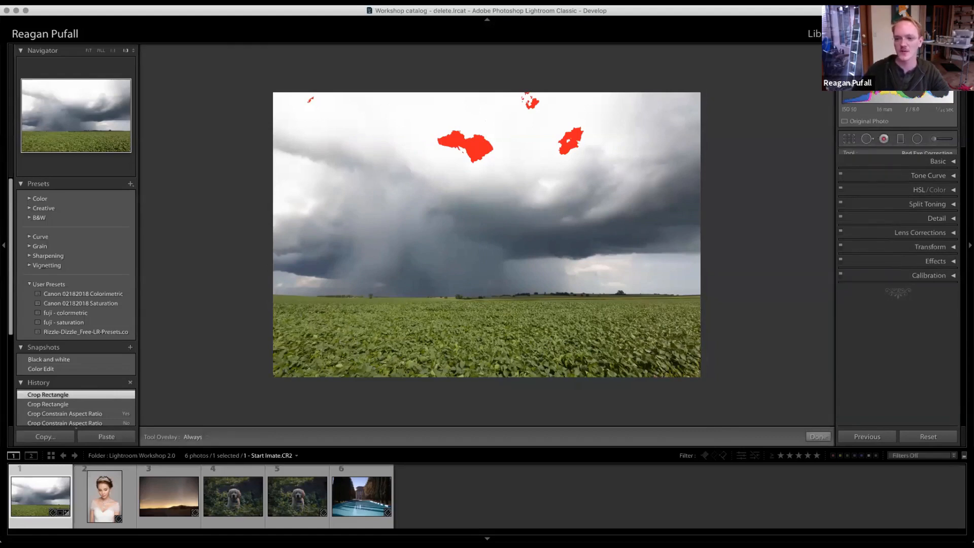
pyautogui.click(885, 140)
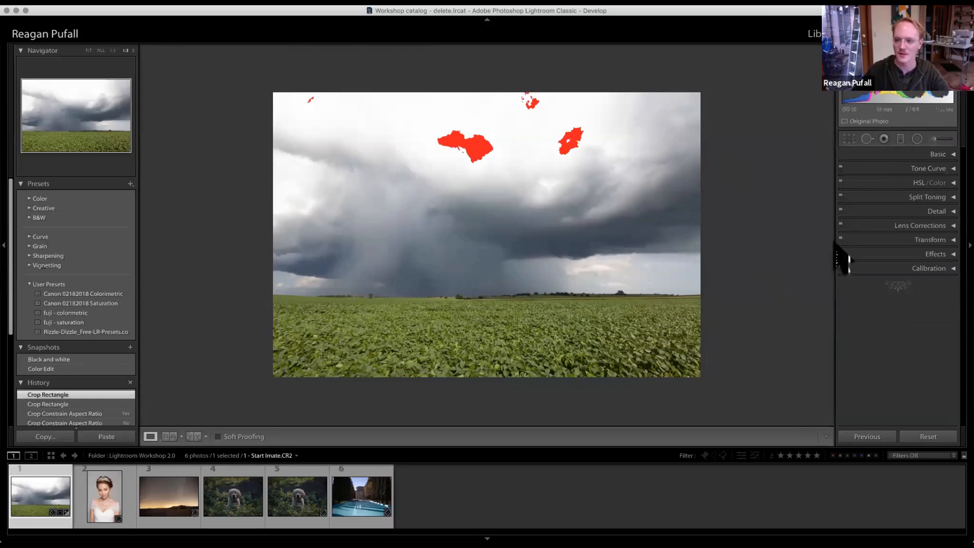
# Step: Try a graduated filter across the middle of the sky with its exposure at -0.88, and delete it
pyautogui.click(901, 141)
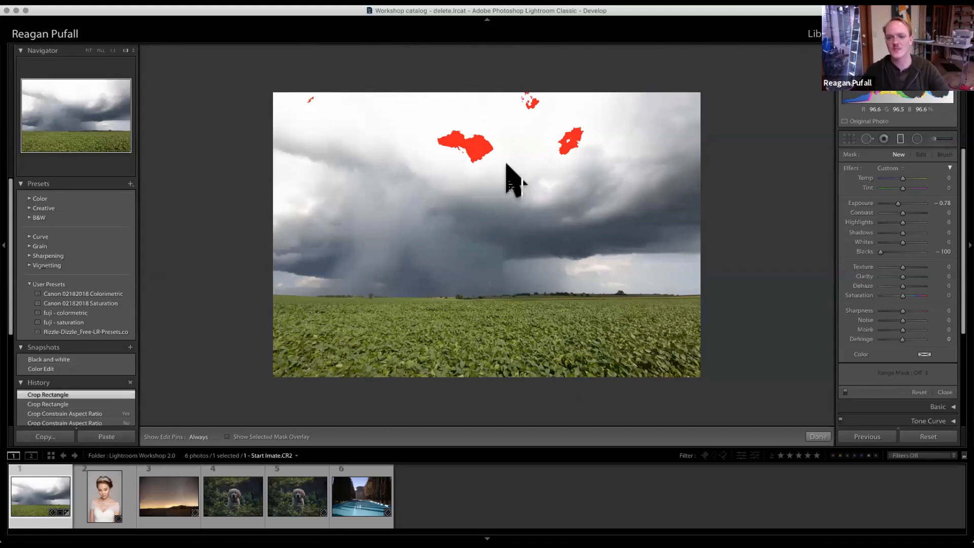
pyautogui.moveTo(512, 160); pyautogui.dragTo(510, 251)
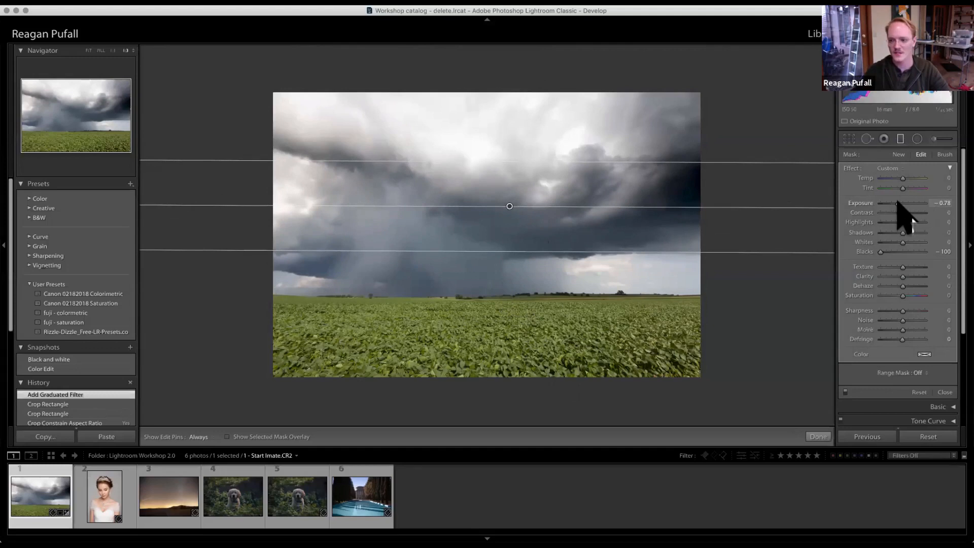
pyautogui.moveTo(898, 204); pyautogui.dragTo(898, 209)
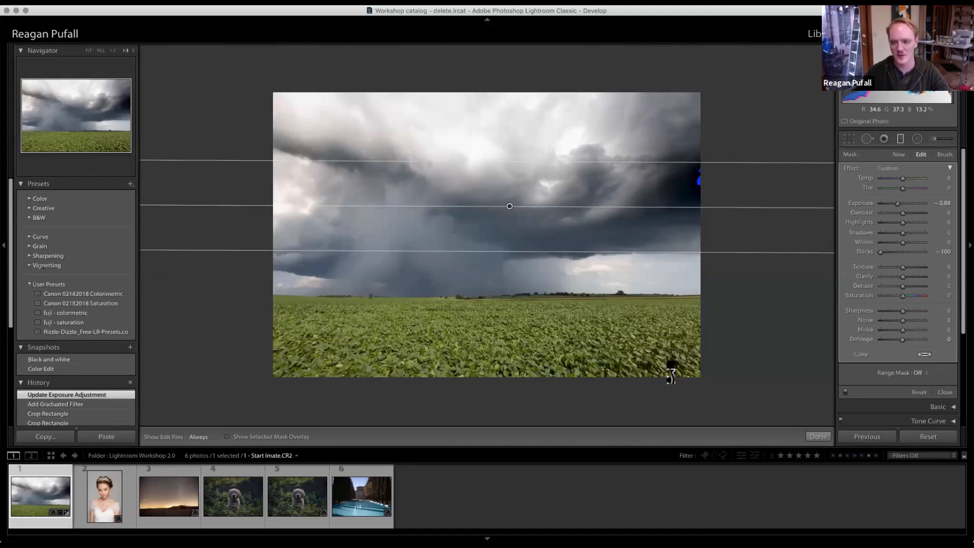
pyautogui.press('Delete')
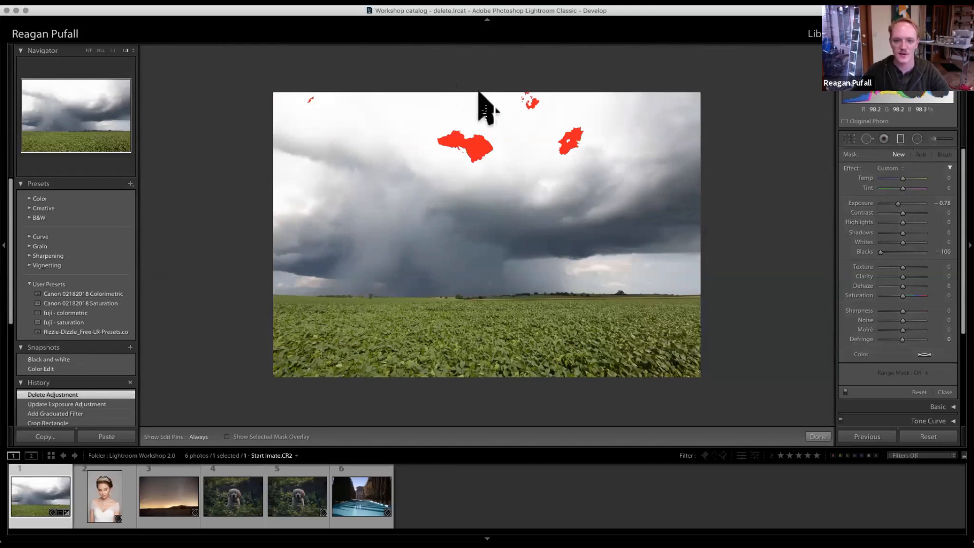
# Step: Add a graduated filter from the photo's upper edge down to the horizon, with Blacks 0 and Exposure -1.75, and close the tool
pyautogui.moveTo(479, 93); pyautogui.dragTo(590, 301)
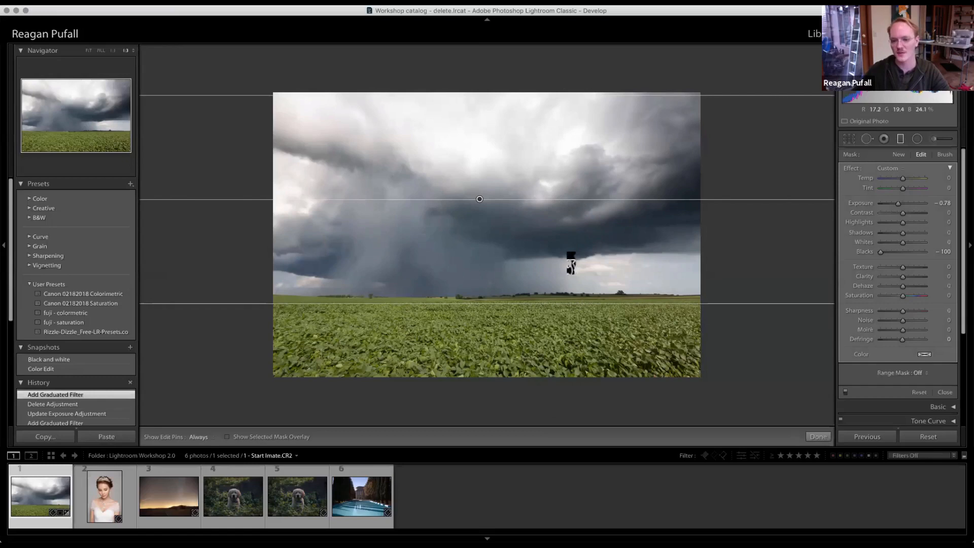
pyautogui.click(944, 251)
pyautogui.write('0')
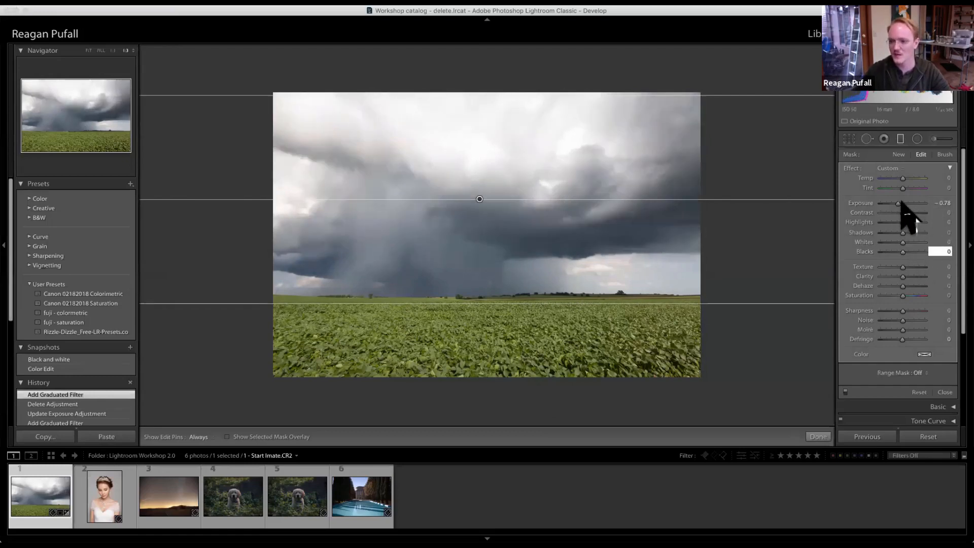
pyautogui.moveTo(897, 203); pyautogui.dragTo(893, 204)
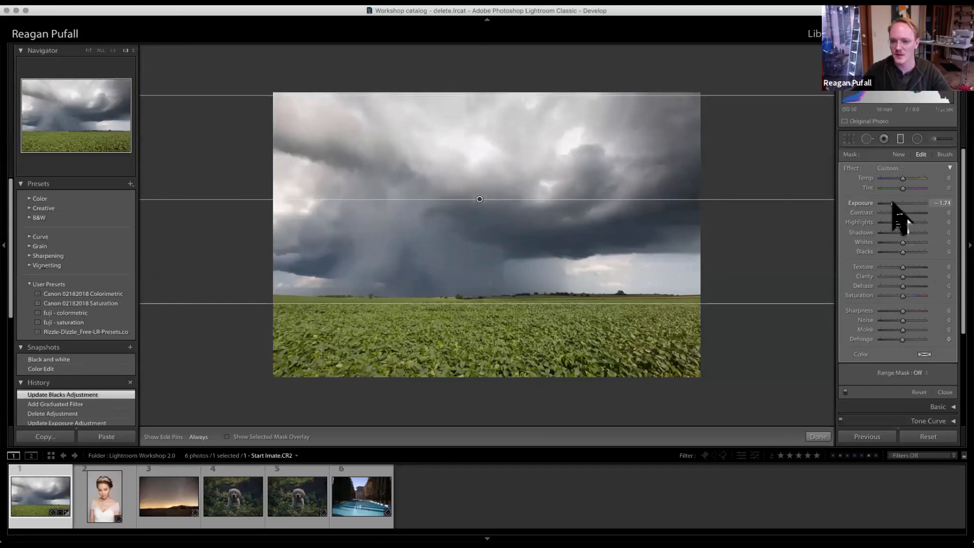
pyautogui.click(942, 203)
pyautogui.write('-1.')
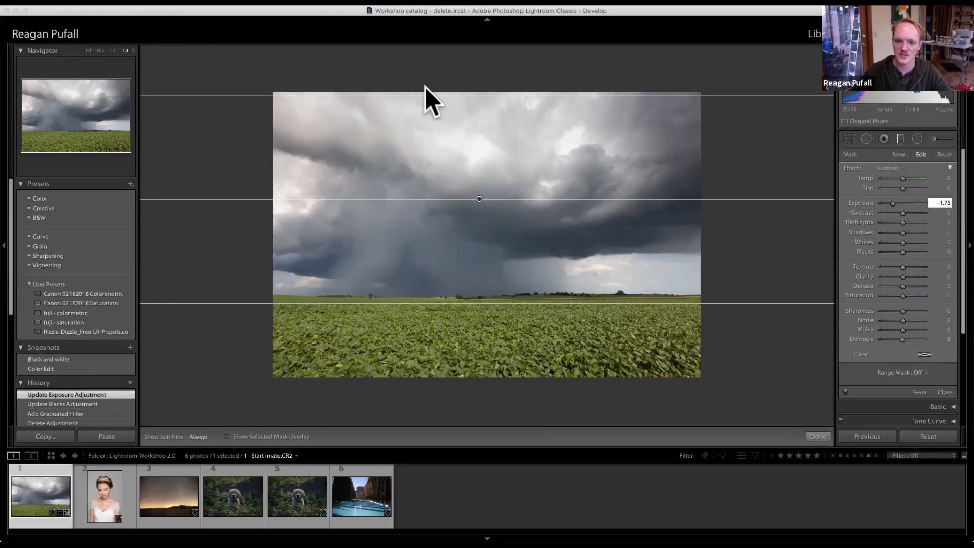
pyautogui.click(902, 139)
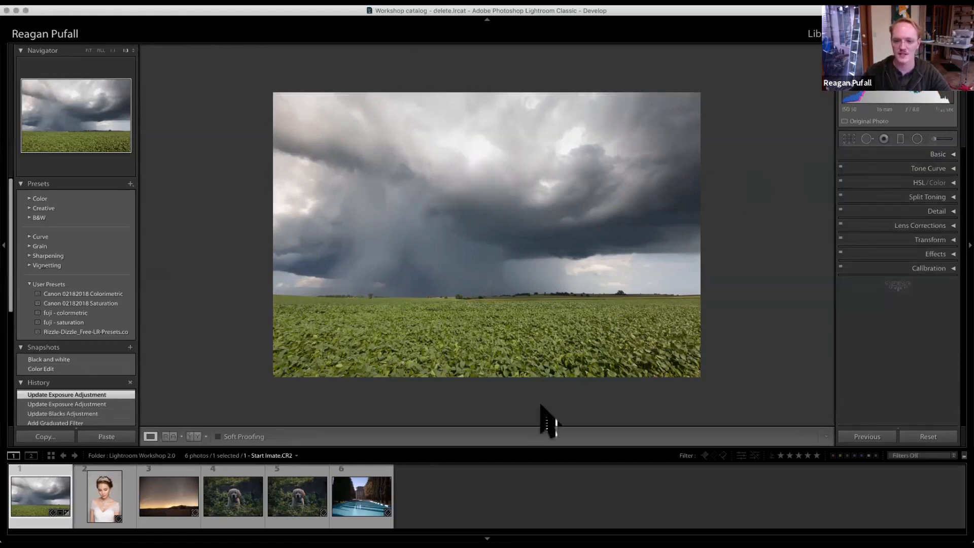
# Step: Reopen the graduated filter tool, preview the sky filter's mask overlay, select its pin to view its settings, and close the tool
pyautogui.click(900, 140)
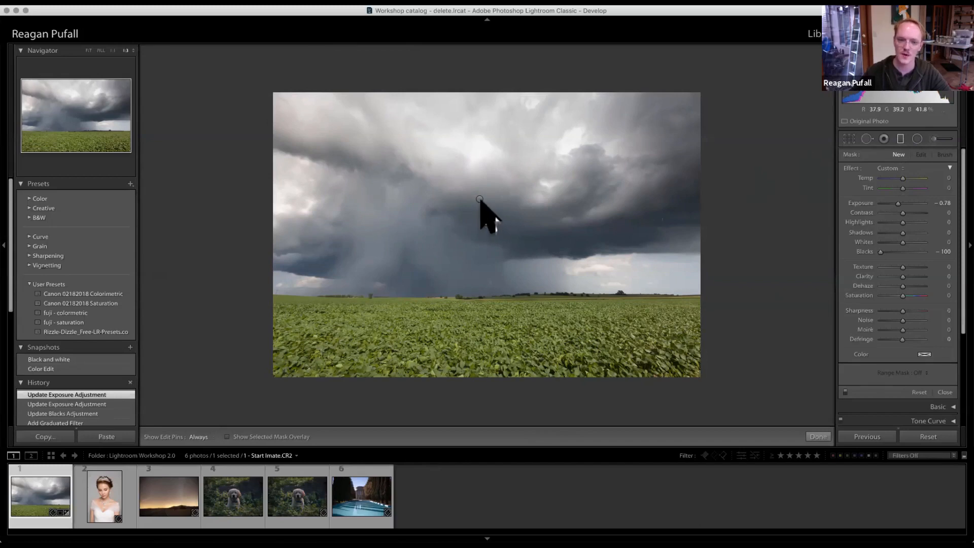
pyautogui.moveTo(480, 199)
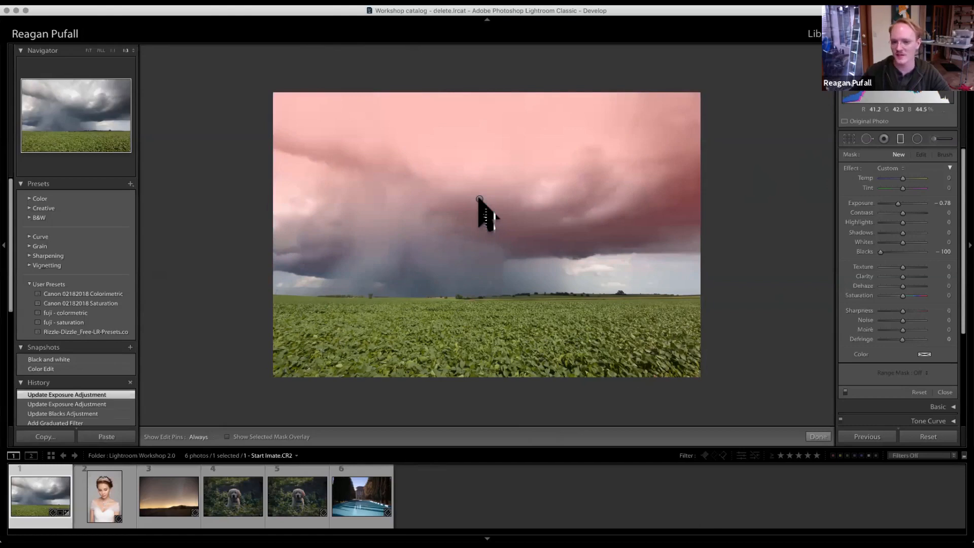
pyautogui.click(480, 199)
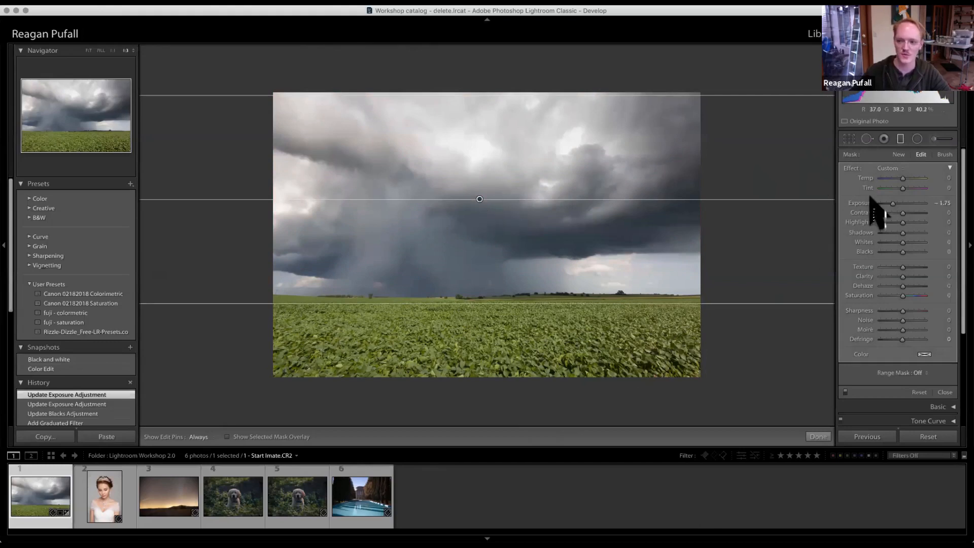
pyautogui.click(901, 142)
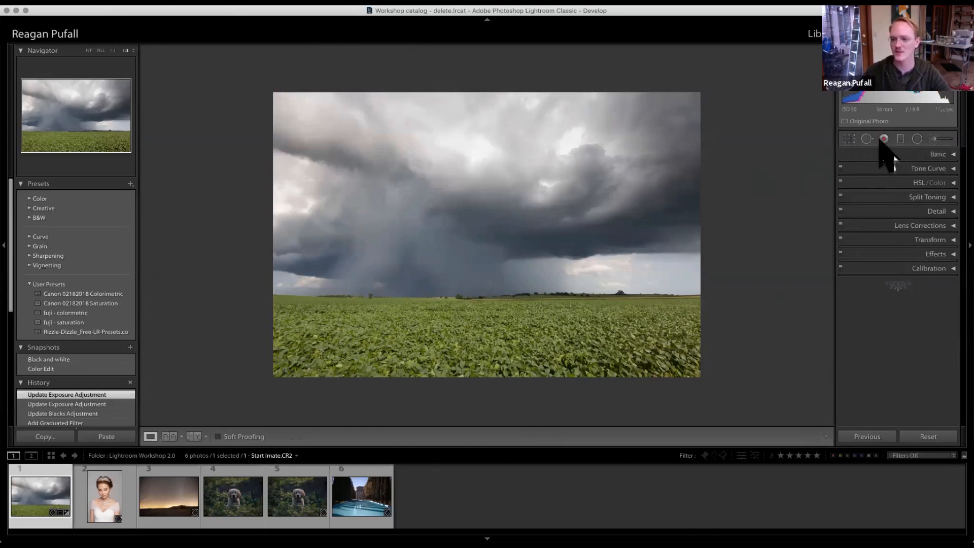
# Step: Expand the Basic adjustments and set the photo's profile to Adobe Landscape
pyautogui.click(950, 155)
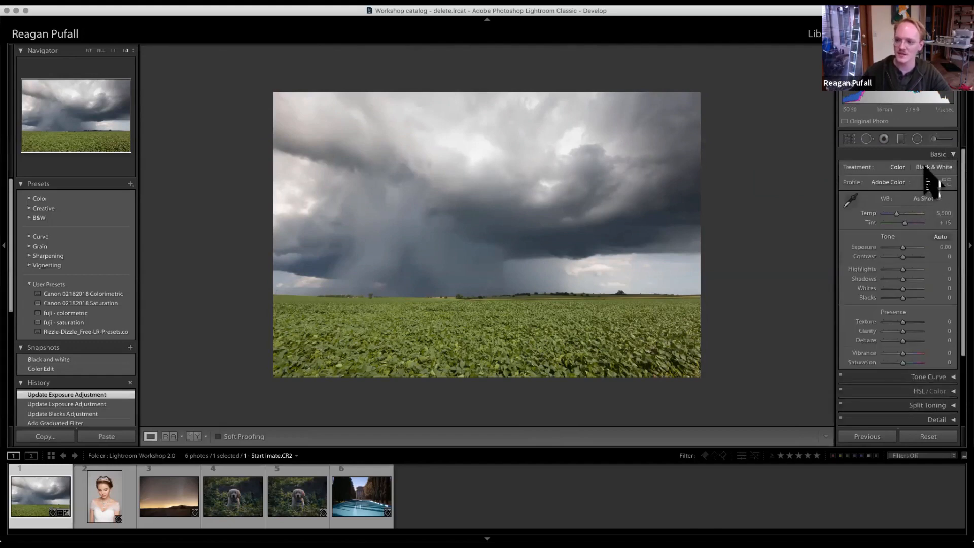
pyautogui.click(897, 186)
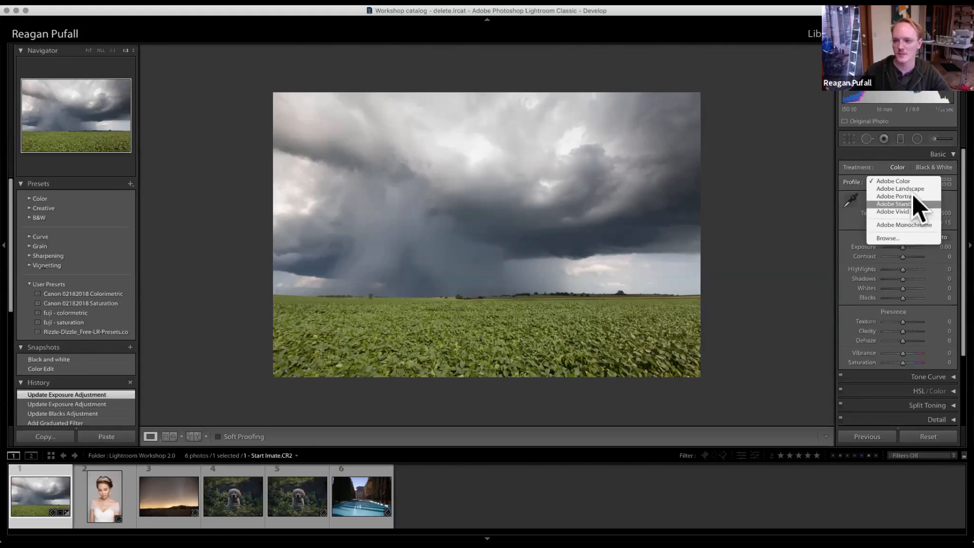
pyautogui.click(909, 189)
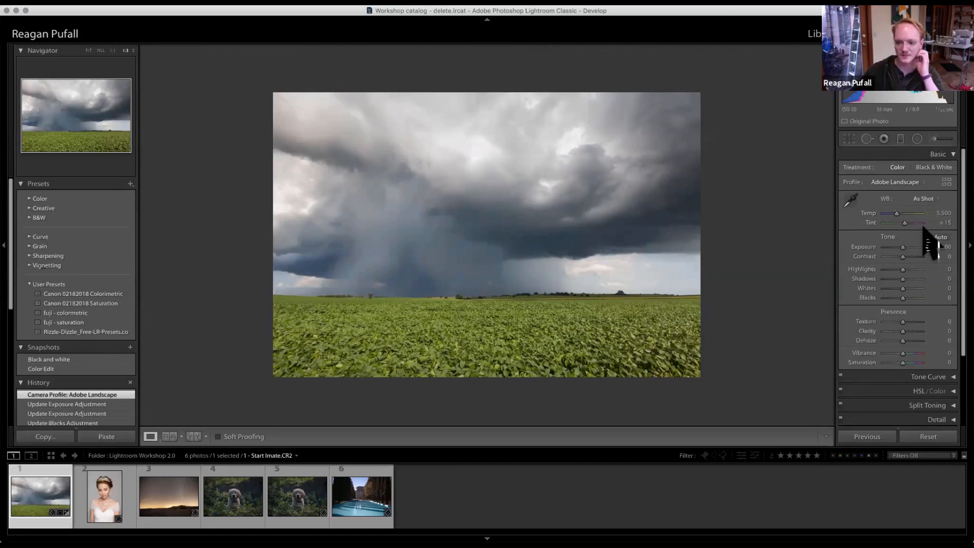
# Step: Set the photo's white balance to a temperature of 5,700 and a tint of +17
pyautogui.moveTo(896, 214); pyautogui.dragTo(898, 215)
pyautogui.click(943, 213)
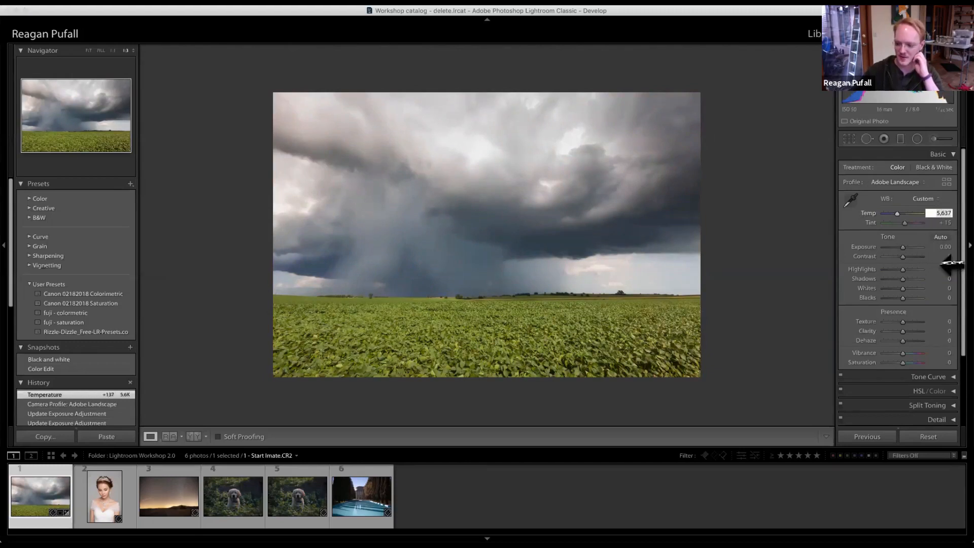
pyautogui.write('587')
pyautogui.press('BackSpace')
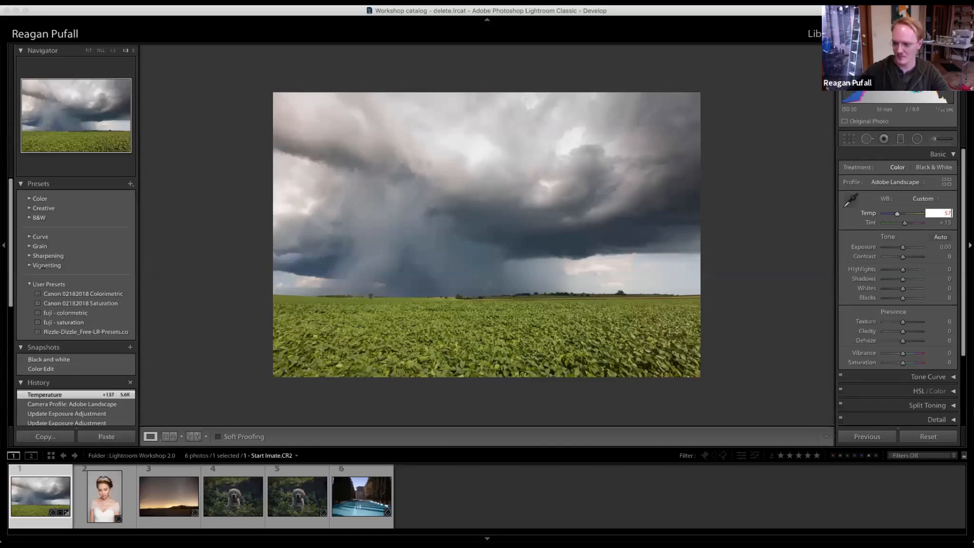
pyautogui.press('Tab')
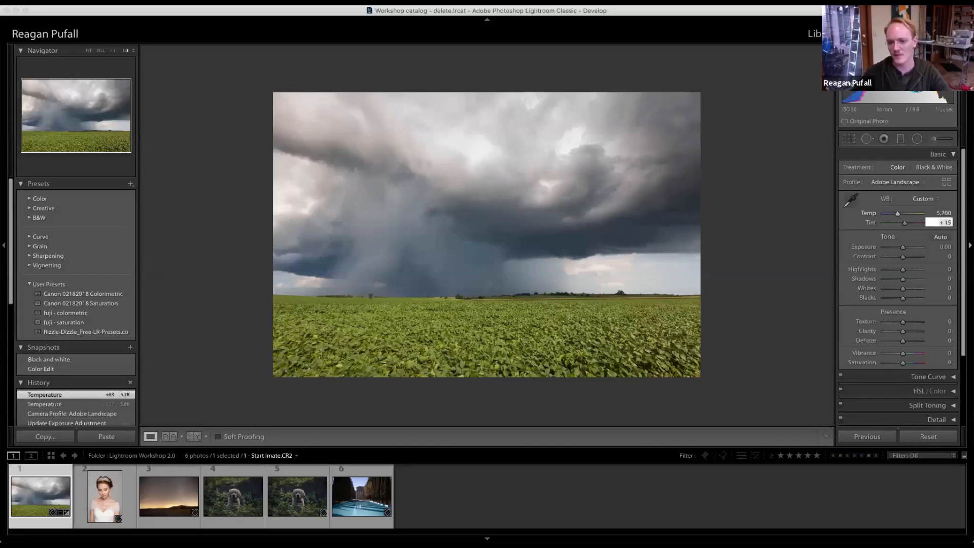
pyautogui.press('Tab')
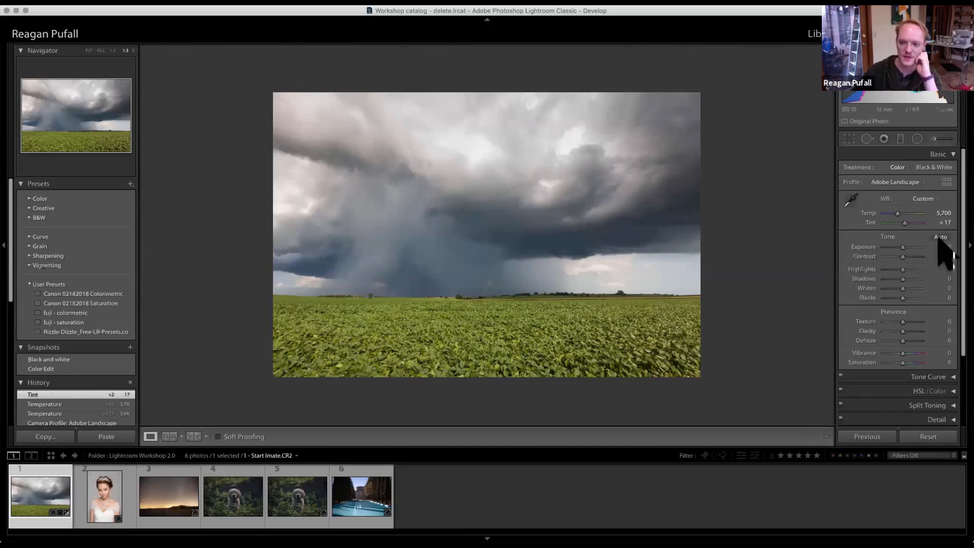
# Step: Try the automatic tone settings and revert to the preceding Tint state in the history
pyautogui.click(941, 238)
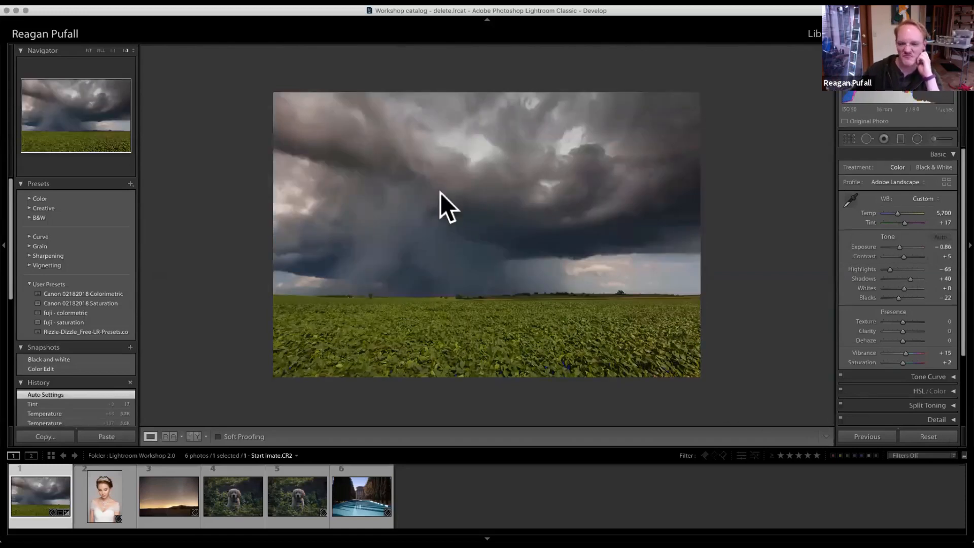
pyautogui.click(31, 404)
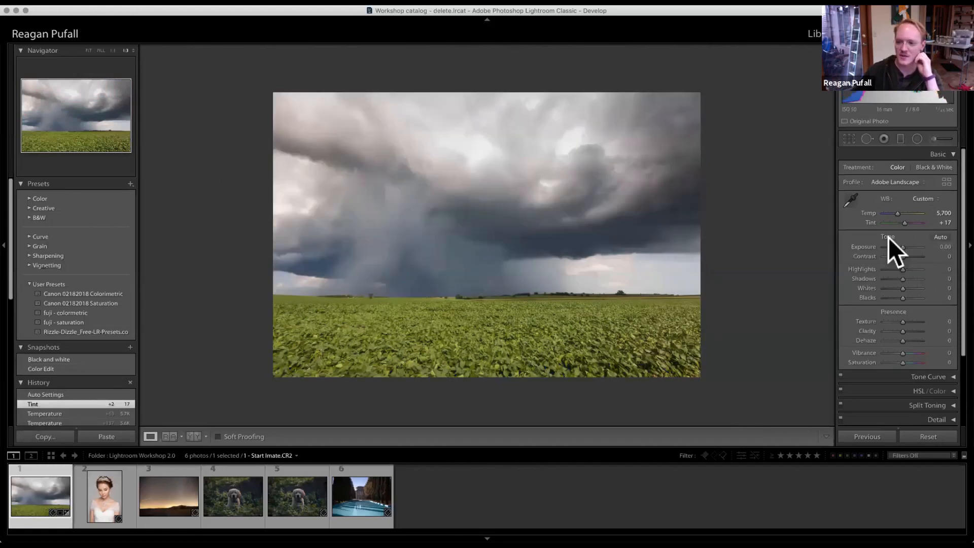
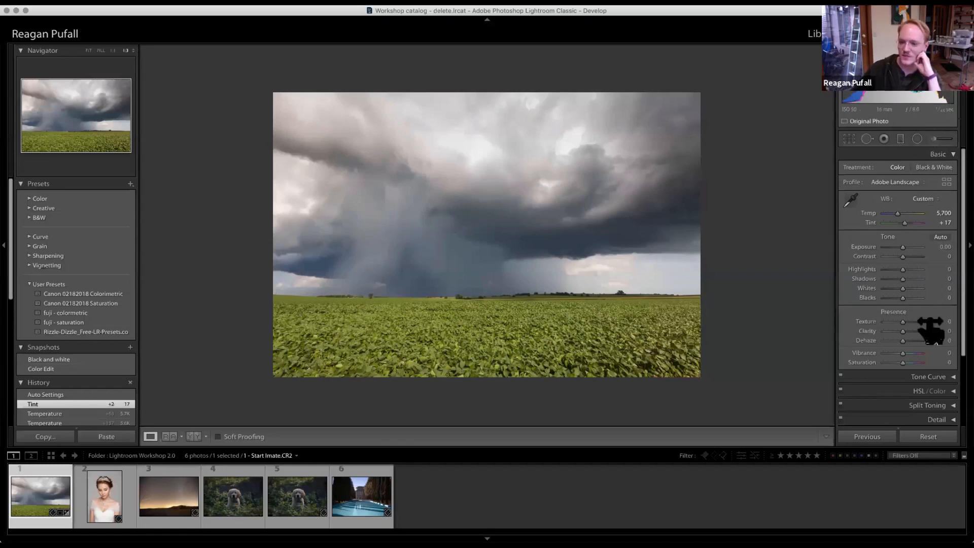
# Step: Set the photo's Whites to +70 and lower its Highlights to -100
pyautogui.moveTo(901, 287); pyautogui.dragTo(907, 287)
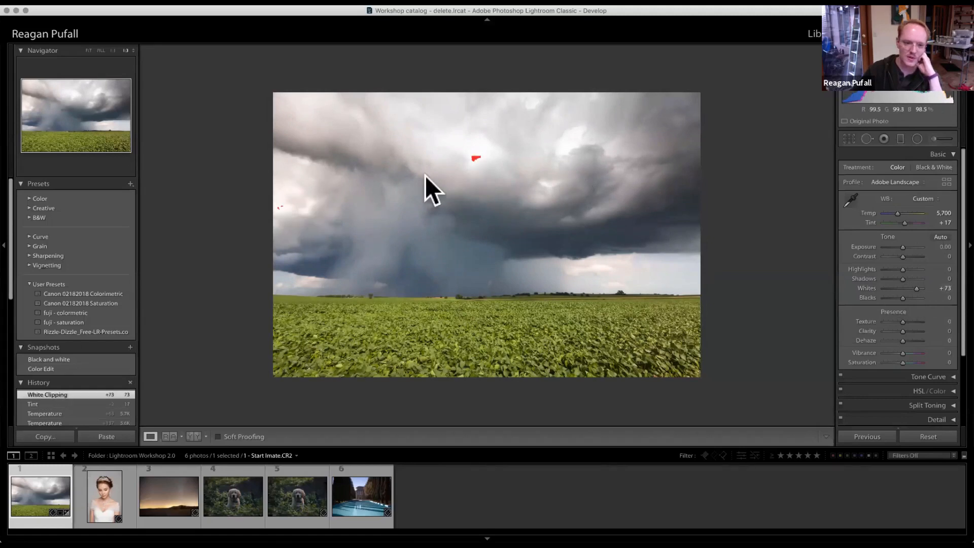
pyautogui.click(945, 287)
pyautogui.write('70')
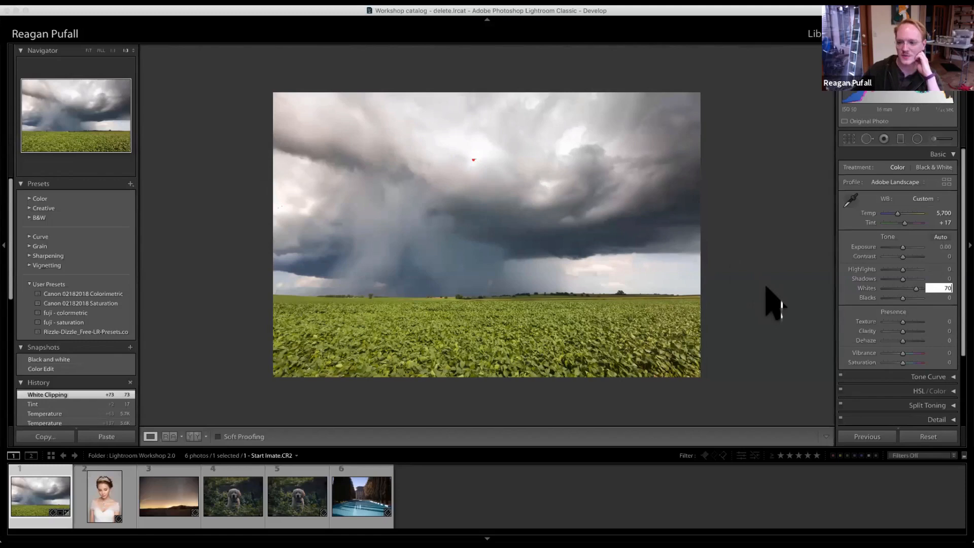
pyautogui.press('Return')
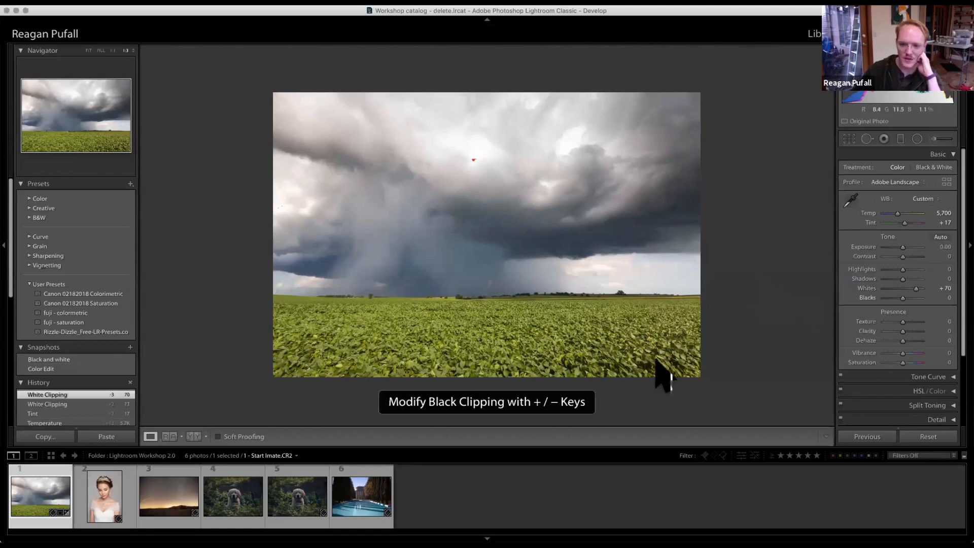
pyautogui.moveTo(902, 269); pyautogui.dragTo(883, 279)
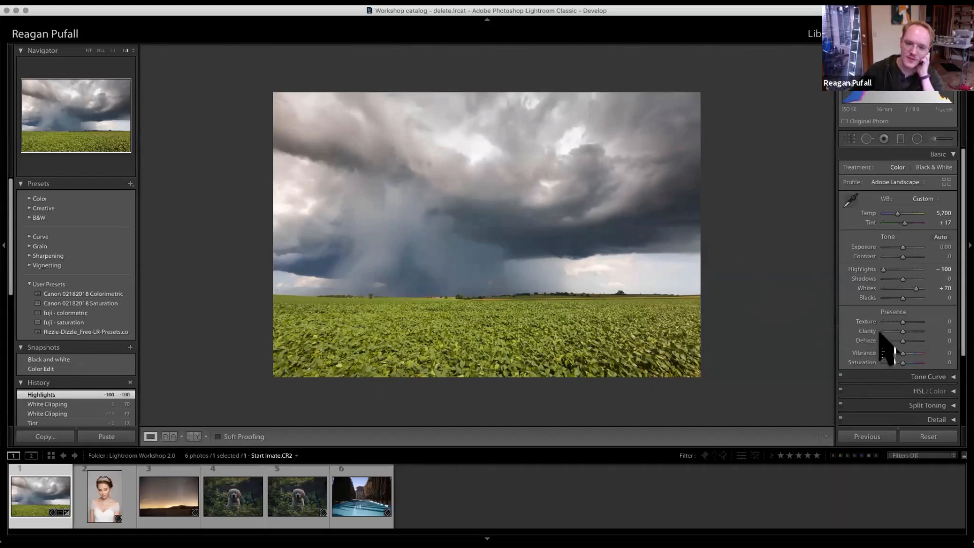
# Step: Try positive and negative Texture, return it to 0, and set Clarity to +15
pyautogui.moveTo(903, 322)
pyautogui.mouseDown()
pyautogui.moveTo(921, 321)
pyautogui.moveTo(894, 324)
pyautogui.mouseUp()
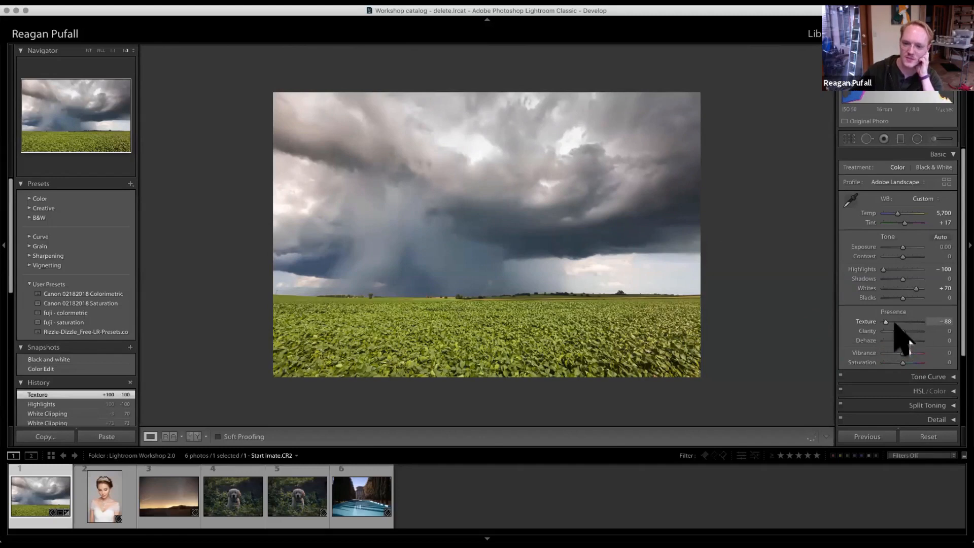
pyautogui.moveTo(887, 324)
pyautogui.mouseDown()
pyautogui.moveTo(913, 332)
pyautogui.moveTo(898, 337)
pyautogui.mouseUp()
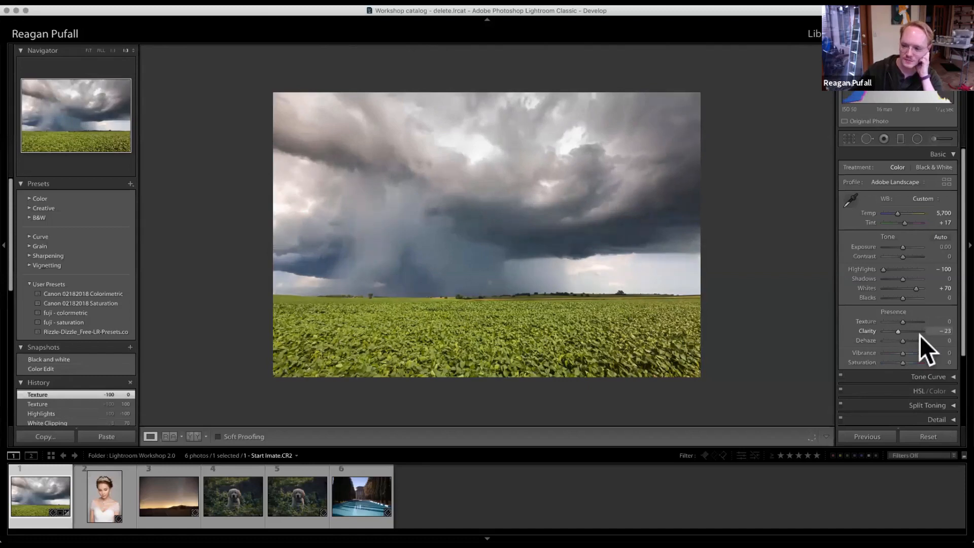
pyautogui.click(942, 330)
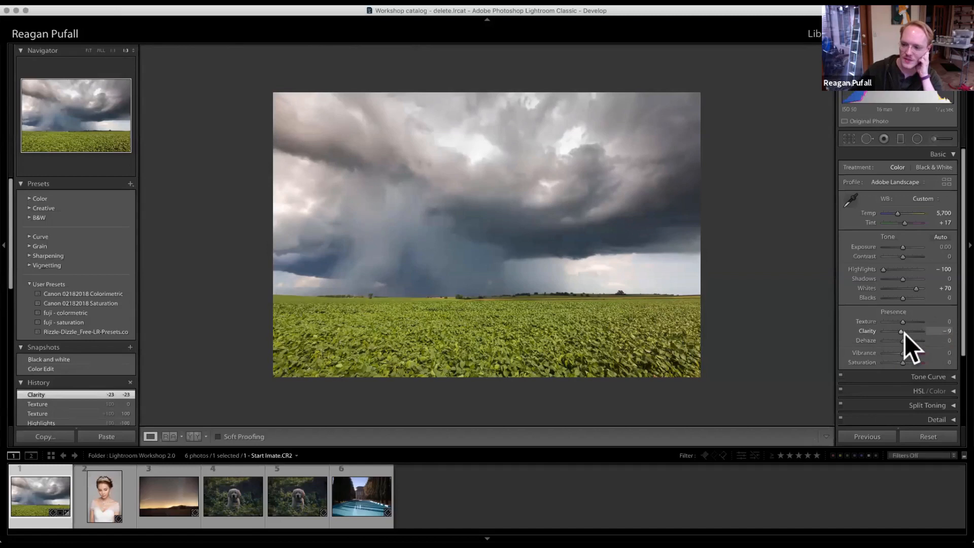
pyautogui.moveTo(905, 333); pyautogui.dragTo(908, 334)
pyautogui.click(940, 331)
pyautogui.write('15')
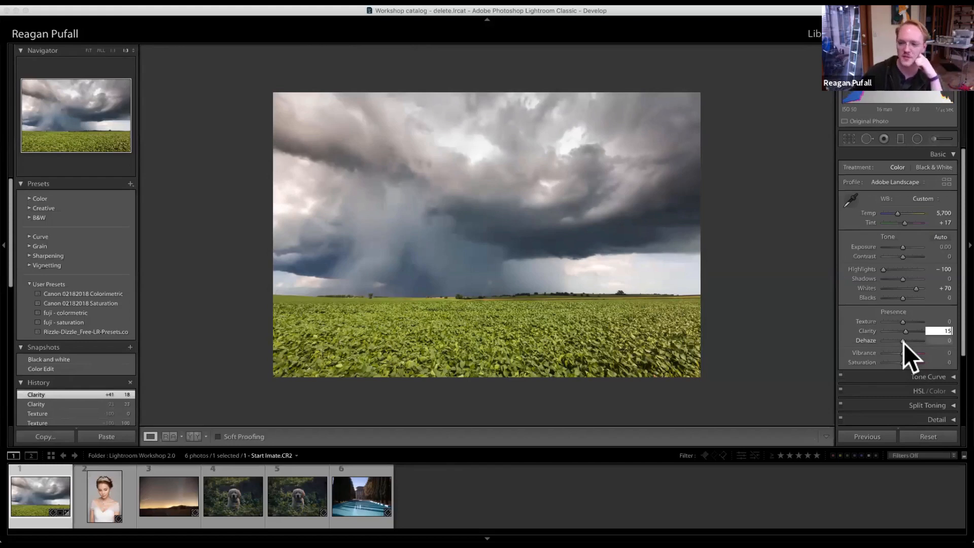
# Step: Try Dehaze at +52 and reset it to 0
pyautogui.moveTo(903, 343)
pyautogui.mouseDown()
pyautogui.moveTo(878, 345)
pyautogui.moveTo(920, 343)
pyautogui.moveTo(912, 344)
pyautogui.mouseUp()
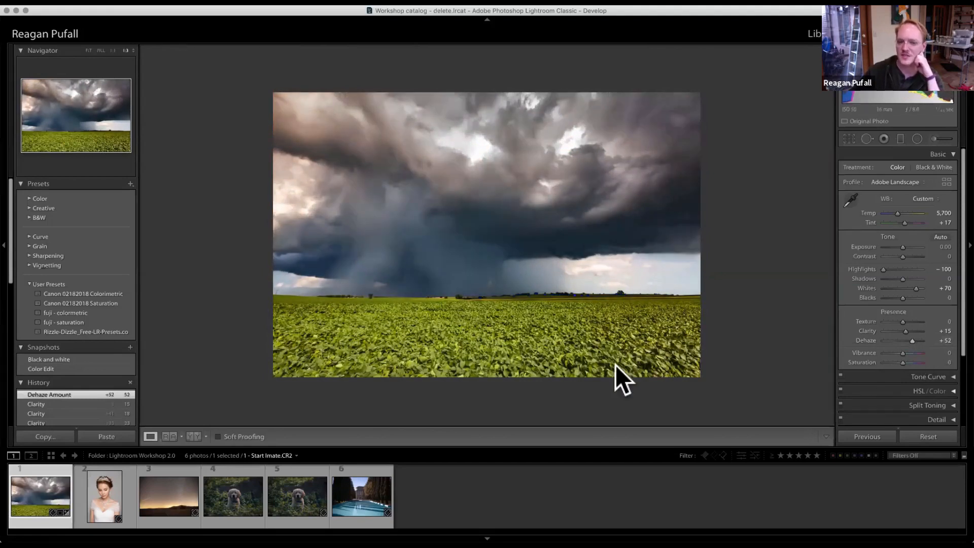
pyautogui.click(944, 341)
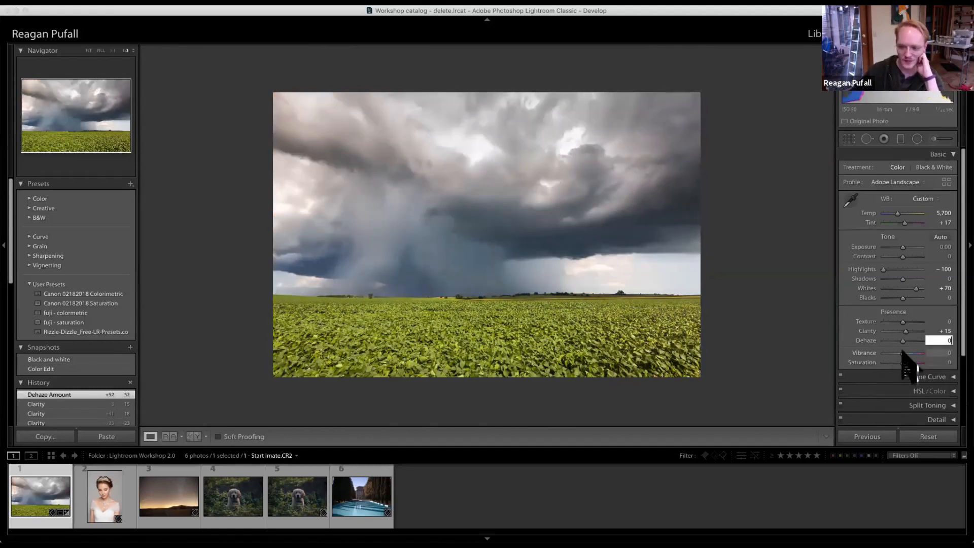
# Step: Try Vibrance at +25 on the storm landscape and reset it to 0
pyautogui.moveTo(907, 353)
pyautogui.mouseDown()
pyautogui.moveTo(888, 353)
pyautogui.moveTo(911, 355)
pyautogui.moveTo(906, 364)
pyautogui.mouseUp()
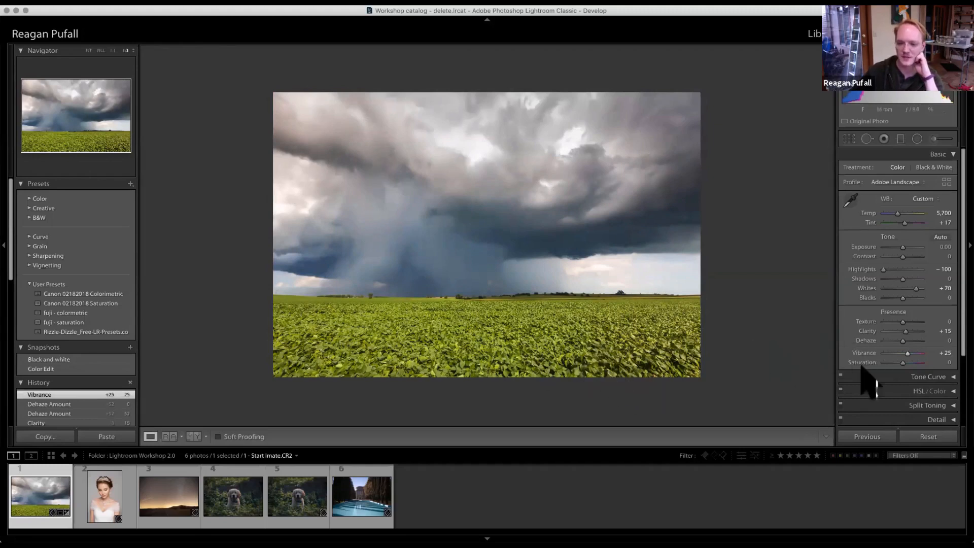
pyautogui.click(938, 354)
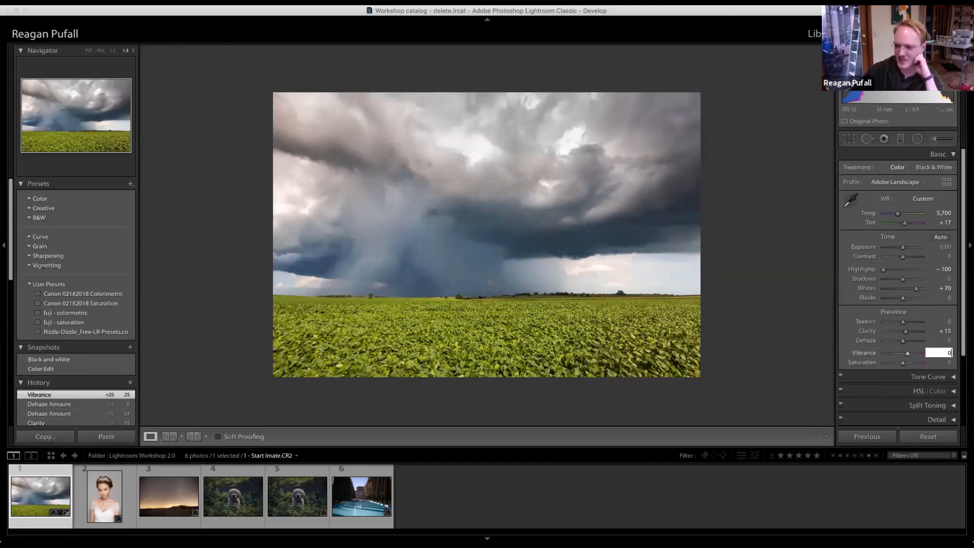
pyautogui.write('0')
# Step: Try the photo's Saturation at +100 and at -100, and return it to 0
pyautogui.moveTo(904, 363); pyautogui.dragTo(925, 360)
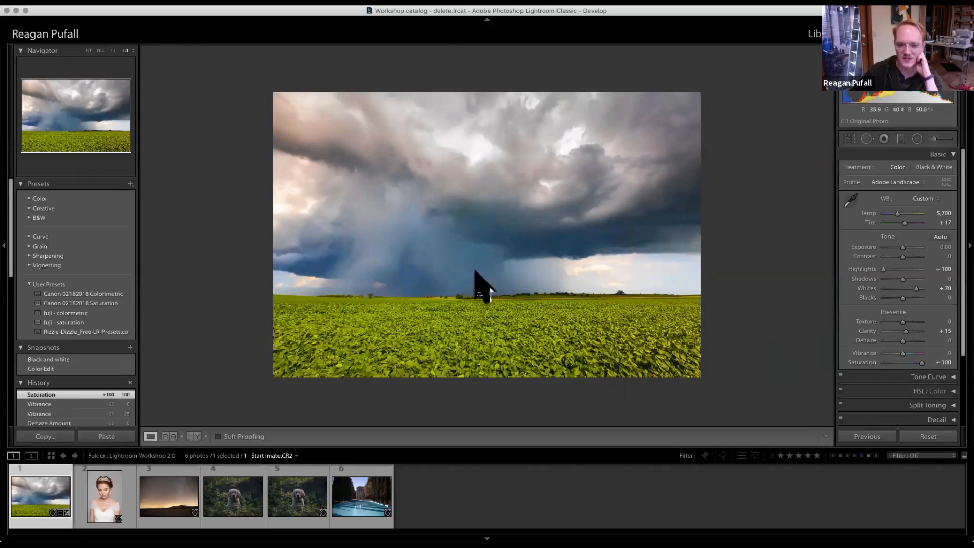
pyautogui.click(945, 363)
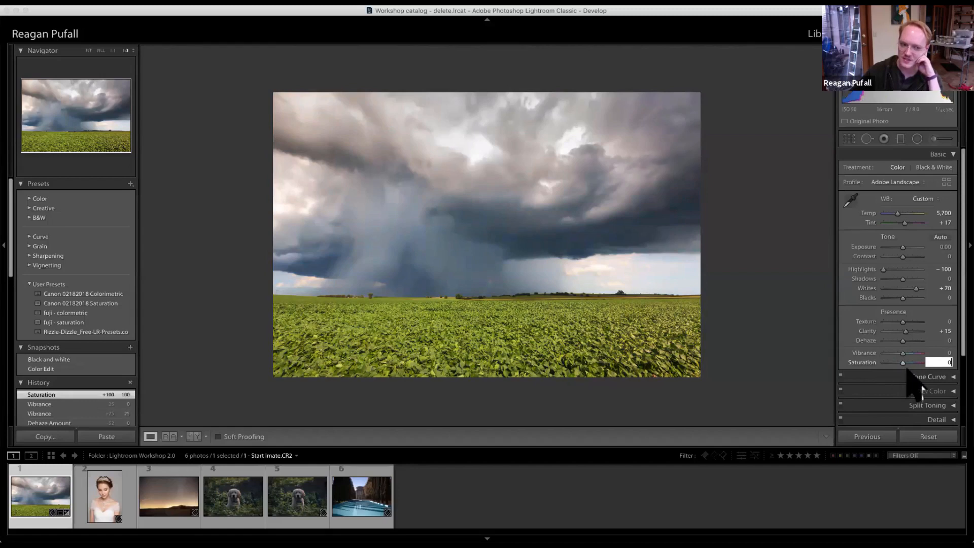
pyautogui.moveTo(902, 362); pyautogui.dragTo(870, 361)
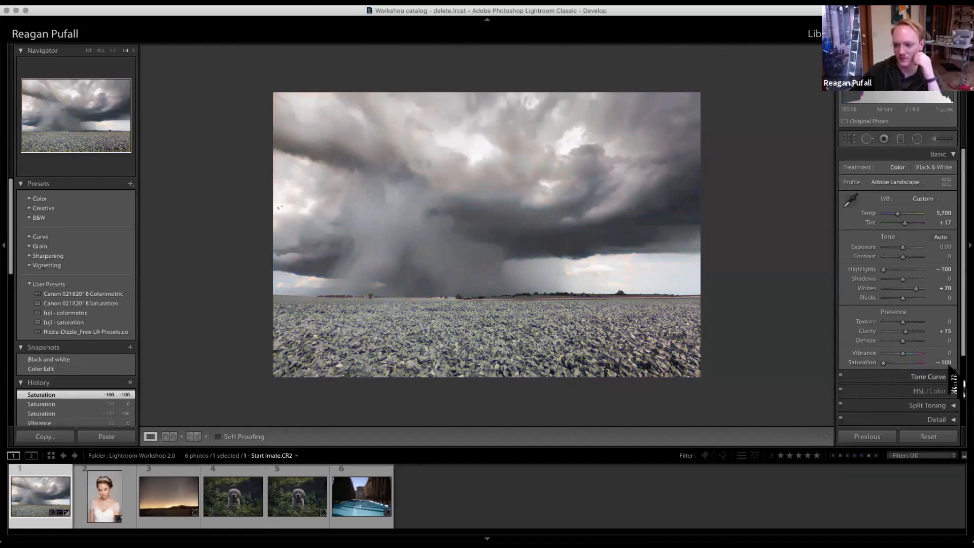
pyautogui.click(947, 362)
pyautogui.write('0')
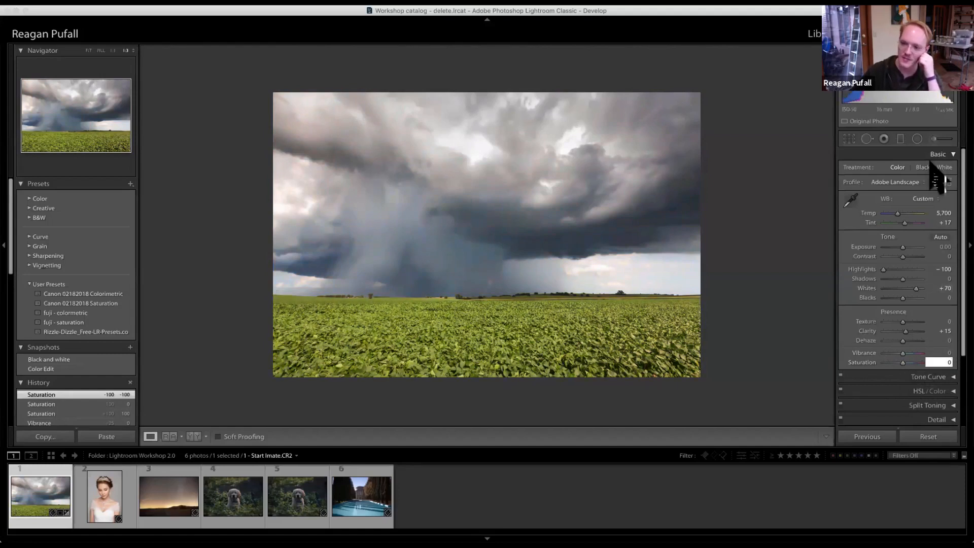
pyautogui.press('Return')
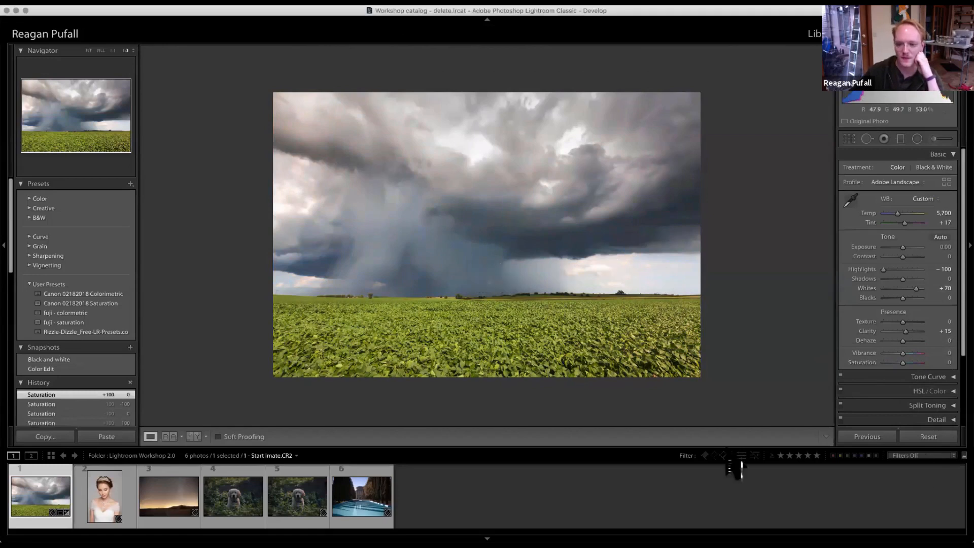
# Step: Set the photo's Vibrance to +10 and collapse the Basic adjustments
pyautogui.click(947, 353)
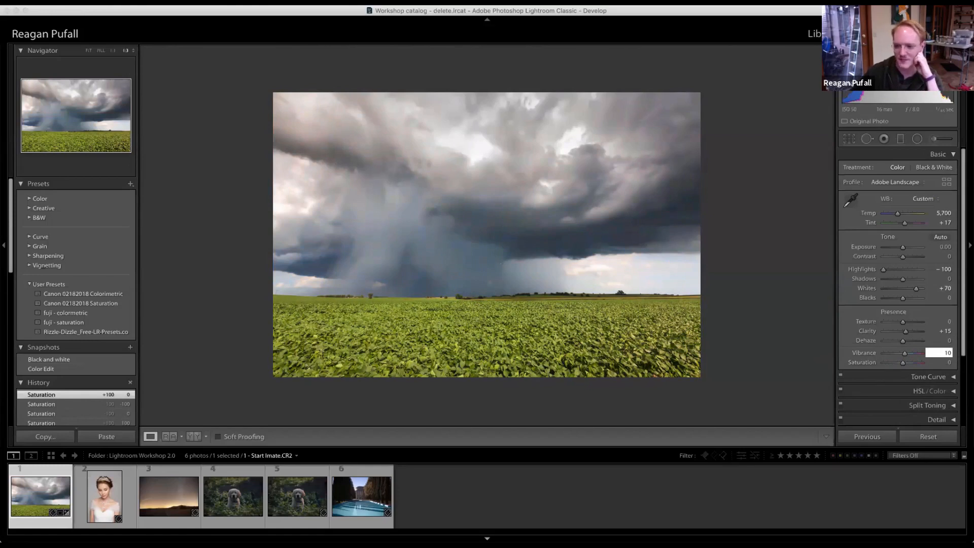
pyautogui.press('Return')
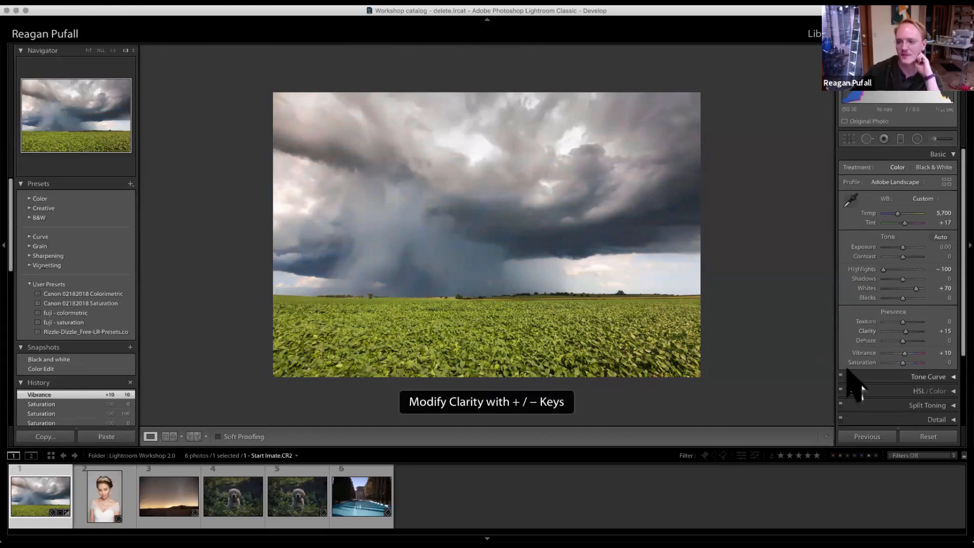
pyautogui.click(952, 155)
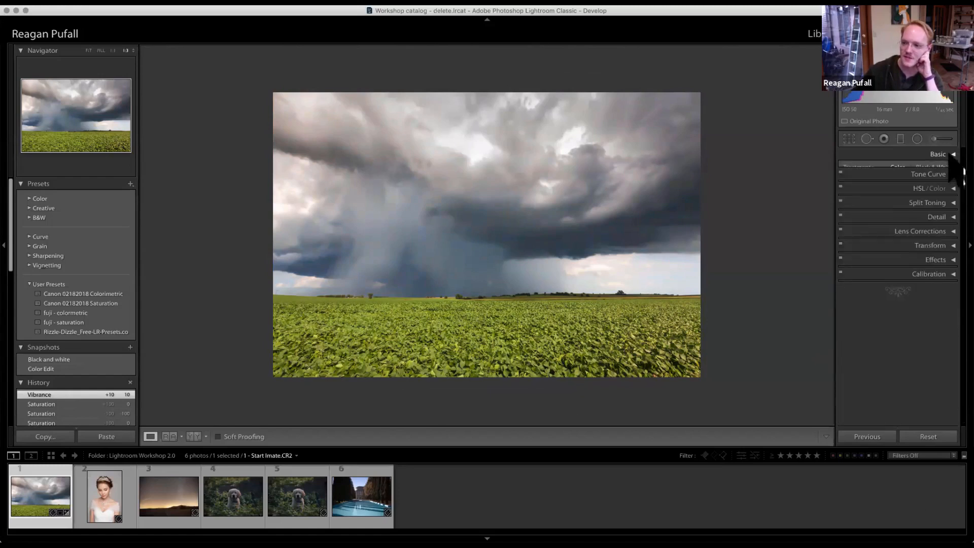
# Step: Examine the Tone Curve with its region controls against the Basic tone settings, and collapse both sections
pyautogui.click(957, 173)
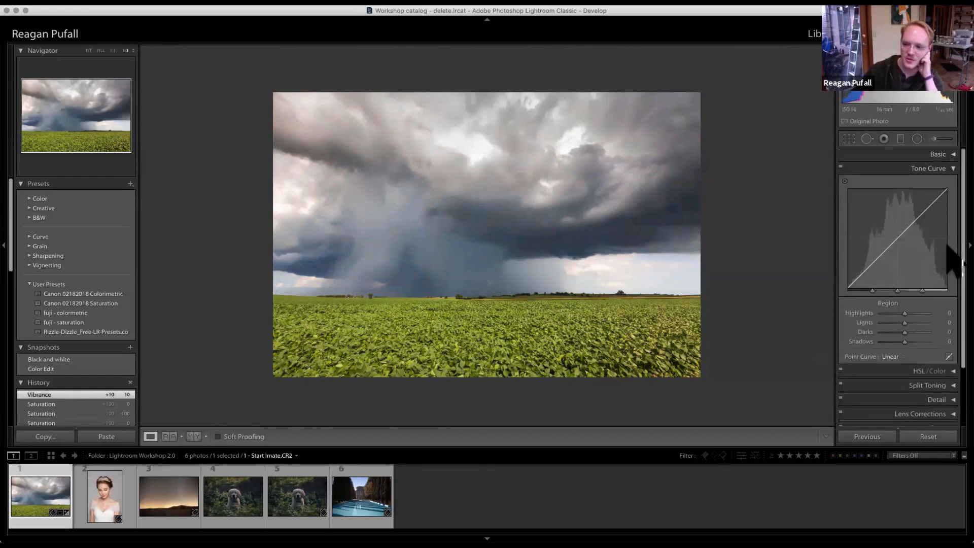
pyautogui.click(952, 158)
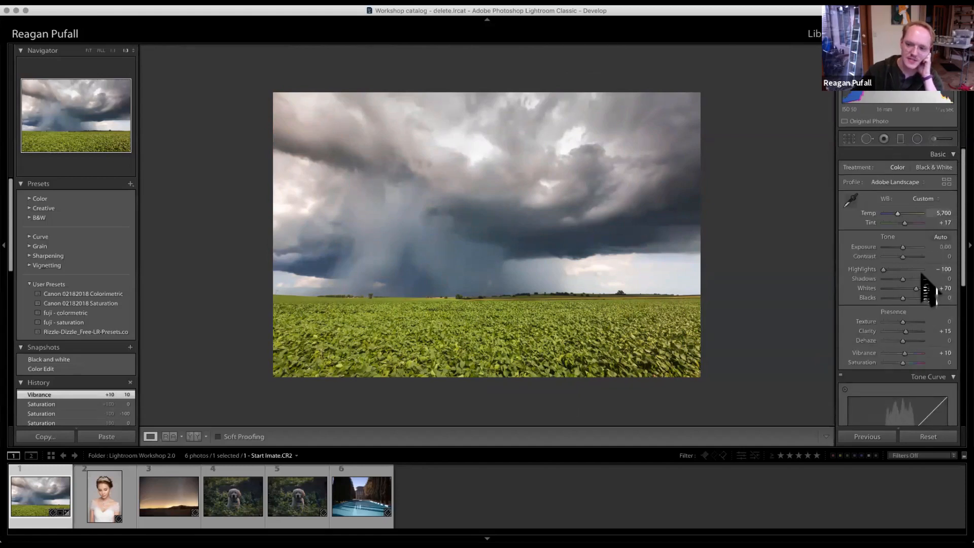
pyautogui.click(952, 156)
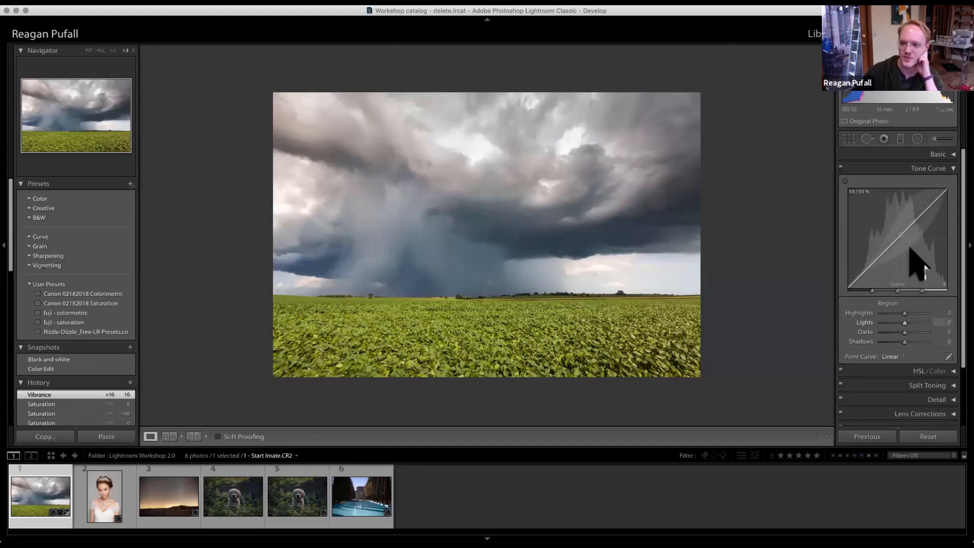
pyautogui.click(952, 171)
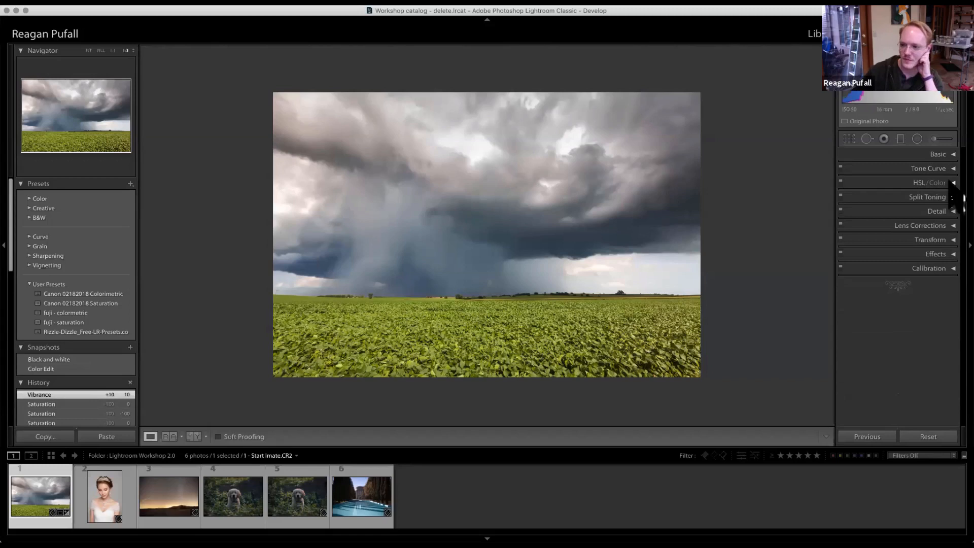
# Step: Show the hue, saturation and luminance adjustments for all colors together and set the Green hue to +12
pyautogui.click(949, 186)
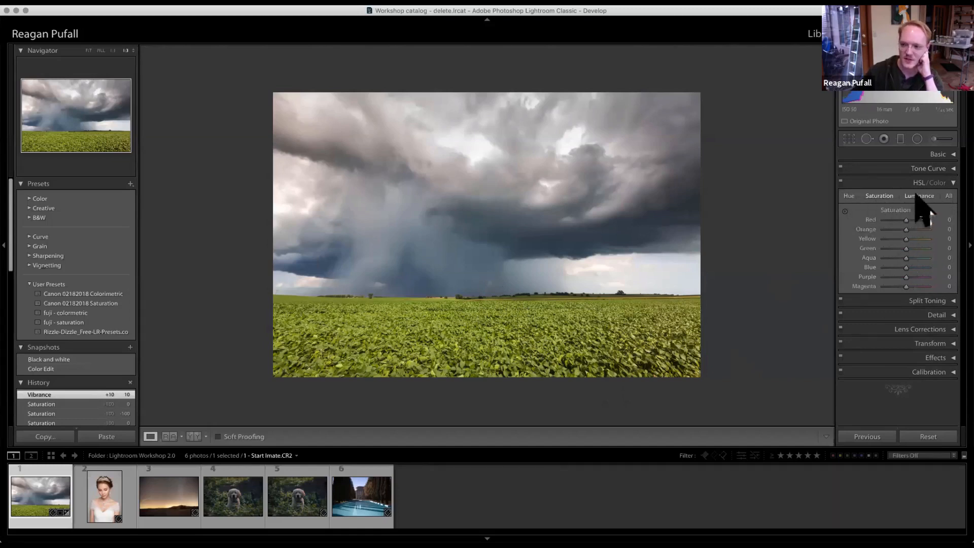
pyautogui.click(948, 195)
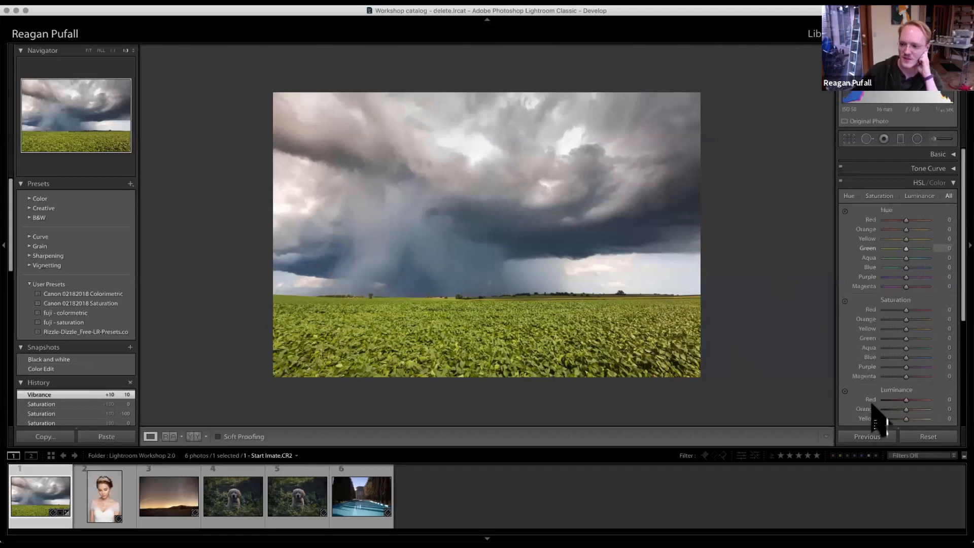
pyautogui.scroll(-2, 905, 319)
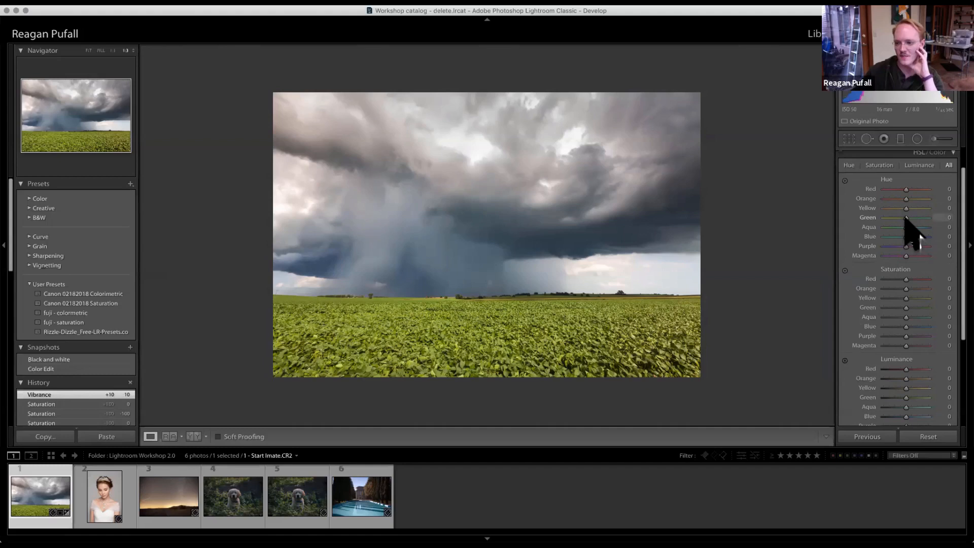
pyautogui.moveTo(905, 217); pyautogui.dragTo(909, 220)
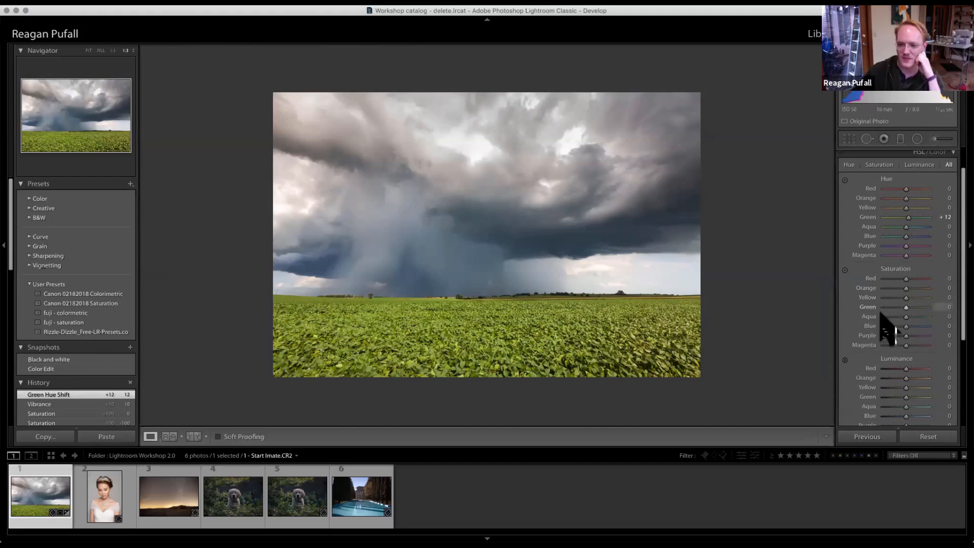
# Step: Try the Green saturation and the Green luminance at -100 each, resetting both to 0
pyautogui.moveTo(944, 306); pyautogui.dragTo(914, 297)
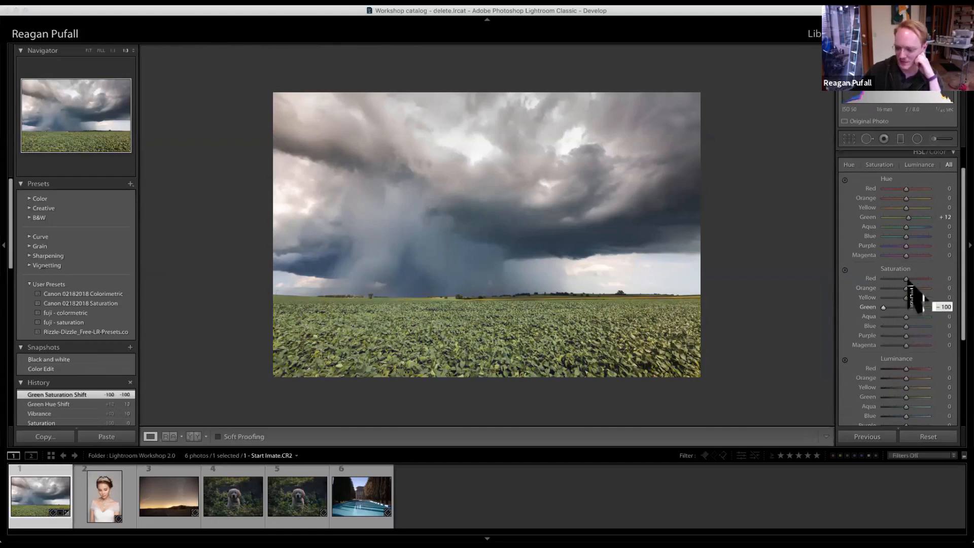
pyautogui.write('0')
pyautogui.moveTo(906, 398); pyautogui.dragTo(876, 402)
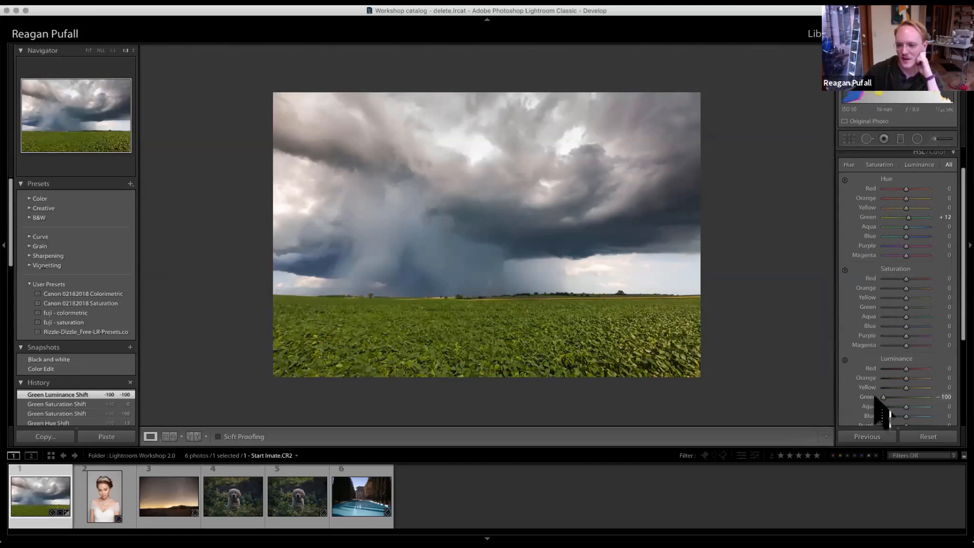
pyautogui.click(945, 397)
pyautogui.write('0')
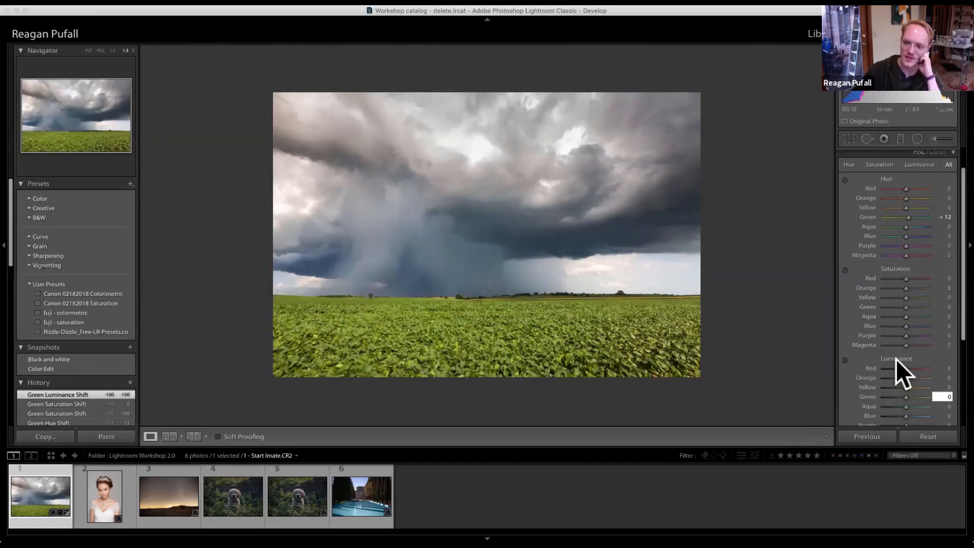
pyautogui.scroll(1, 903, 355)
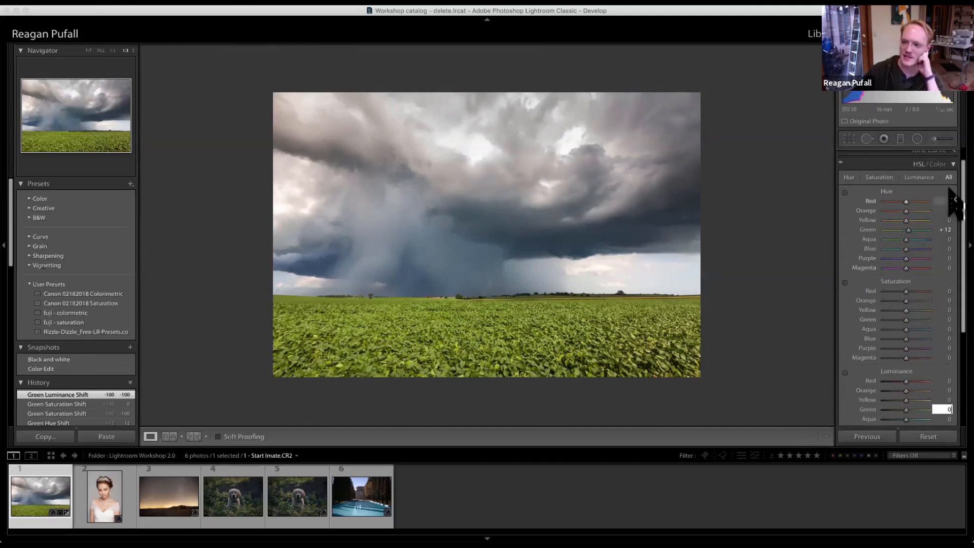
# Step: Tint the highlights yellow with Split Toning, using hue 52 and saturation 64
pyautogui.click(952, 168)
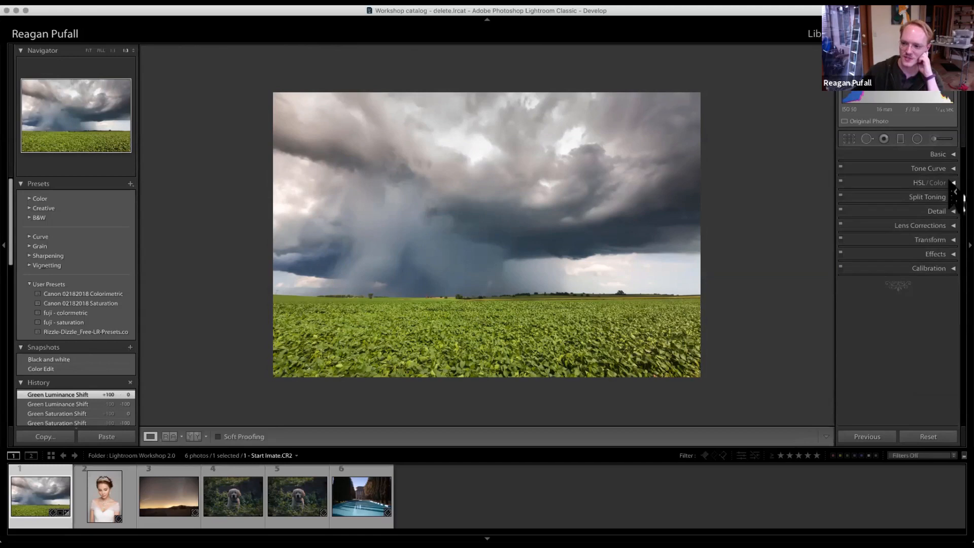
pyautogui.click(952, 198)
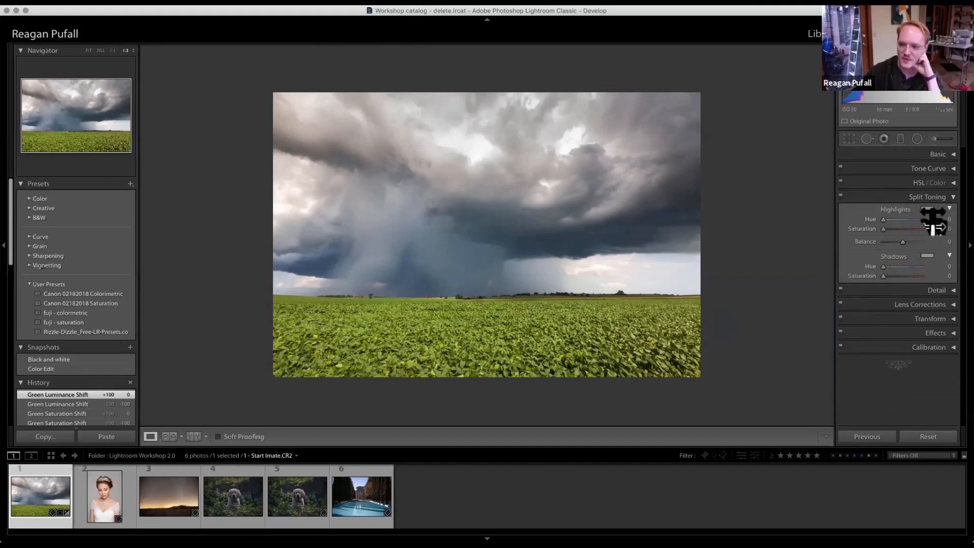
pyautogui.click(939, 154)
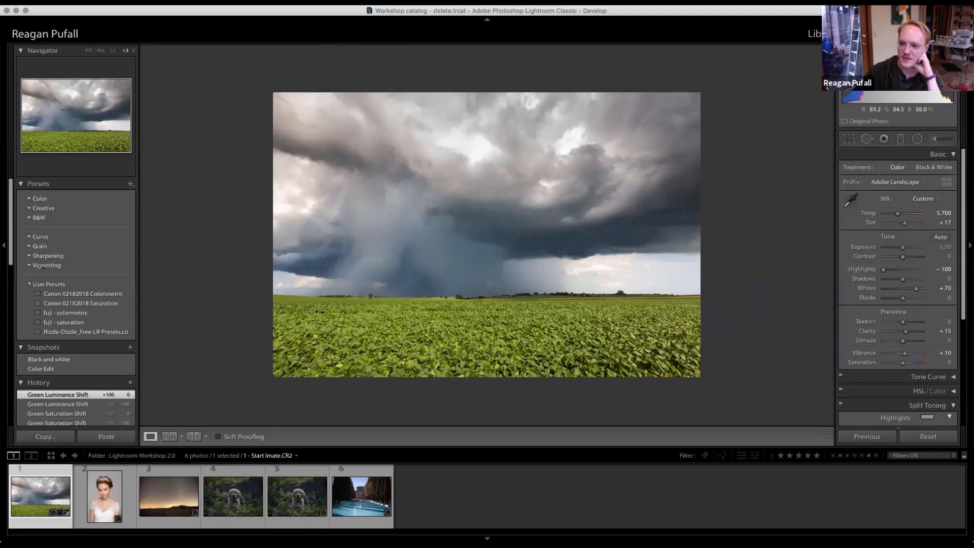
pyautogui.click(950, 154)
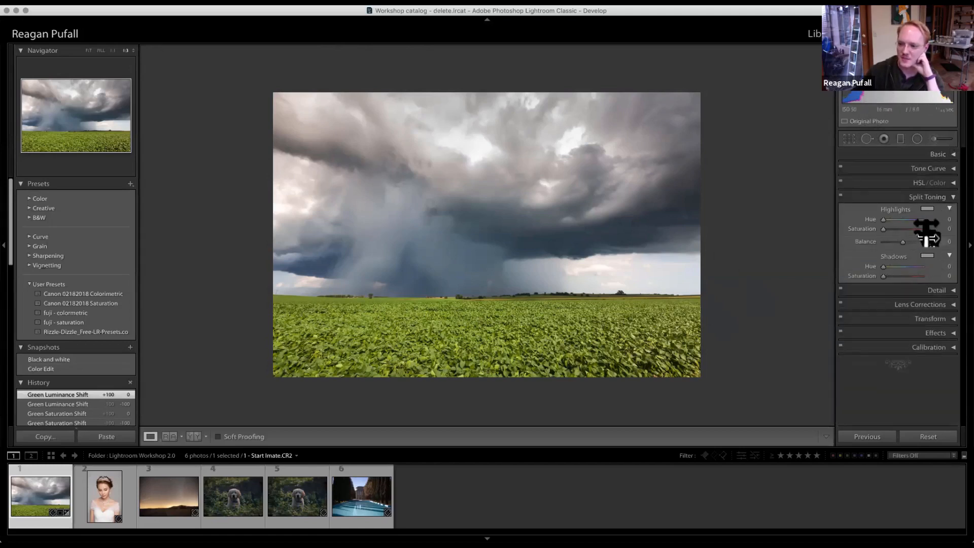
pyautogui.click(927, 209)
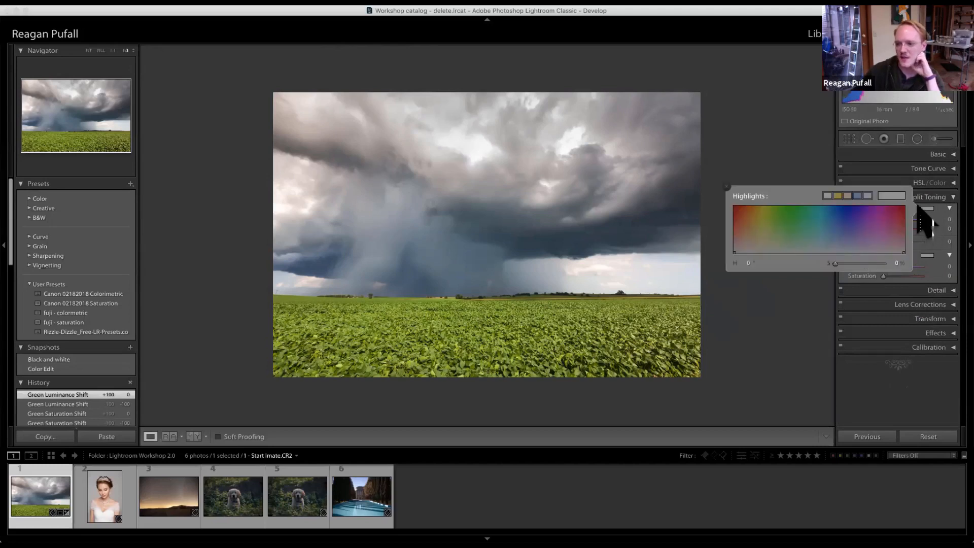
pyautogui.click(837, 196)
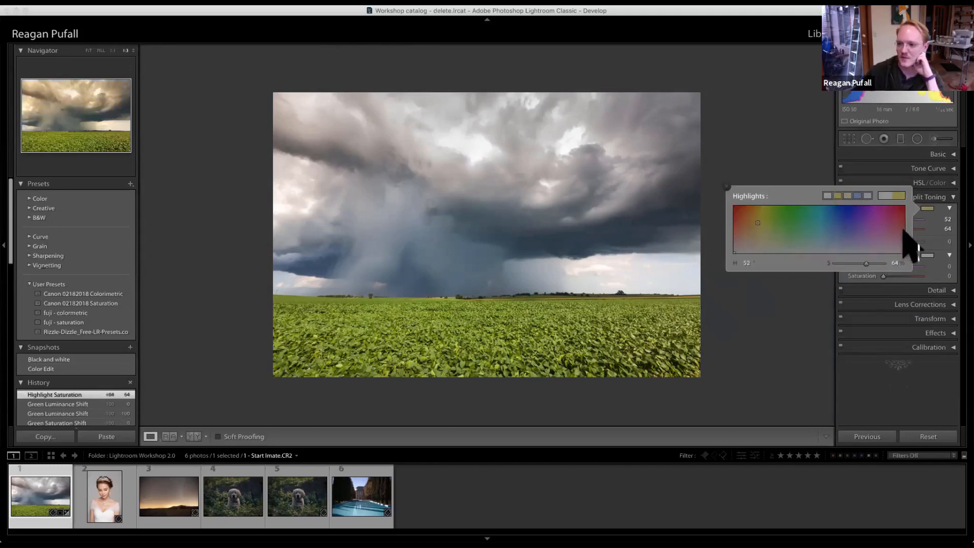
# Step: Tint the shadows blue with hue 215 and saturation 50, and set the split toning balance to +9
pyautogui.click(927, 256)
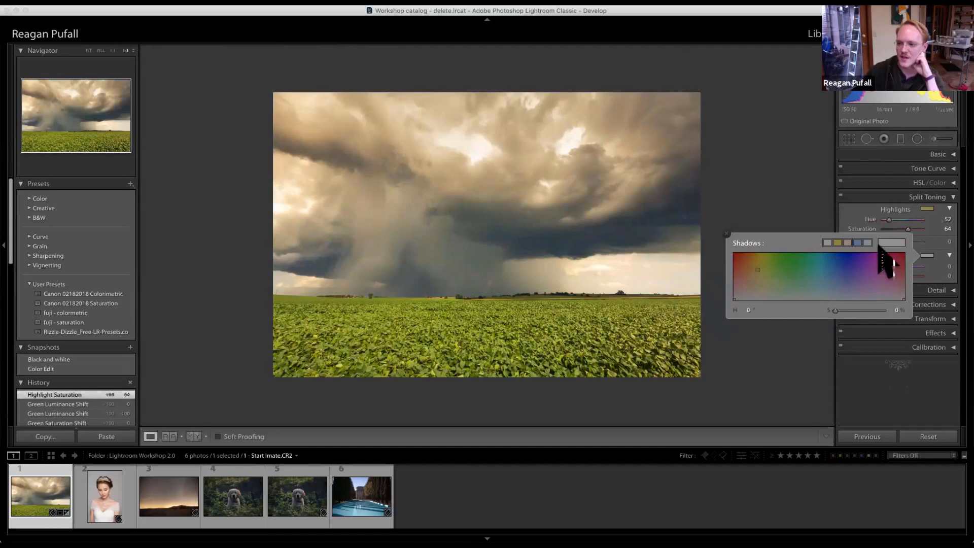
pyautogui.click(857, 243)
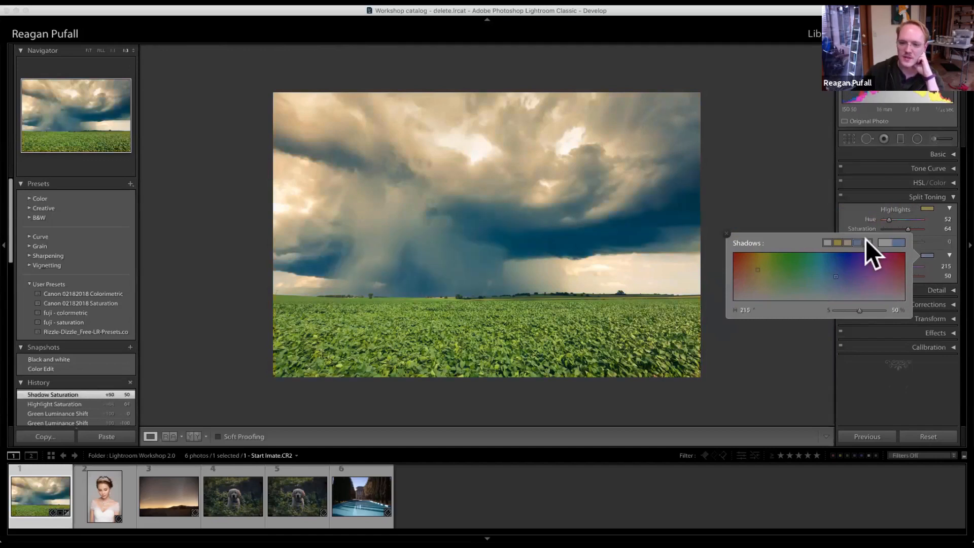
pyautogui.click(727, 233)
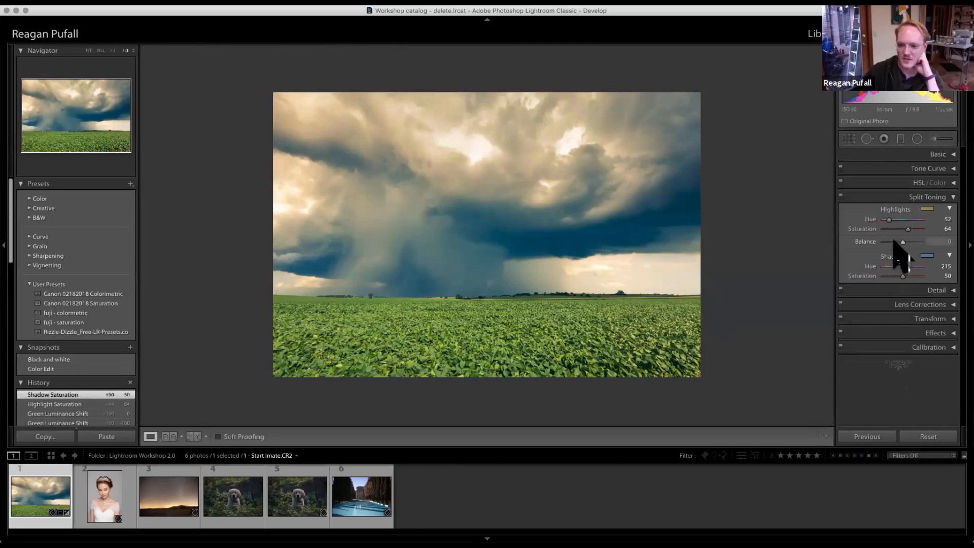
pyautogui.moveTo(896, 243); pyautogui.dragTo(907, 243)
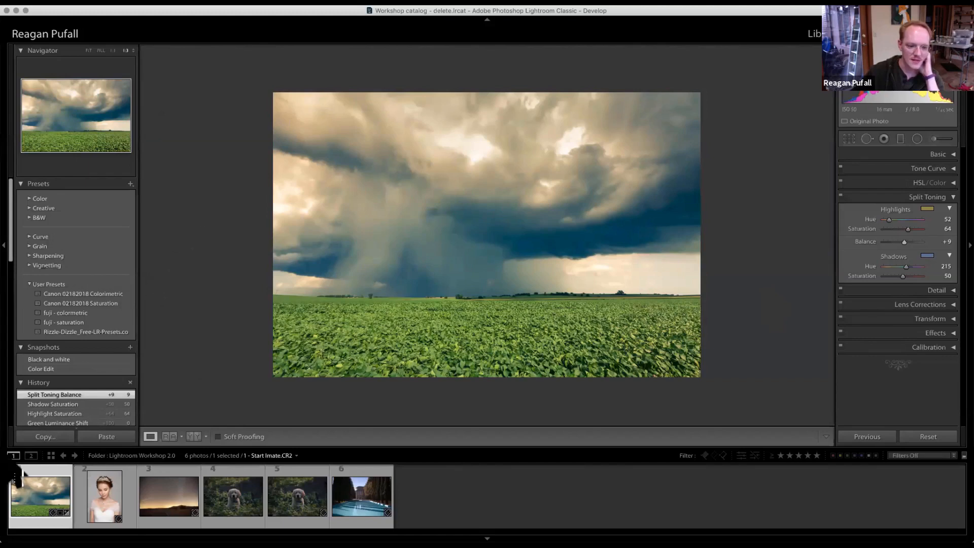
# Step: Compare the photo before and after split toning through its edit history, returning to the split toning balance state
pyautogui.scroll(-3, 44, 426)
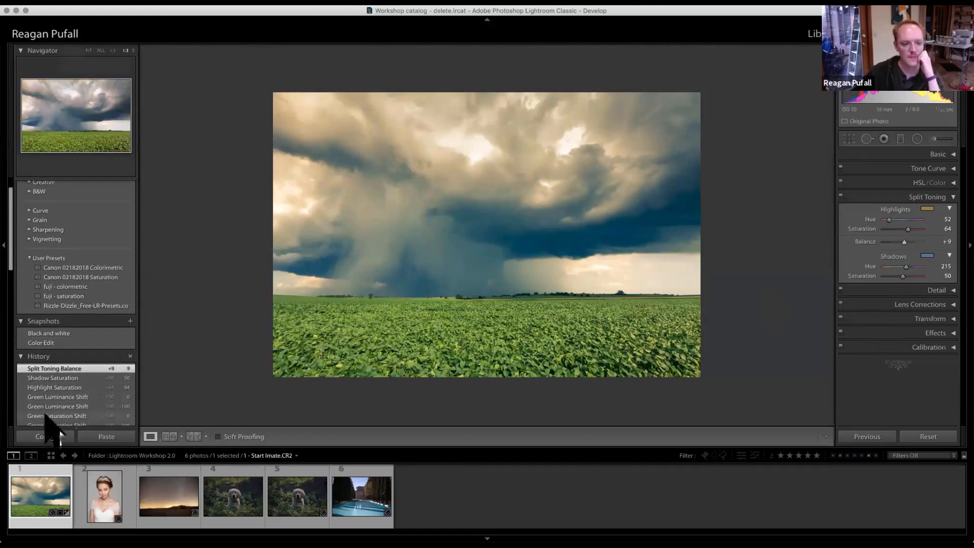
pyautogui.scroll(-1, 46, 403)
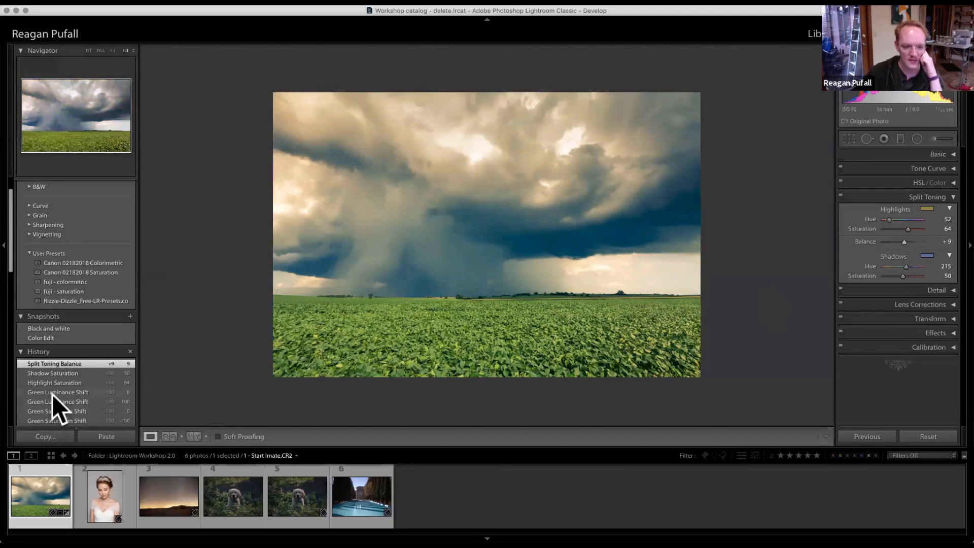
pyautogui.click(53, 395)
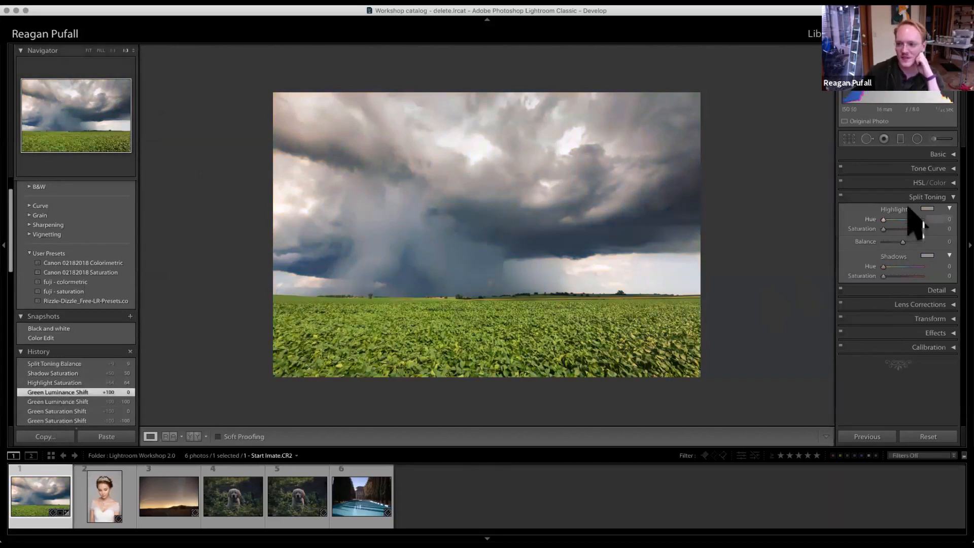
pyautogui.click(50, 364)
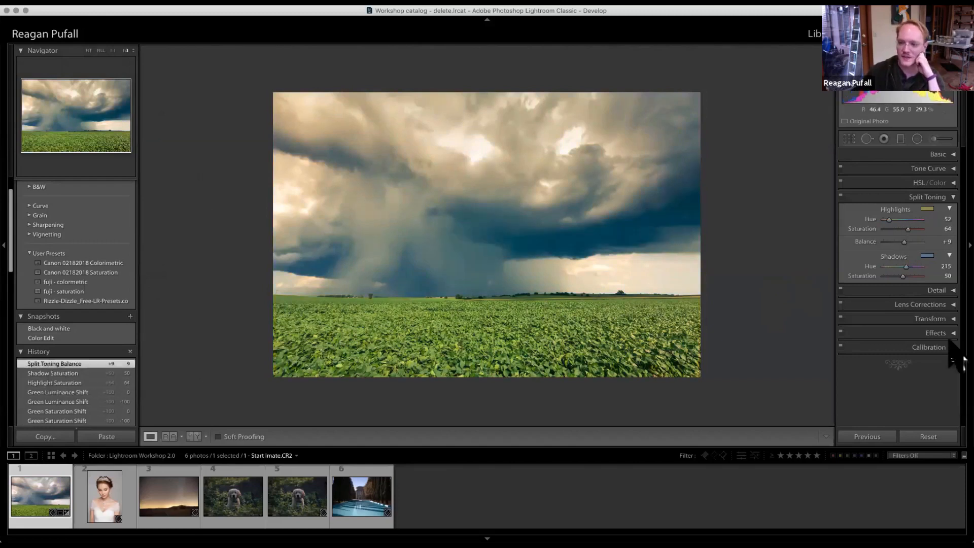
# Step: Toggle the Split Toning adjustments to compare the photo with and without them, leaving them disabled
pyautogui.click(841, 197)
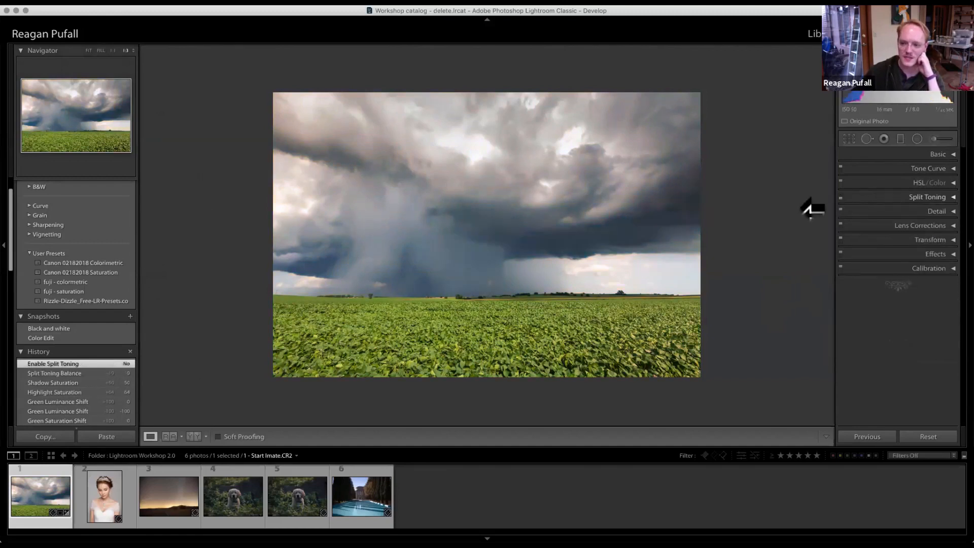
pyautogui.click(837, 205)
pyautogui.click(834, 205)
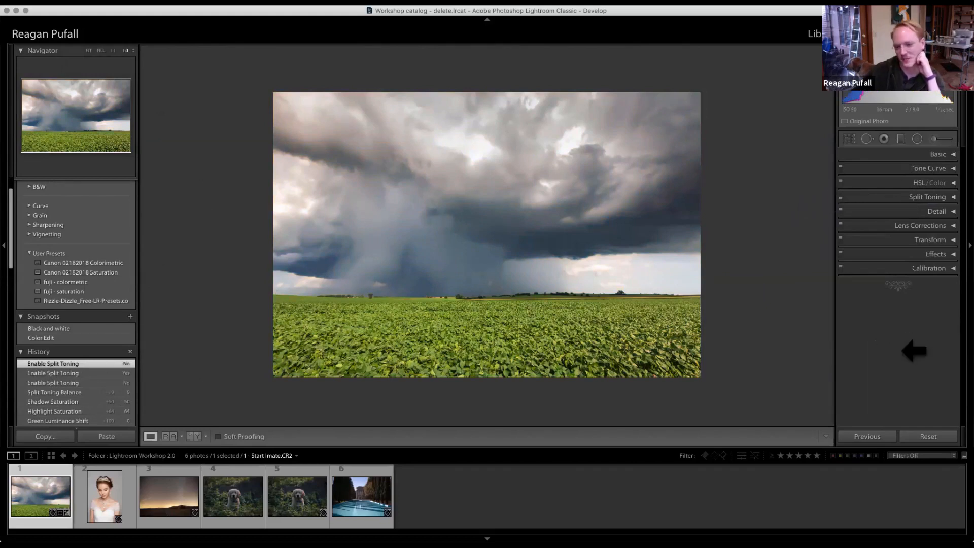
# Step: Review the sharpening and noise reduction settings, plus the profile and manual lens correction settings
pyautogui.click(947, 211)
pyautogui.scroll(-3, 931, 293)
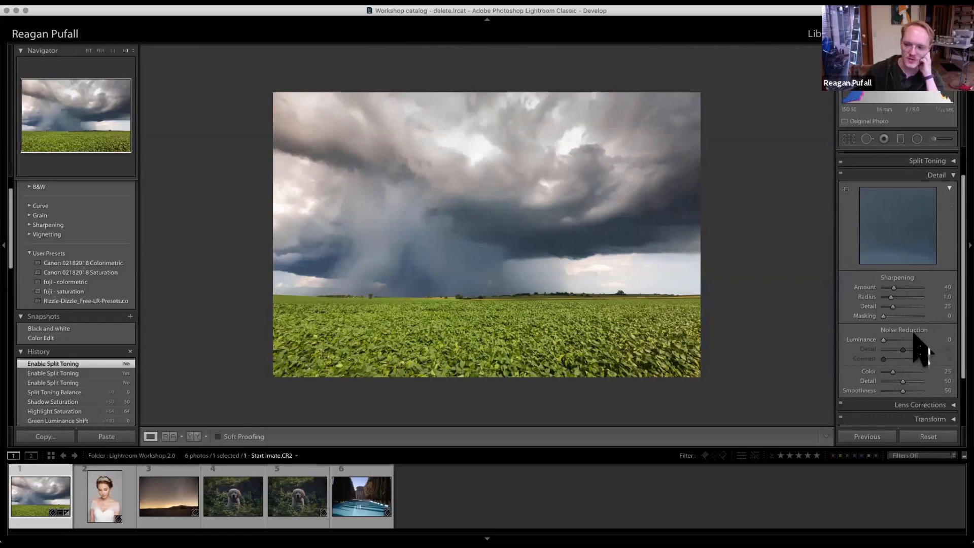
pyautogui.scroll(-1, 913, 336)
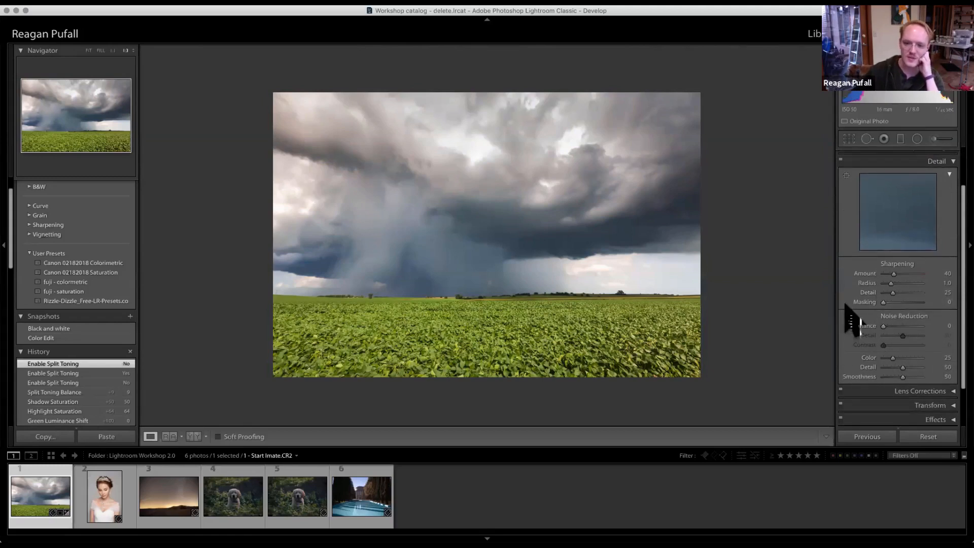
pyautogui.click(950, 166)
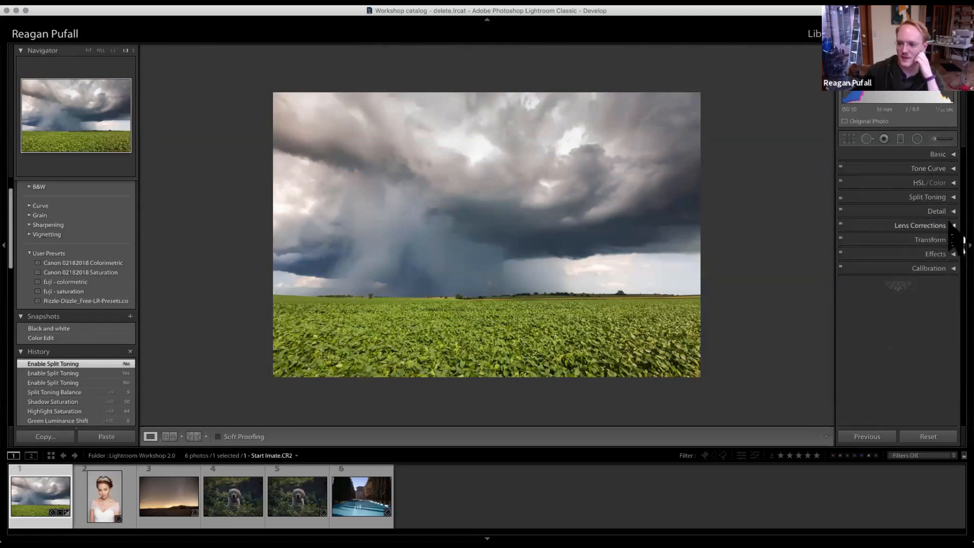
pyautogui.click(949, 226)
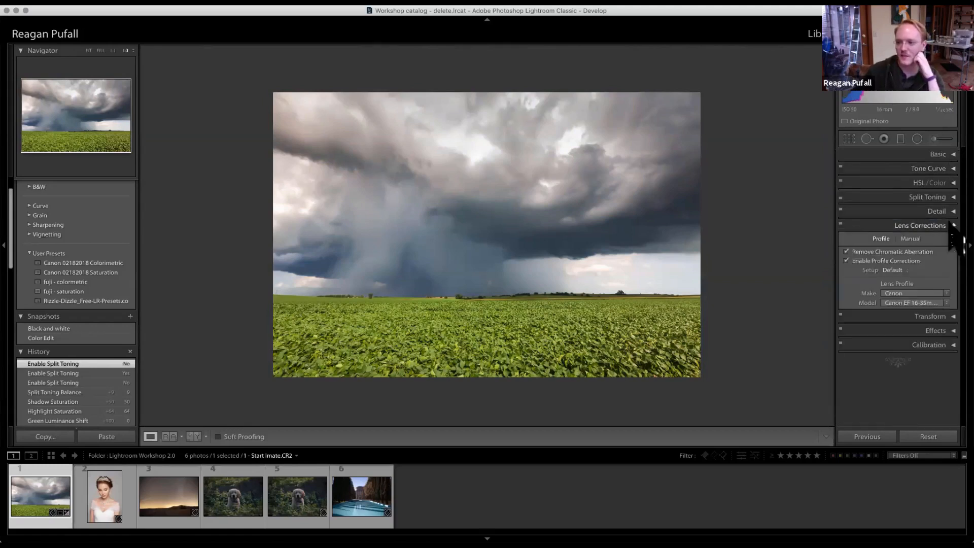
pyautogui.click(911, 239)
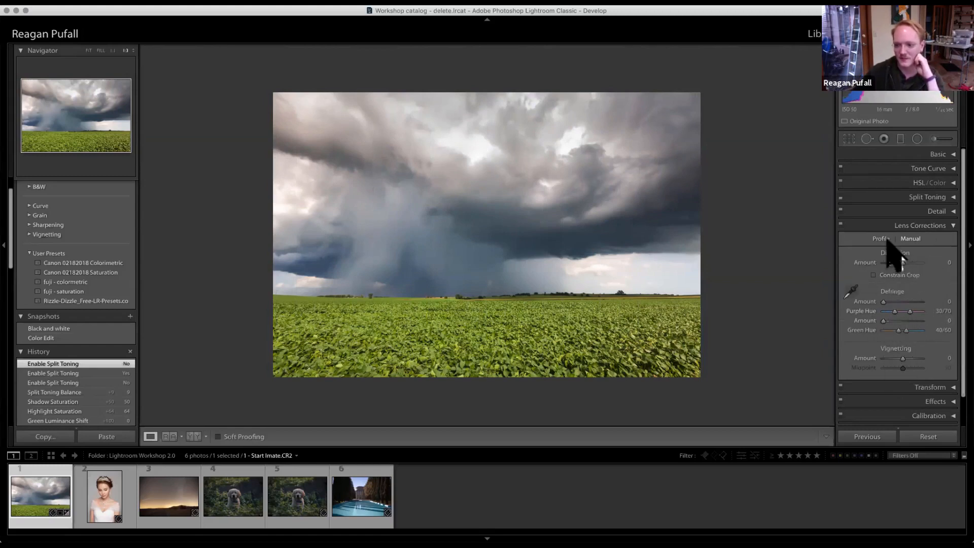
pyautogui.click(886, 238)
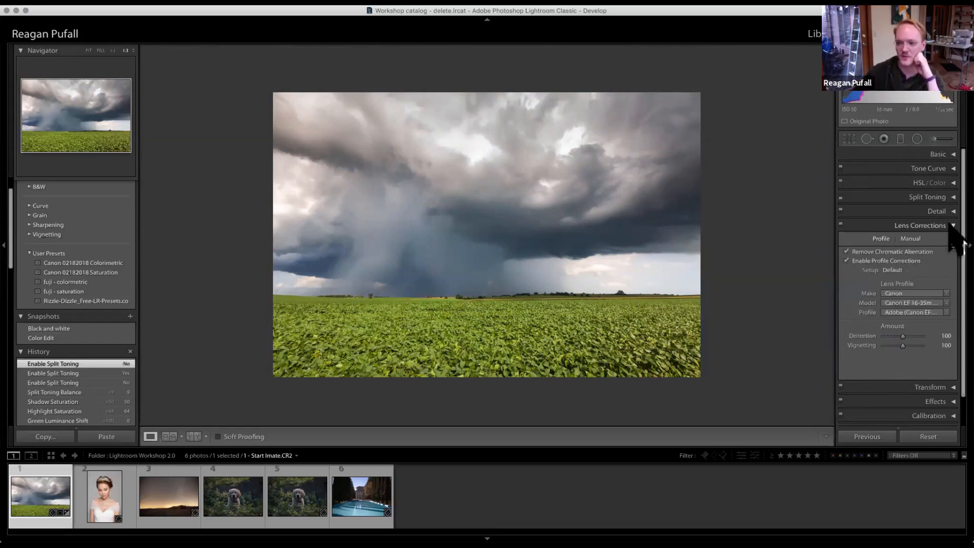
pyautogui.click(950, 226)
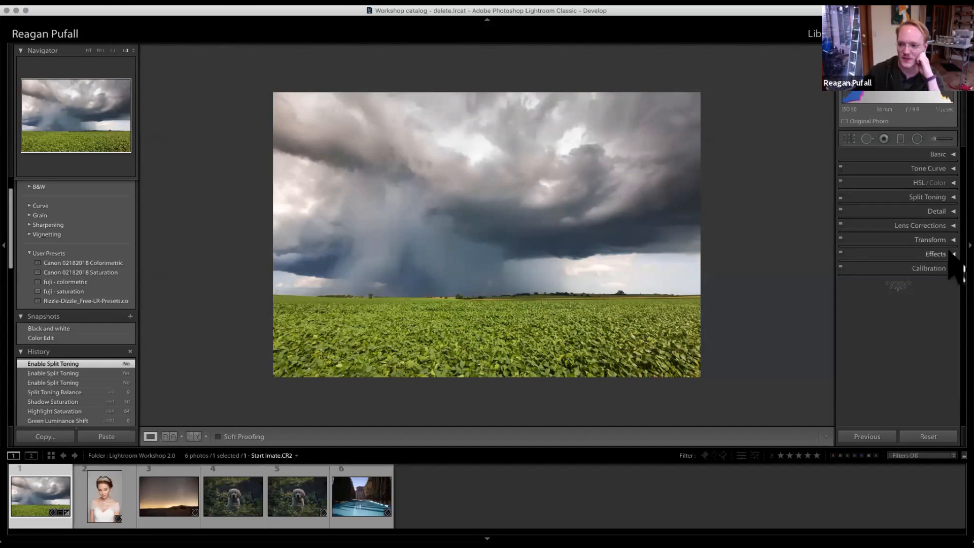
# Step: Add a post-crop vignette with amount -25, midpoint 18, feather 64 and highlights 100, and set the grain amount to 100
pyautogui.click(948, 254)
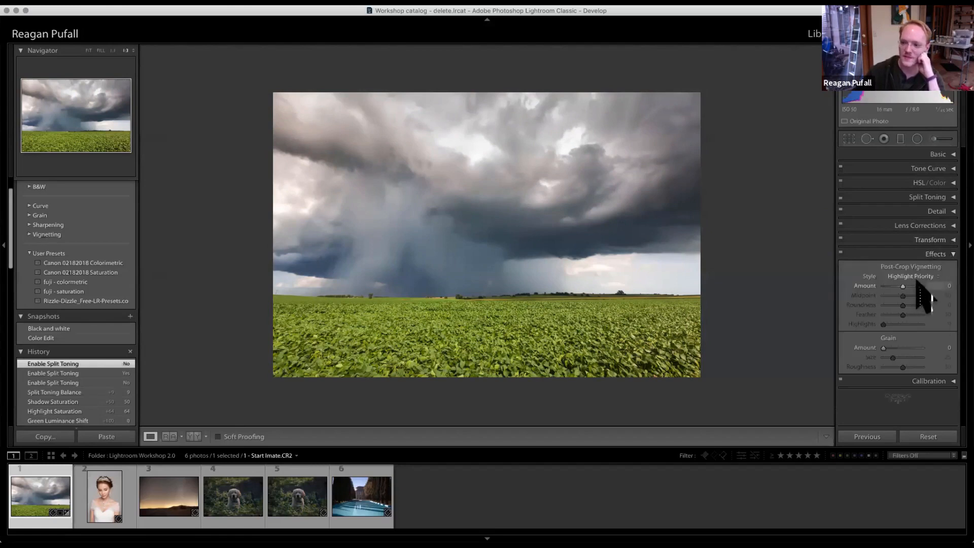
pyautogui.moveTo(901, 286); pyautogui.dragTo(903, 289)
pyautogui.moveTo(905, 345); pyautogui.dragTo(936, 323)
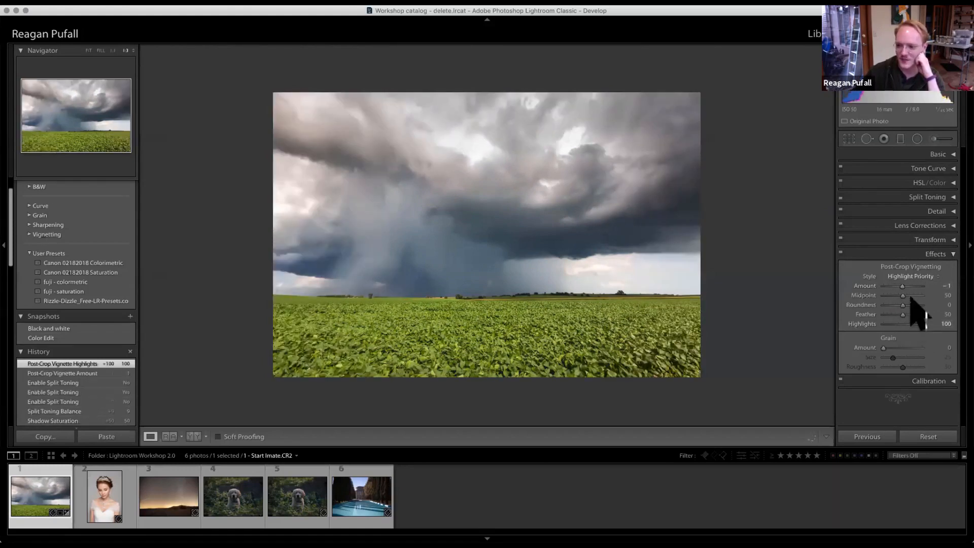
pyautogui.moveTo(898, 285); pyautogui.dragTo(900, 290)
pyautogui.moveTo(901, 295); pyautogui.dragTo(908, 317)
pyautogui.moveTo(885, 348); pyautogui.dragTo(940, 347)
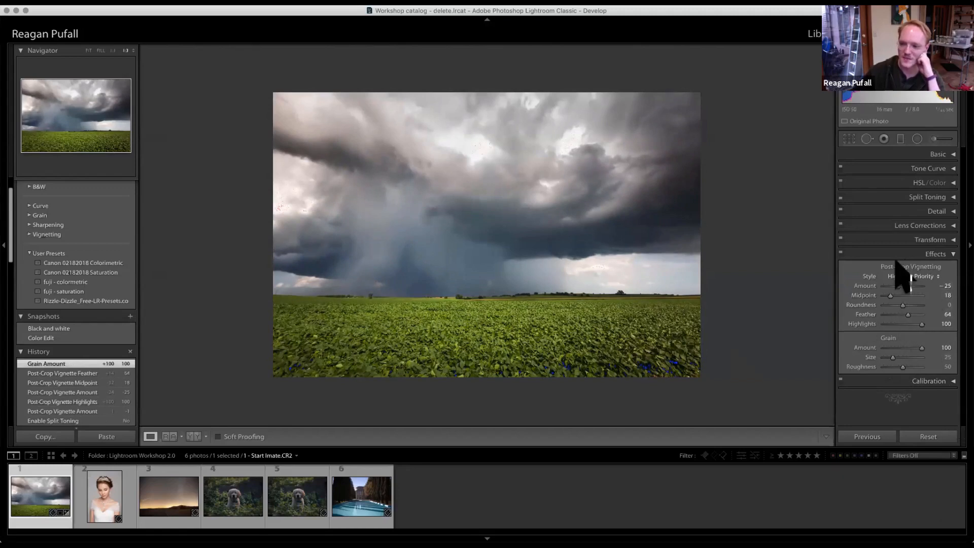
# Step: Toggle the vignette and grain effects to compare the photo with and without them, leaving them disabled
pyautogui.click(841, 252)
pyautogui.click(842, 253)
pyautogui.click(841, 252)
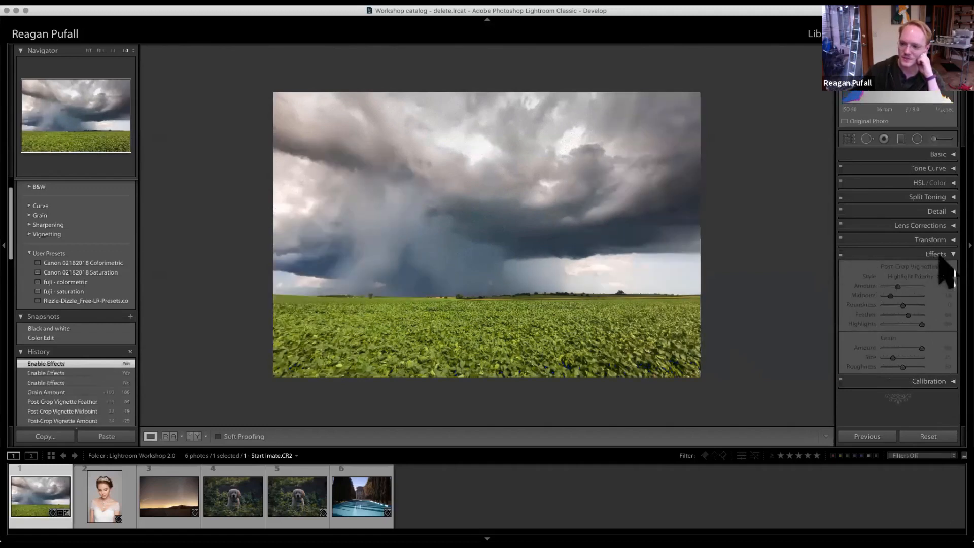
pyautogui.click(952, 254)
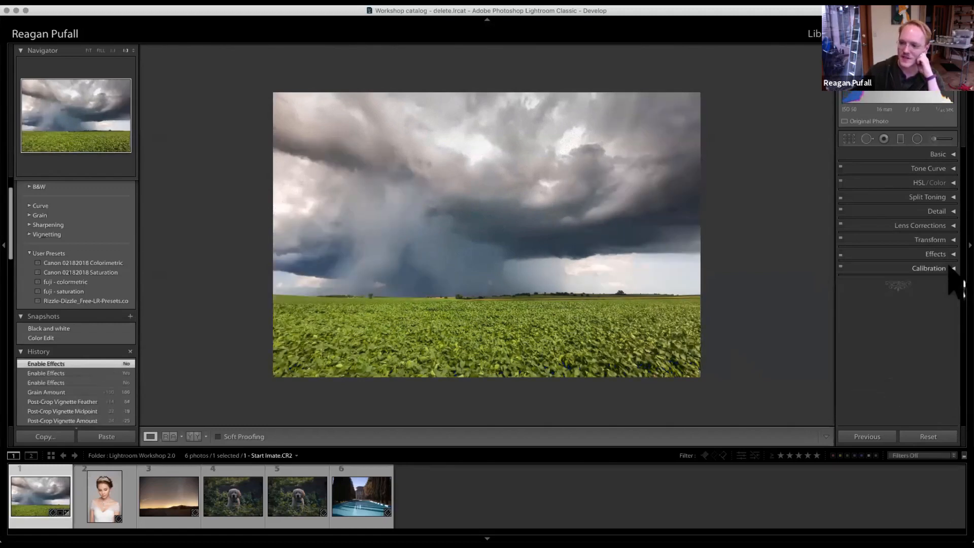
# Step: Review the Calibration settings and the available process versions without changing them
pyautogui.click(950, 270)
pyautogui.click(902, 281)
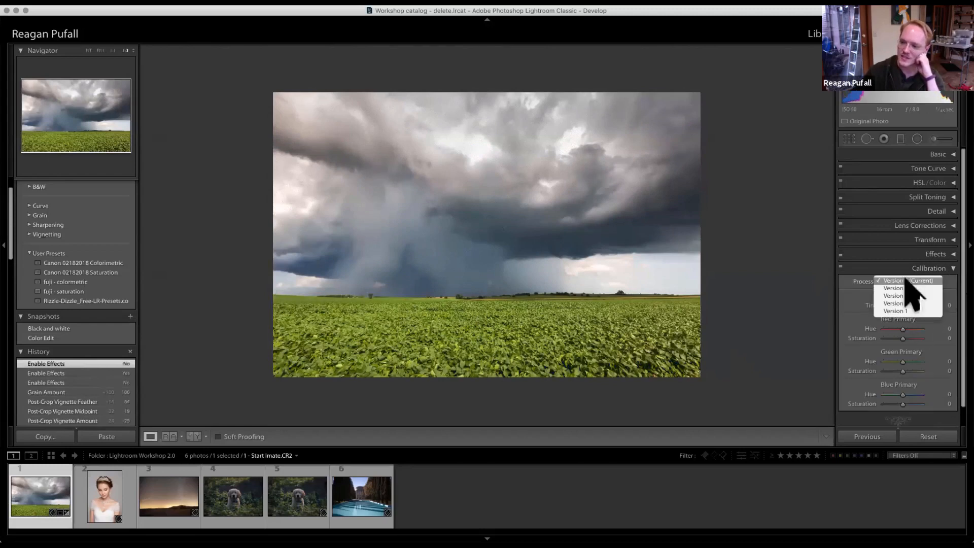
pyautogui.click(949, 278)
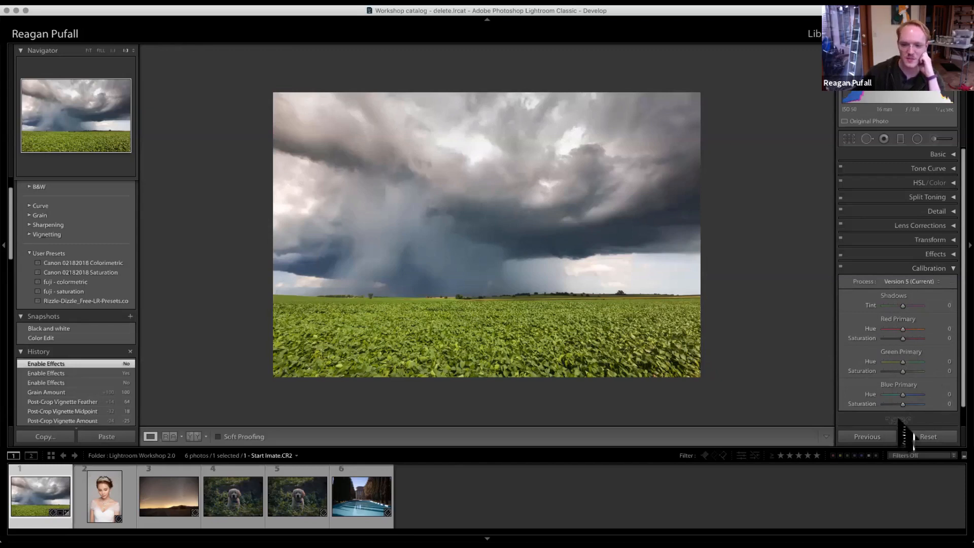
pyautogui.click(951, 270)
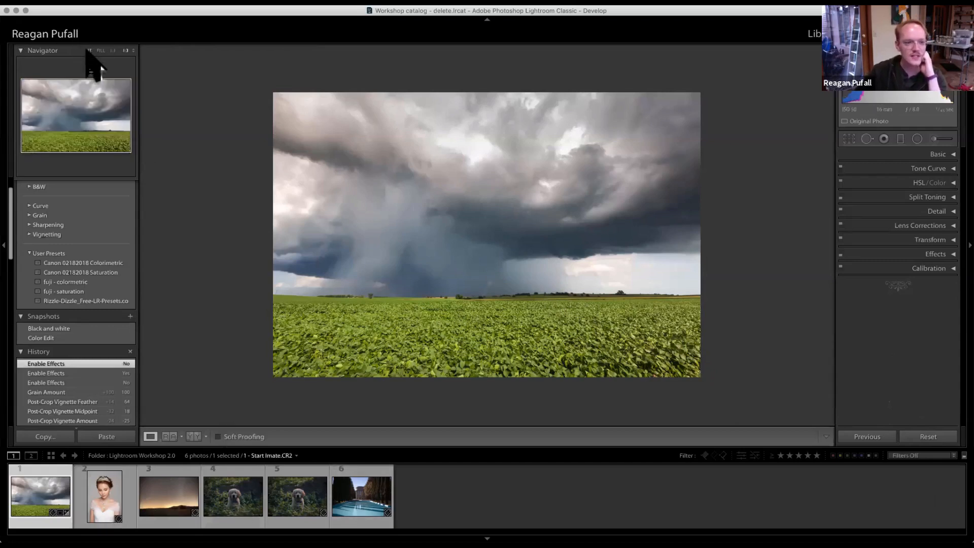
# Step: Activate the Adjustment Brush and set its exposure and blacks to 0
pyautogui.click(113, 51)
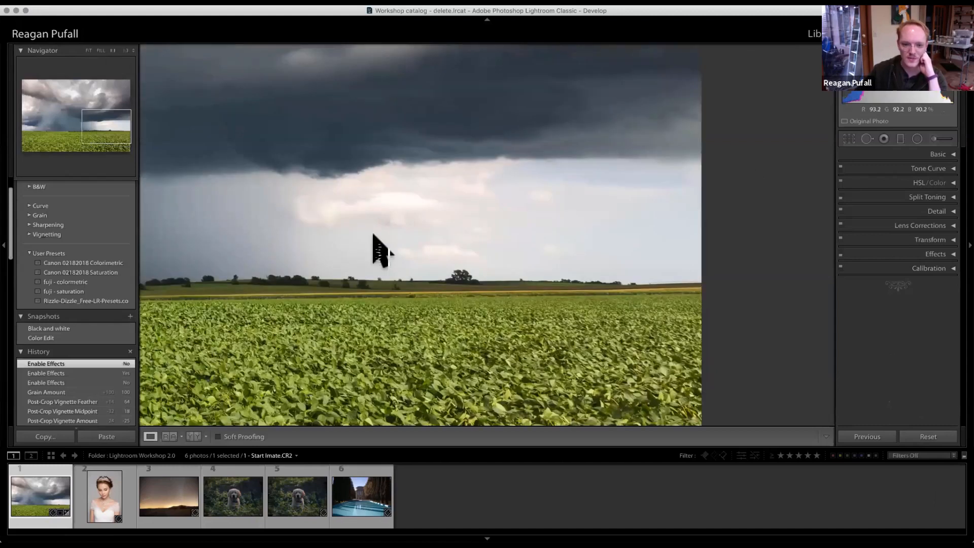
pyautogui.moveTo(372, 234); pyautogui.dragTo(573, 260)
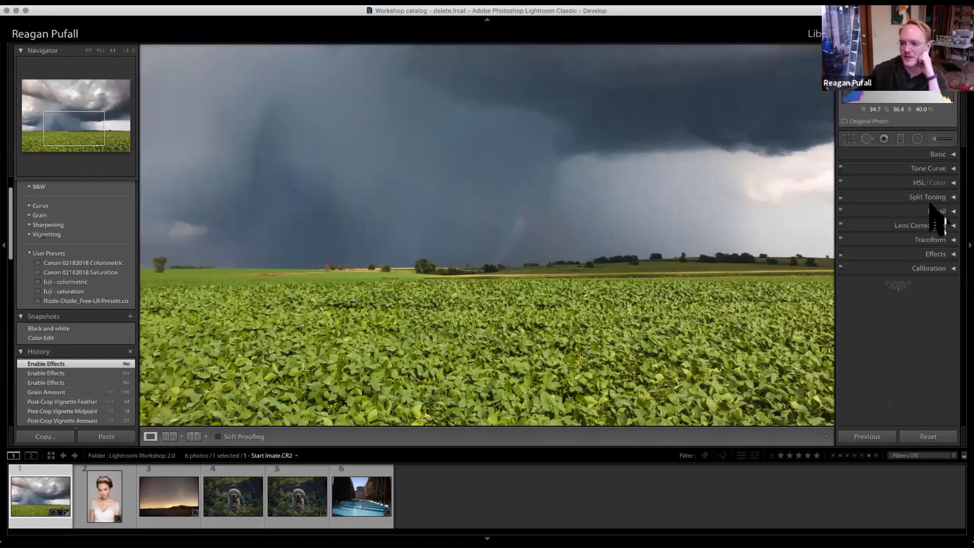
pyautogui.press('k')
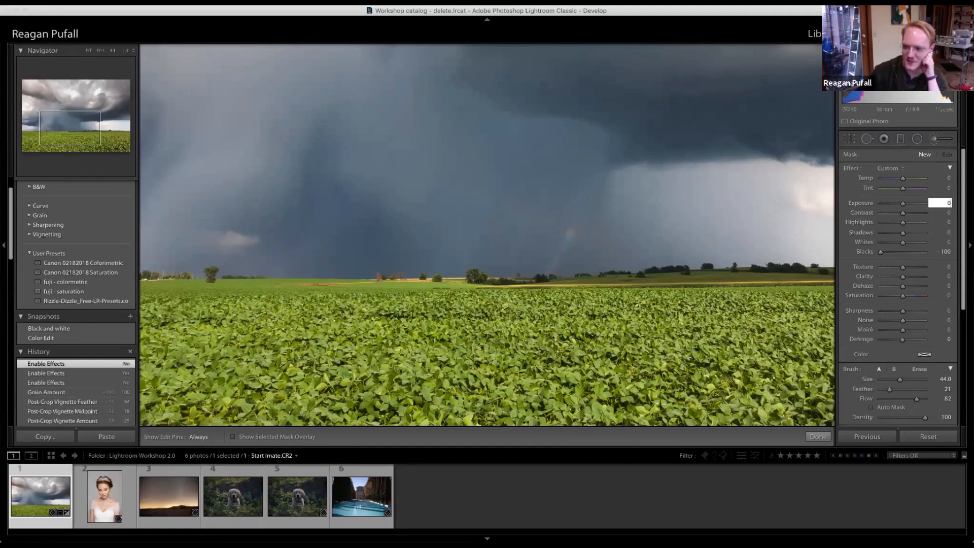
pyautogui.write('0')
pyautogui.press('Return')
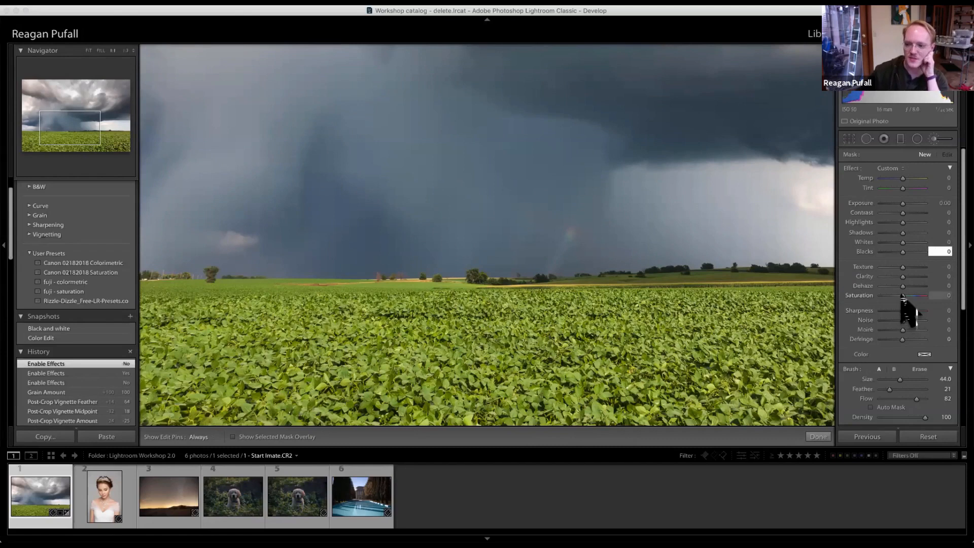
# Step: Set the brush's saturation to 100 and its size to 5, and paint over the faint rainbow fragment above the horizon
pyautogui.moveTo(903, 297); pyautogui.dragTo(954, 315)
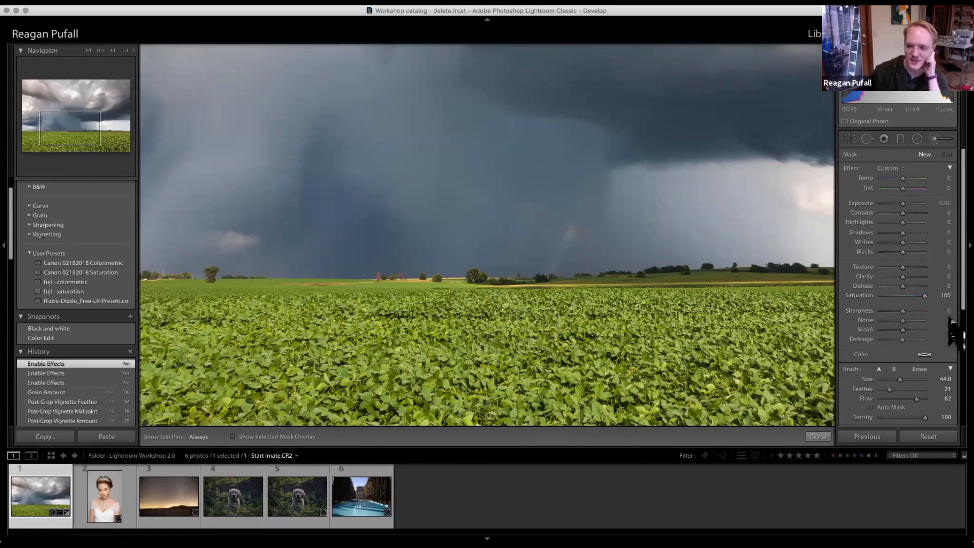
pyautogui.scroll(-1, 574, 256)
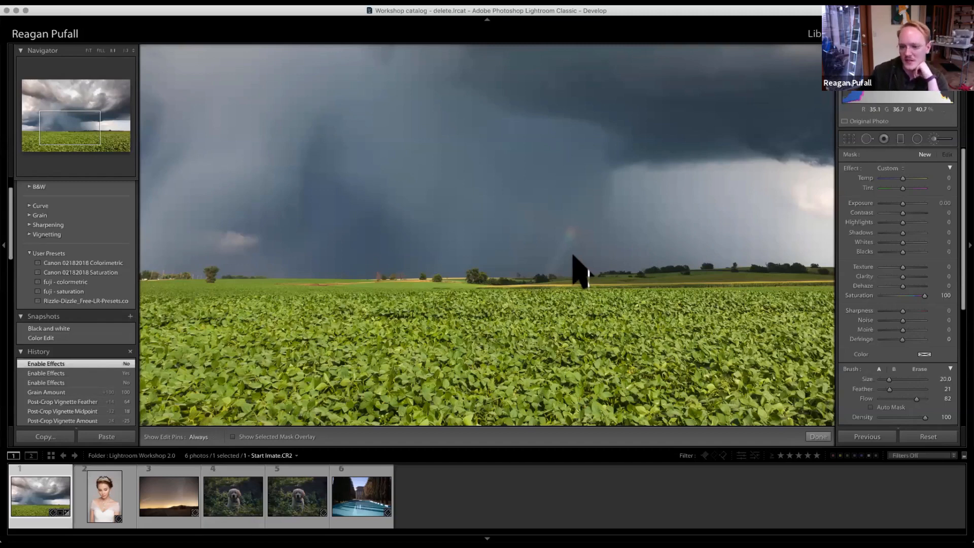
pyautogui.scroll(-6, 575, 257)
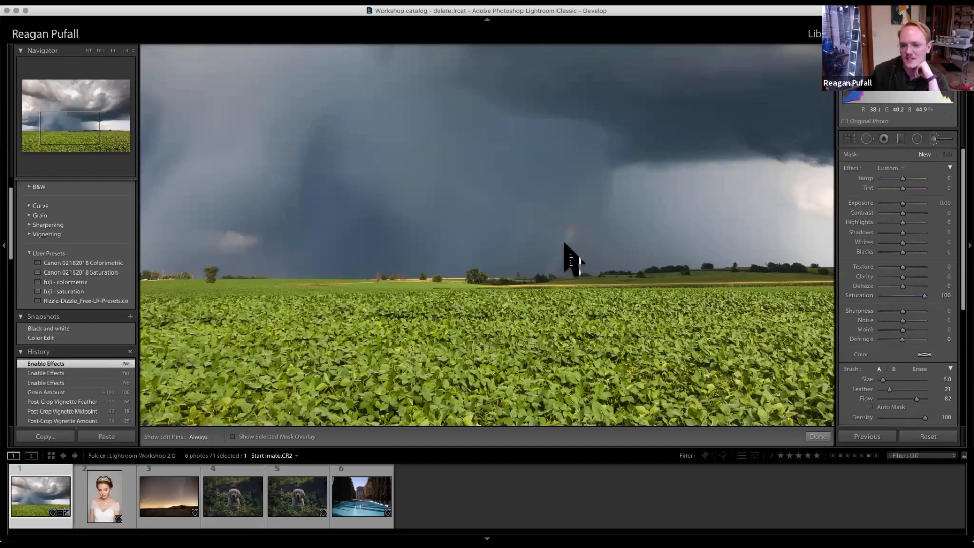
pyautogui.scroll(-1, 570, 239)
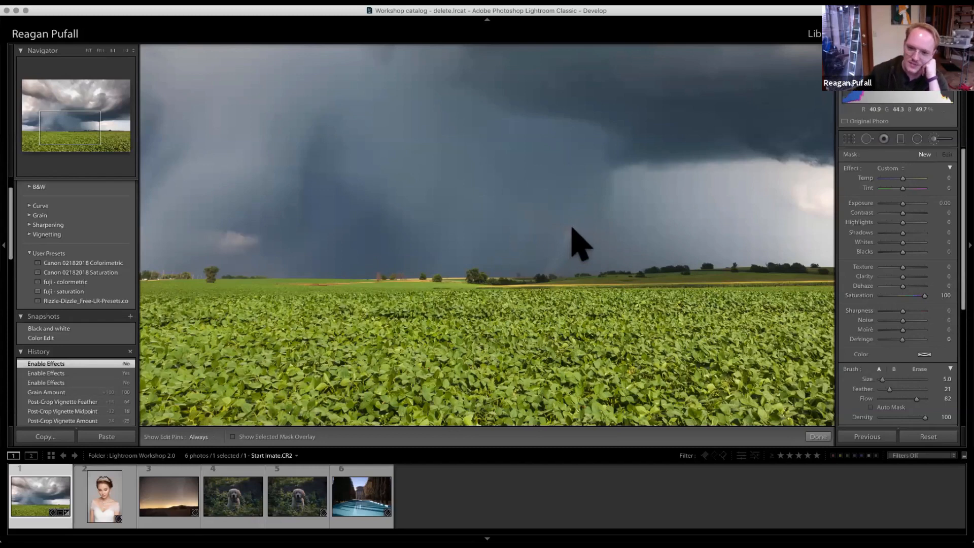
pyautogui.press('h')
pyautogui.moveTo(574, 231); pyautogui.dragTo(568, 253)
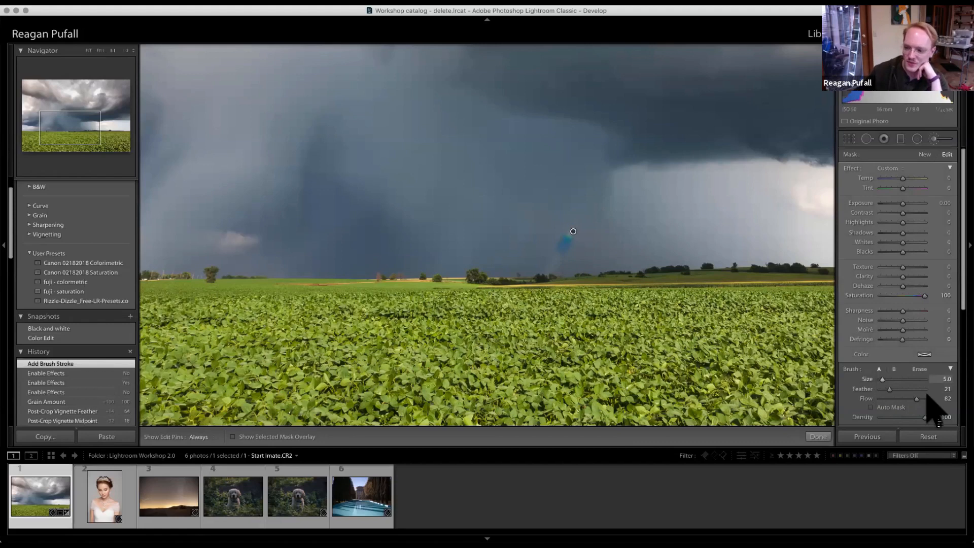
# Step: Paint two spots in the storm clouds with a size 11 brush, one at feather 0 and the other at feather 100
pyautogui.moveTo(890, 389); pyautogui.dragTo(866, 389)
pyautogui.scroll(5, 621, 154)
pyautogui.moveTo(423, 162)
pyautogui.mouseDown()
pyautogui.moveTo(457, 199)
pyautogui.moveTo(424, 156)
pyautogui.mouseUp()
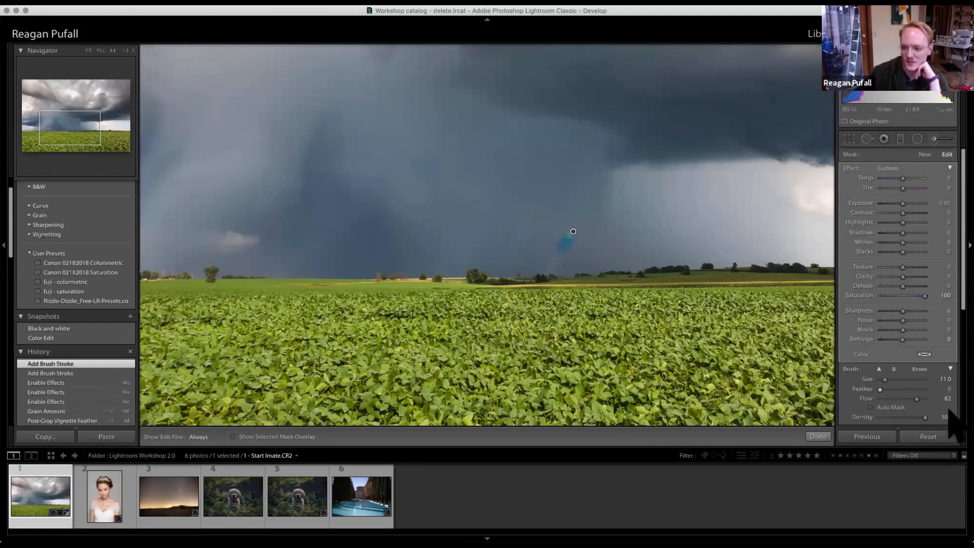
pyautogui.moveTo(881, 390); pyautogui.dragTo(933, 389)
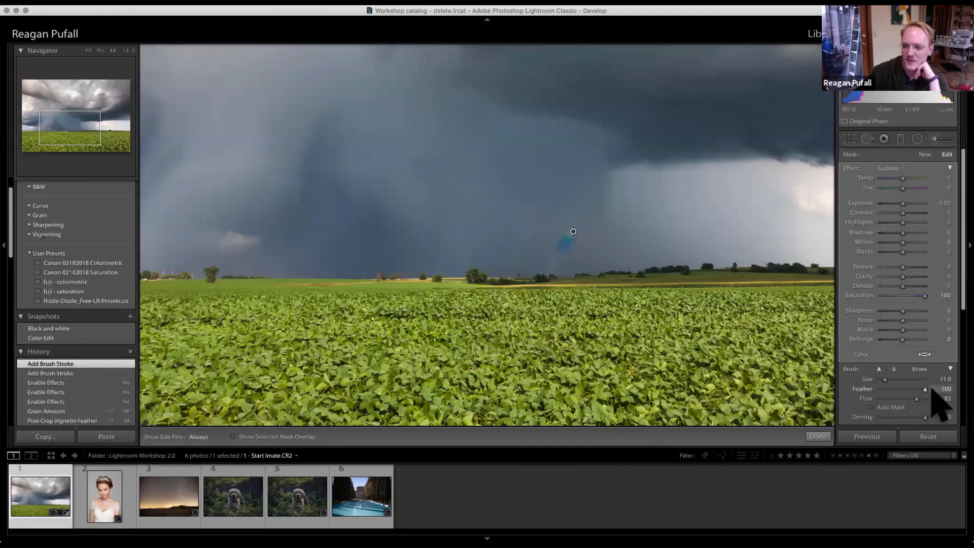
pyautogui.moveTo(483, 169)
pyautogui.mouseDown()
pyautogui.moveTo(485, 191)
pyautogui.moveTo(464, 165)
pyautogui.moveTo(483, 162)
pyautogui.moveTo(460, 173)
pyautogui.mouseUp()
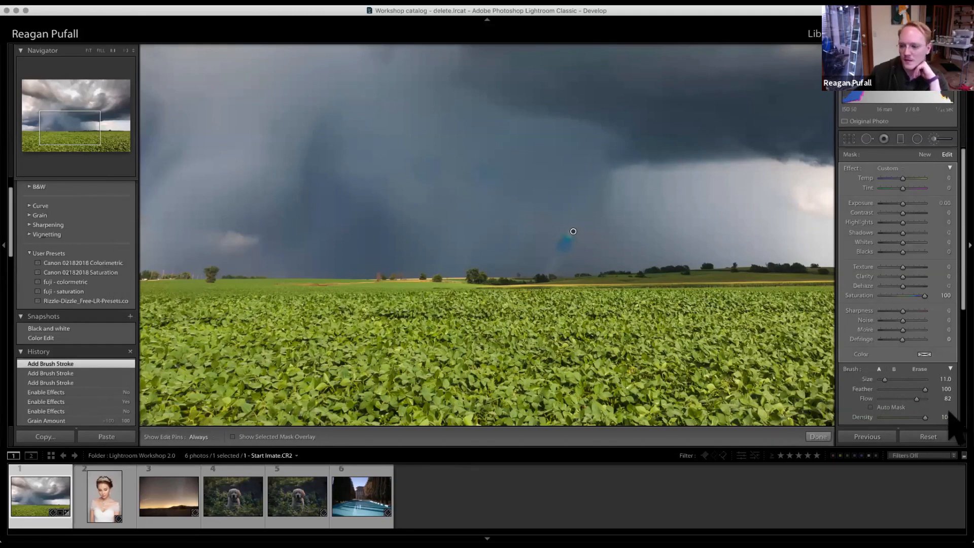
# Step: Enable Auto Mask, set the brush size to 14 and feather to 16, and paint the sky just above the distant tree line
pyautogui.scroll(-3, 937, 406)
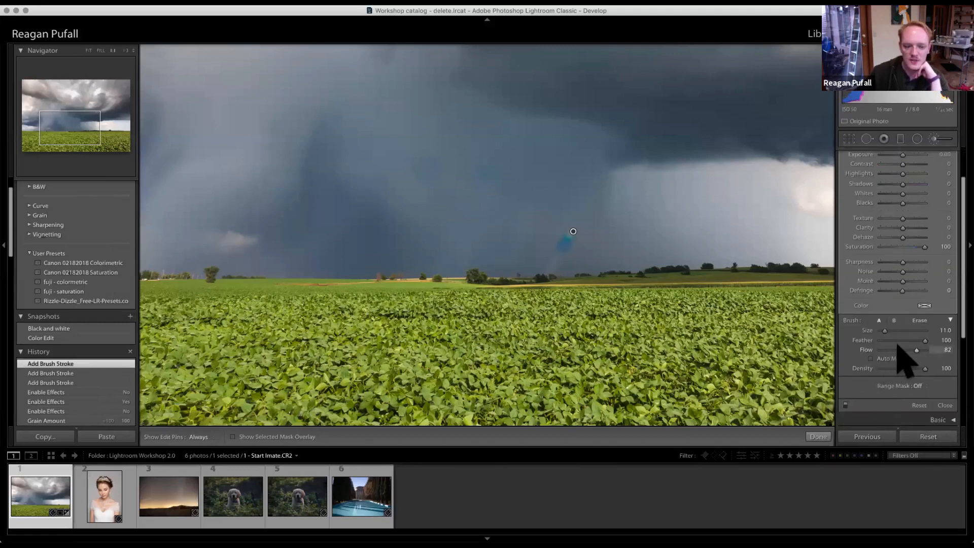
pyautogui.click(871, 358)
pyautogui.scroll(3, 680, 260)
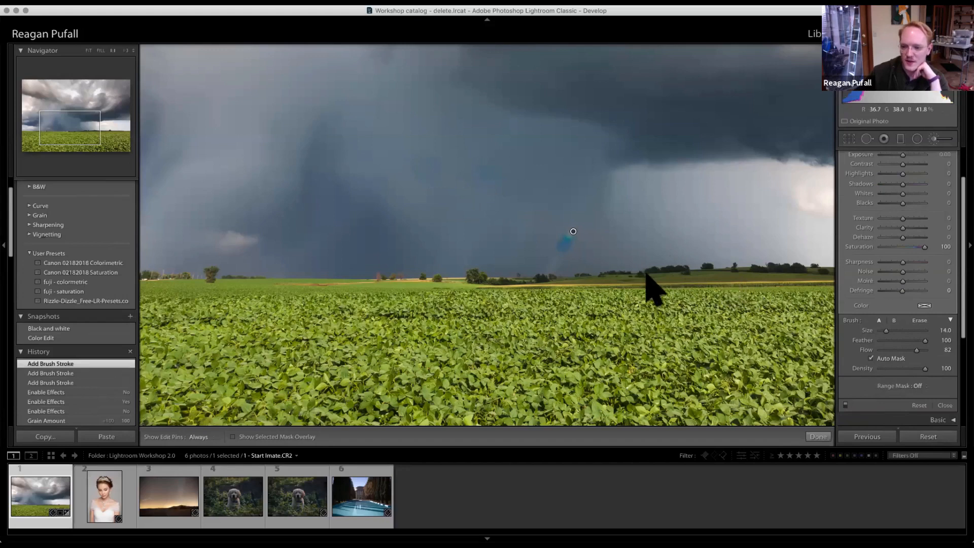
pyautogui.moveTo(925, 340); pyautogui.dragTo(892, 339)
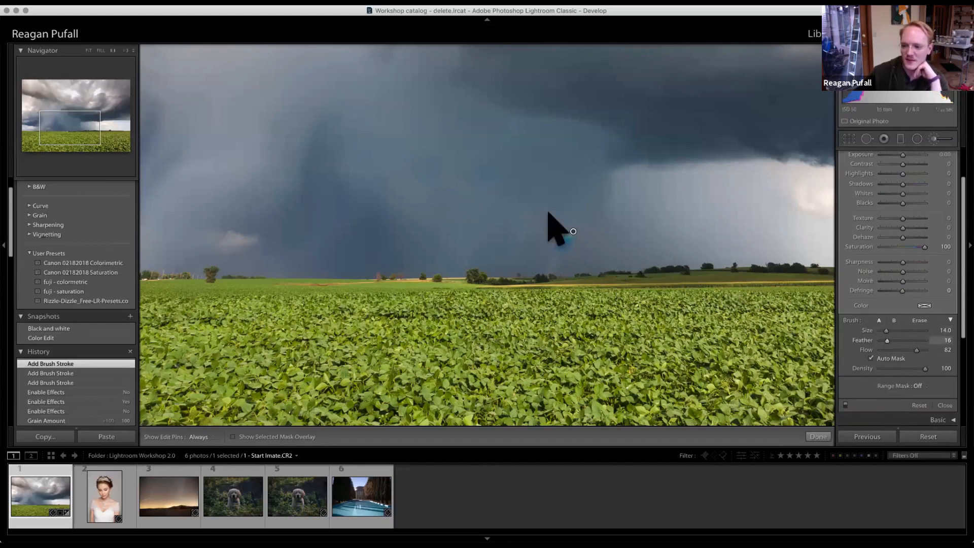
pyautogui.moveTo(619, 251)
pyautogui.mouseDown()
pyautogui.moveTo(616, 266)
pyautogui.moveTo(731, 258)
pyautogui.mouseUp()
pyautogui.press('h')
pyautogui.press('h')
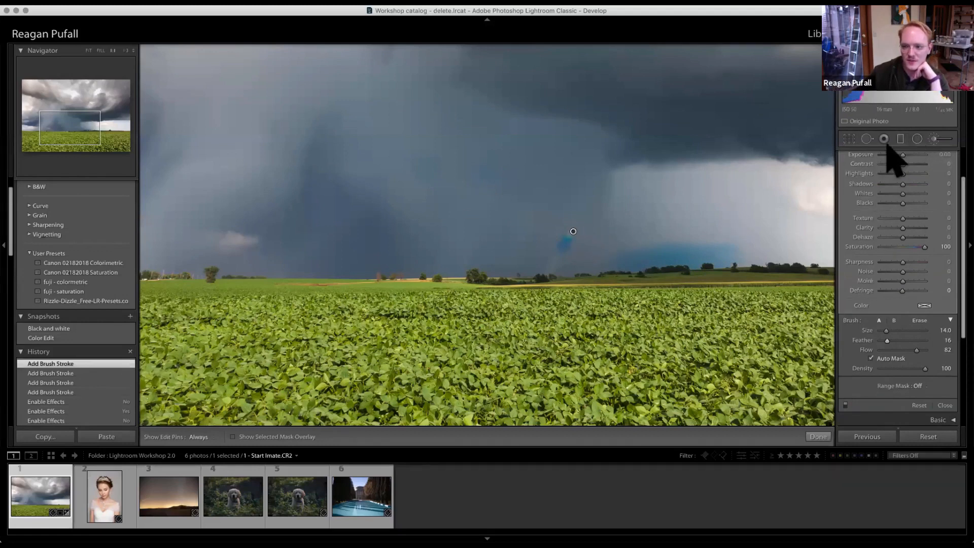
# Step: Reselect the painted brush adjustment, lower its exposure to -4.00 to reveal the strokes, and delete the adjustment
pyautogui.click(930, 141)
pyautogui.click(930, 139)
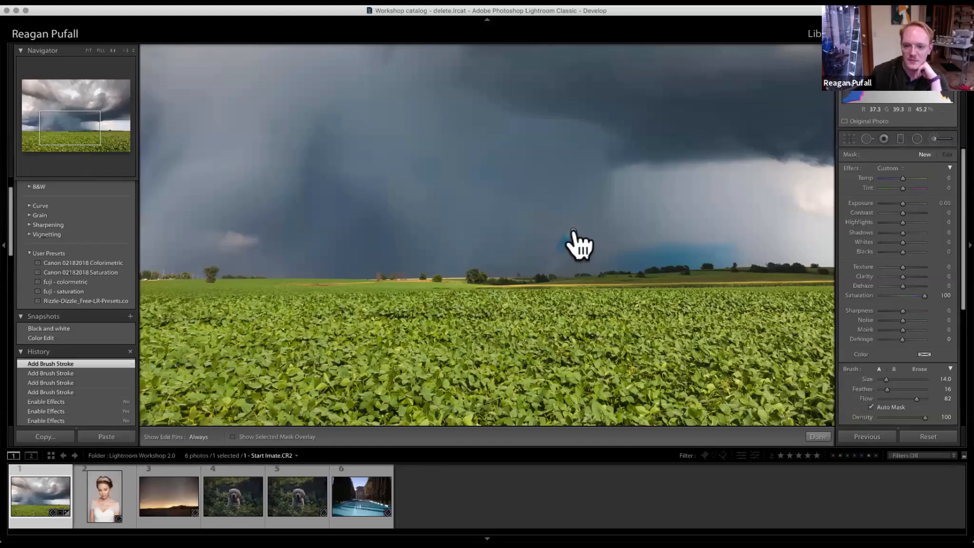
pyautogui.moveTo(573, 232)
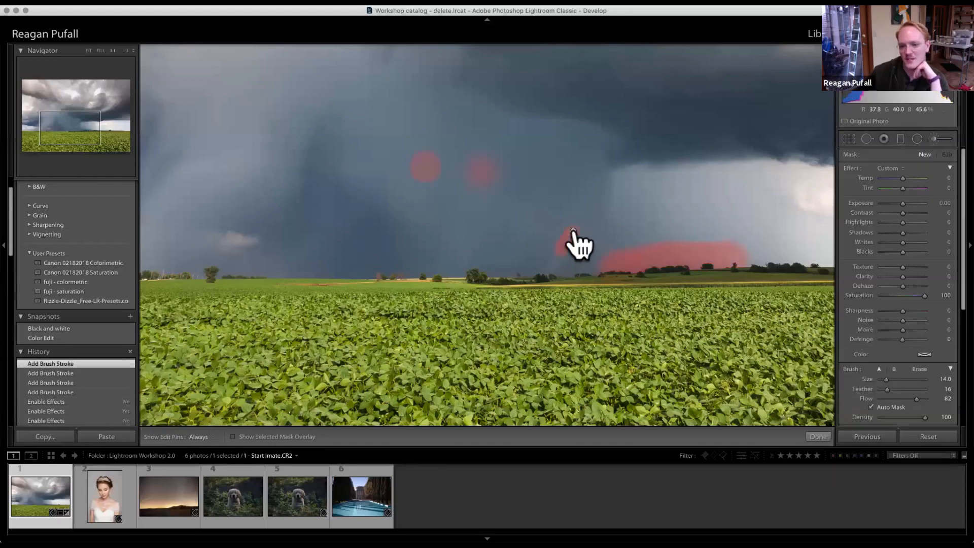
pyautogui.click(574, 232)
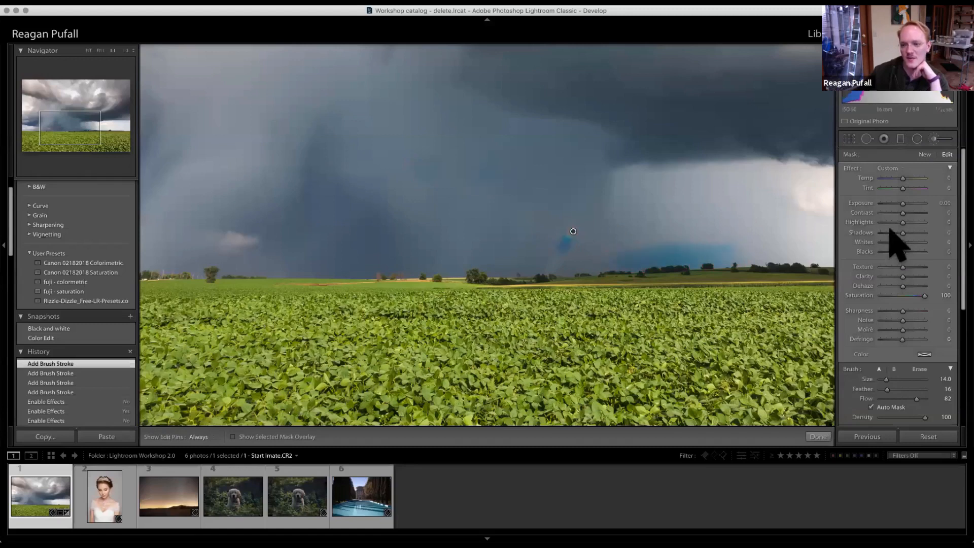
pyautogui.moveTo(901, 201)
pyautogui.mouseDown()
pyautogui.moveTo(864, 211)
pyautogui.moveTo(875, 217)
pyautogui.moveTo(861, 209)
pyautogui.mouseUp()
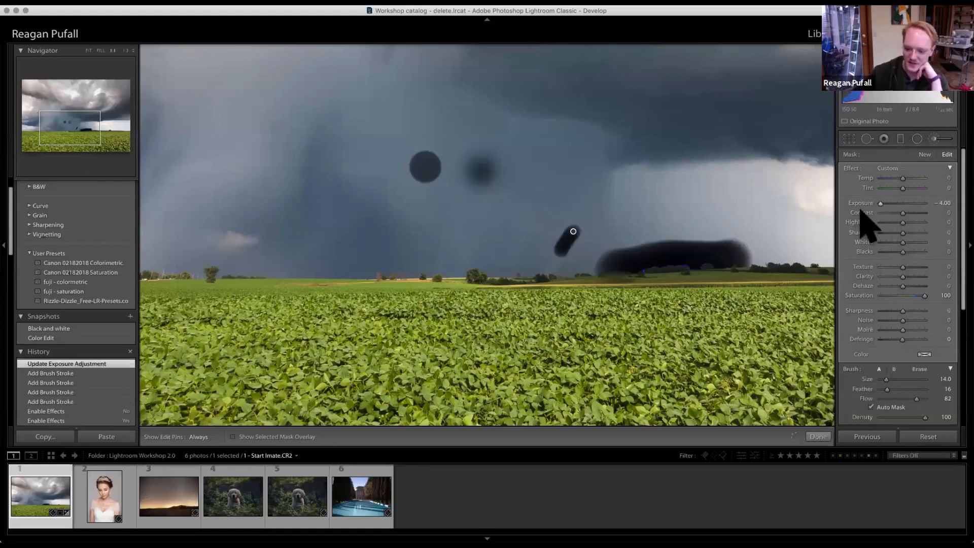
pyautogui.press('Delete')
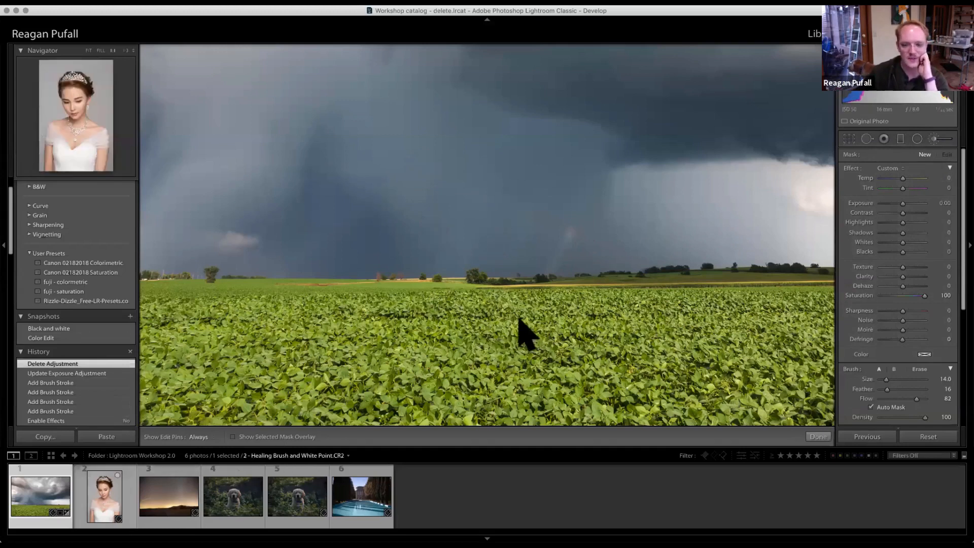
# Step: Switch to the bridal portrait and enable Remove Chromatic Aberration in its lens corrections
pyautogui.click(104, 507)
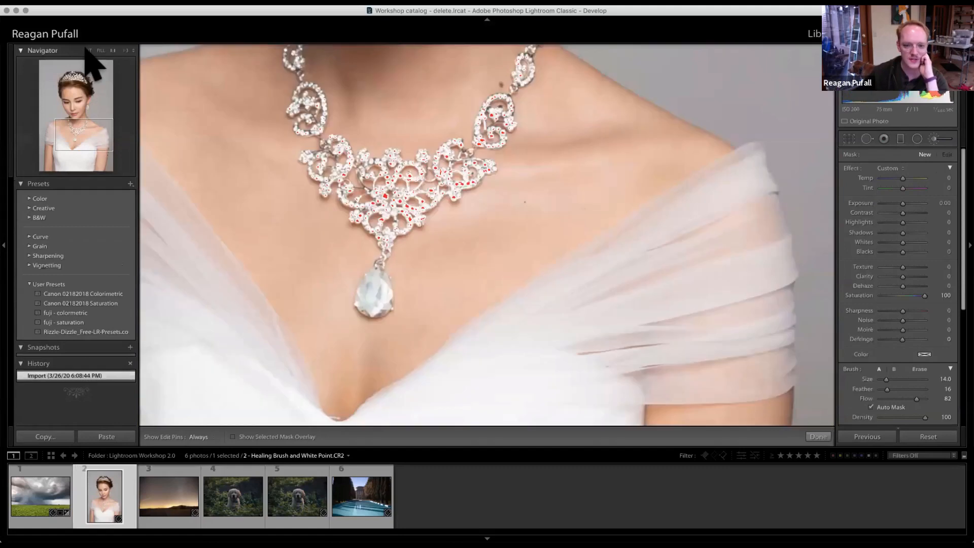
pyautogui.click(87, 50)
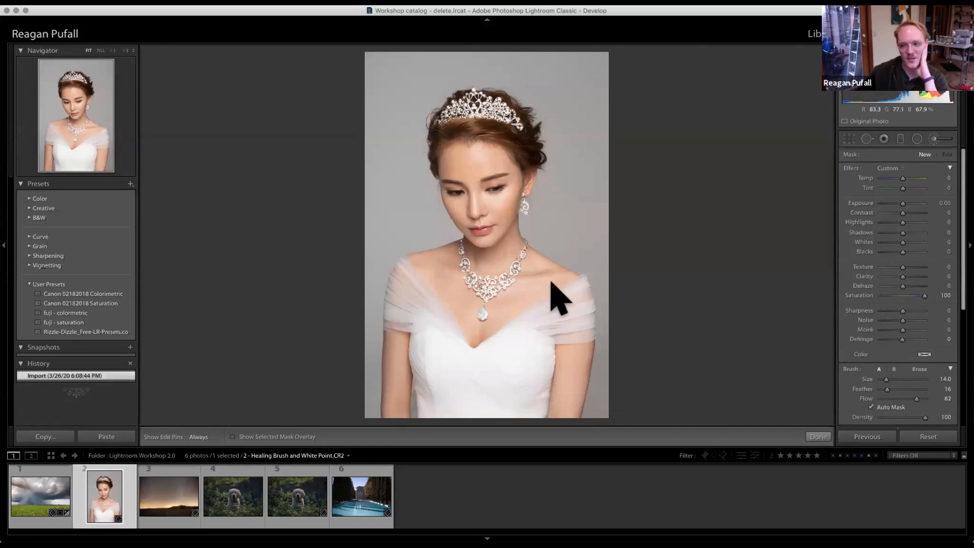
pyautogui.click(932, 136)
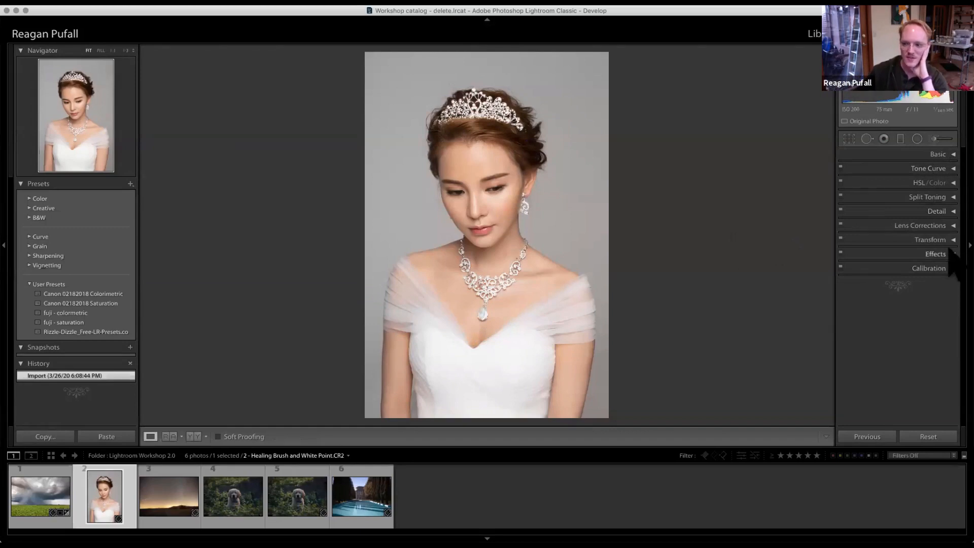
pyautogui.click(950, 226)
pyautogui.click(923, 251)
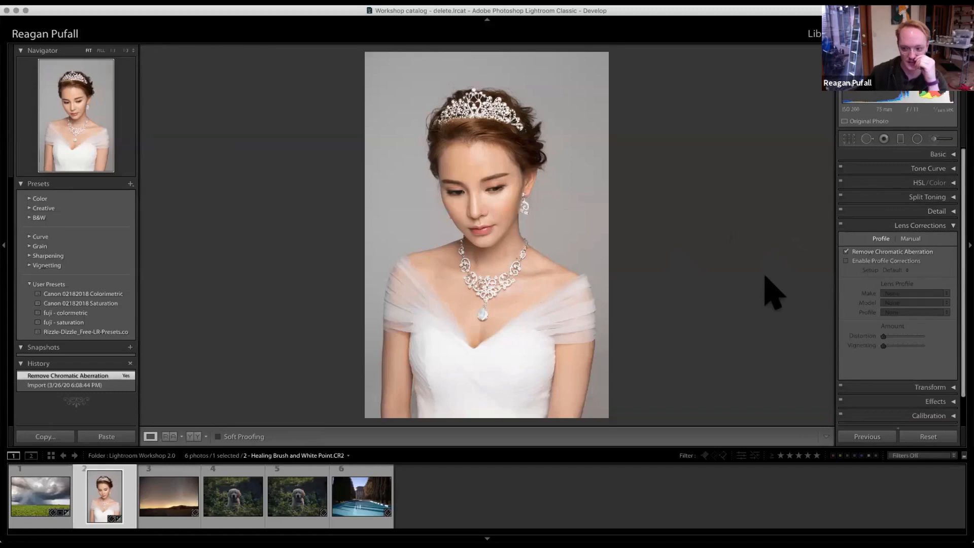
# Step: Toggle the lens profile corrections to compare the portrait with and without them, leaving them disabled
pyautogui.click(861, 262)
pyautogui.click(862, 262)
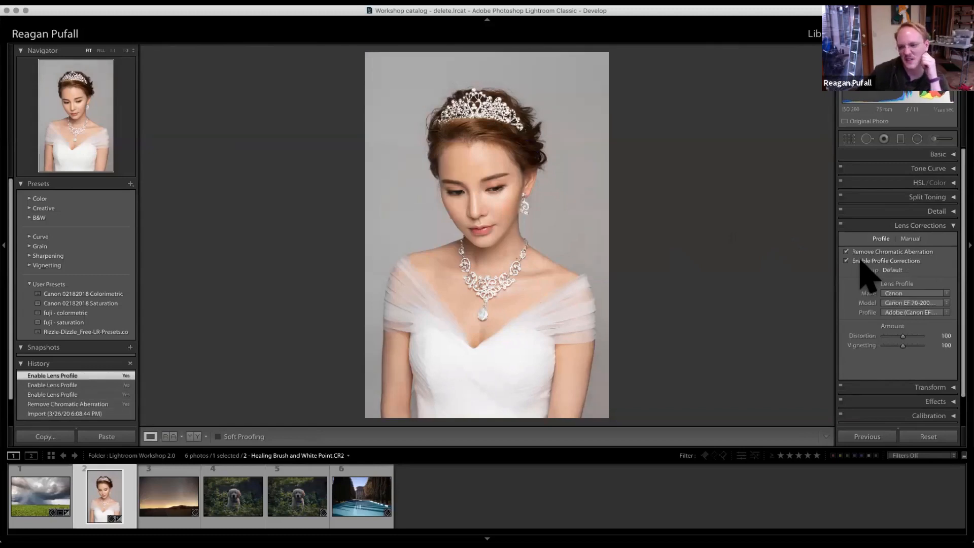
pyautogui.click(865, 278)
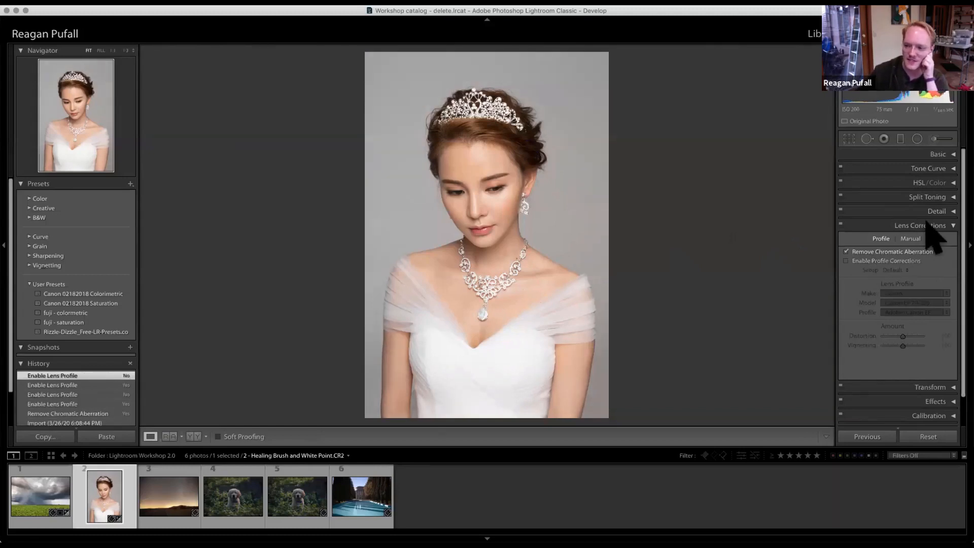
pyautogui.click(949, 225)
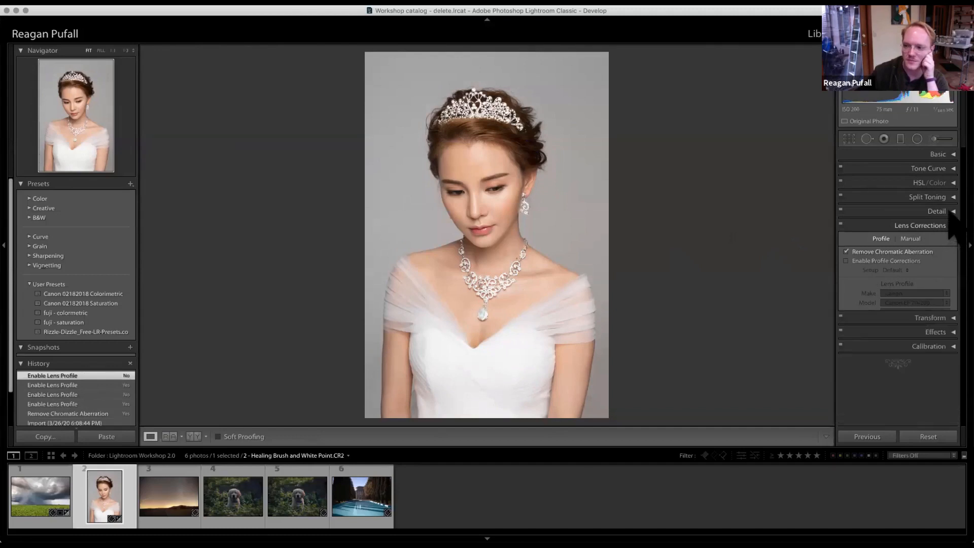
# Step: Set the portrait's white balance by sampling two different spots on the lower part of the white dress
pyautogui.click(950, 154)
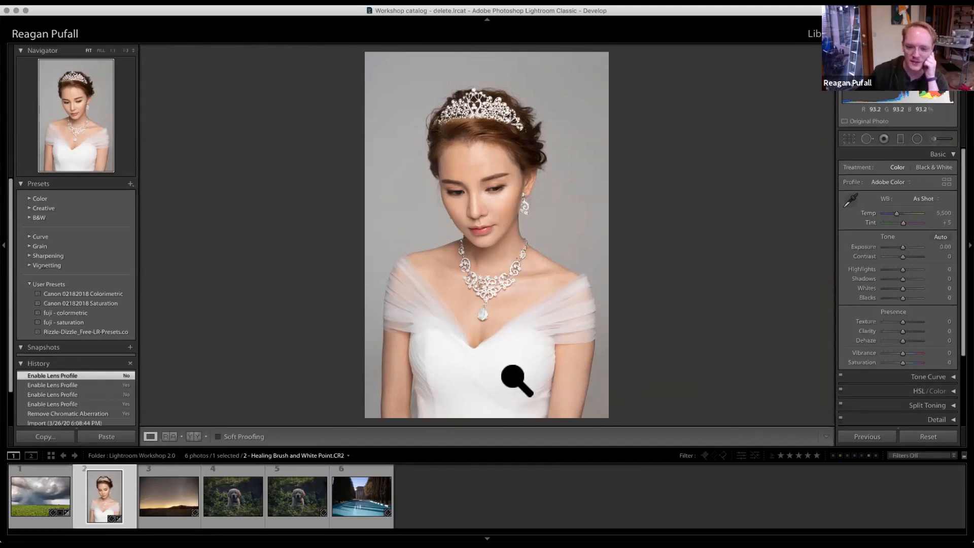
pyautogui.click(852, 200)
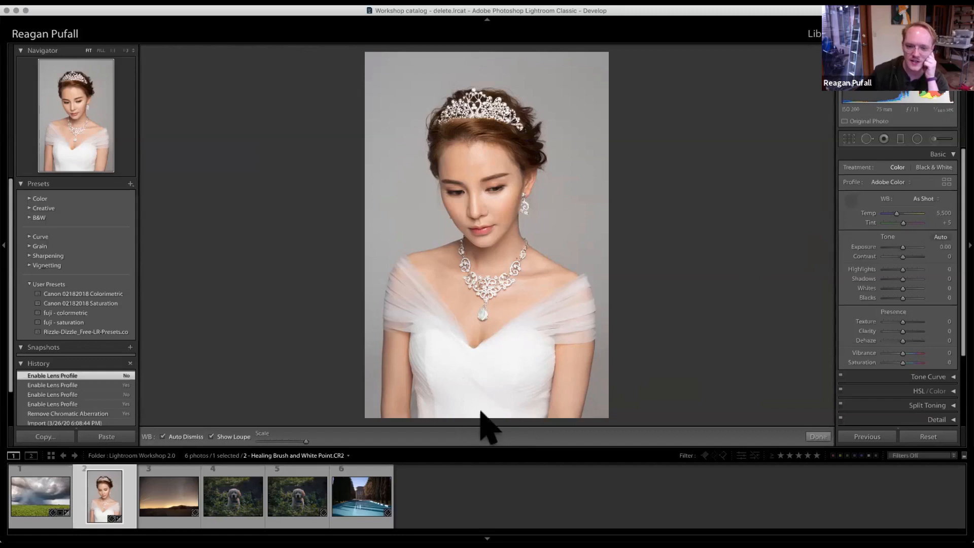
pyautogui.click(486, 392)
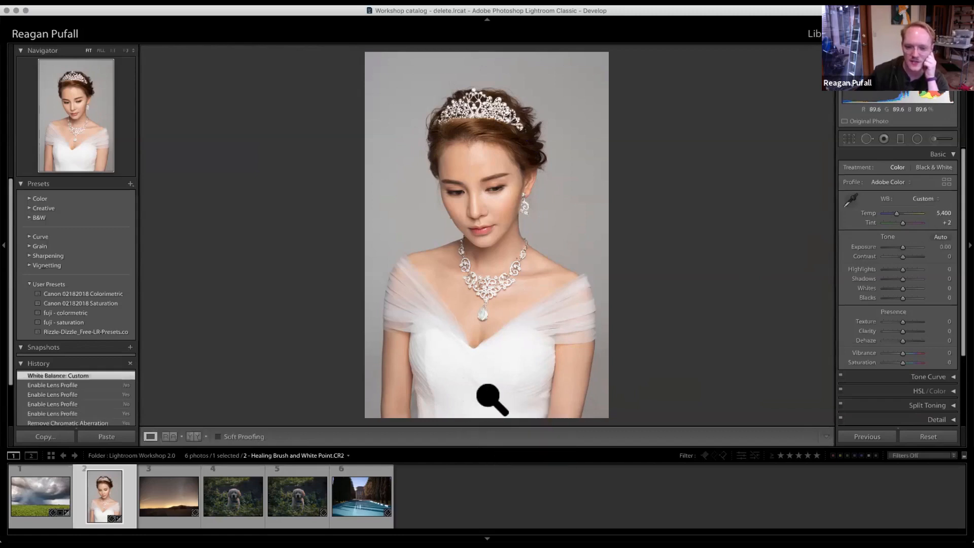
pyautogui.click(855, 194)
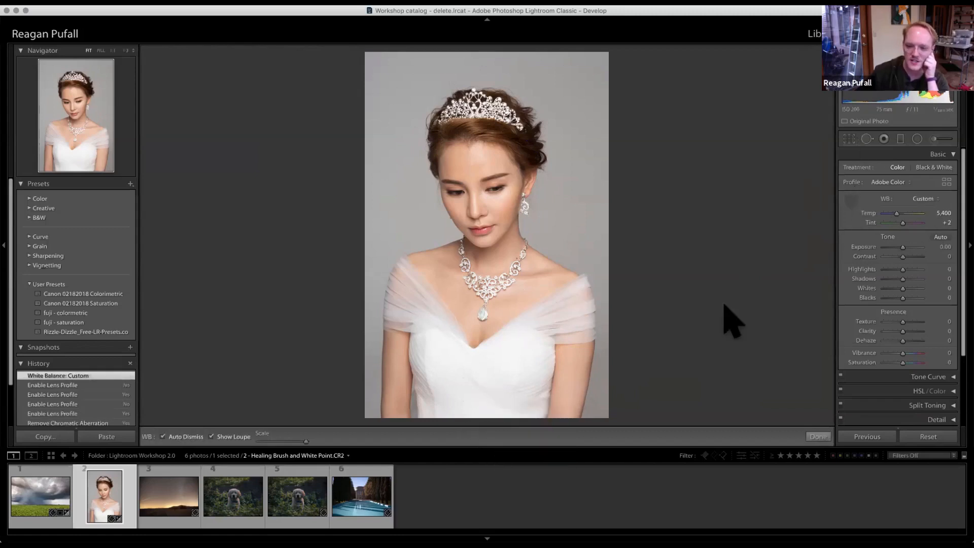
pyautogui.click(513, 384)
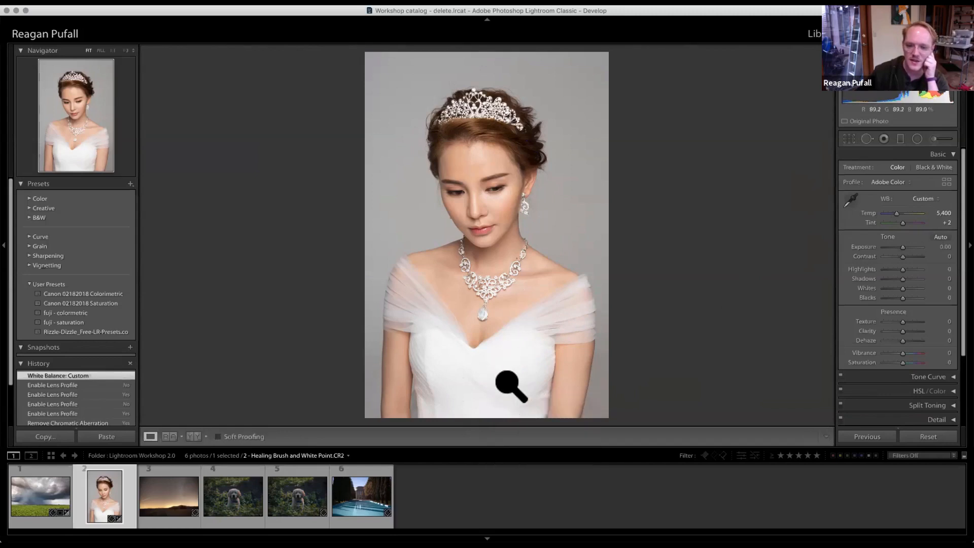
# Step: Shift the color temperature to 23,918, and correct the warm cast by sampling the white dress with the White Balance Selector
pyautogui.click(917, 213)
pyautogui.click(851, 201)
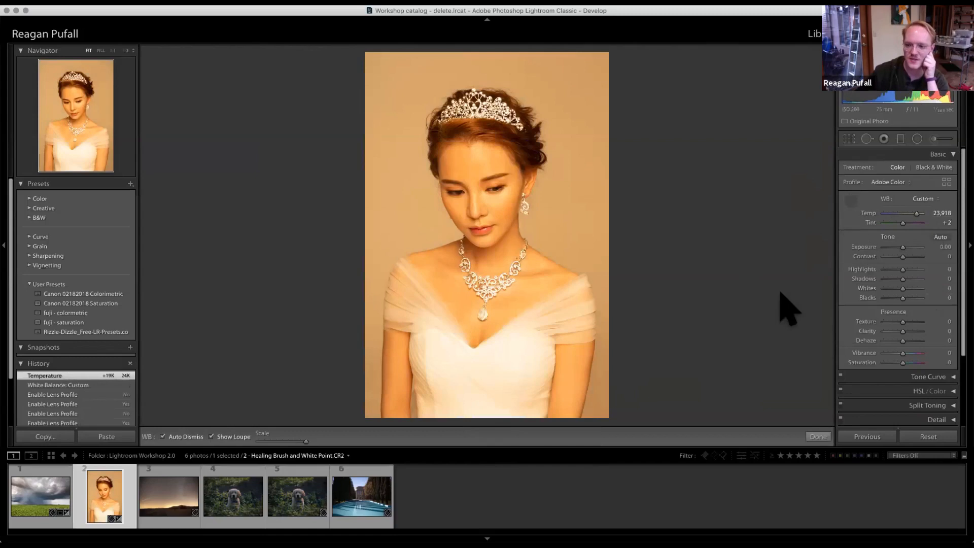
pyautogui.click(511, 385)
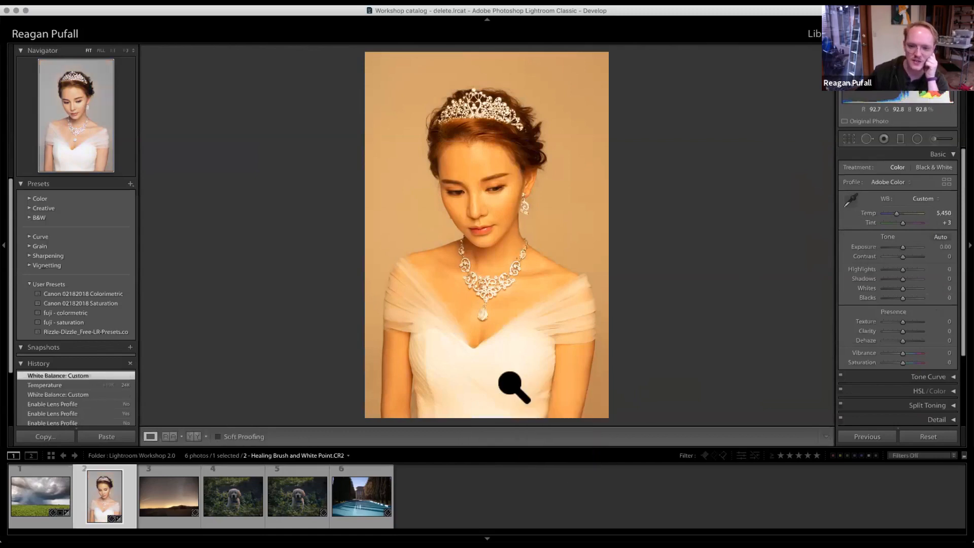
# Step: Set the white balance by sampling the gray studio background beside the bride's neck
pyautogui.click(850, 202)
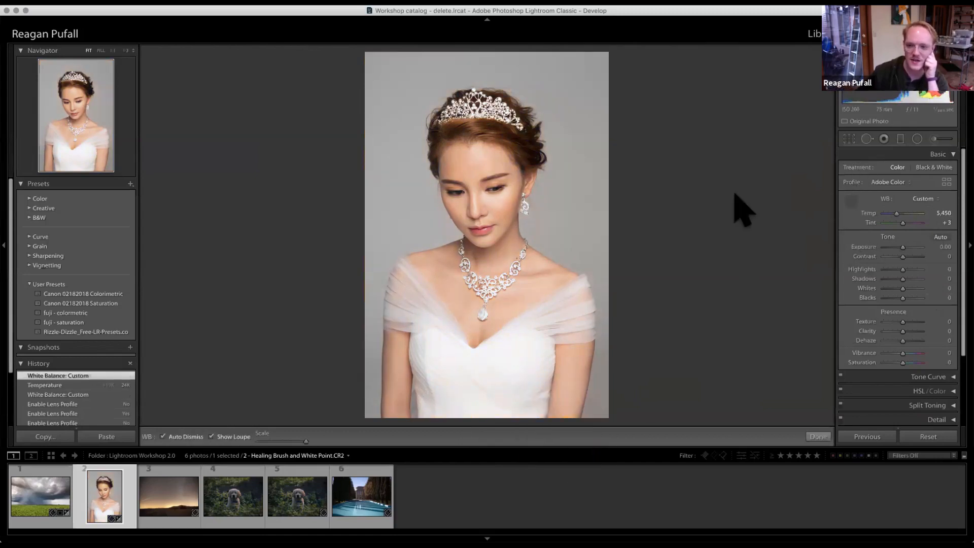
pyautogui.click(565, 216)
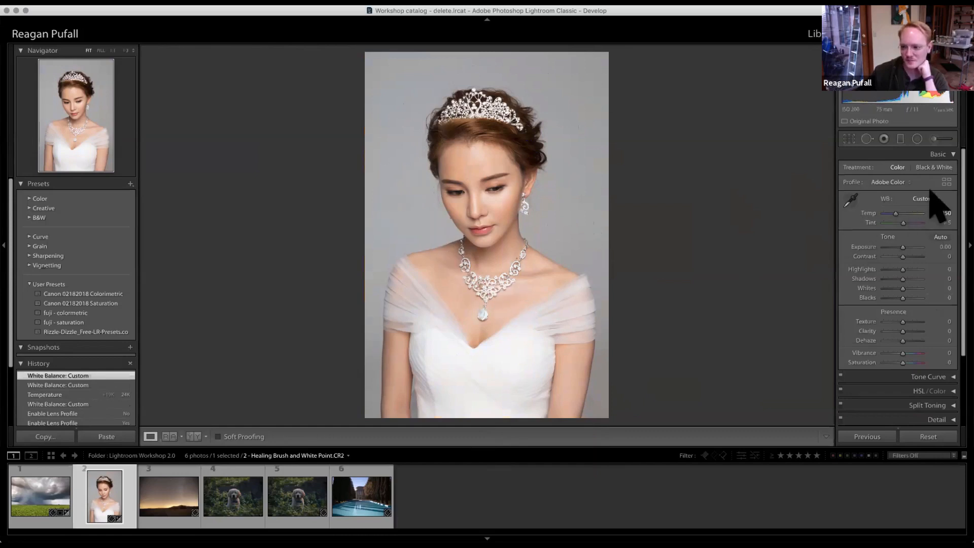
# Step: Remove the mole on the bride's neck beside the necklace with the Spot Removal tool in Heal mode at size 32
pyautogui.click(952, 154)
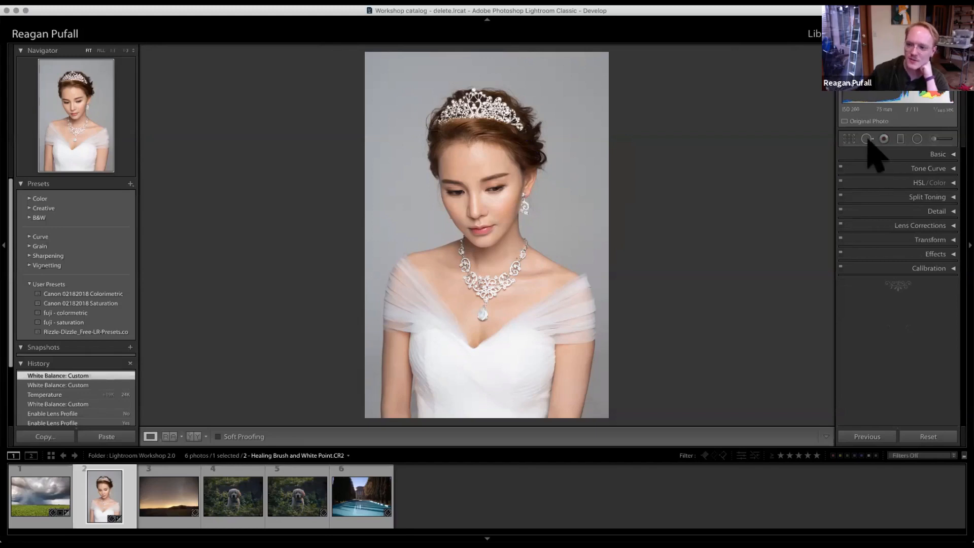
pyautogui.click(867, 140)
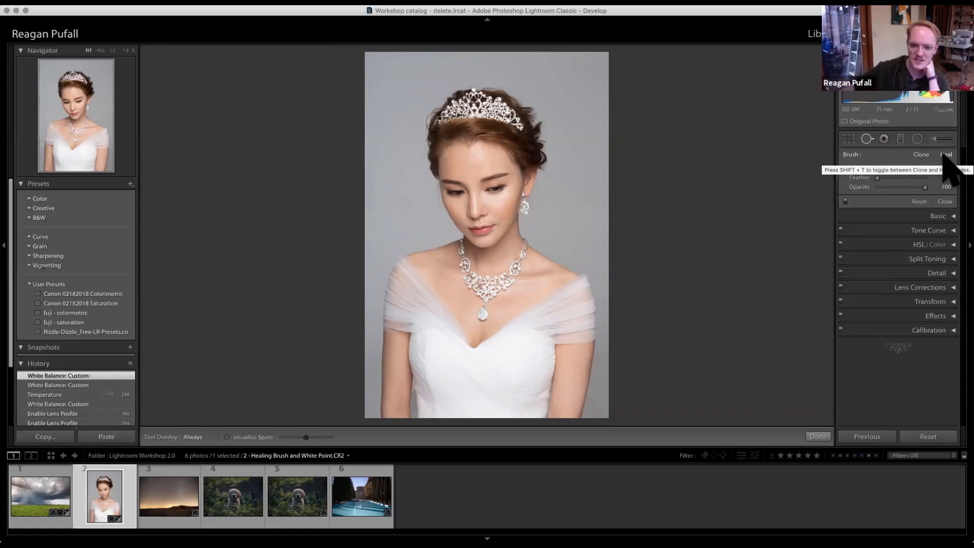
pyautogui.click(112, 51)
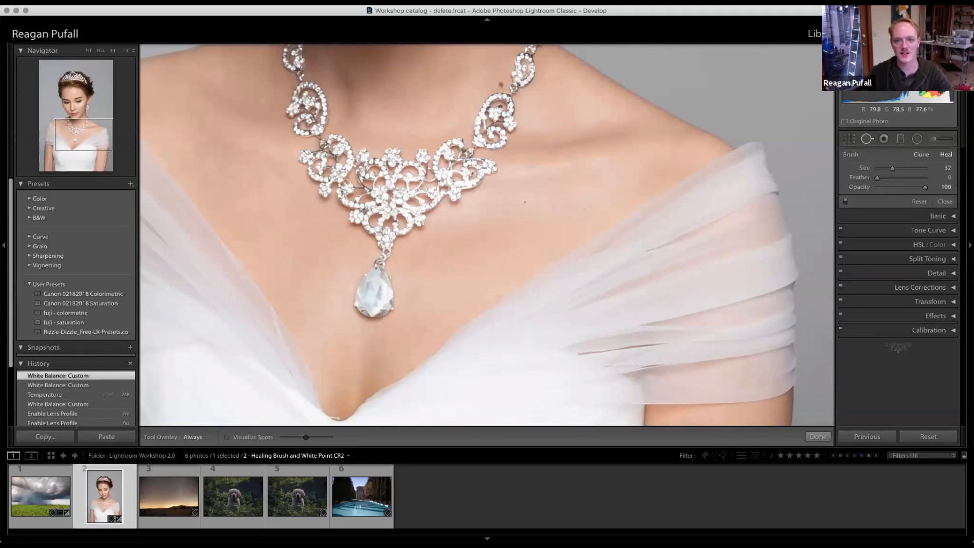
pyautogui.moveTo(488, 183); pyautogui.dragTo(486, 288)
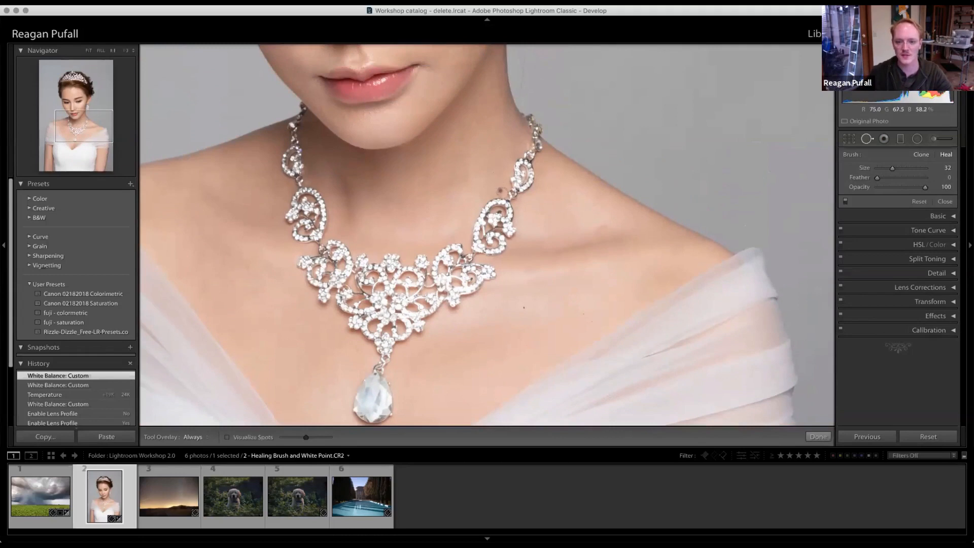
pyautogui.click(500, 190)
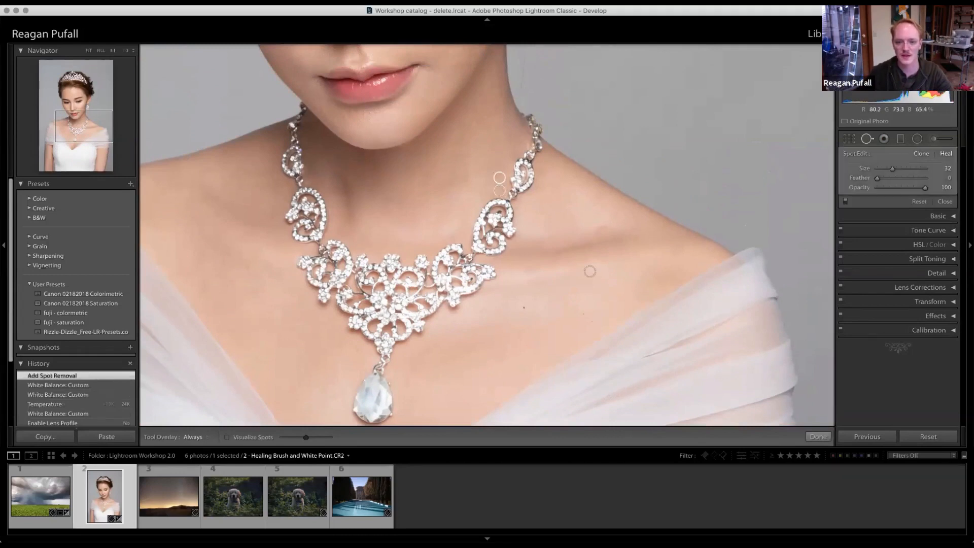
pyautogui.click(867, 140)
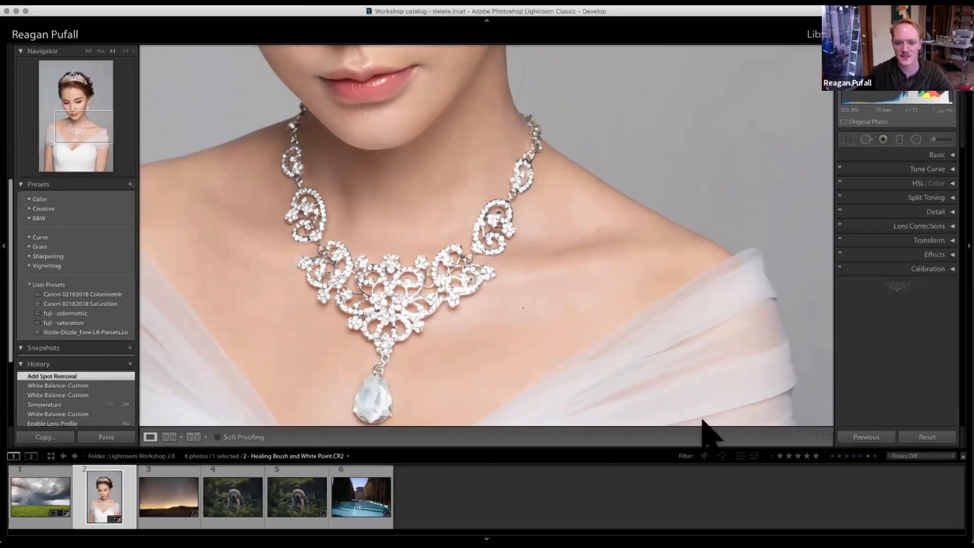
# Step: Heal the blemish on the bride's earlobe above the earring with a size 22 spot
pyautogui.click(867, 138)
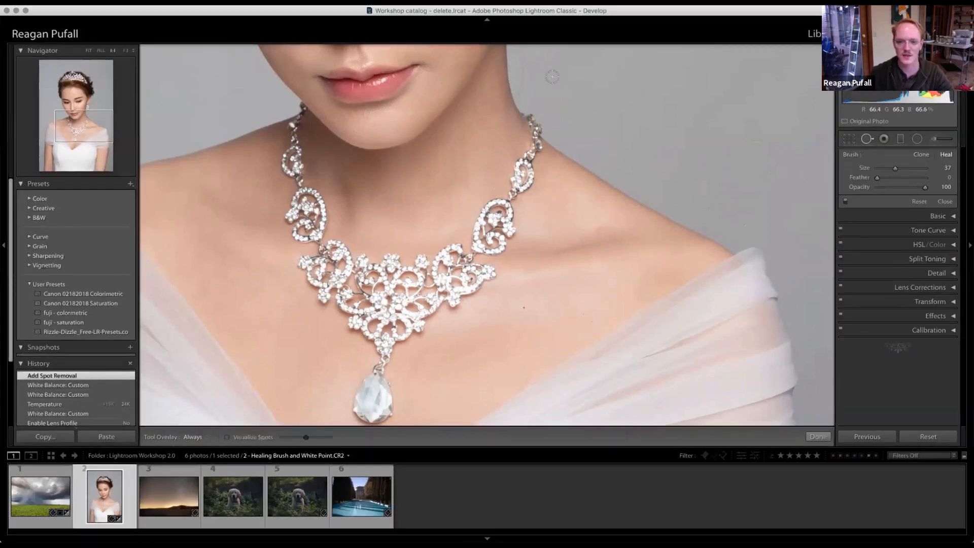
pyautogui.scroll(5, 552, 77)
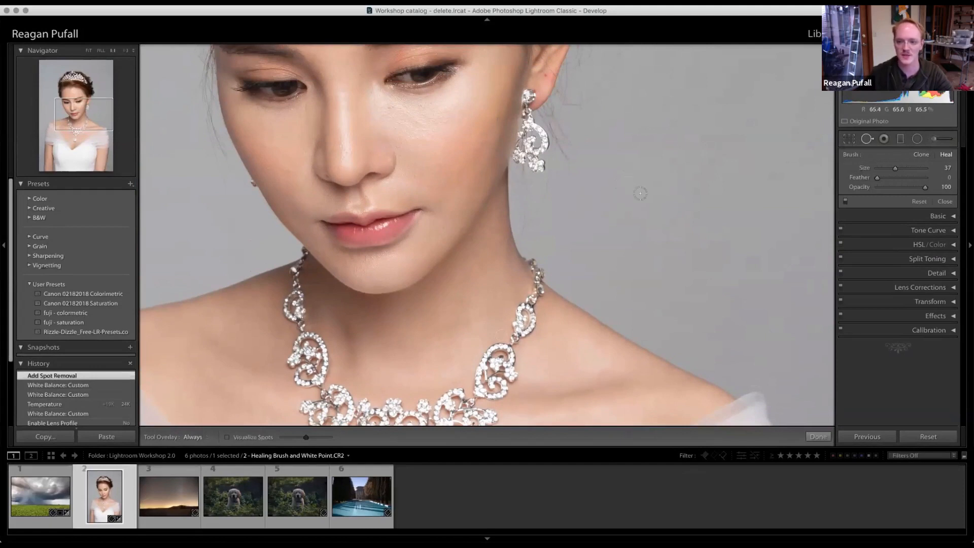
pyautogui.scroll(5, 499, 335)
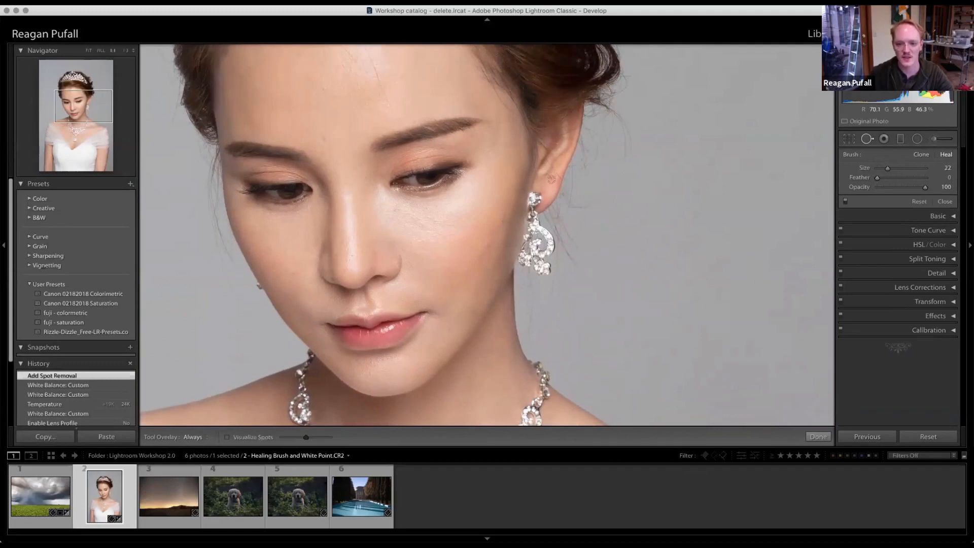
pyautogui.click(551, 177)
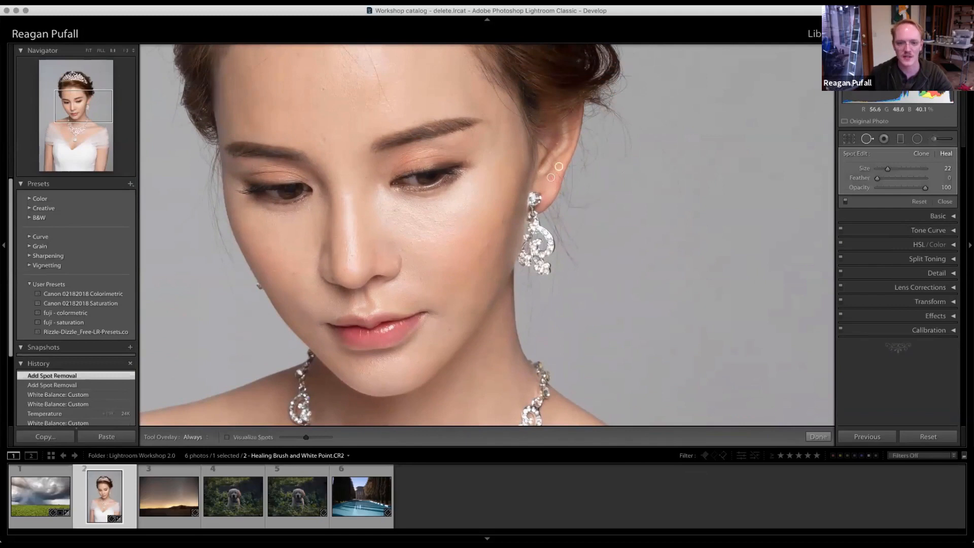
# Step: Heal the small blemishes on the bride's forehead, between the eyebrows, on the nose bridge and on the cheek near the earring
pyautogui.hscroll(-5, 440, 212)
pyautogui.scroll(3, 439, 212)
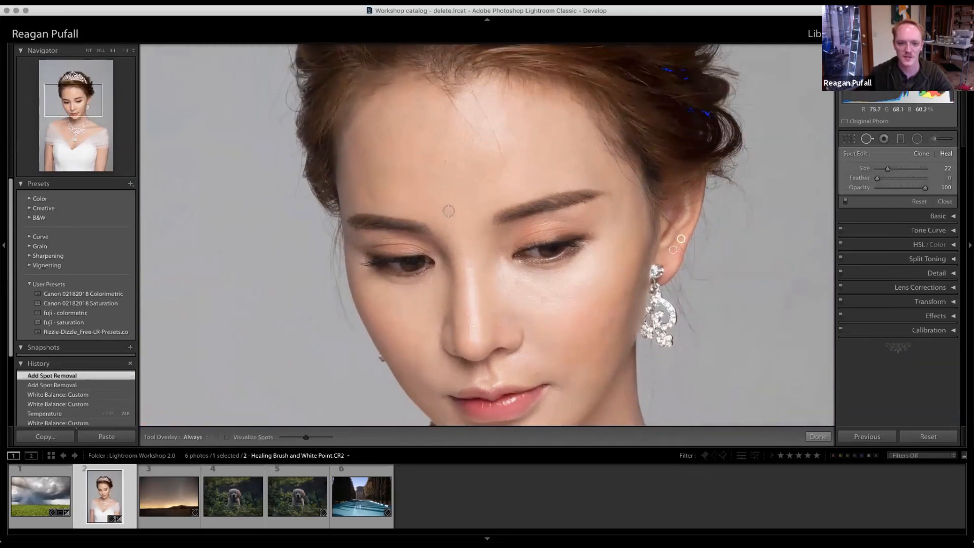
pyautogui.click(446, 213)
pyautogui.click(444, 162)
pyautogui.click(419, 127)
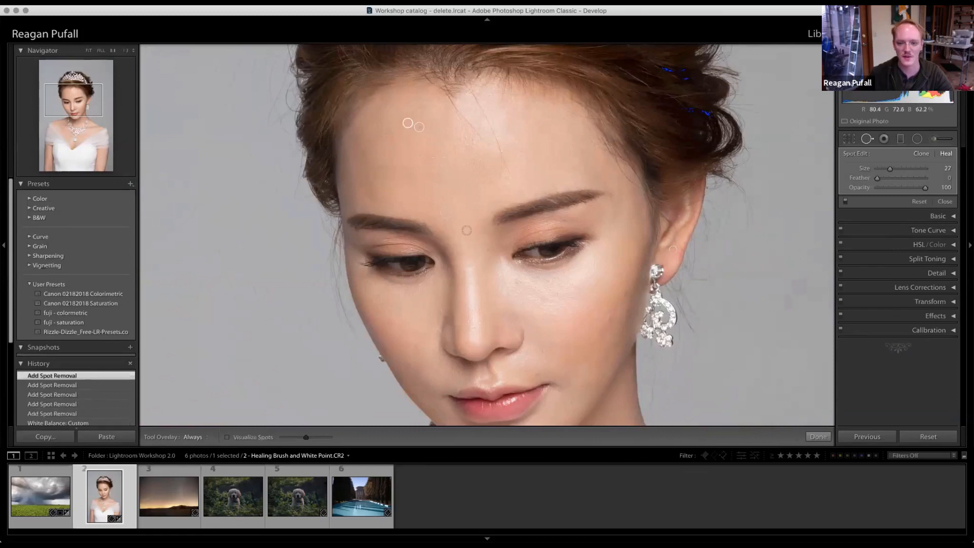
pyautogui.click(487, 250)
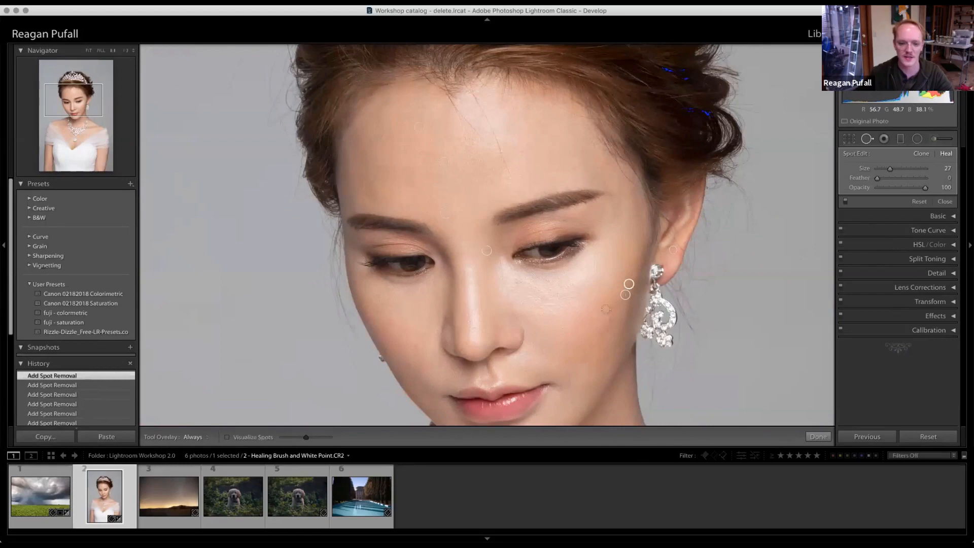
# Step: Try a size 76 heal spot where the necklace meets the edge of the neck, and undo it
pyautogui.scroll(-5, 487, 233)
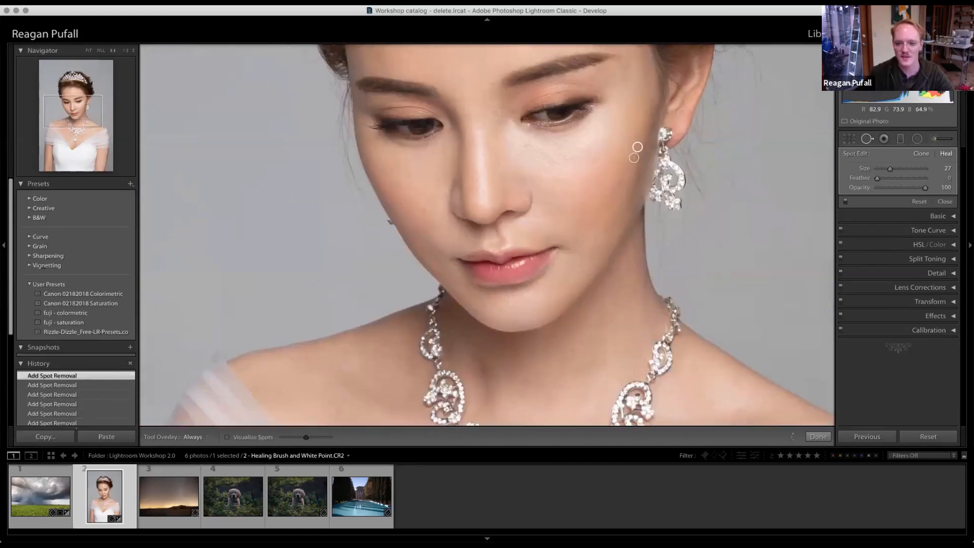
pyautogui.click(671, 309)
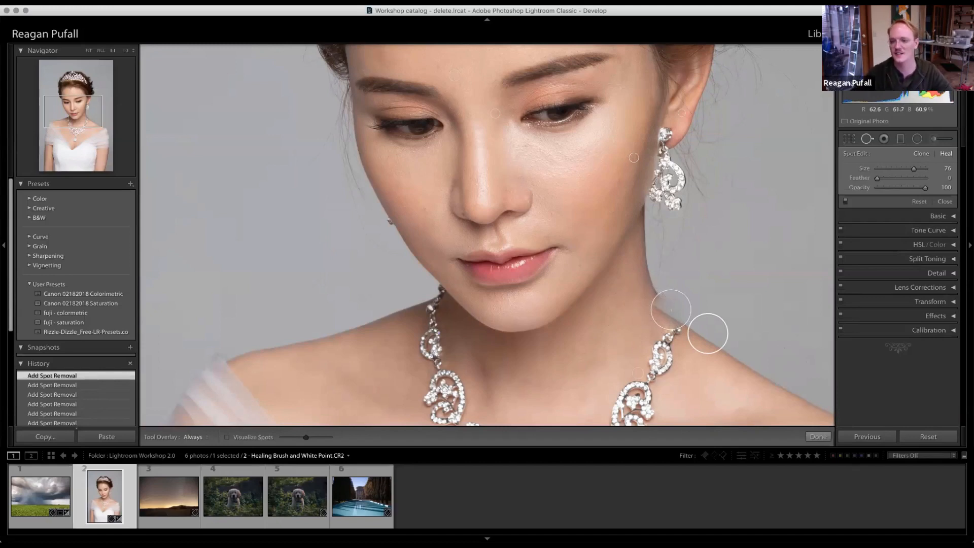
pyautogui.press('super+z')
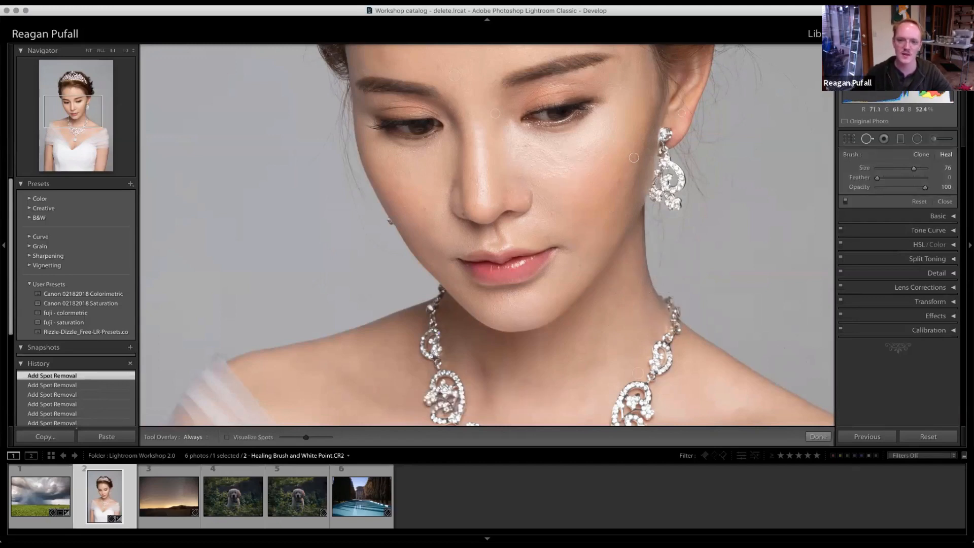
# Step: Paint a heal stroke over the bride's eye on the earring side, move its source area to the forehead, and close Spot Removal
pyautogui.scroll(2, 559, 113)
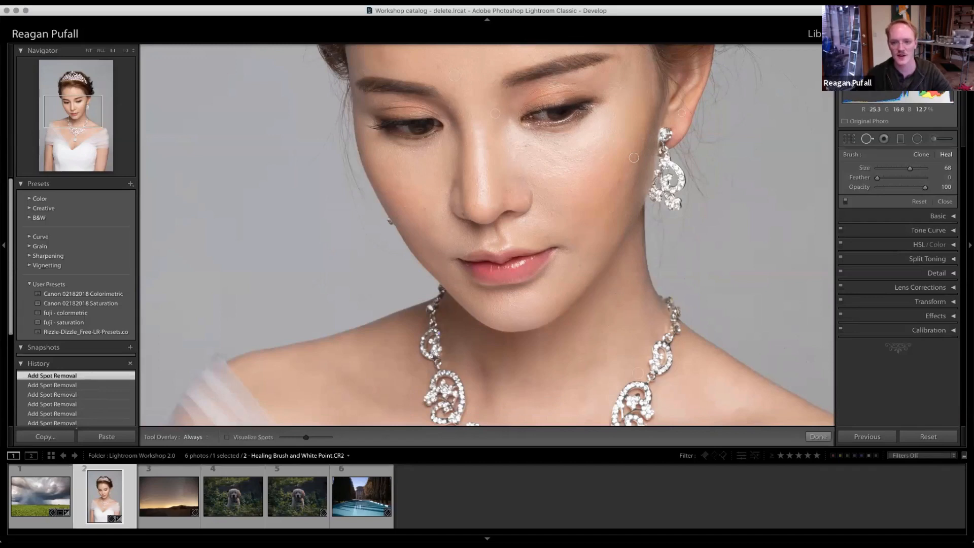
pyautogui.click(528, 117)
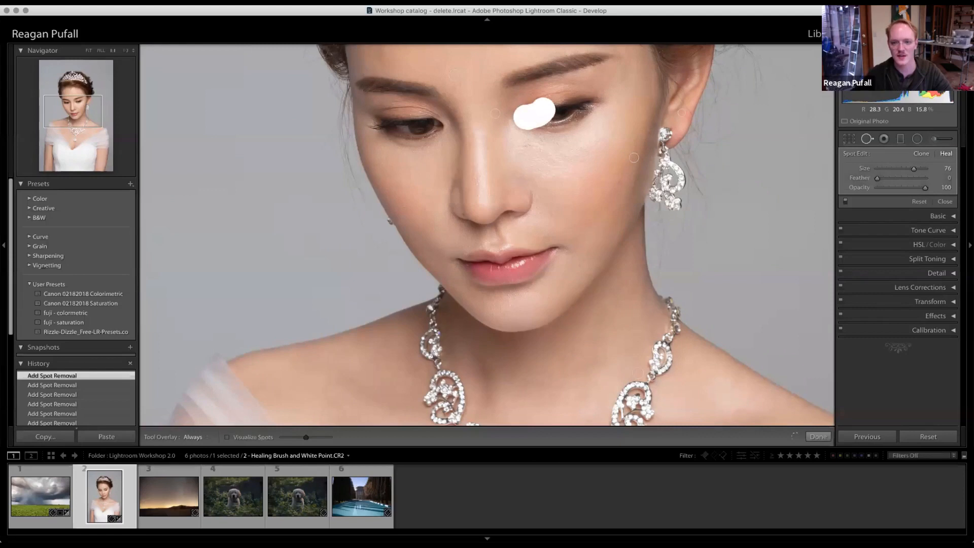
pyautogui.moveTo(551, 105); pyautogui.dragTo(580, 99)
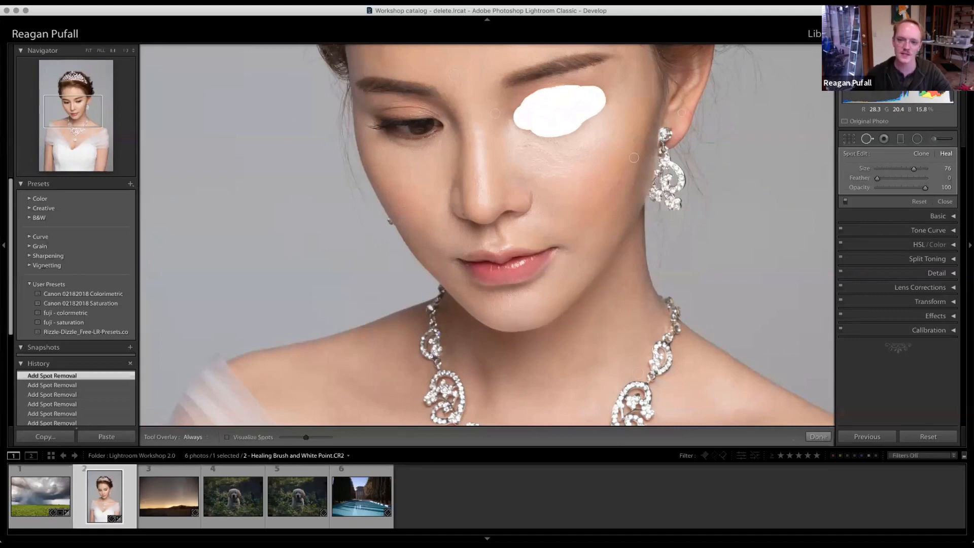
pyautogui.moveTo(602, 102); pyautogui.dragTo(604, 104)
pyautogui.moveTo(548, 244); pyautogui.dragTo(546, 293)
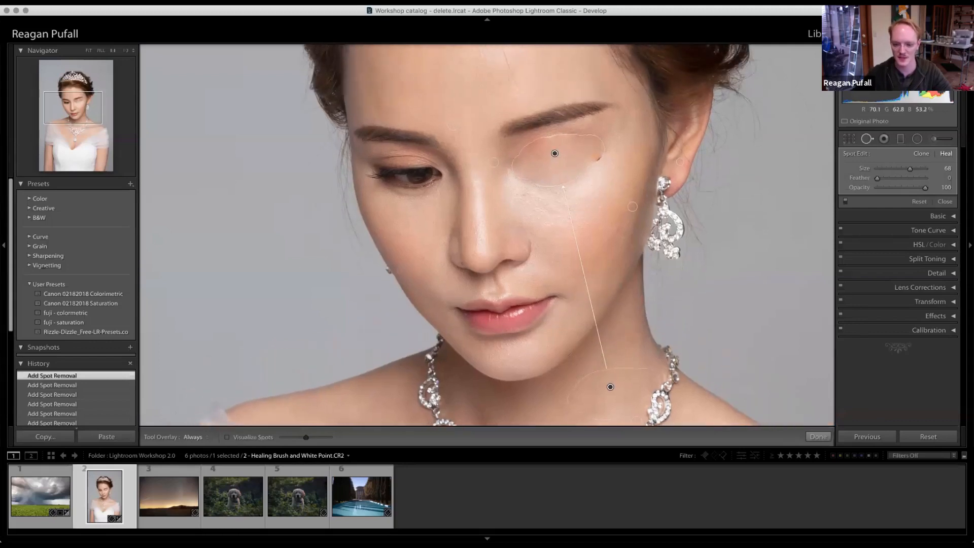
pyautogui.moveTo(531, 230)
pyautogui.mouseDown()
pyautogui.moveTo(485, 101)
pyautogui.moveTo(438, 72)
pyautogui.mouseUp()
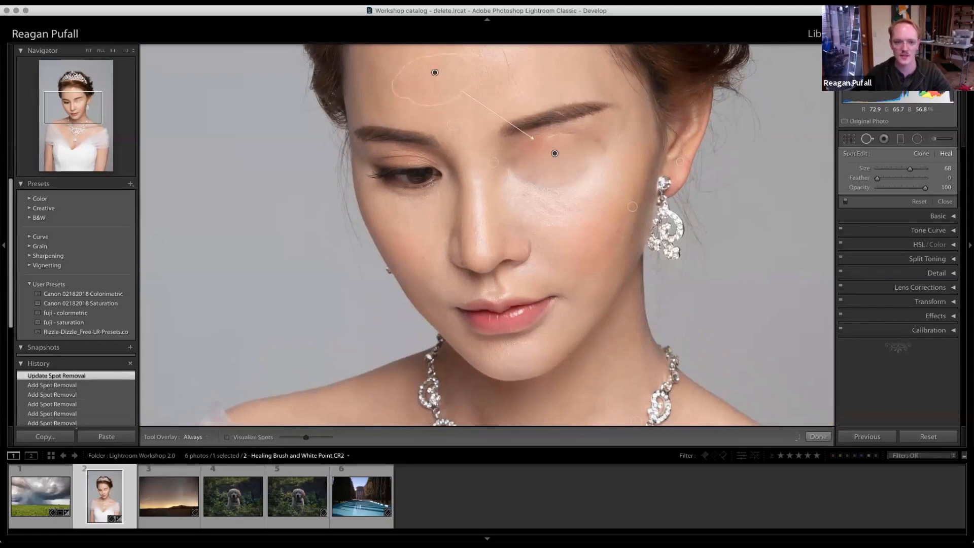
pyautogui.click(88, 50)
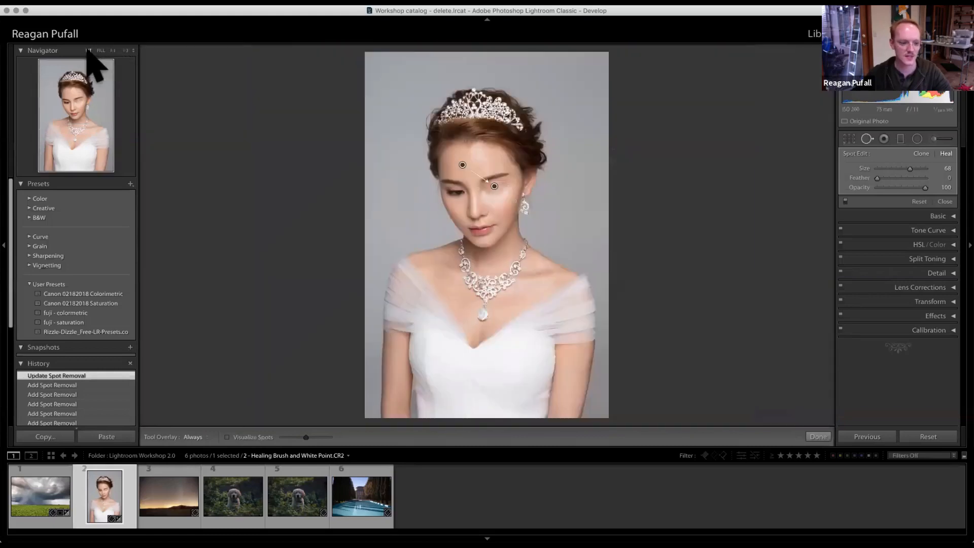
pyautogui.click(867, 139)
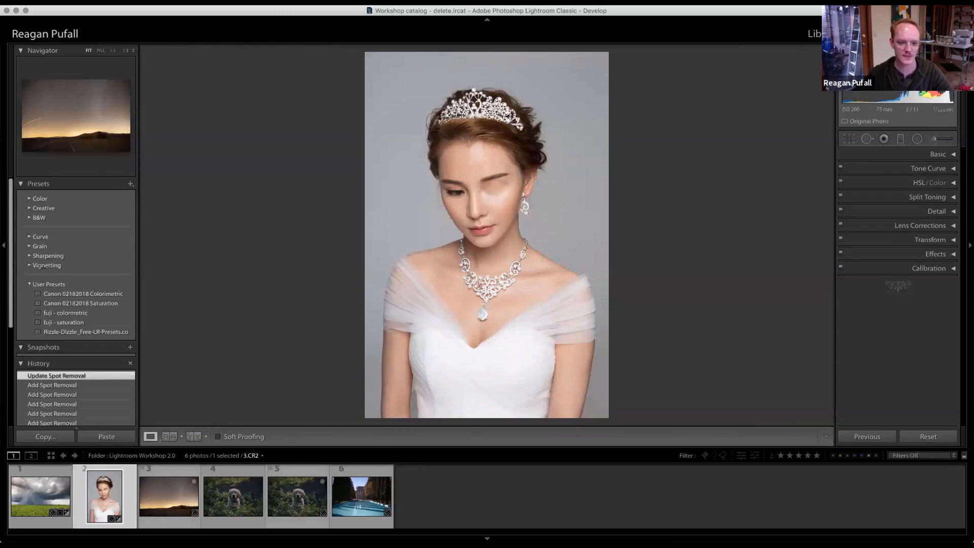
# Step: Open the night-sky photo 3.CR2 and examine the noise in the stars and dark foreground at 3:1 magnification
pyautogui.click(168, 497)
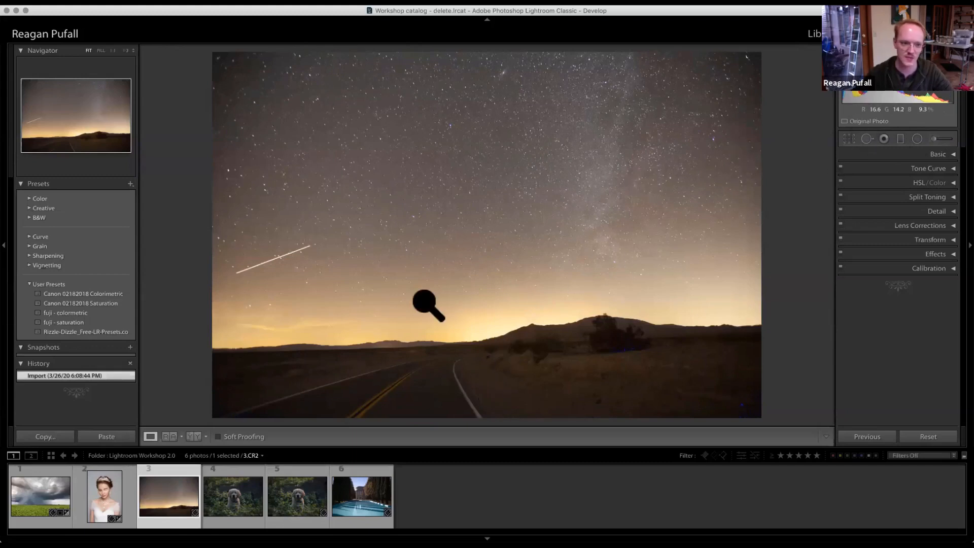
pyautogui.click(127, 50)
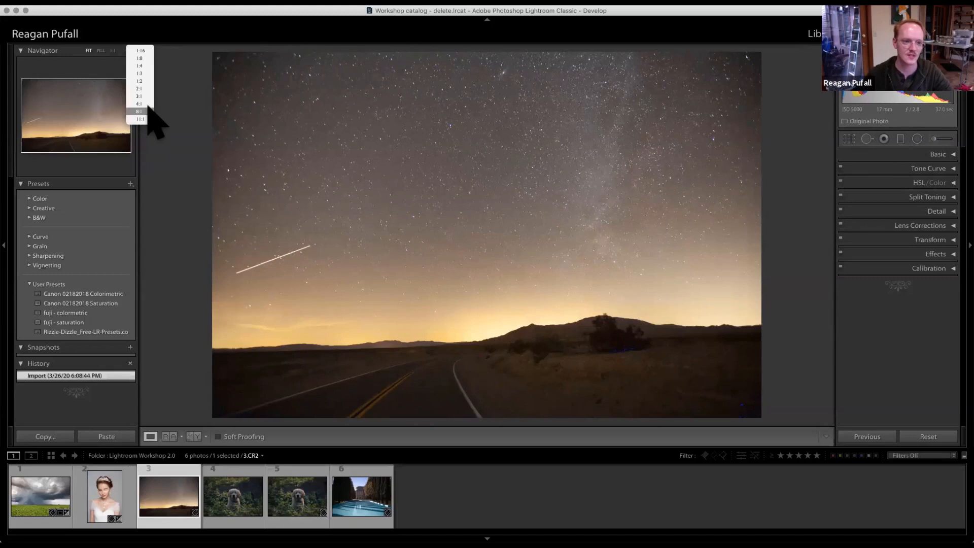
pyautogui.click(144, 96)
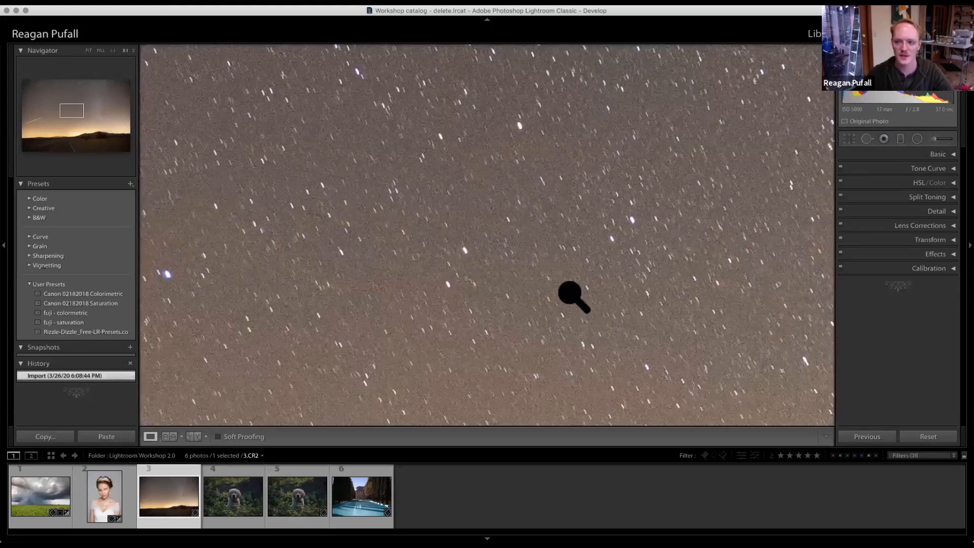
pyautogui.click(569, 288)
pyautogui.click(567, 339)
pyautogui.moveTo(567, 339); pyautogui.dragTo(556, 100)
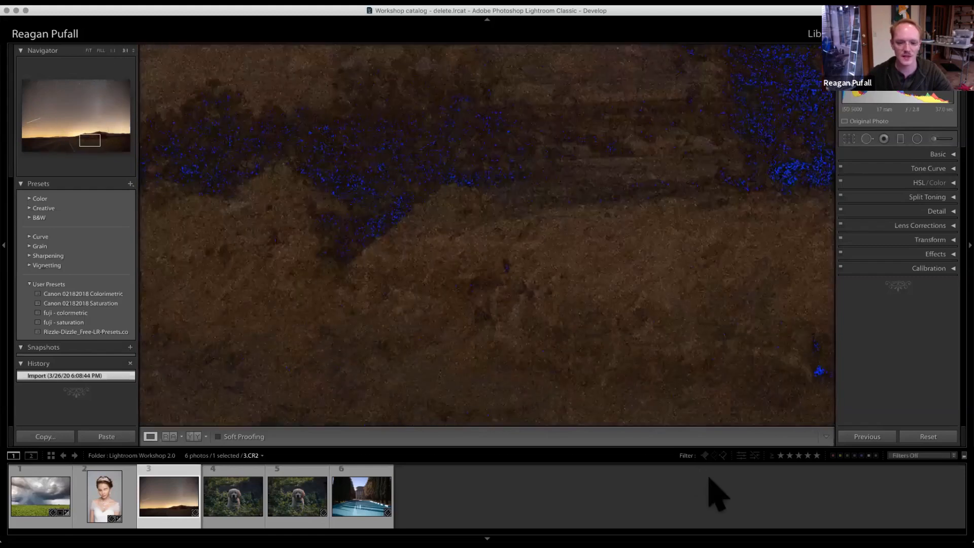
pyautogui.scroll(-5, 564, 369)
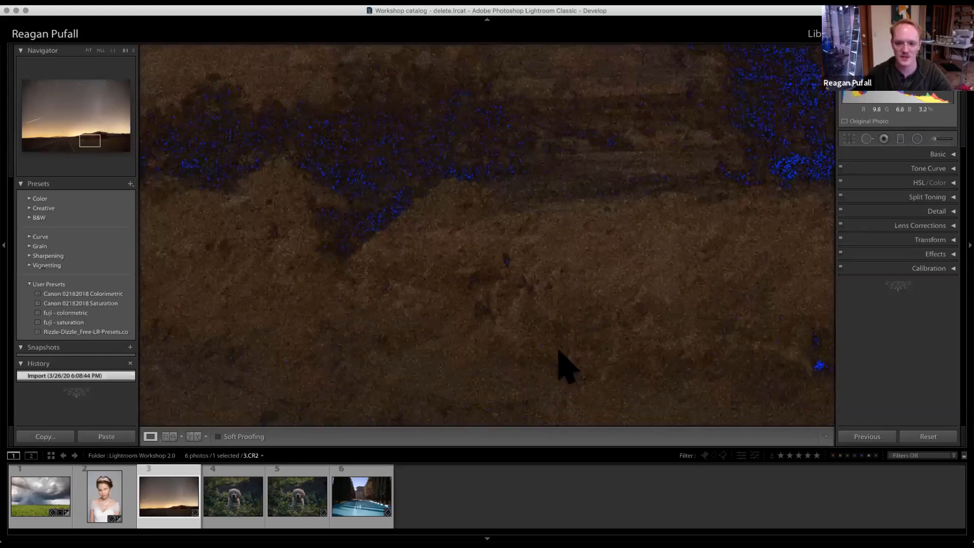
pyautogui.scroll(7, 575, 355)
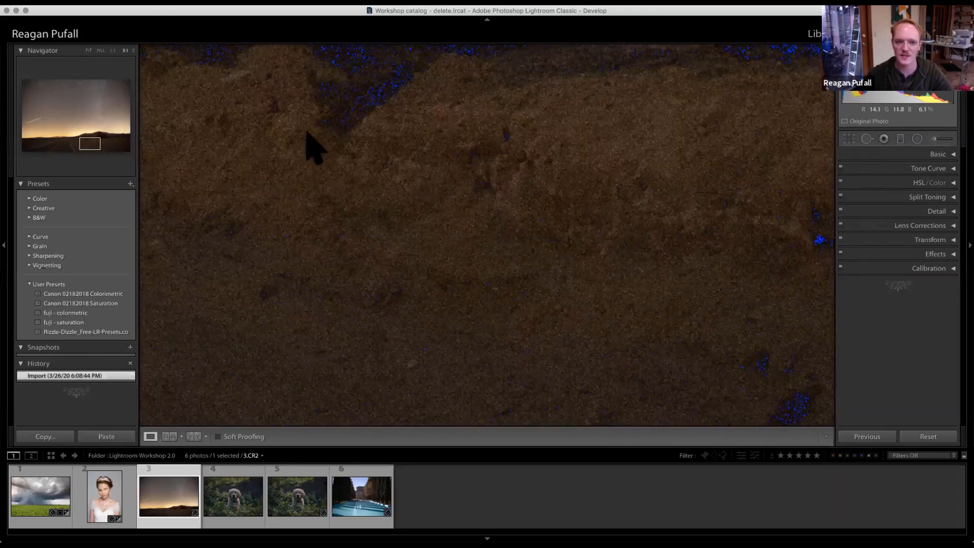
# Step: Set the Luminance noise reduction of the night-sky photo to 75
pyautogui.click(130, 51)
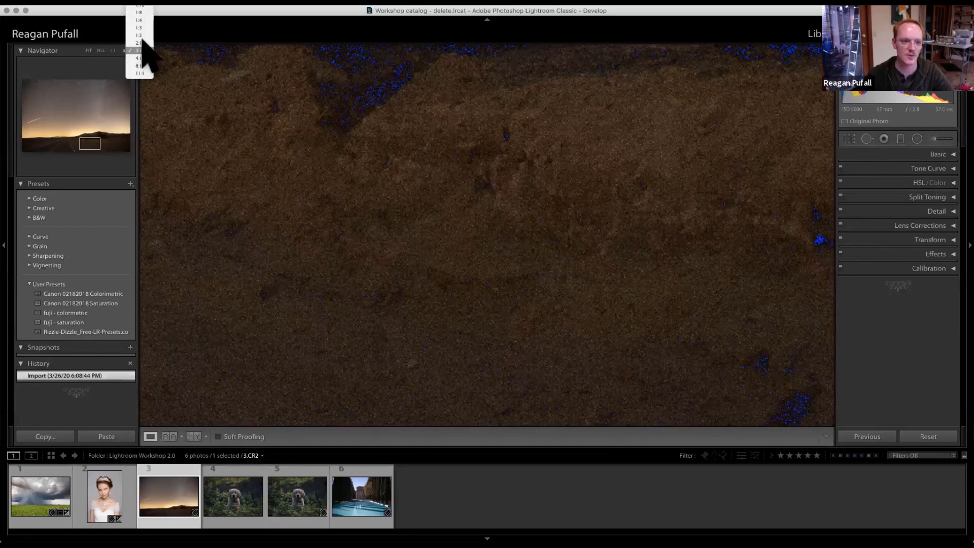
pyautogui.click(114, 52)
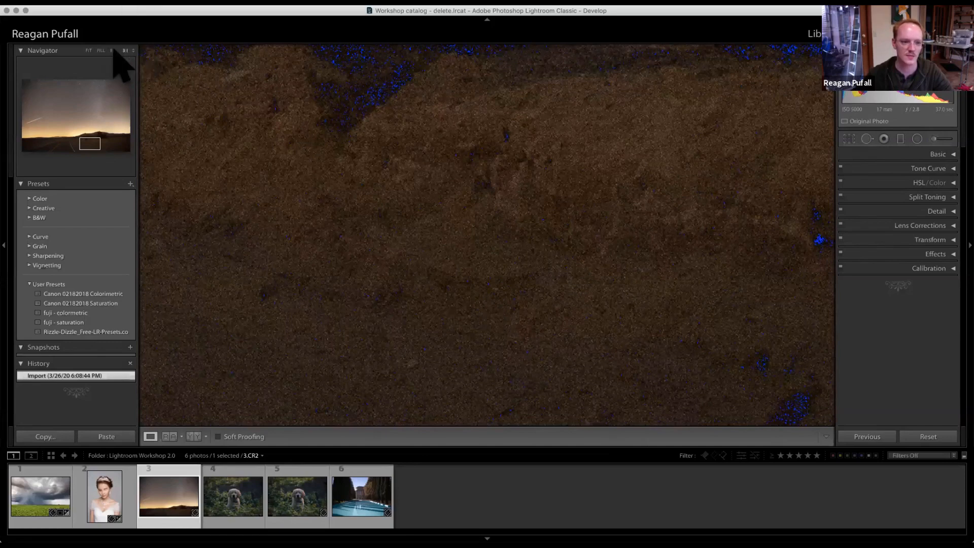
pyautogui.click(113, 50)
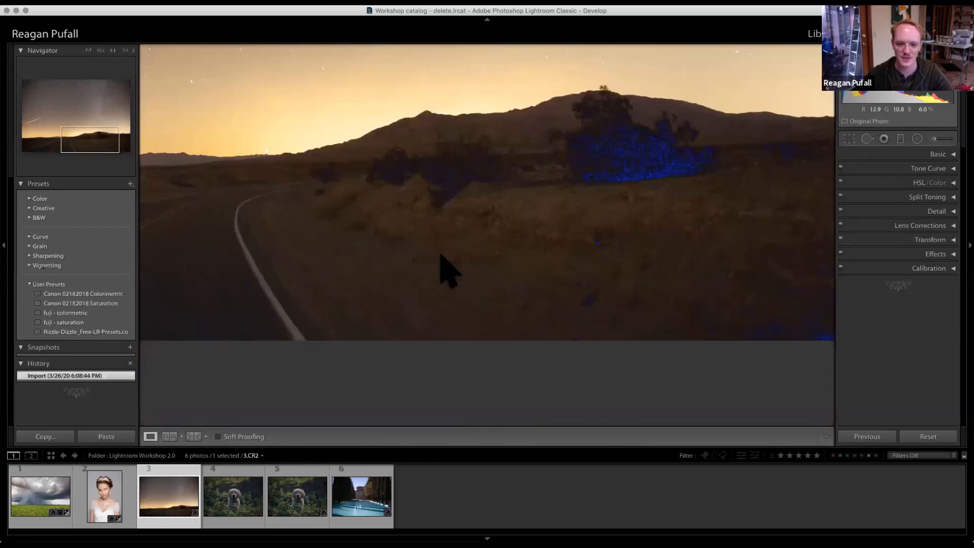
pyautogui.click(439, 269)
pyautogui.click(506, 330)
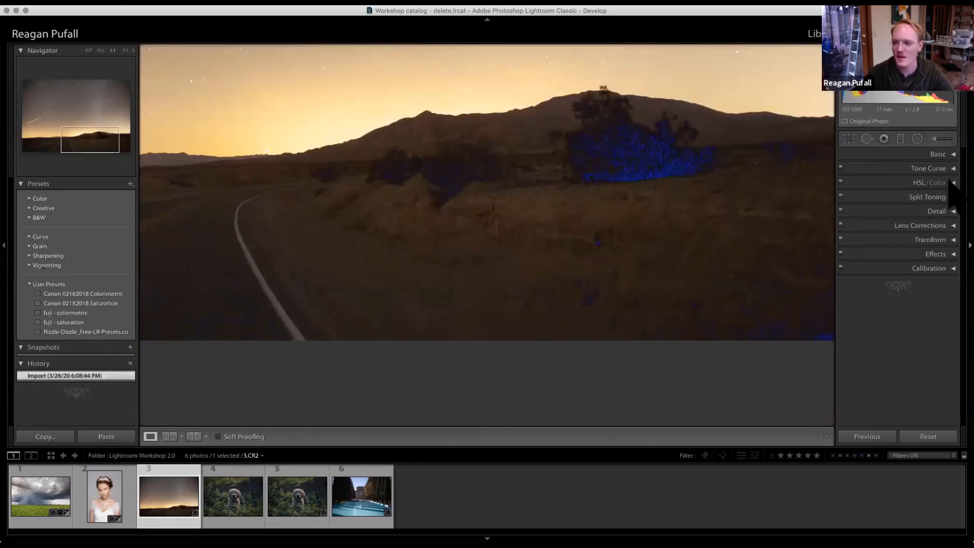
pyautogui.click(950, 212)
pyautogui.scroll(-3, 908, 310)
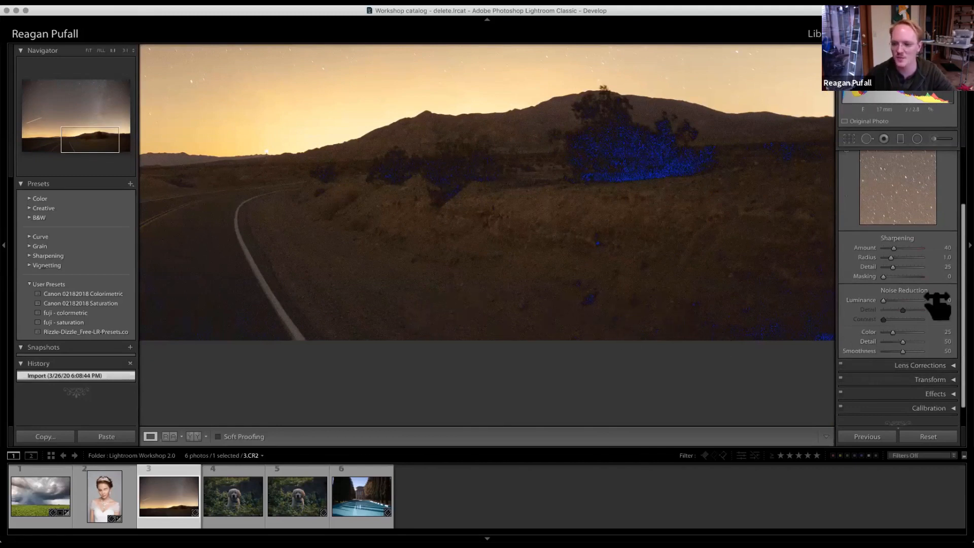
pyautogui.moveTo(884, 300); pyautogui.dragTo(912, 303)
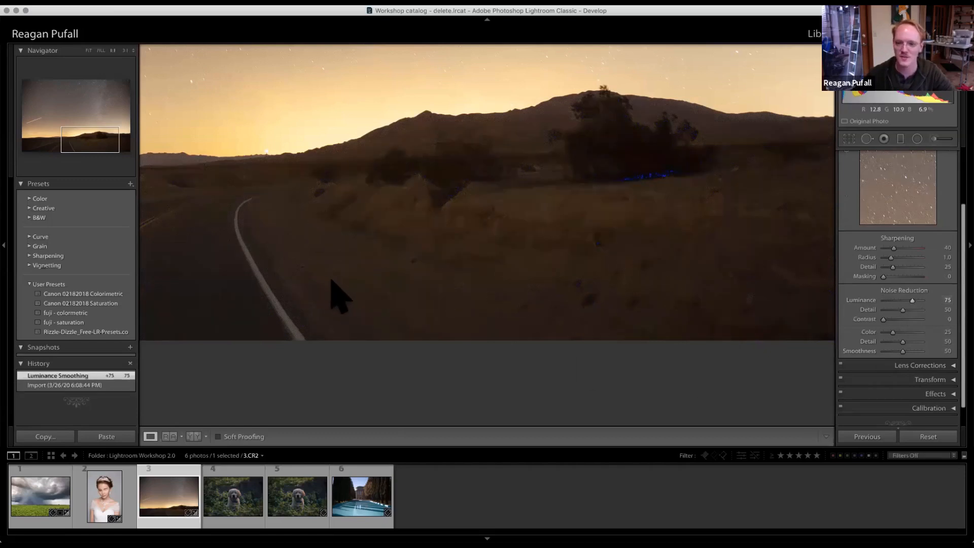
# Step: Check the smoothed sky and foreground, and set the Luminance noise reduction Detail to 89 and Contrast to 80
pyautogui.scroll(10, 585, 217)
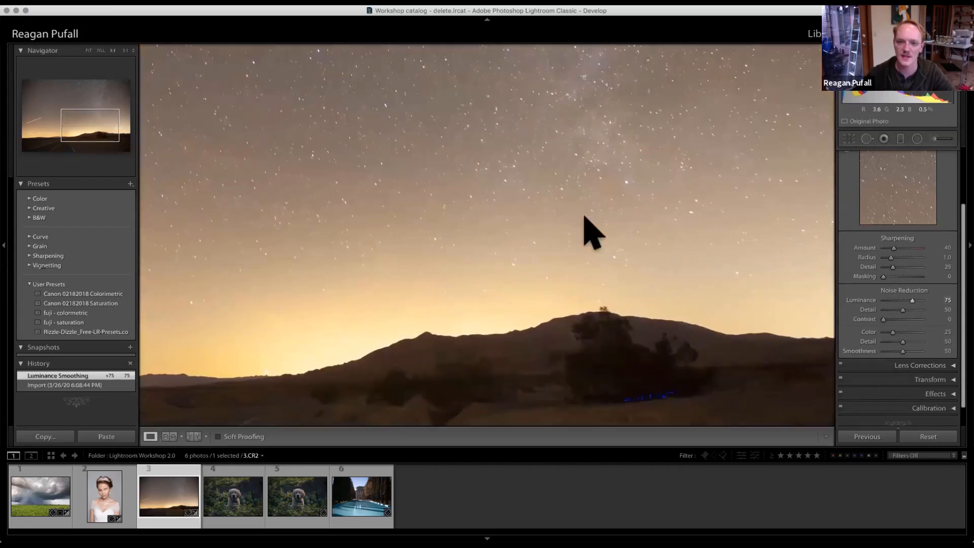
pyautogui.scroll(5, 584, 217)
pyautogui.scroll(-3, 505, 233)
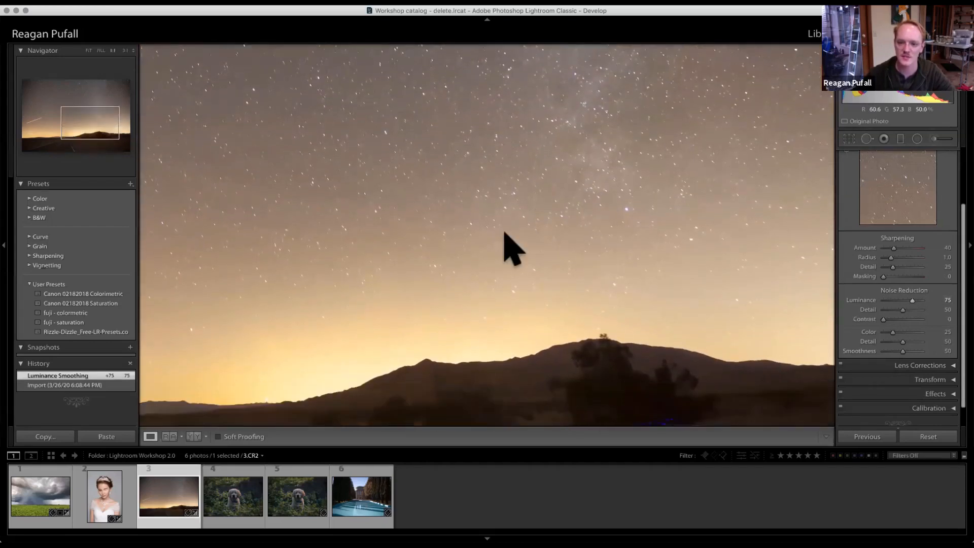
pyautogui.scroll(-5, 504, 232)
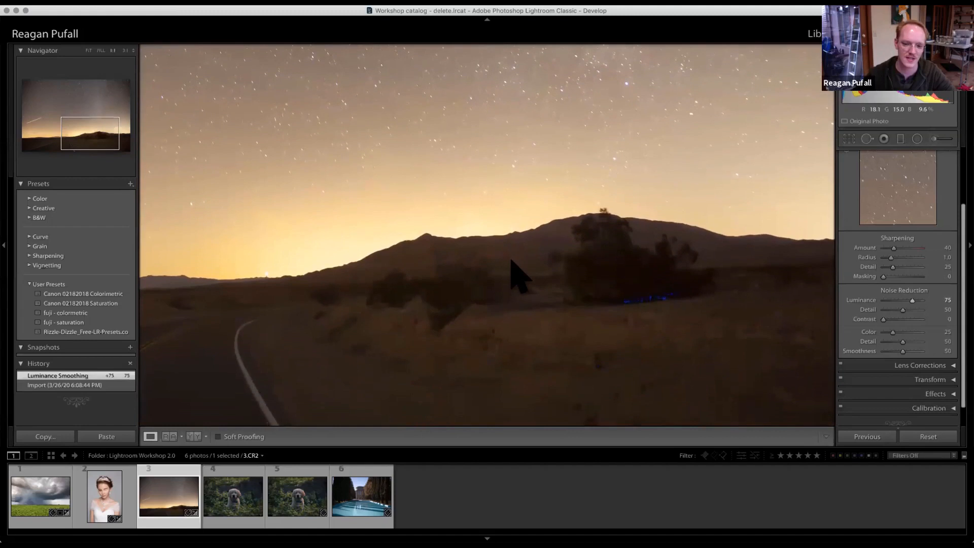
pyautogui.scroll(-4, 511, 272)
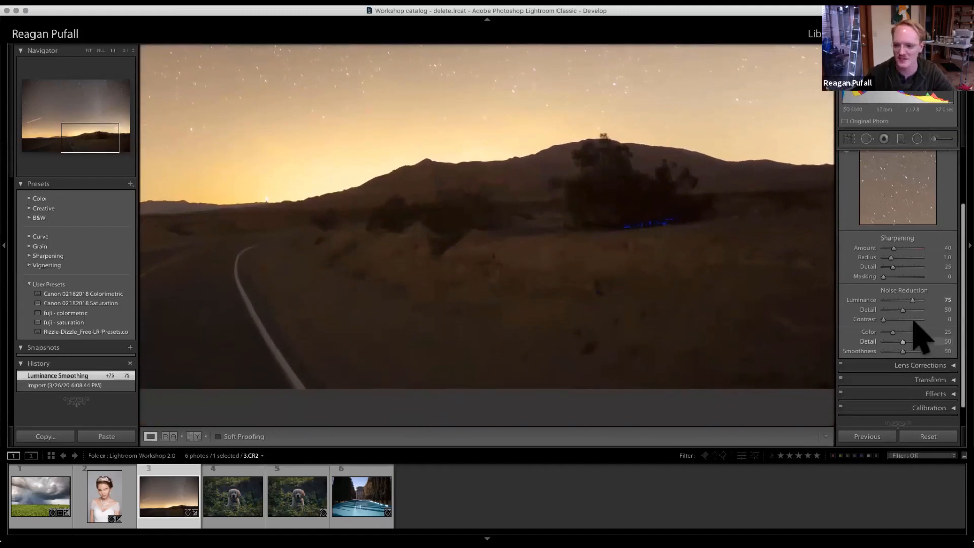
pyautogui.moveTo(902, 308); pyautogui.dragTo(917, 309)
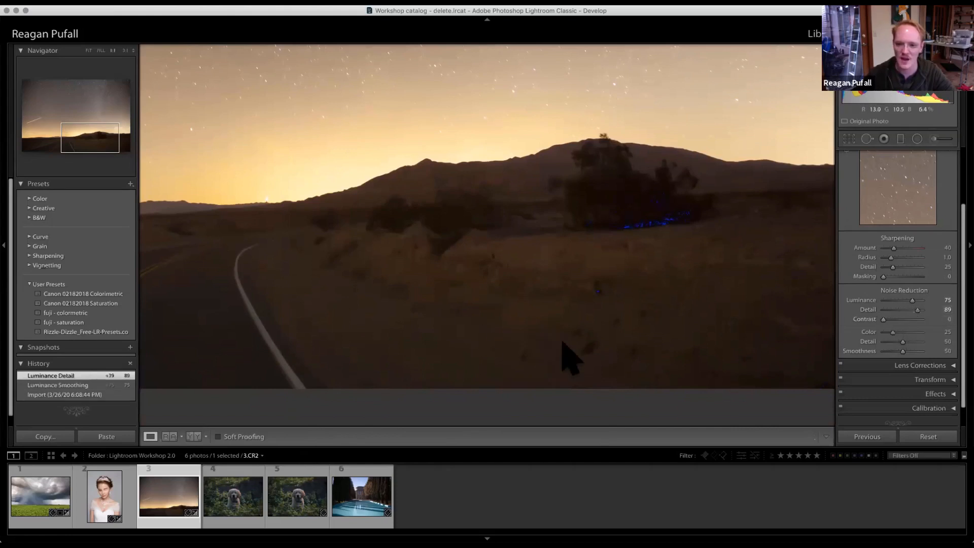
pyautogui.moveTo(883, 320); pyautogui.dragTo(914, 320)
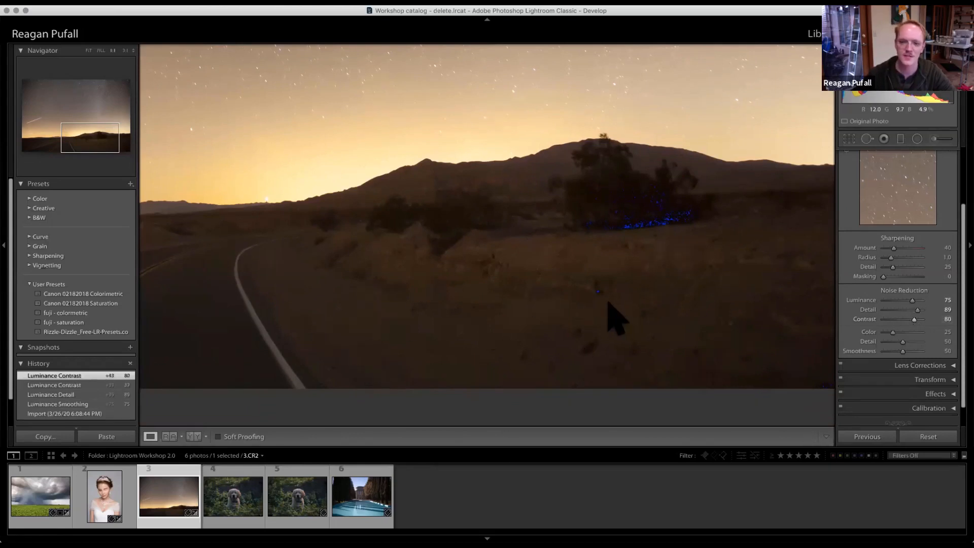
pyautogui.scroll(5, 613, 319)
pyautogui.scroll(-1, 604, 402)
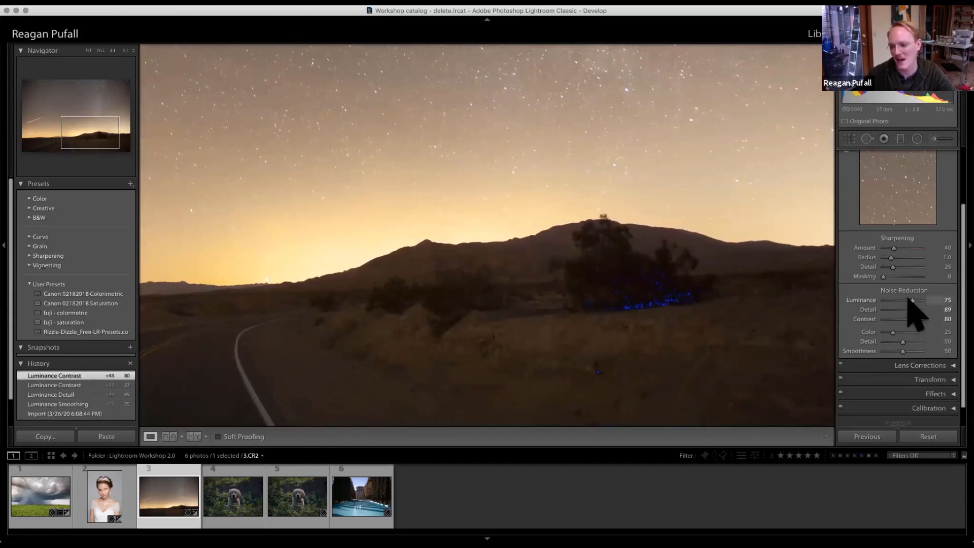
# Step: Compare the puppy photos 4 - jpg.jpg and 4 - raw.CR2 by switching between them with the whole image fitted in view
pyautogui.click(232, 501)
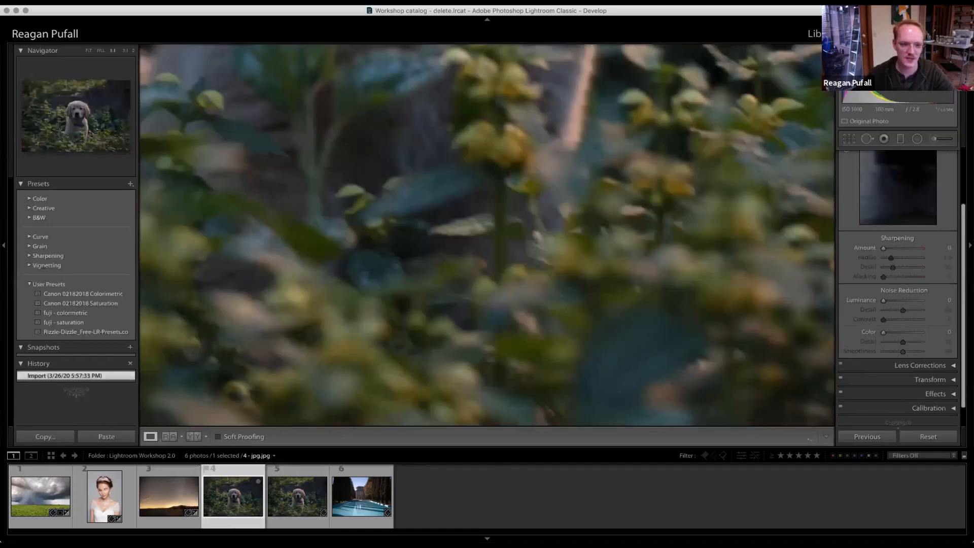
pyautogui.click(89, 50)
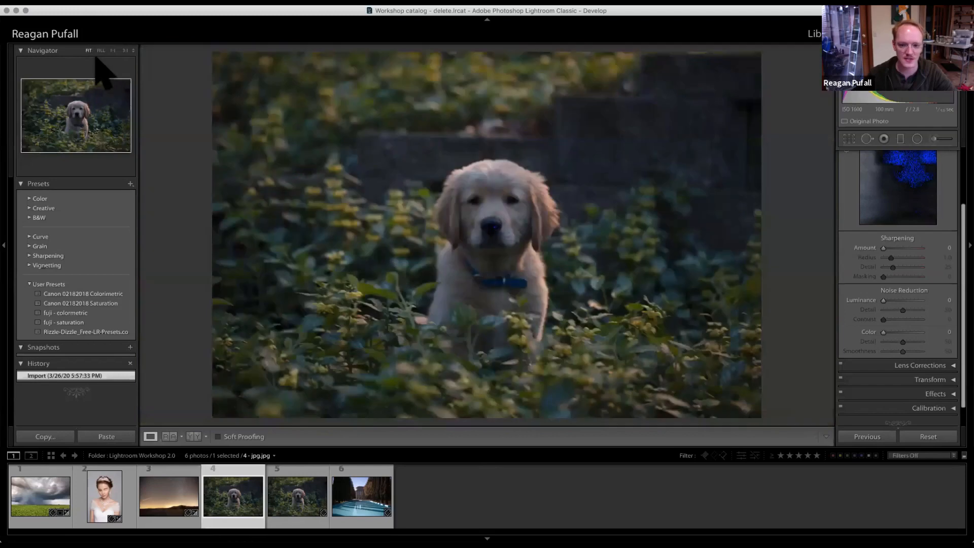
pyautogui.click(297, 497)
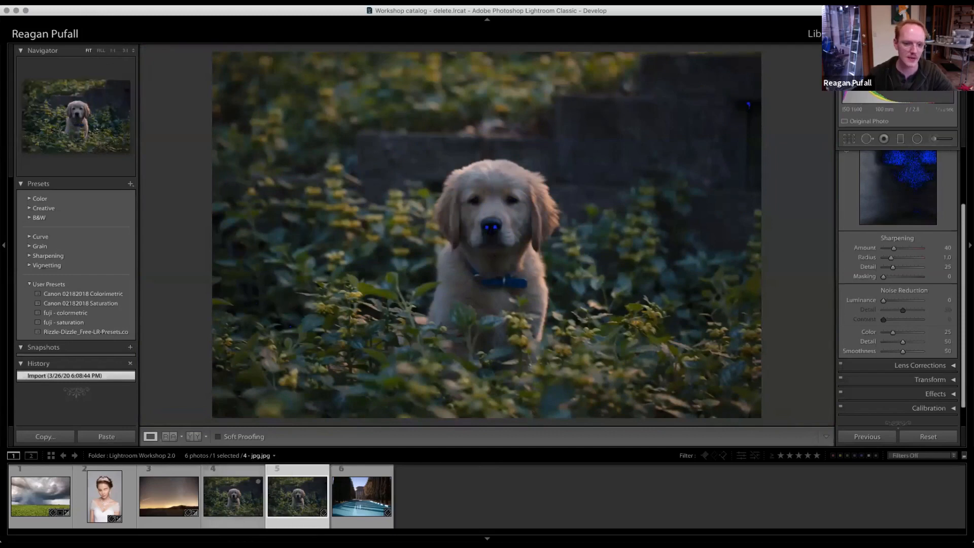
pyautogui.click(249, 497)
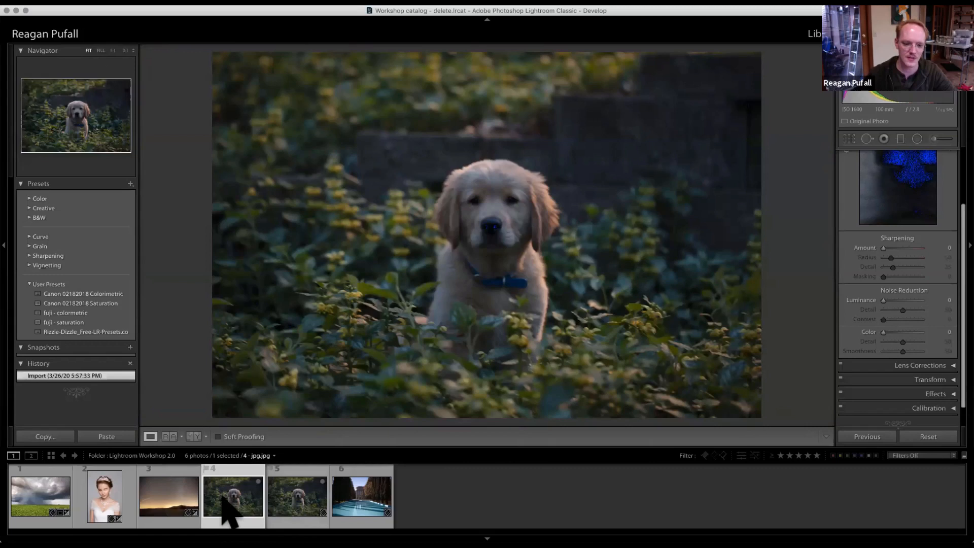
pyautogui.press('Right')
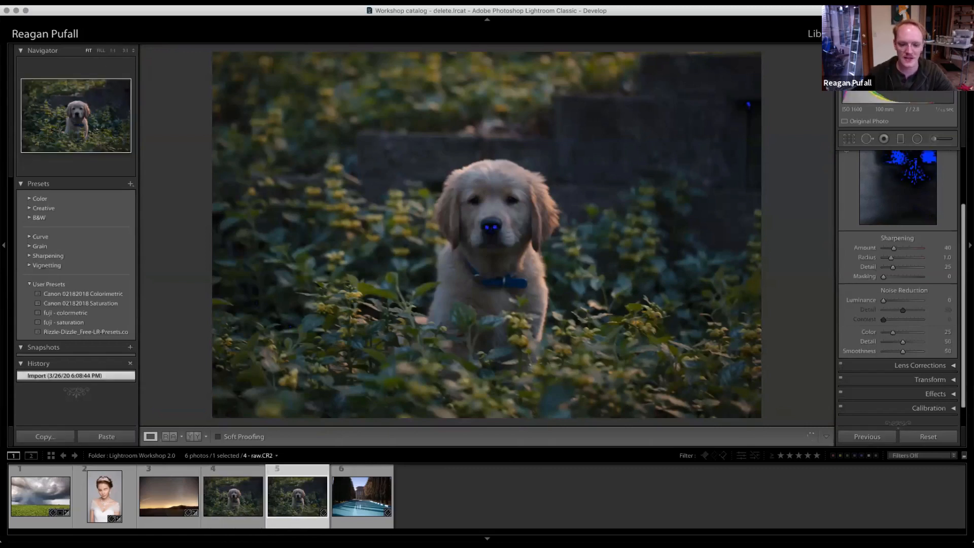
pyautogui.press('Left')
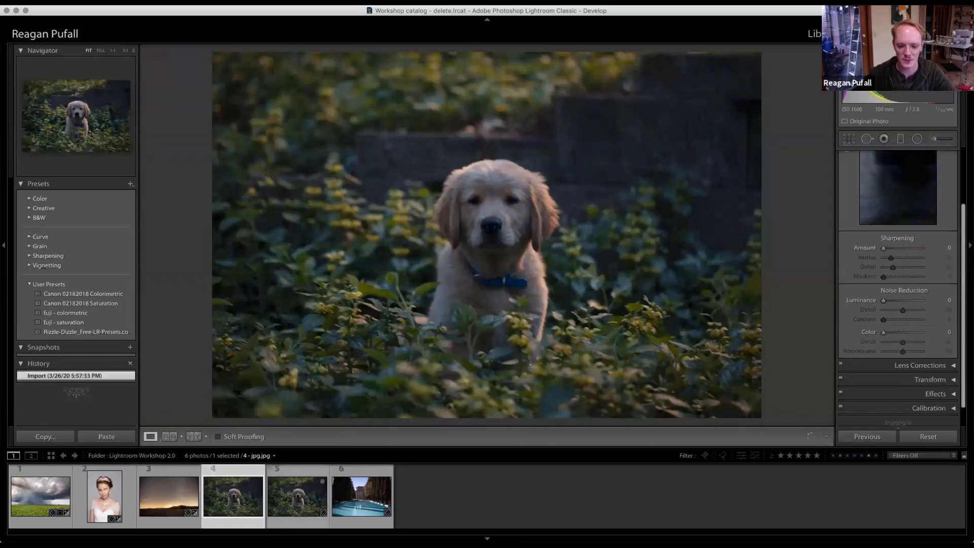
pyautogui.click(268, 507)
pyautogui.press('Left')
pyautogui.press('Right')
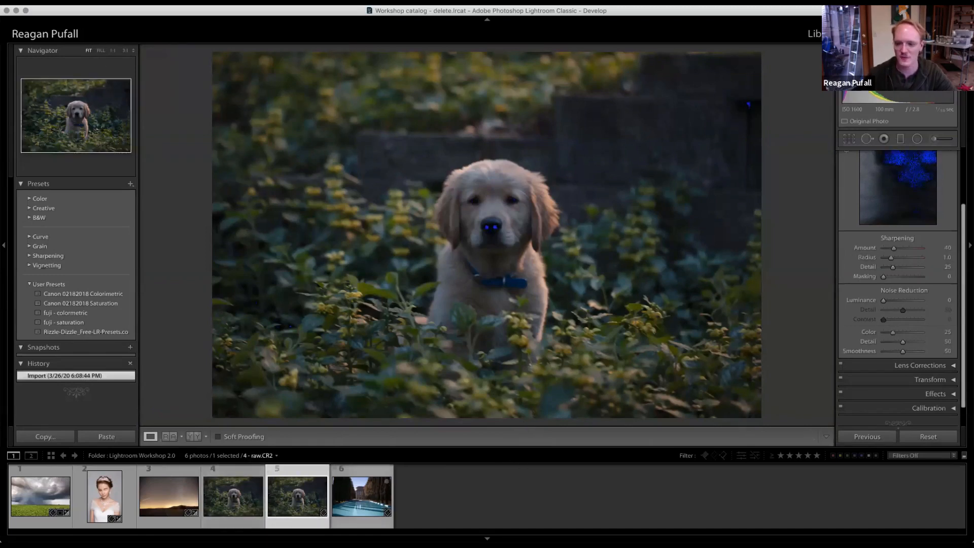
pyautogui.click(232, 501)
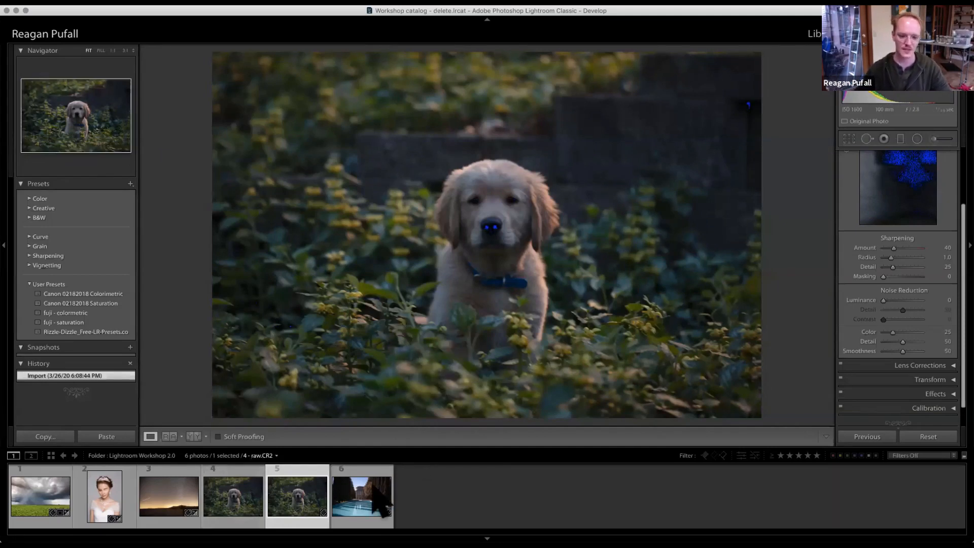
# Step: Open the pool photo 5 - uprightool.CR2 and enable Remove Chromatic Aberration and Enable Profile Corrections for it
pyautogui.click(368, 502)
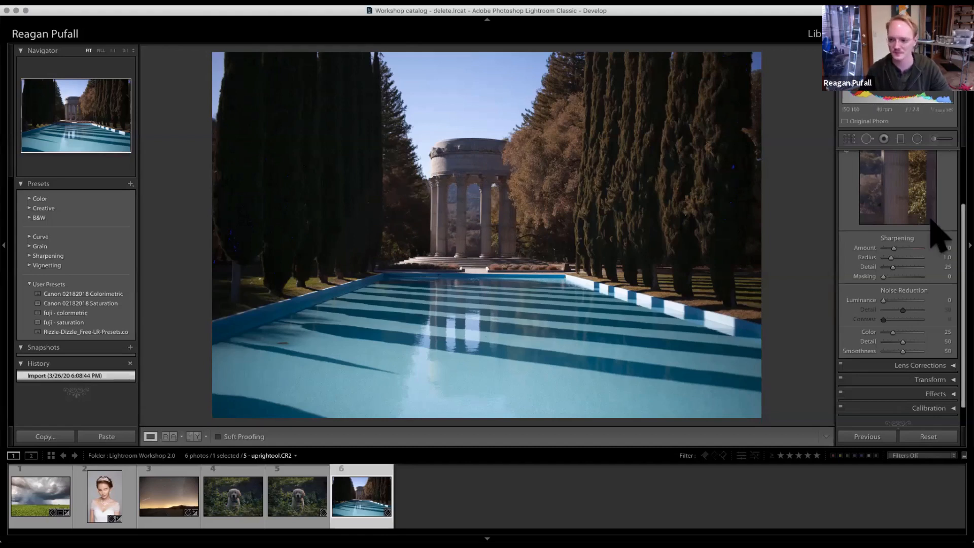
pyautogui.scroll(3, 939, 223)
pyautogui.click(949, 213)
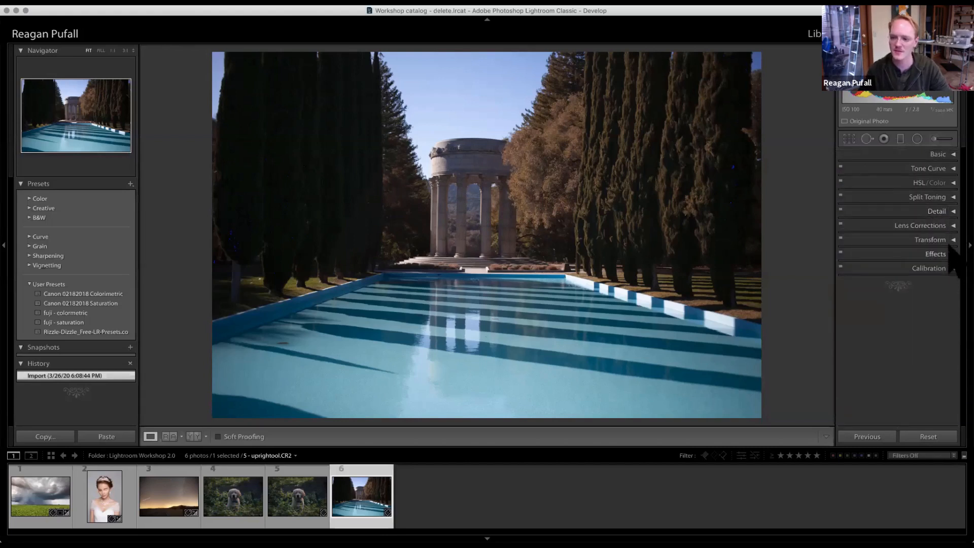
pyautogui.click(953, 226)
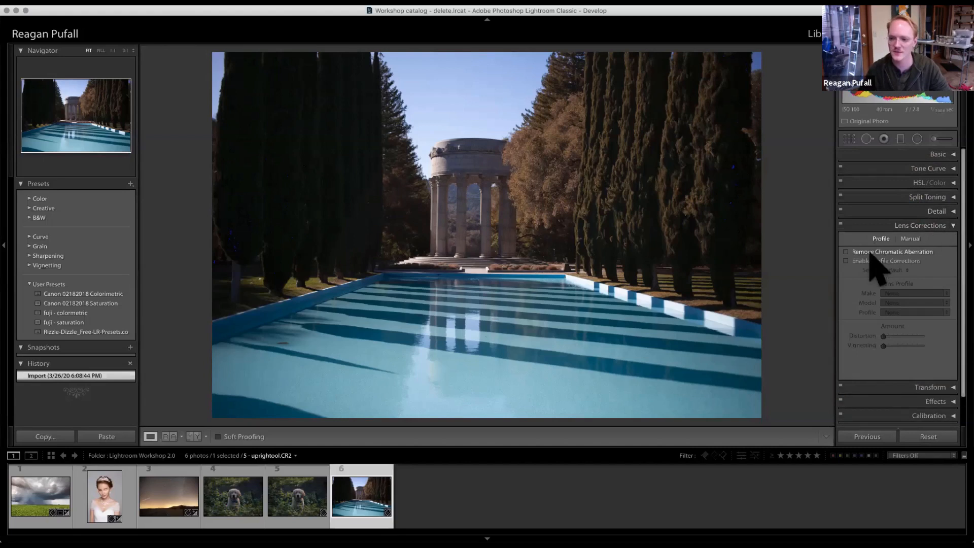
pyautogui.click(869, 252)
pyautogui.click(867, 261)
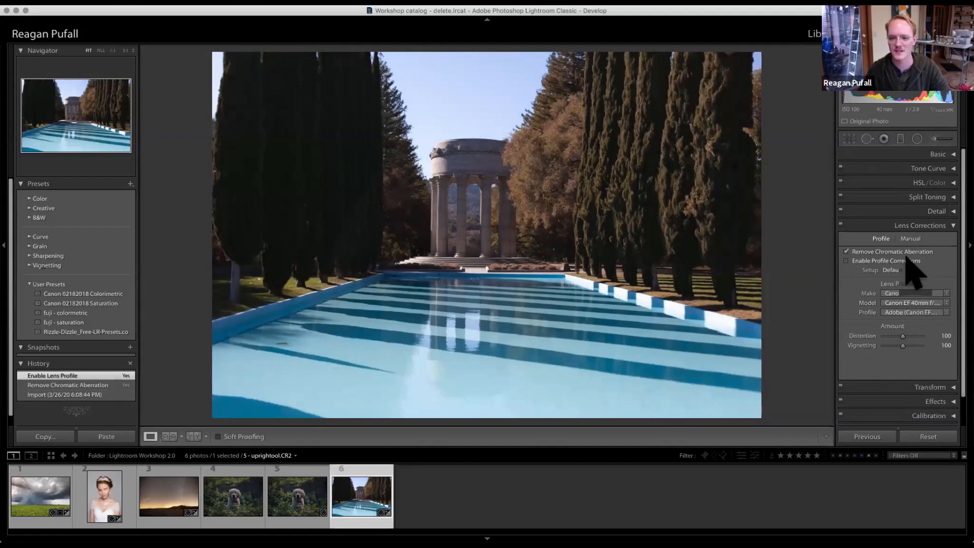
pyautogui.click(857, 261)
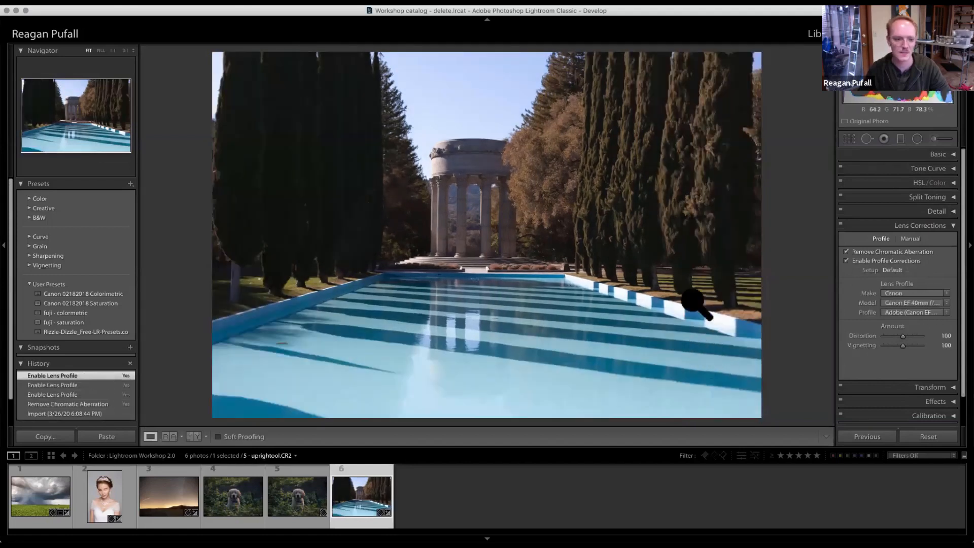
pyautogui.click(950, 229)
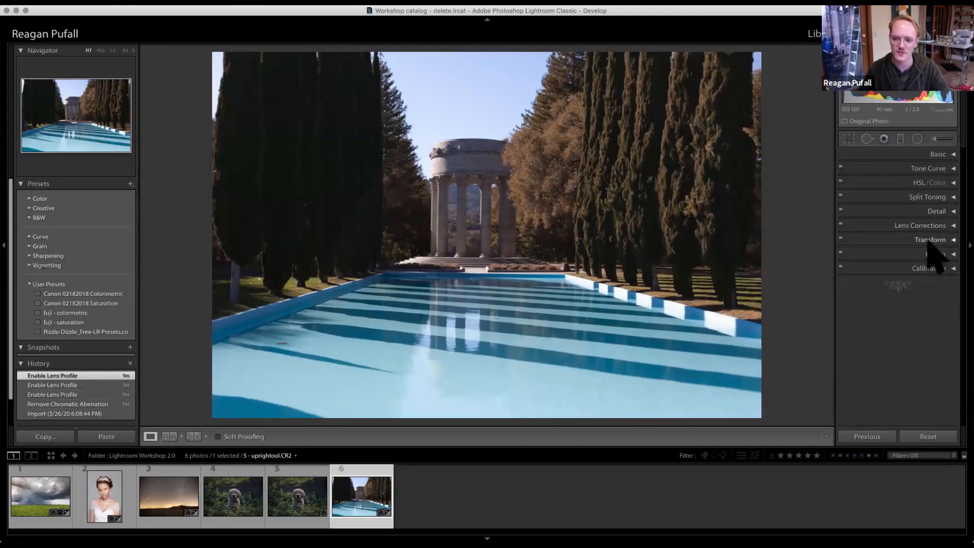
# Step: Start Guided Upright on the pool photo and draw a horizontal guide along the pool's far edge
pyautogui.click(930, 242)
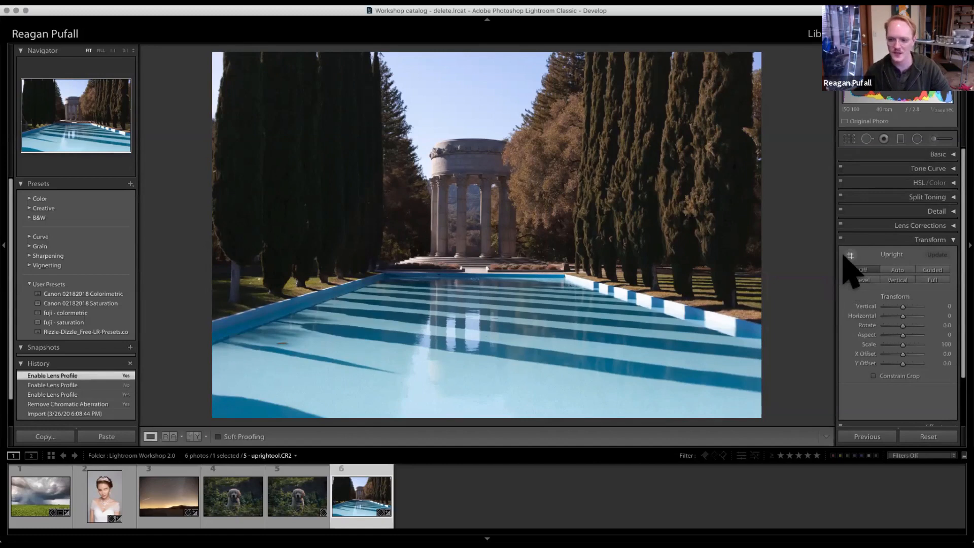
pyautogui.click(851, 254)
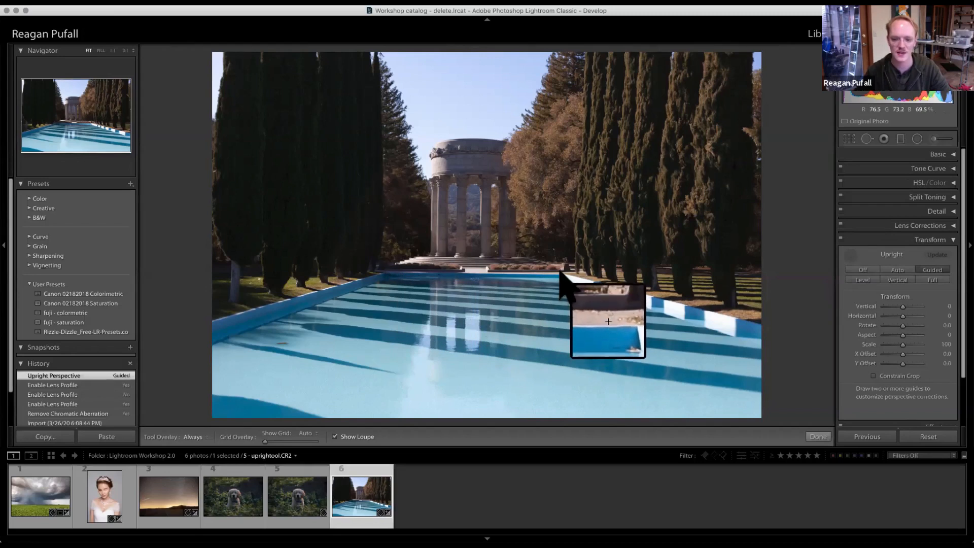
pyautogui.moveTo(561, 274); pyautogui.dragTo(390, 271)
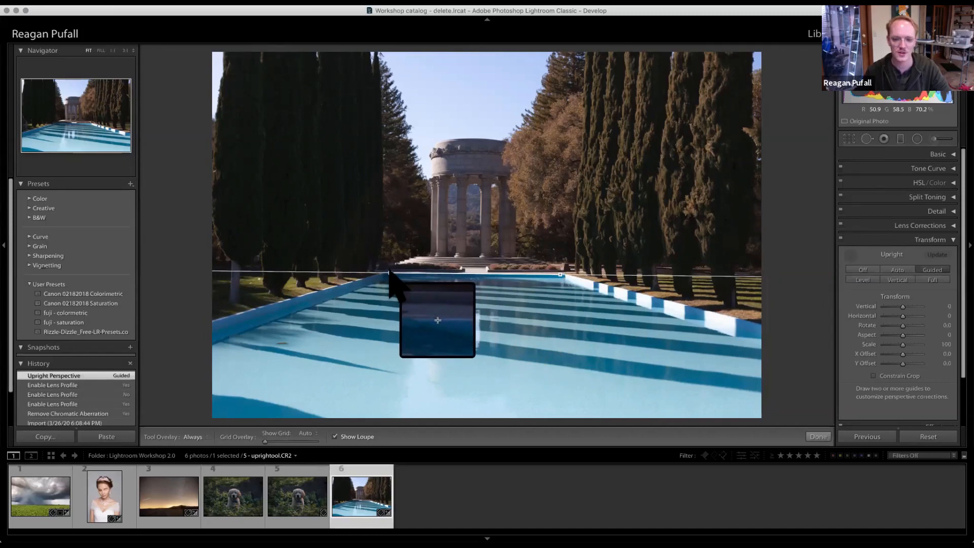
pyautogui.moveTo(390, 272); pyautogui.dragTo(389, 273)
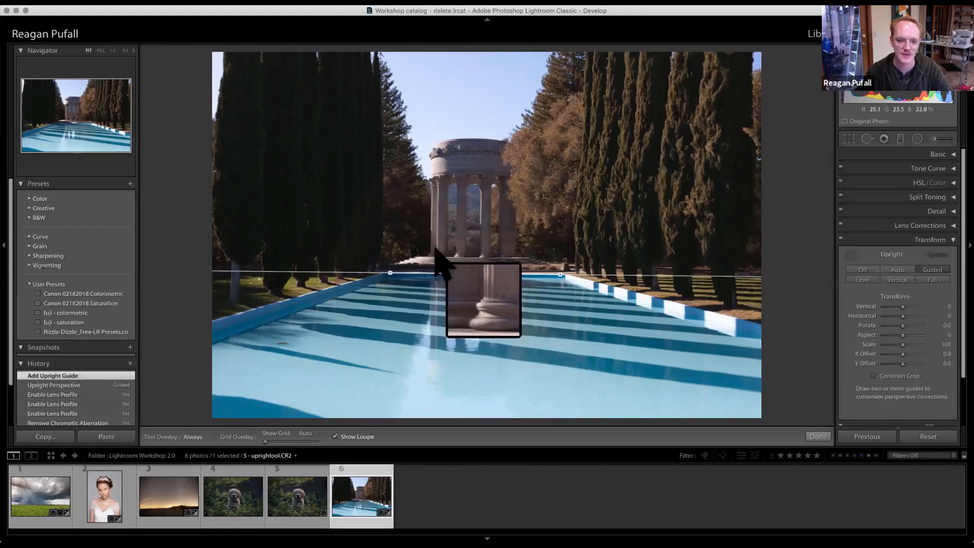
# Step: Draw two vertical Upright guides along the temple's left and right columns and close the Guided Upright tool
pyautogui.moveTo(435, 248); pyautogui.dragTo(437, 189)
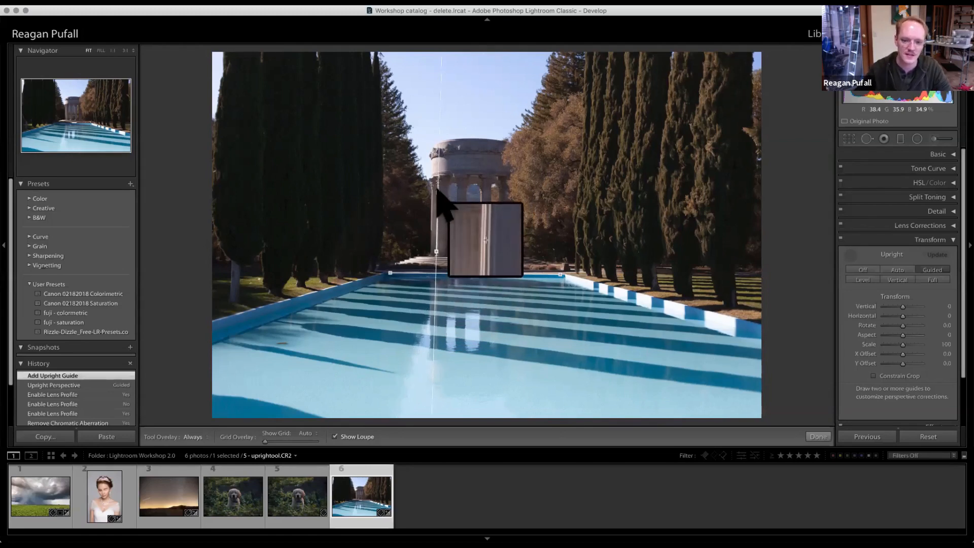
pyautogui.moveTo(438, 189); pyautogui.dragTo(437, 185)
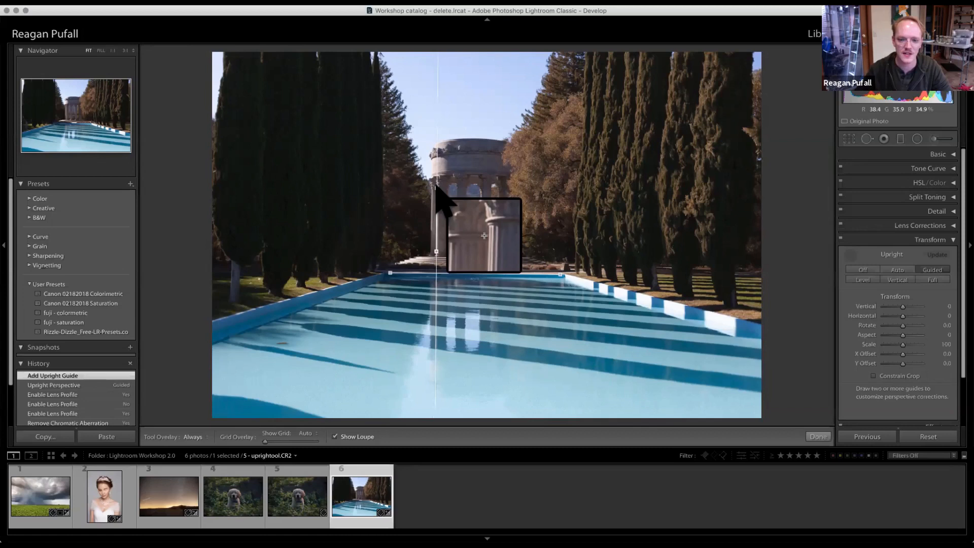
pyautogui.moveTo(436, 185); pyautogui.dragTo(440, 189)
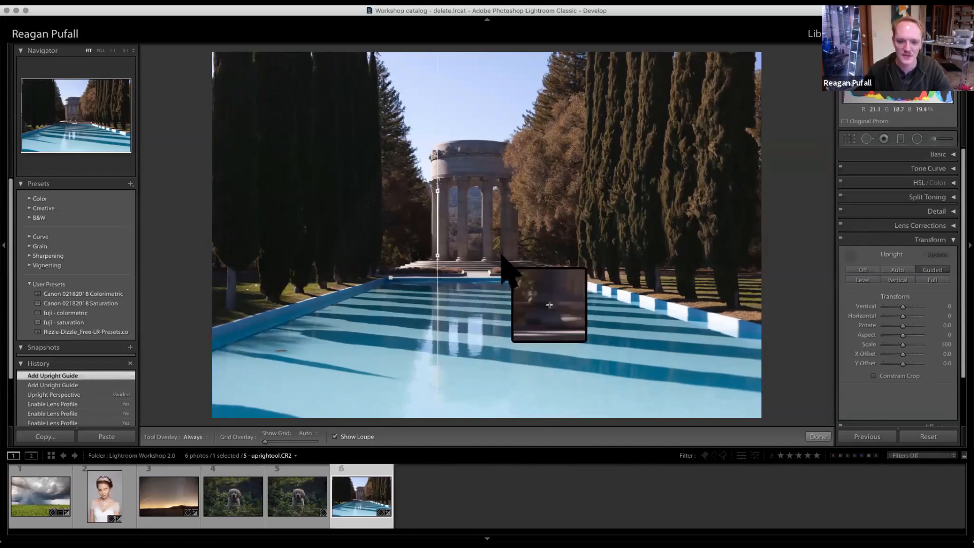
pyautogui.moveTo(502, 256); pyautogui.dragTo(502, 191)
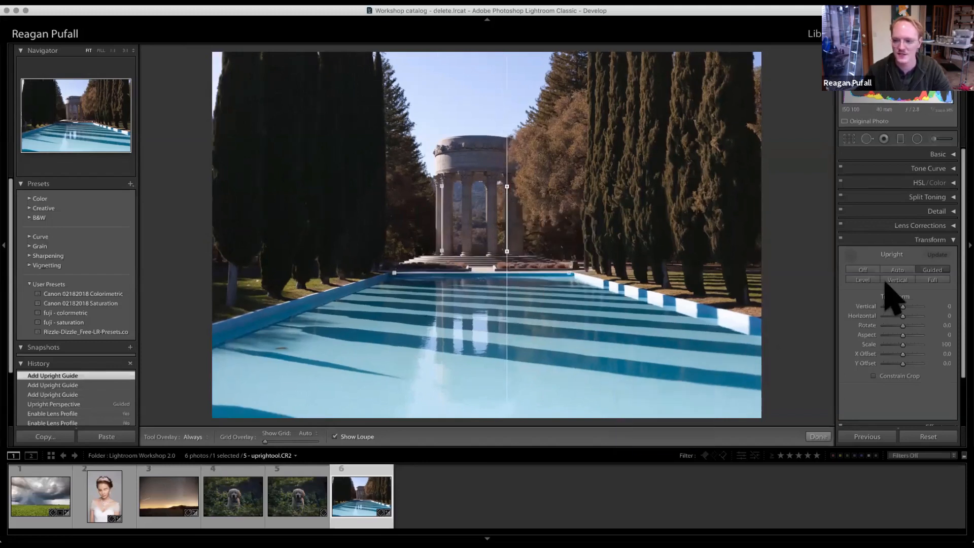
pyautogui.click(851, 254)
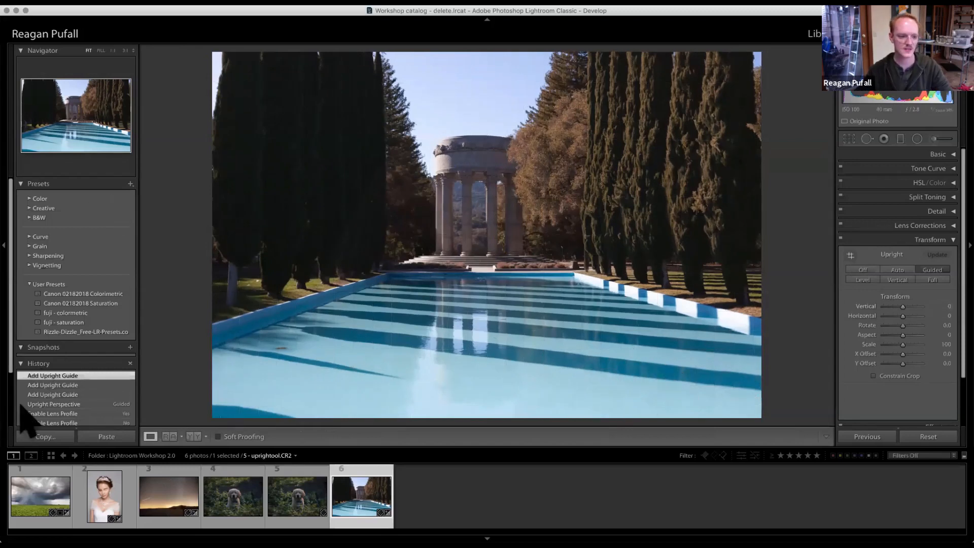
# Step: Compare the pool photo with and without the Transform corrections, leaving them enabled
pyautogui.click(840, 238)
pyautogui.click(840, 239)
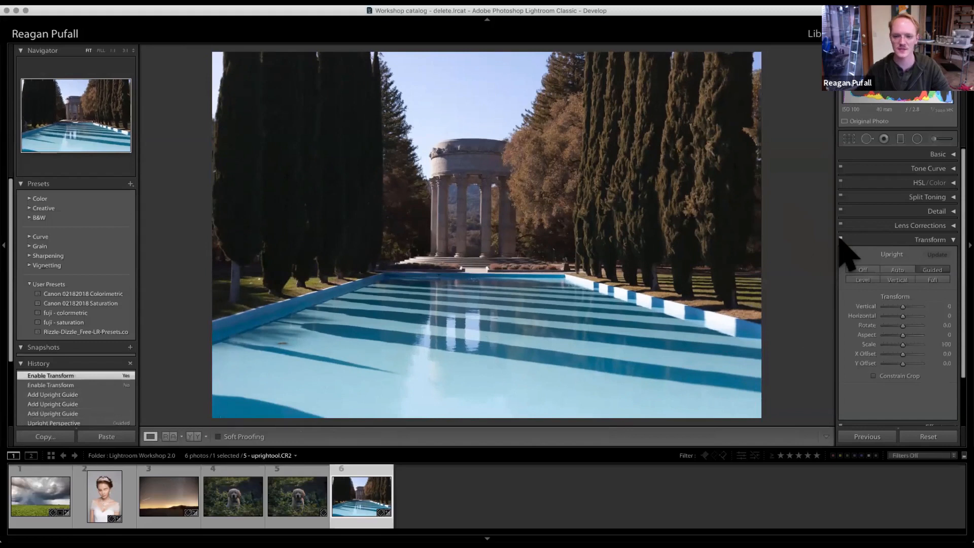
pyautogui.click(840, 238)
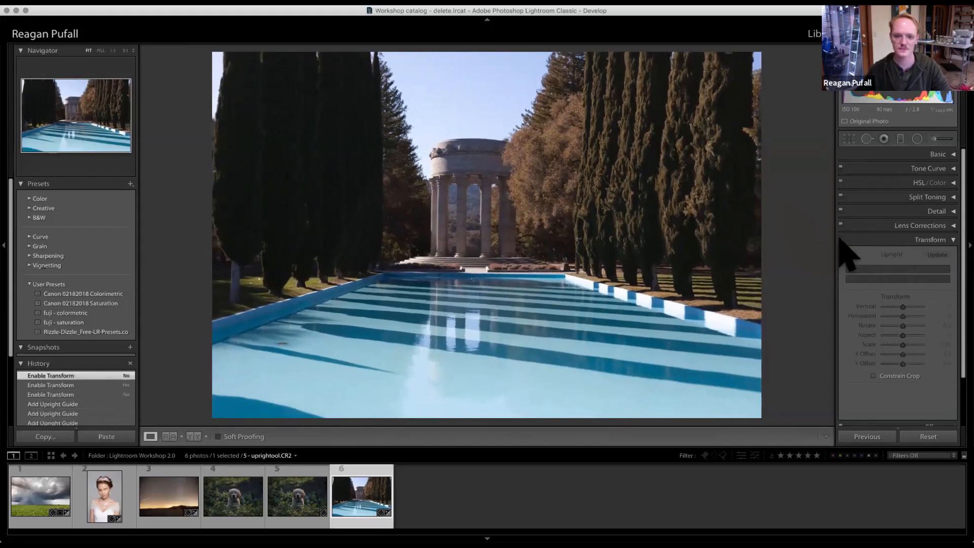
pyautogui.click(840, 239)
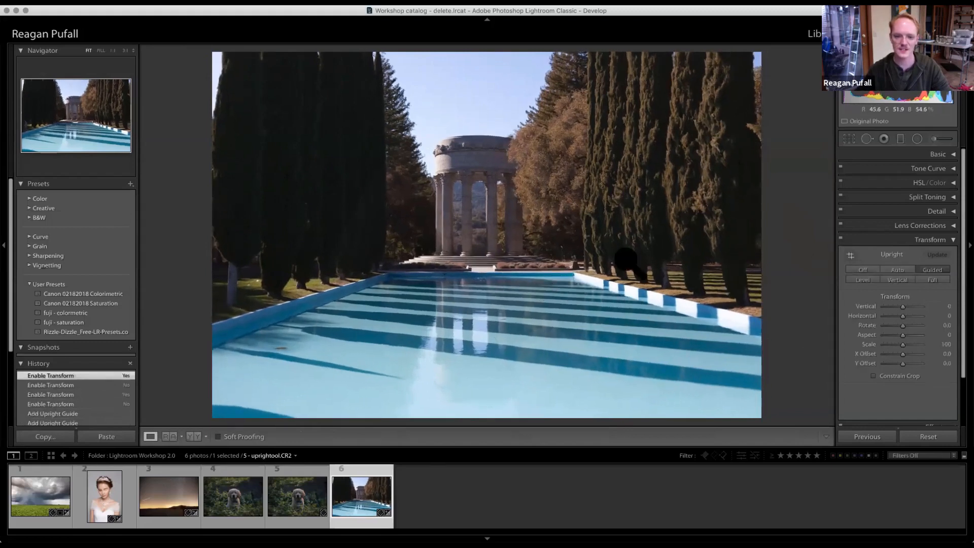
# Step: Crop the pool photo slightly tighter from its upper-right corner at the Original aspect and shift the image left to centre the temple
pyautogui.click(950, 241)
pyautogui.click(849, 141)
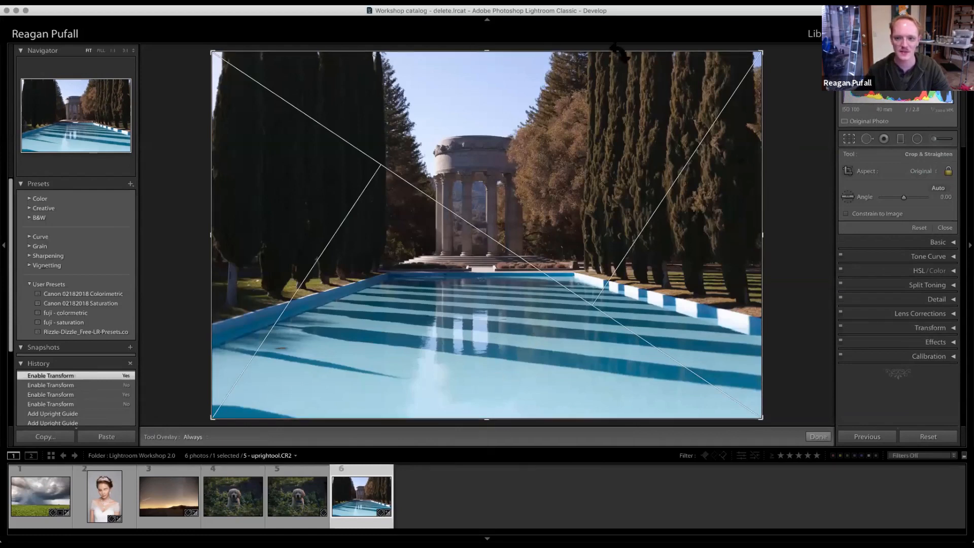
pyautogui.moveTo(760, 53); pyautogui.dragTo(733, 72)
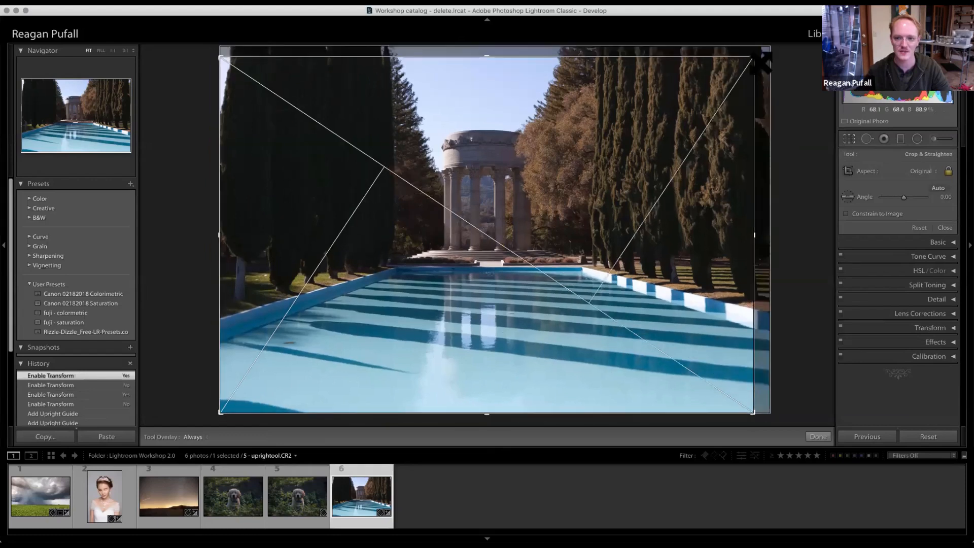
pyautogui.moveTo(496, 199); pyautogui.dragTo(479, 200)
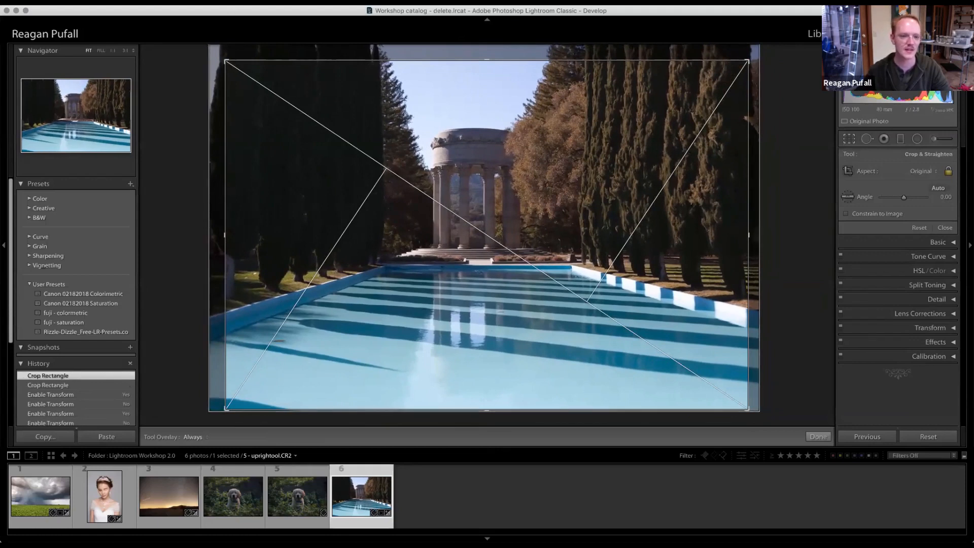
pyautogui.click(258, 2)
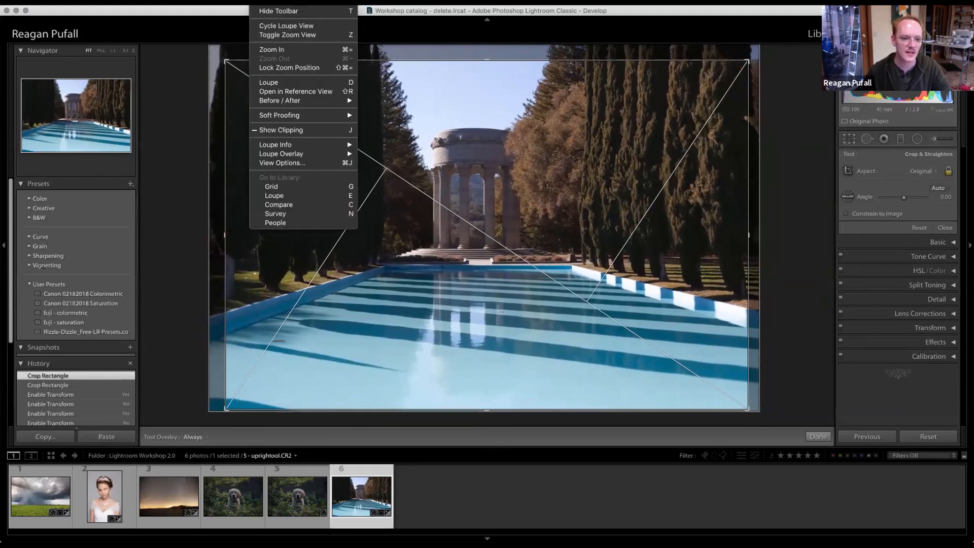
pyautogui.moveTo(289, 152)
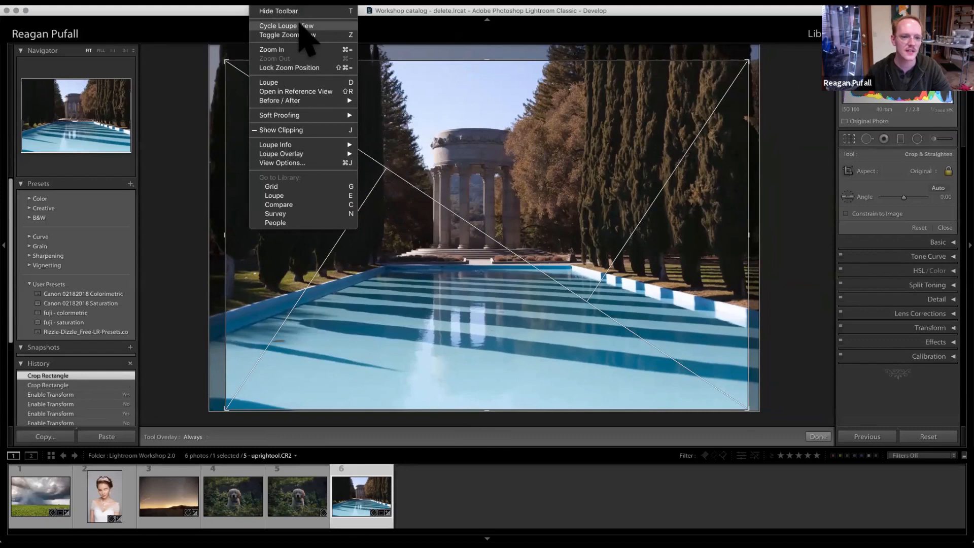
pyautogui.click(300, 24)
pyautogui.click(259, 2)
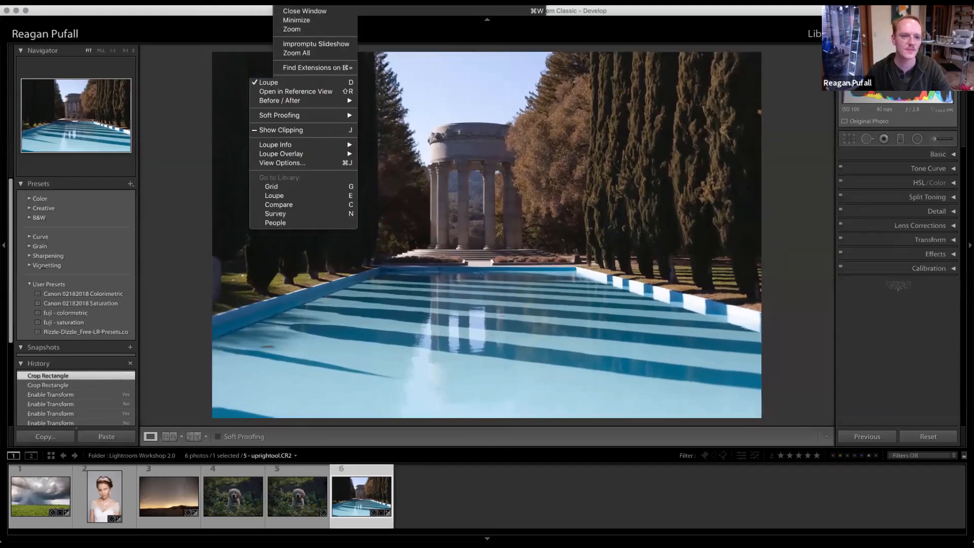
pyautogui.moveTo(235, 2)
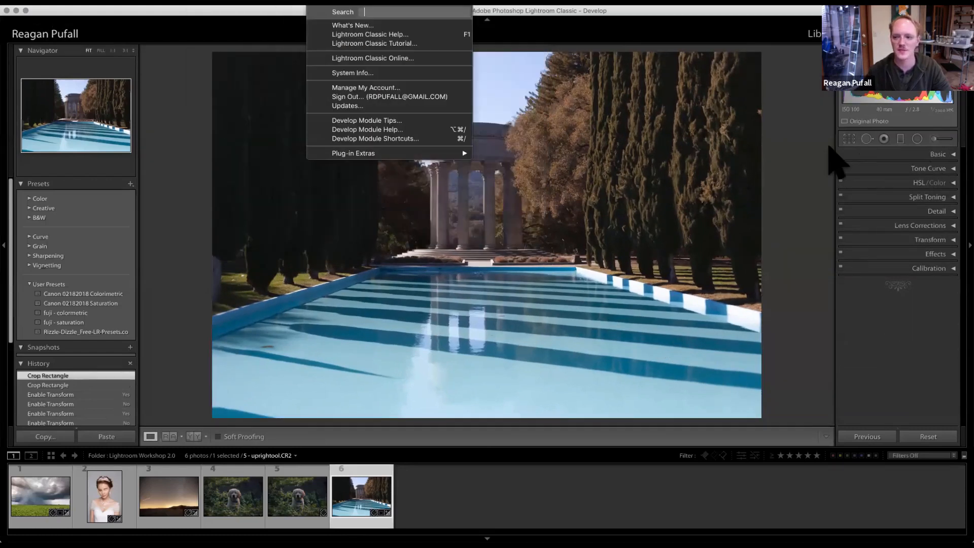
pyautogui.click(847, 137)
pyautogui.click(849, 138)
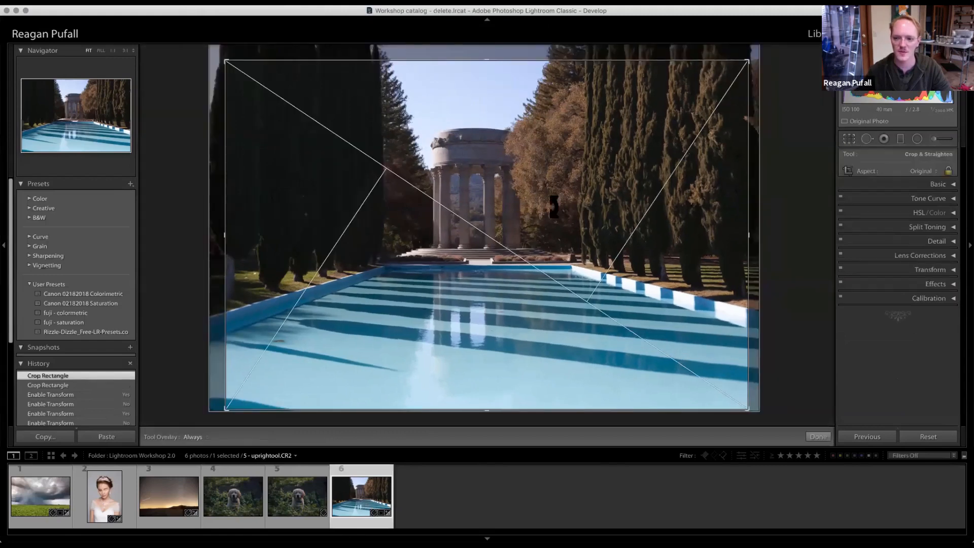
pyautogui.rightClick(560, 208)
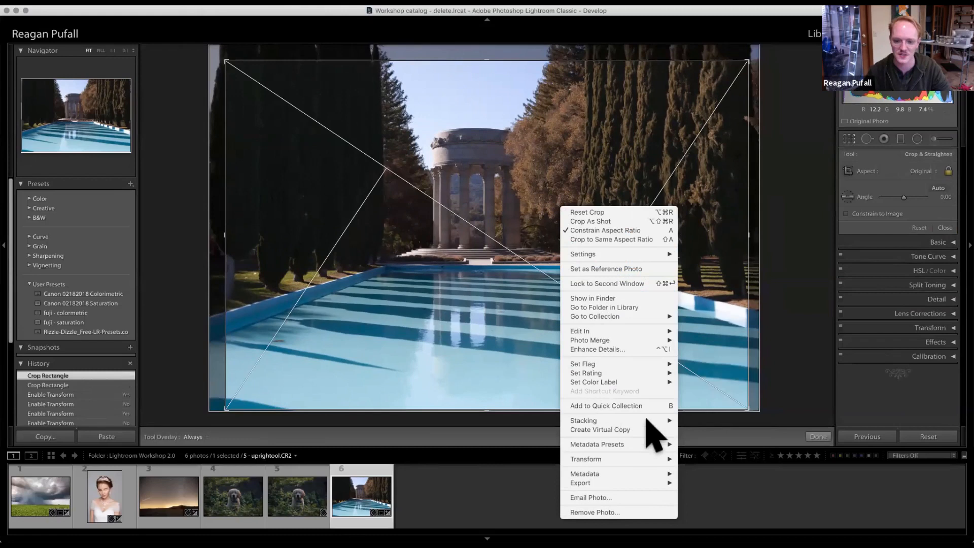
pyautogui.moveTo(661, 254)
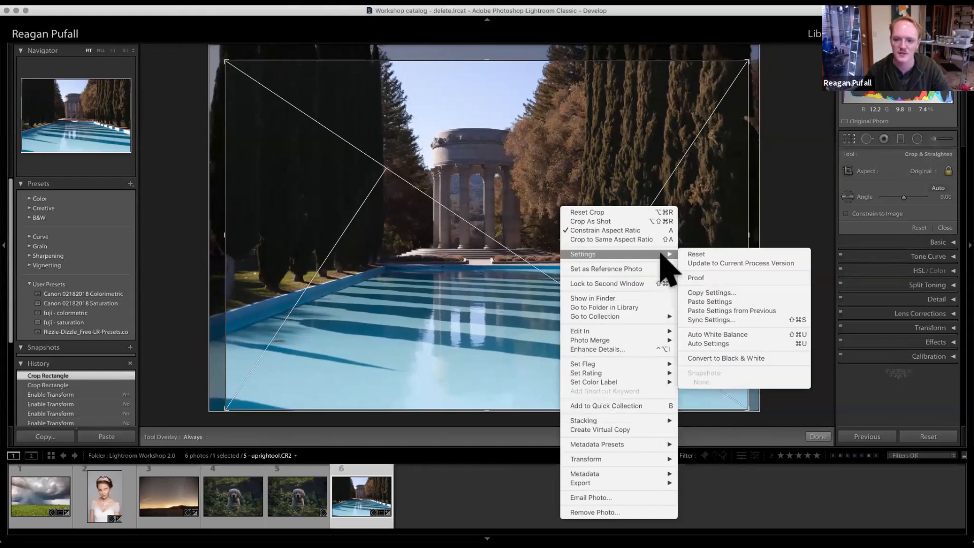
# Step: Tighten the pool photo's crop slightly from the top edge at the Original aspect and apply it
pyautogui.click(484, 58)
pyautogui.moveTo(486, 58); pyautogui.dragTo(482, 62)
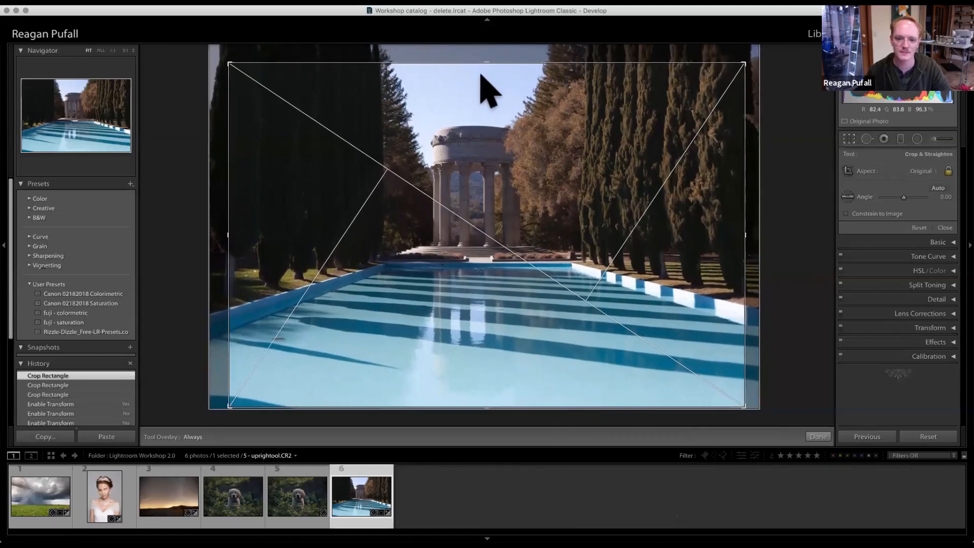
pyautogui.press('Return')
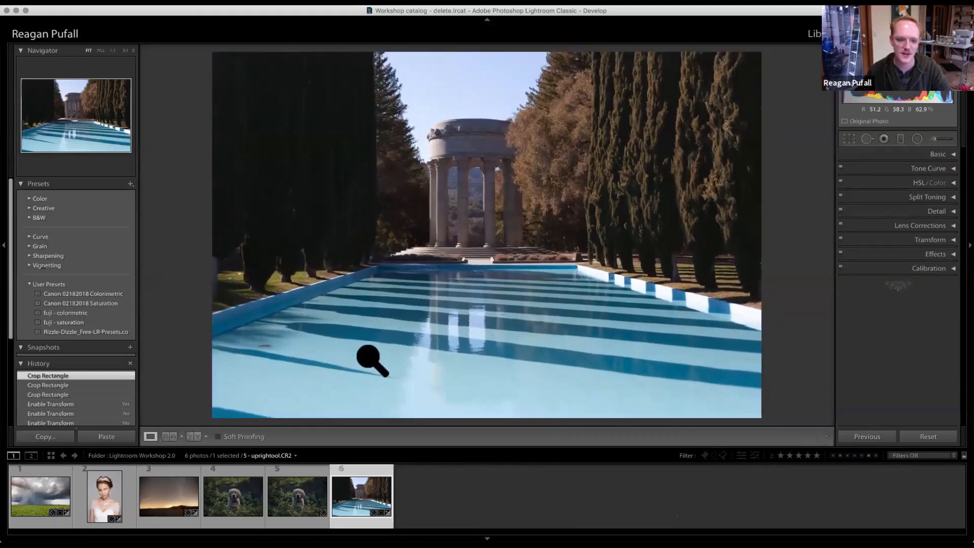
# Step: Heal the leaf floating near the pool's left side, sampling from the clean water to its right
pyautogui.click(266, 348)
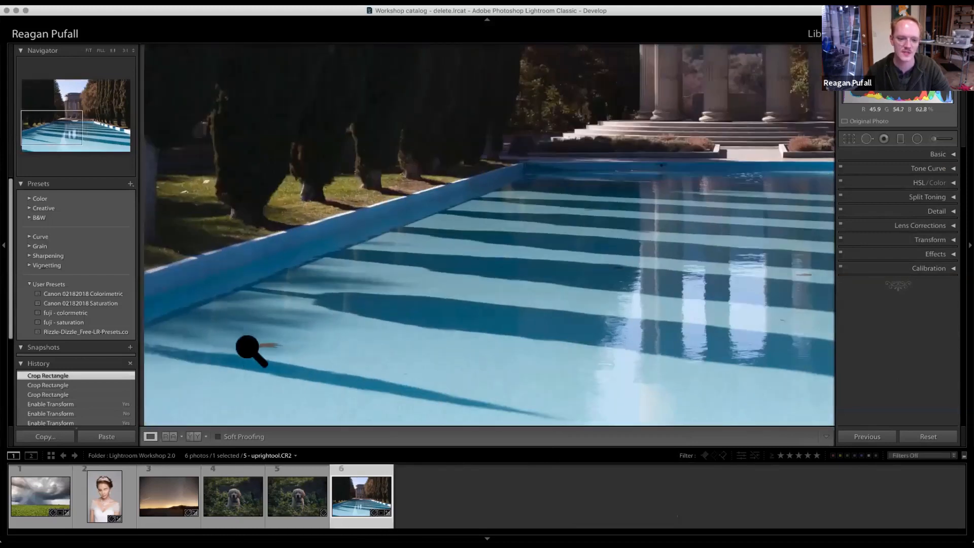
pyautogui.click(868, 139)
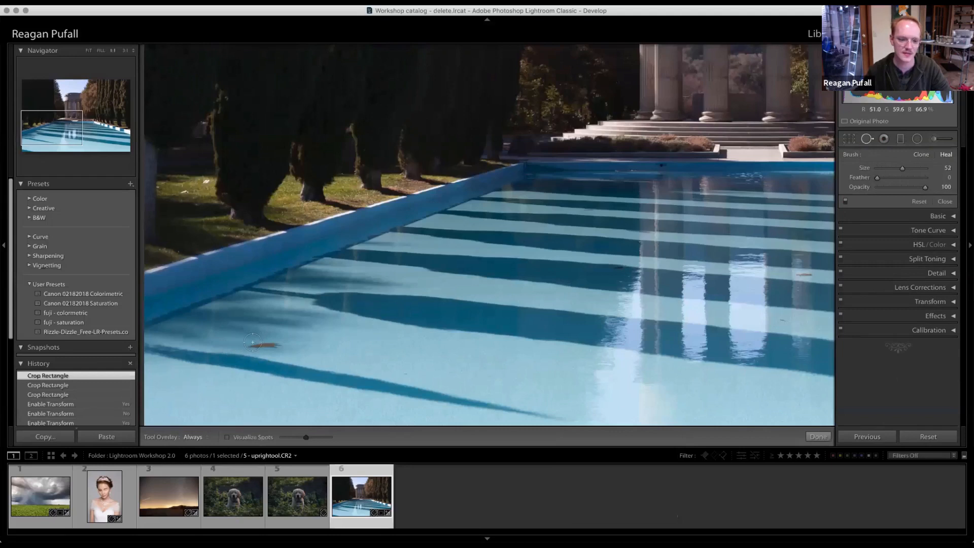
pyautogui.moveTo(252, 344); pyautogui.dragTo(280, 345)
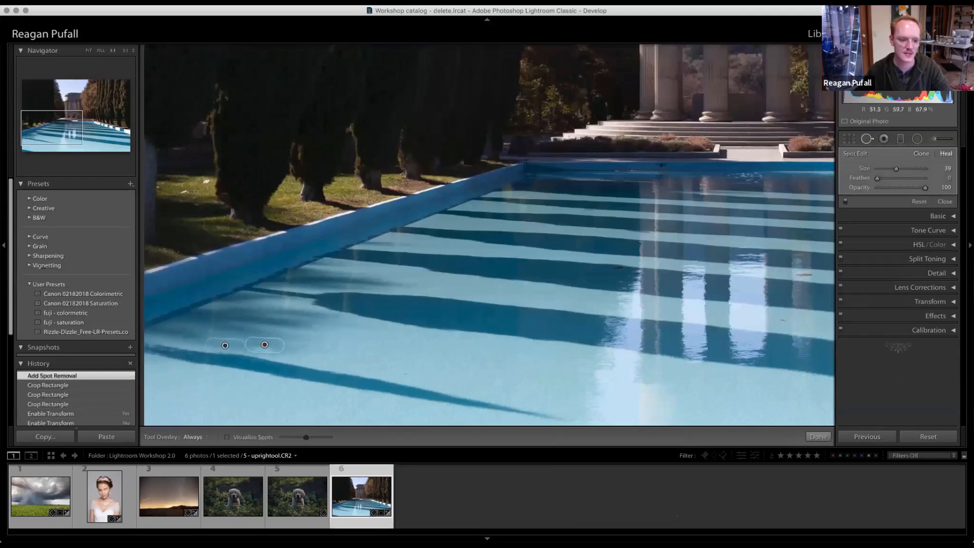
pyautogui.moveTo(232, 336); pyautogui.dragTo(328, 345)
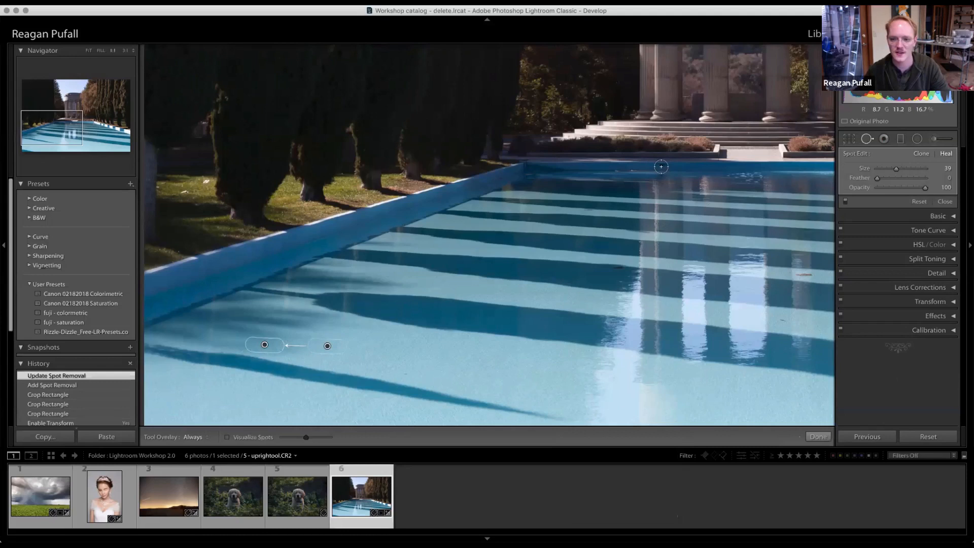
# Step: Heal the dark spot on the pool's far wall, sampling from the same wall just right of it
pyautogui.click(664, 167)
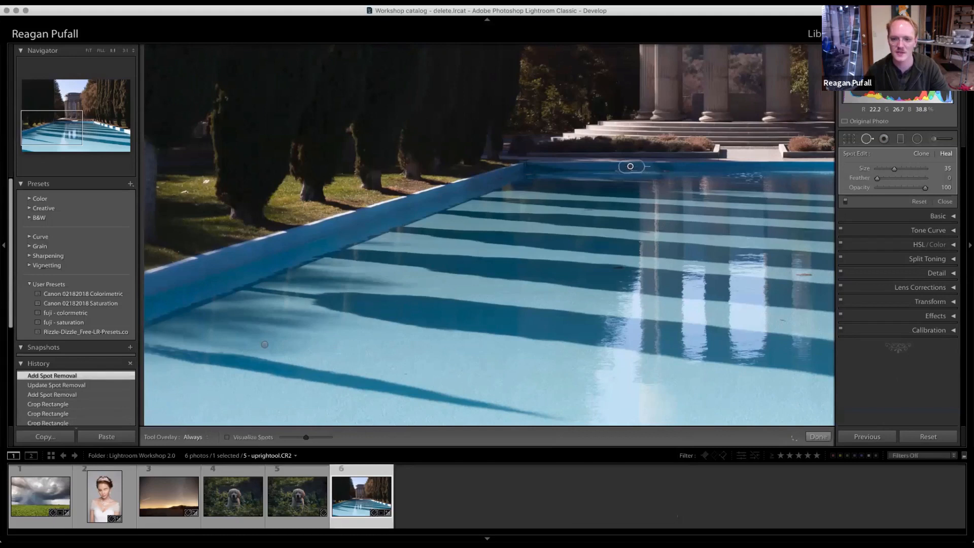
pyautogui.moveTo(693, 167); pyautogui.dragTo(696, 167)
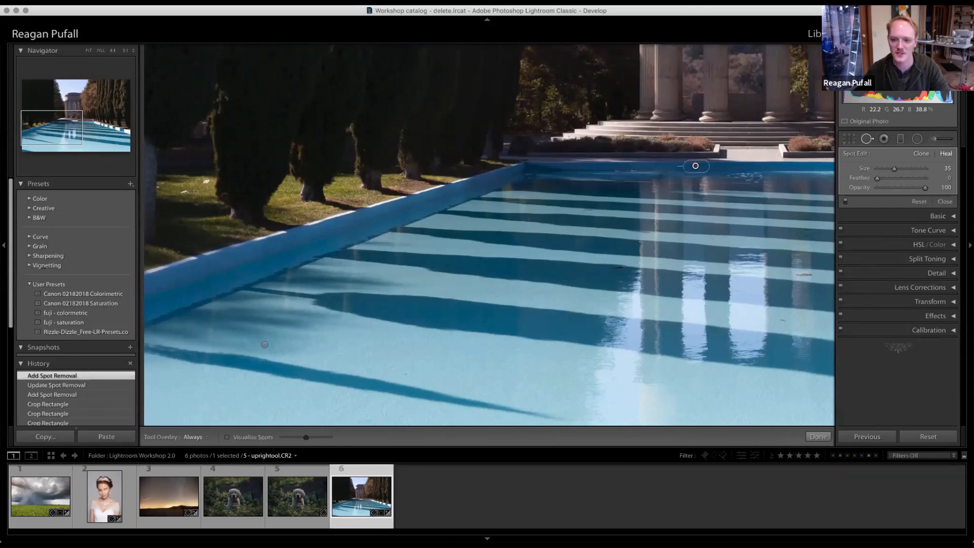
pyautogui.moveTo(696, 166); pyautogui.dragTo(696, 165)
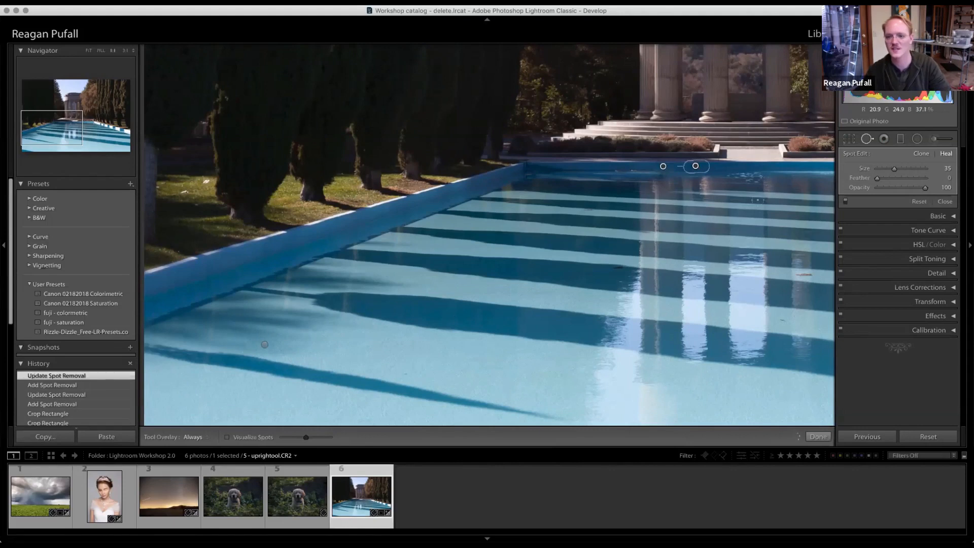
# Step: Heal the dark speck on the water left of the column reflections and the leaf to their right
pyautogui.click(617, 267)
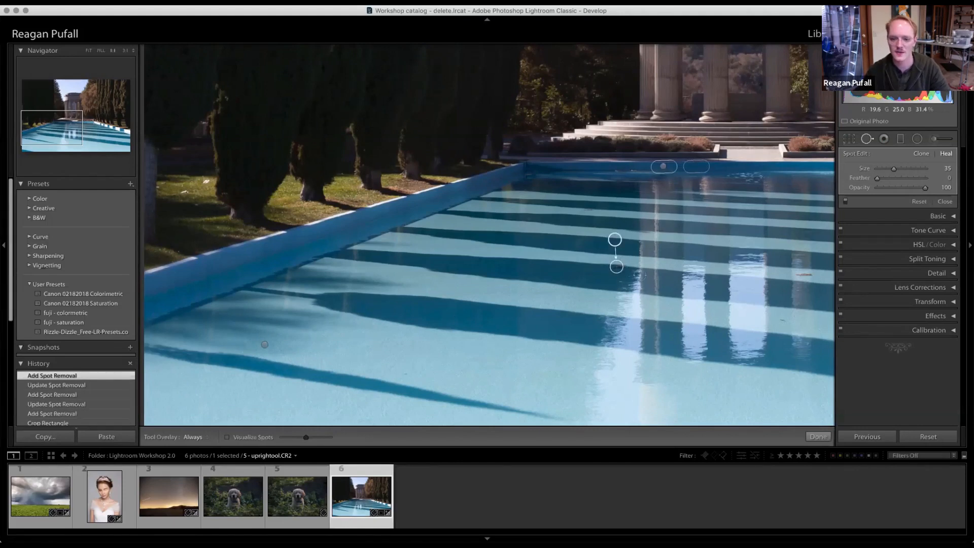
pyautogui.moveTo(732, 266); pyautogui.dragTo(503, 264)
pyautogui.click(573, 272)
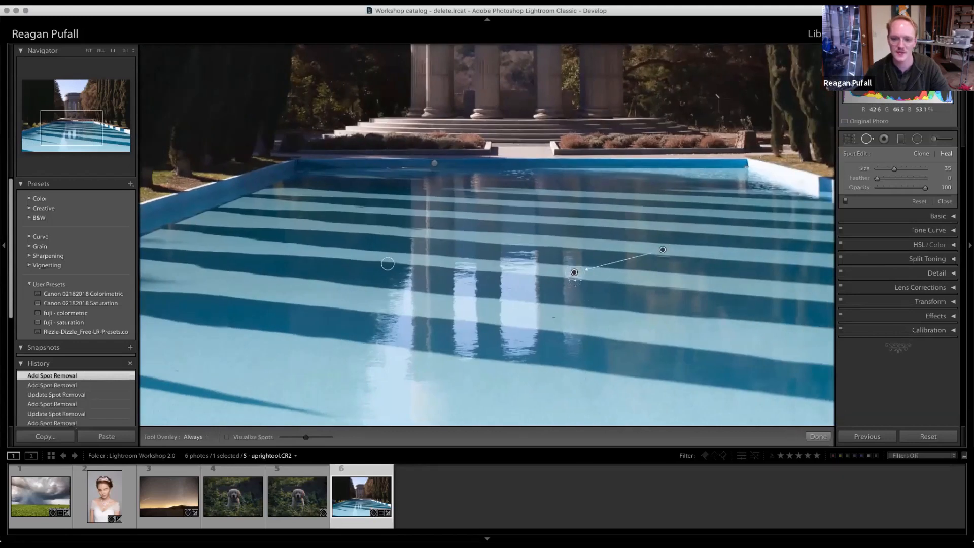
# Step: Heal two spots in the dark foliage right of the temple, adjust the first one's source, and return to the full photo view
pyautogui.moveTo(388, 263)
pyautogui.mouseDown()
pyautogui.moveTo(321, 307)
pyautogui.moveTo(304, 447)
pyautogui.mouseUp()
pyautogui.click(634, 279)
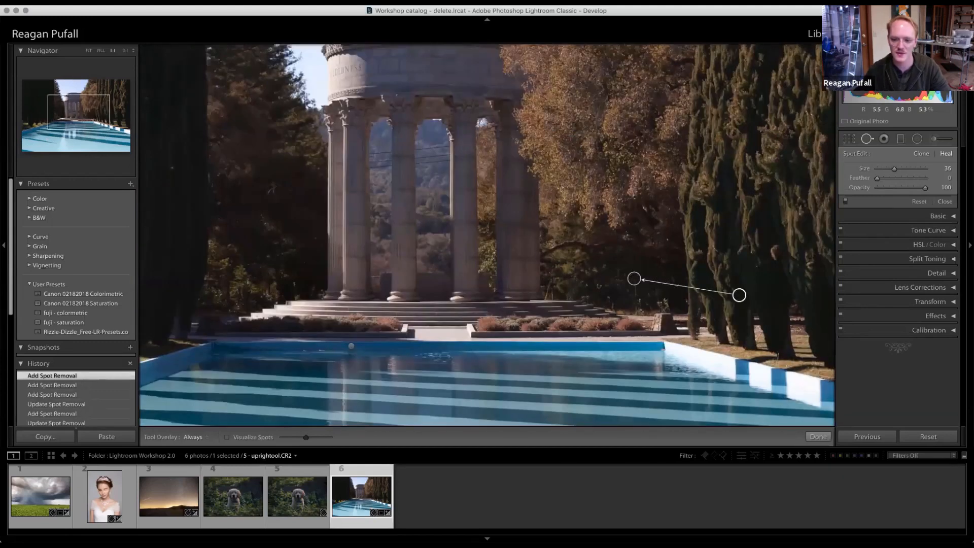
pyautogui.moveTo(625, 264); pyautogui.dragTo(626, 263)
pyautogui.click(673, 263)
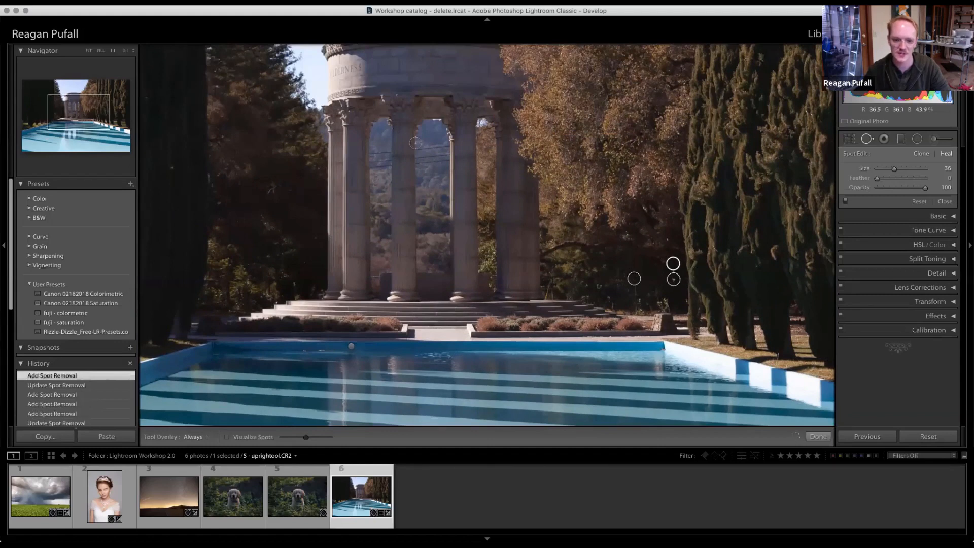
pyautogui.moveTo(415, 143); pyautogui.dragTo(453, 167)
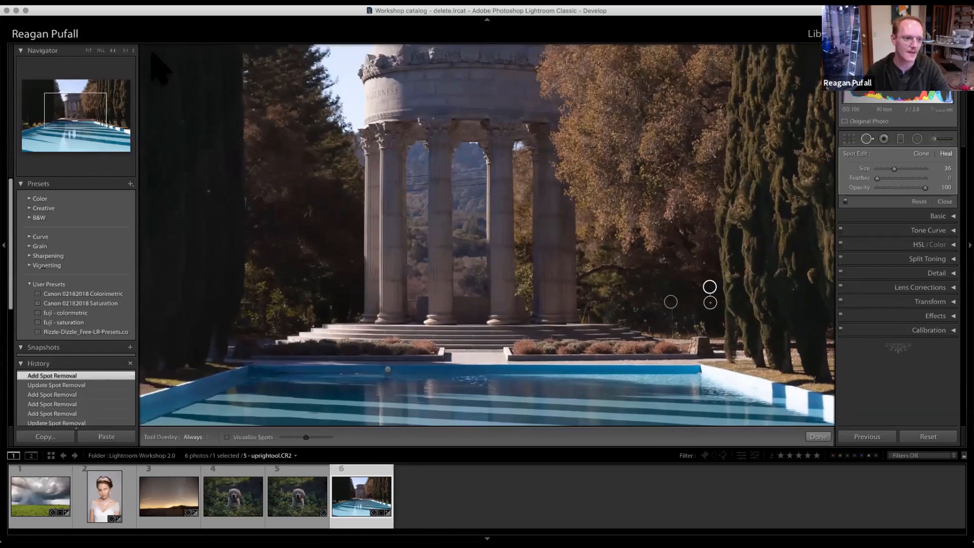
pyautogui.press('Home')
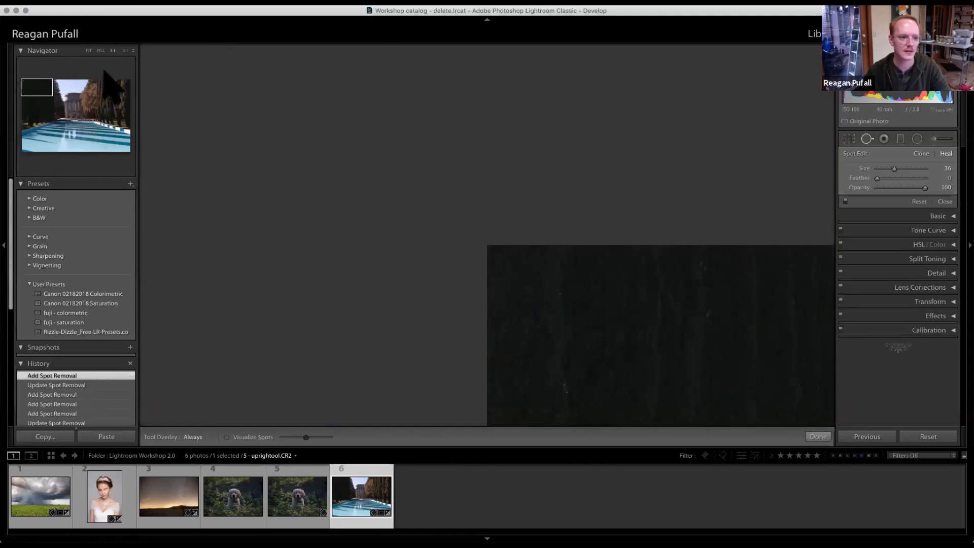
pyautogui.click(89, 50)
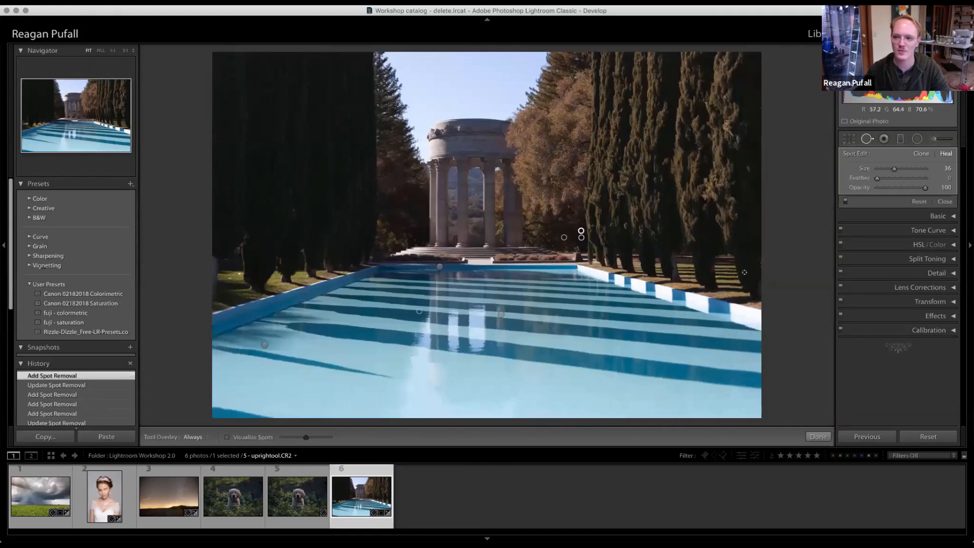
# Step: Set Exposure to −0.55, Contrast to +18, Shadows to +23, Whites to +28, Blacks to −8 and Temp to 5,861
pyautogui.click(849, 138)
pyautogui.click(850, 138)
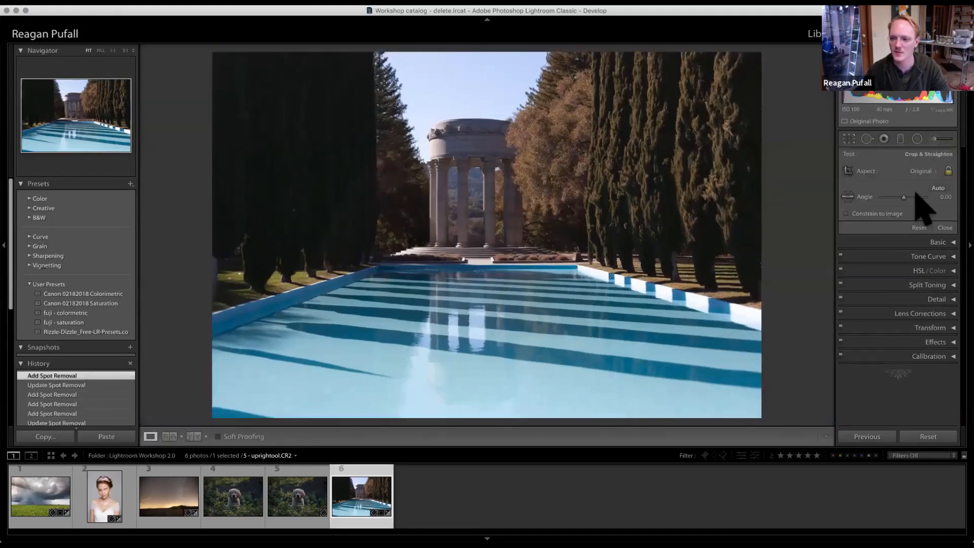
pyautogui.click(938, 154)
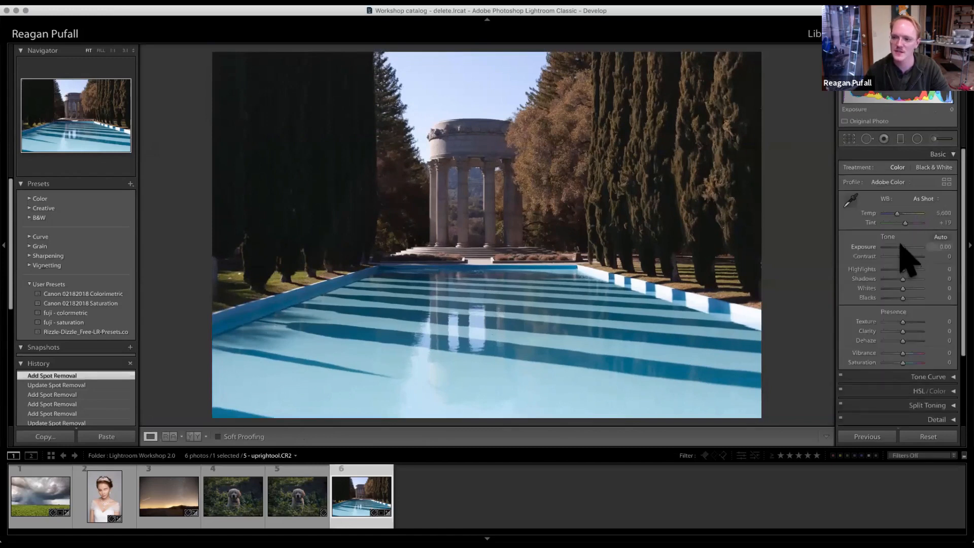
pyautogui.moveTo(898, 245); pyautogui.dragTo(899, 246)
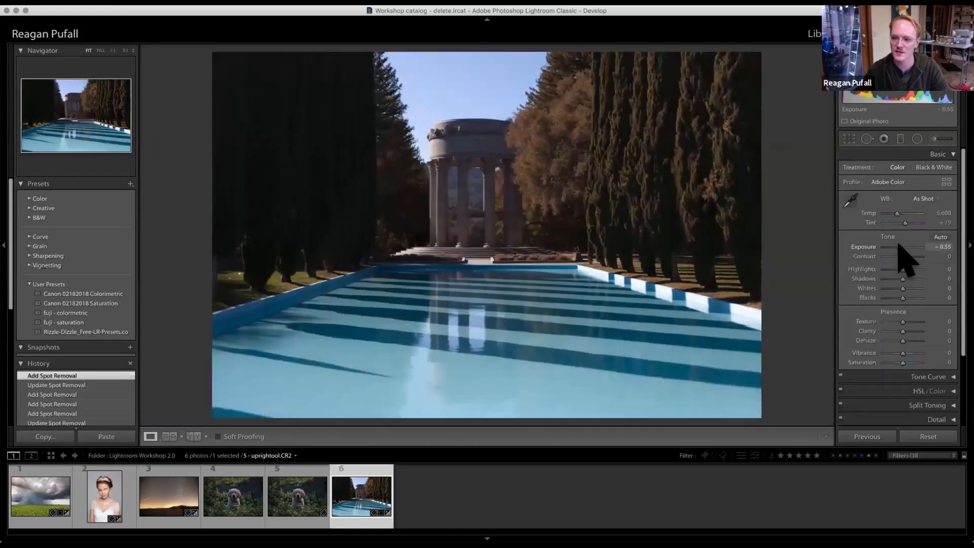
pyautogui.moveTo(907, 287)
pyautogui.mouseDown()
pyautogui.moveTo(885, 298)
pyautogui.moveTo(914, 288)
pyautogui.moveTo(907, 256)
pyautogui.moveTo(902, 297)
pyautogui.mouseUp()
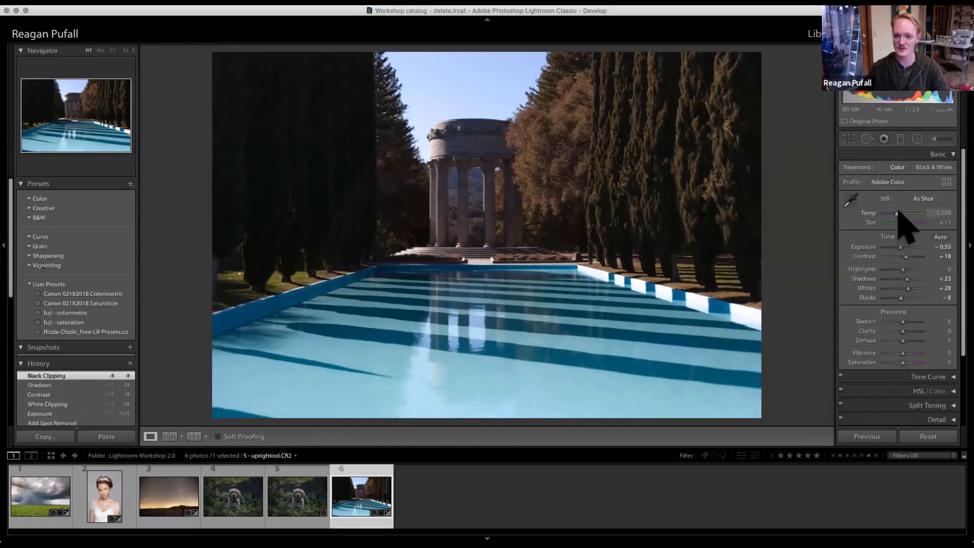
pyautogui.moveTo(900, 213); pyautogui.dragTo(899, 214)
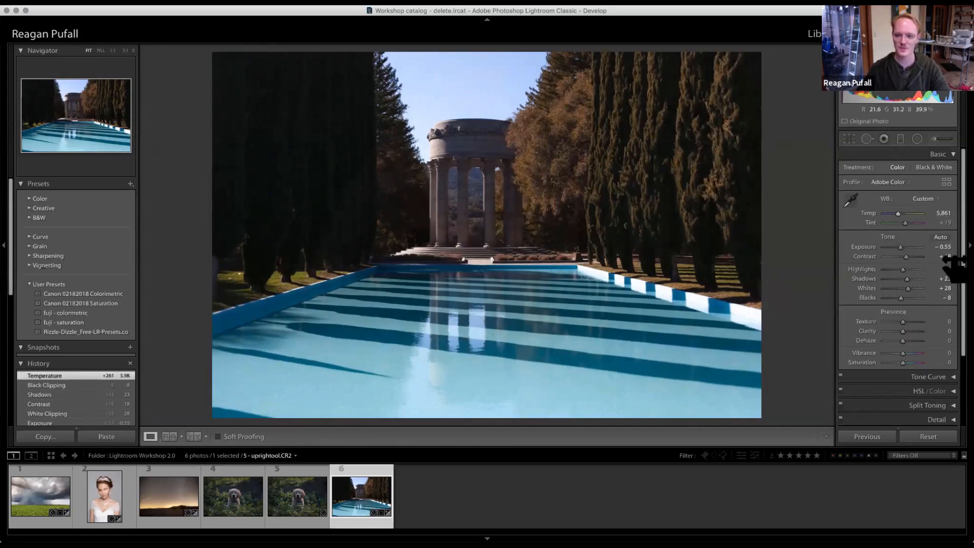
# Step: Try raising the Aqua saturation to about +83 in the HSL adjustments and undo the change
pyautogui.scroll(-2, 940, 401)
pyautogui.scroll(-5, 939, 377)
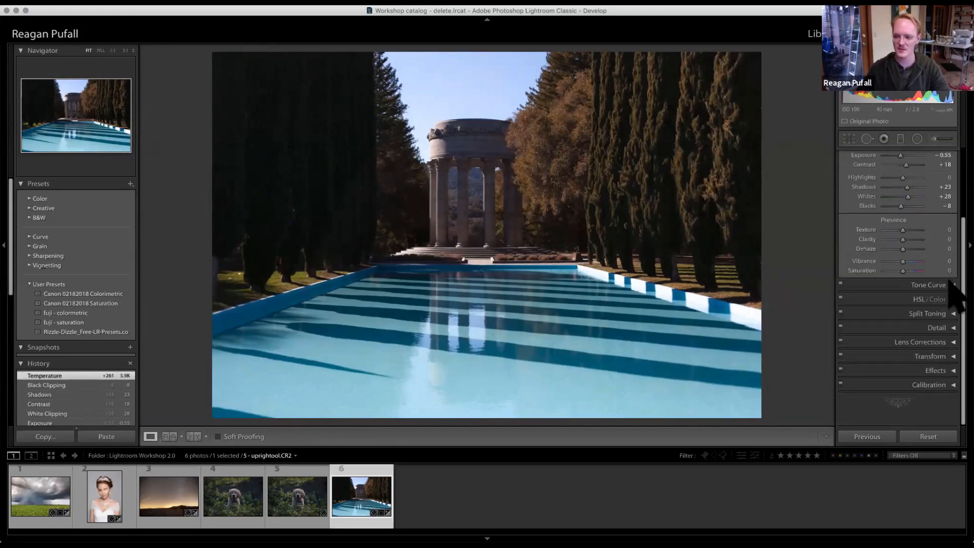
pyautogui.click(949, 299)
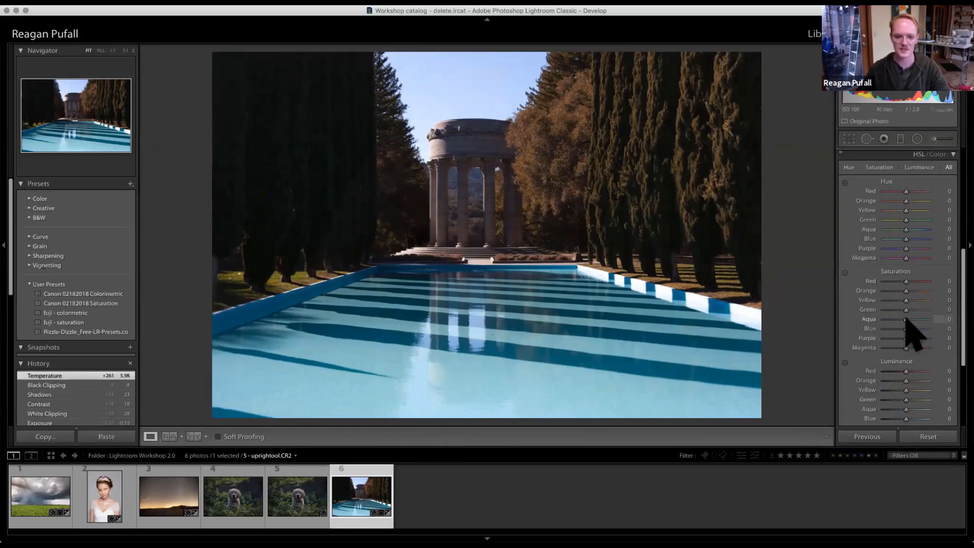
pyautogui.moveTo(906, 320)
pyautogui.mouseDown()
pyautogui.moveTo(926, 320)
pyautogui.moveTo(912, 319)
pyautogui.mouseUp()
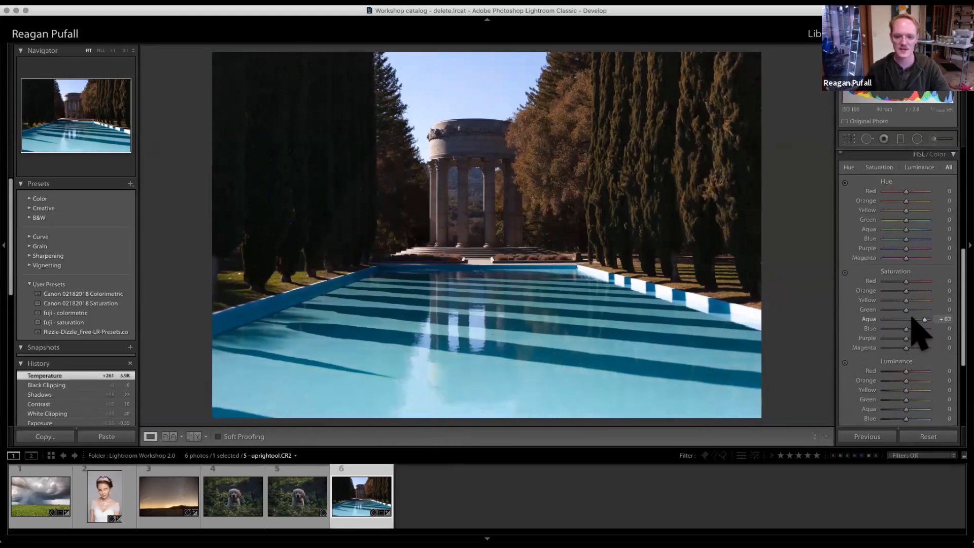
pyautogui.press('super+z')
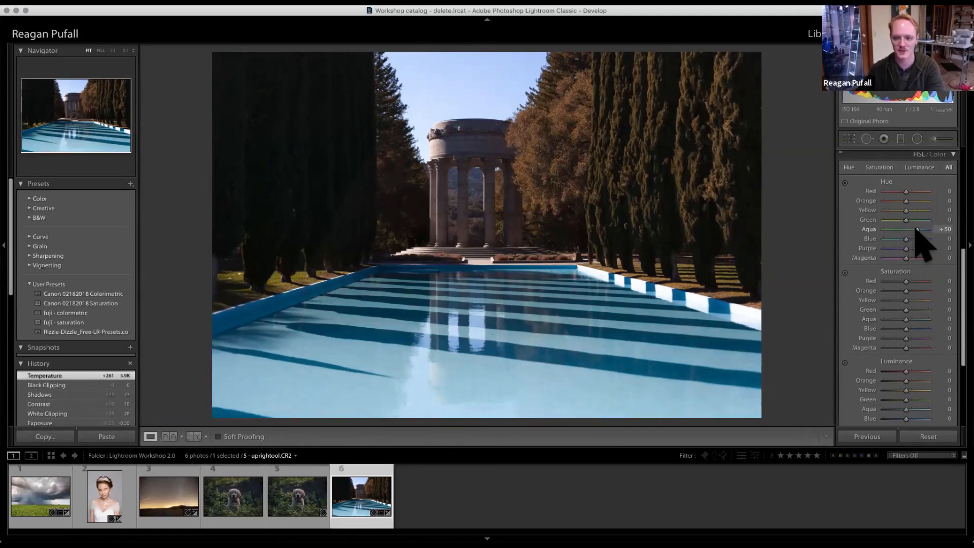
# Step: Set the Blue hue to +8 in the HSL adjustments and zoom out to show the whole pool photo smaller
pyautogui.moveTo(906, 238); pyautogui.dragTo(904, 236)
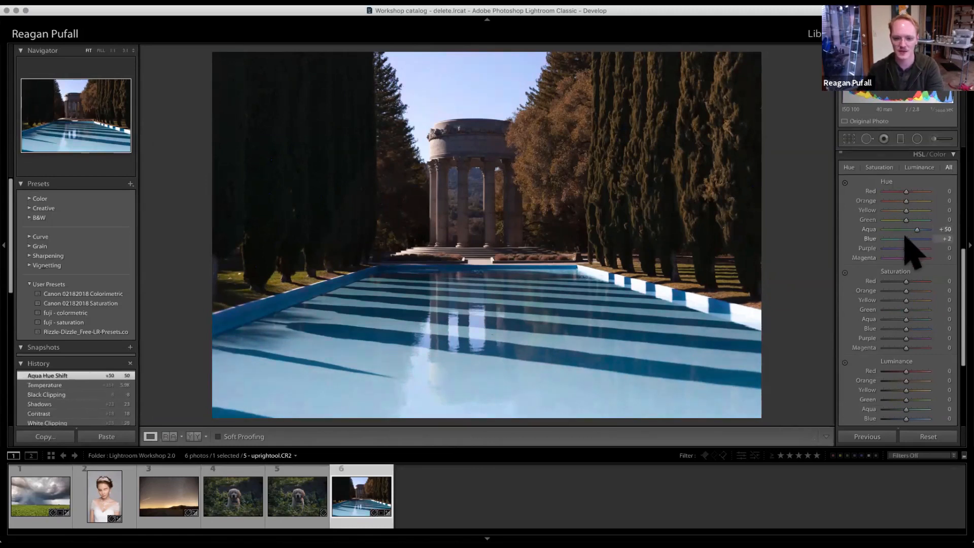
pyautogui.click(131, 50)
pyautogui.click(142, 73)
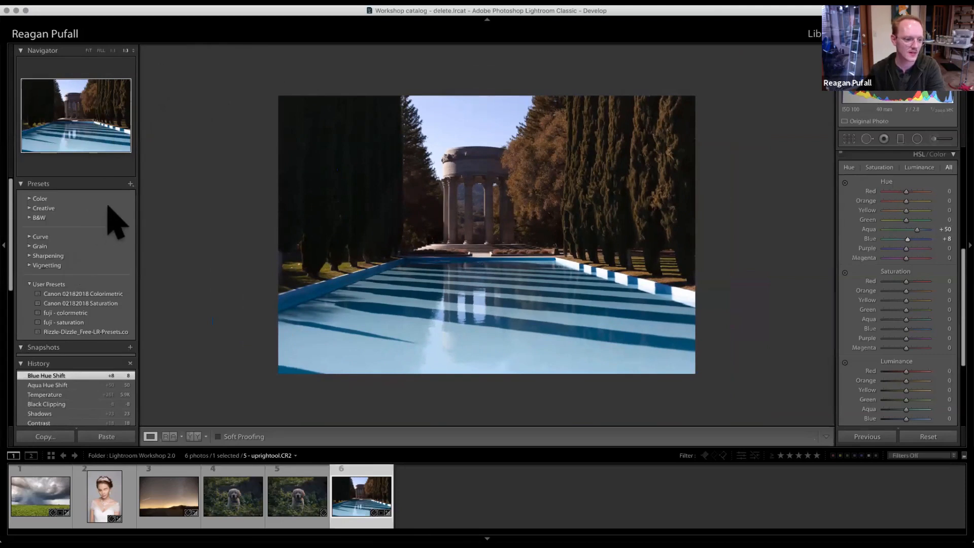
# Step: Compare the pool photo's original Import history state with the edit, returning to the latest Blue Hue Shift state
pyautogui.scroll(-1, 16, 413)
pyautogui.scroll(-10, 23, 421)
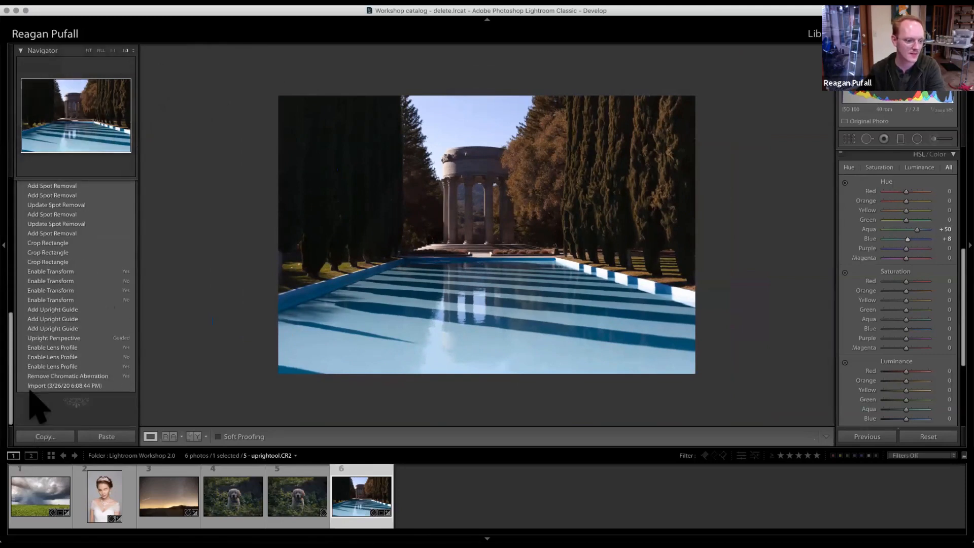
pyautogui.click(29, 385)
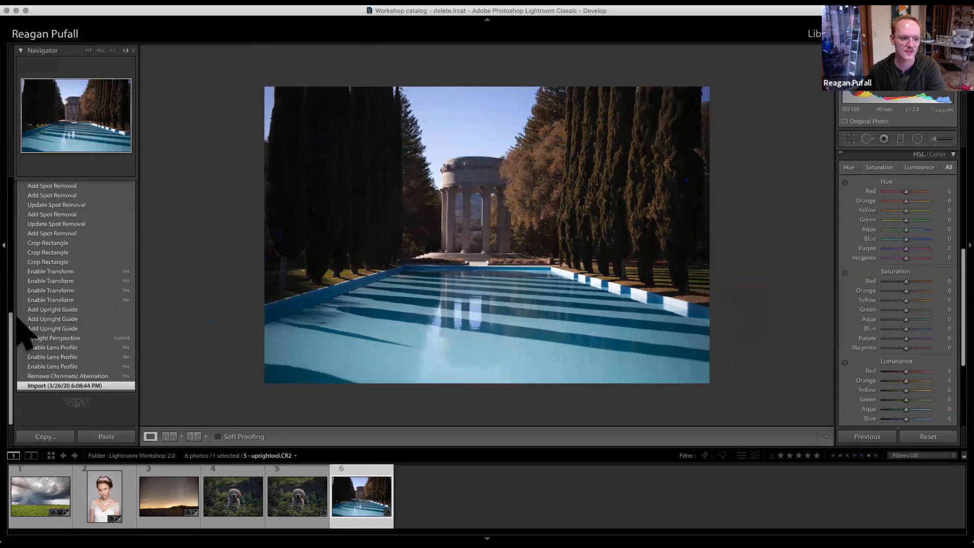
pyautogui.scroll(10, 28, 287)
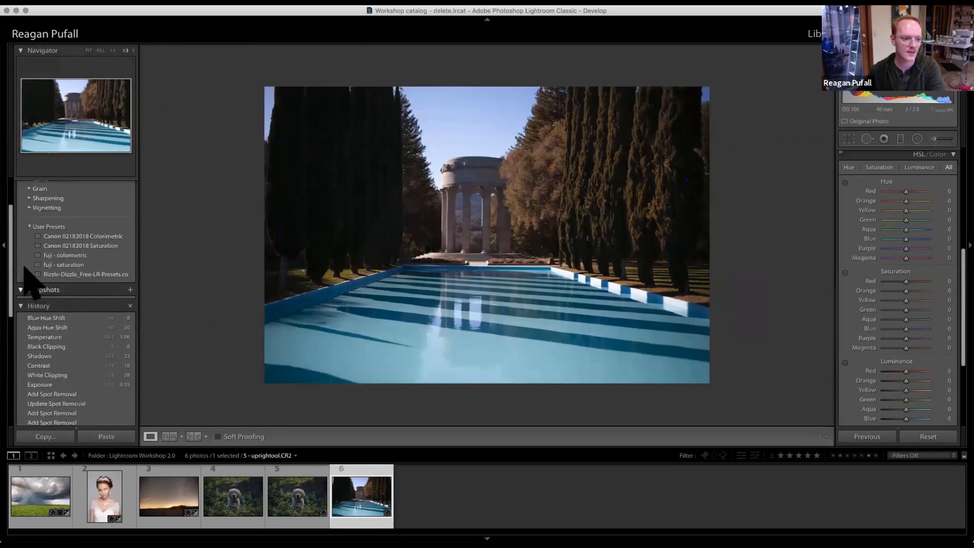
pyautogui.click(32, 319)
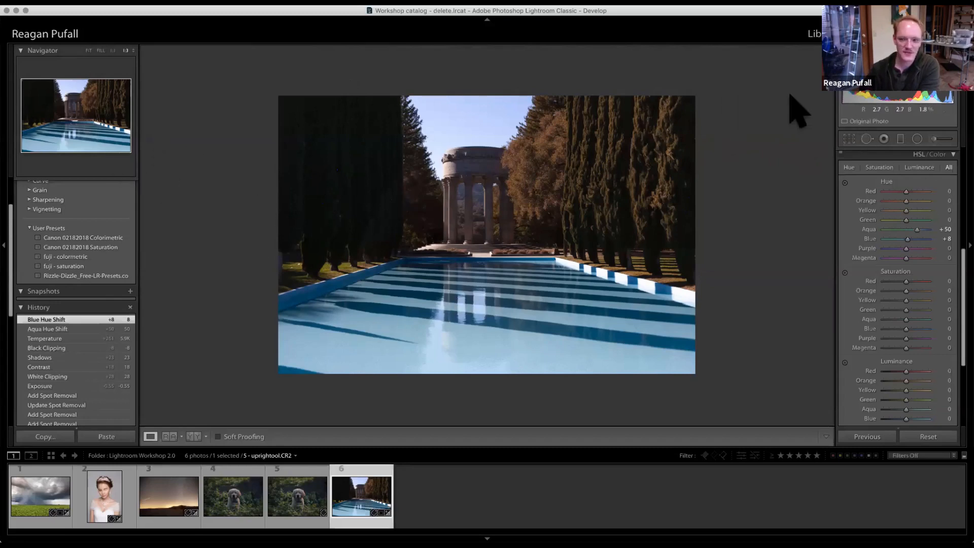
# Step: Switch to the Library grid and select only the stormy field photo and the pool photo
pyautogui.press('g')
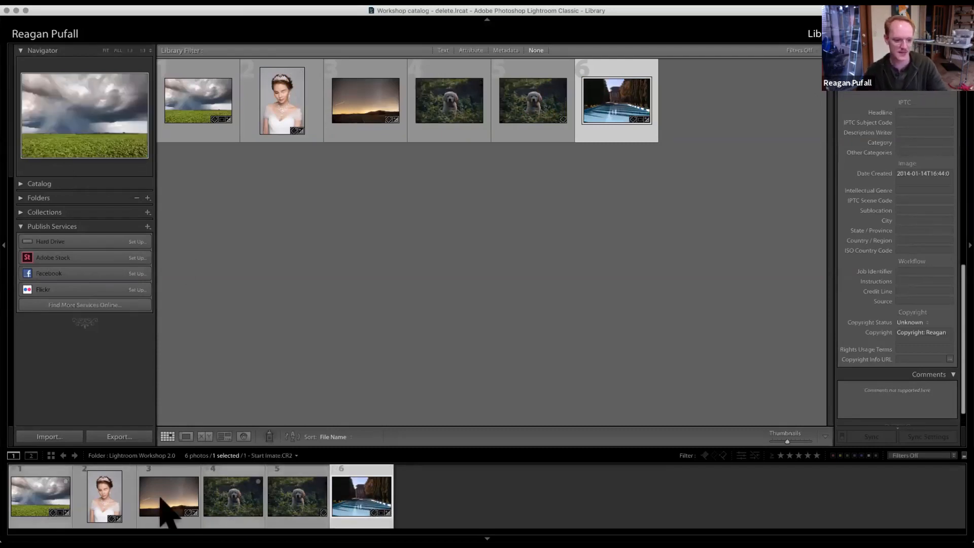
pyautogui.press('super+a')
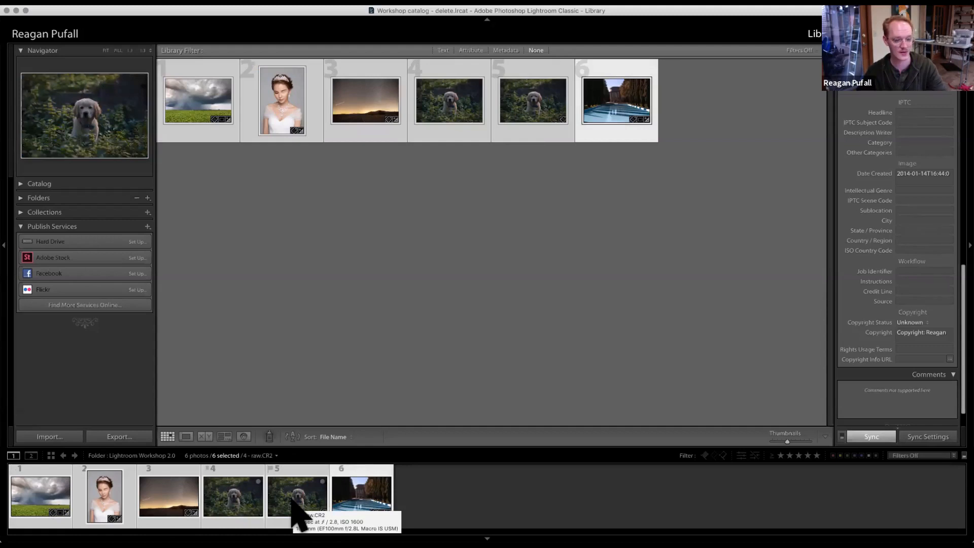
pyautogui.keyDown('super'); pyautogui.click(295, 500); pyautogui.keyUp('super')
pyautogui.keyDown('super'); pyautogui.click(245, 497); pyautogui.keyUp('super')
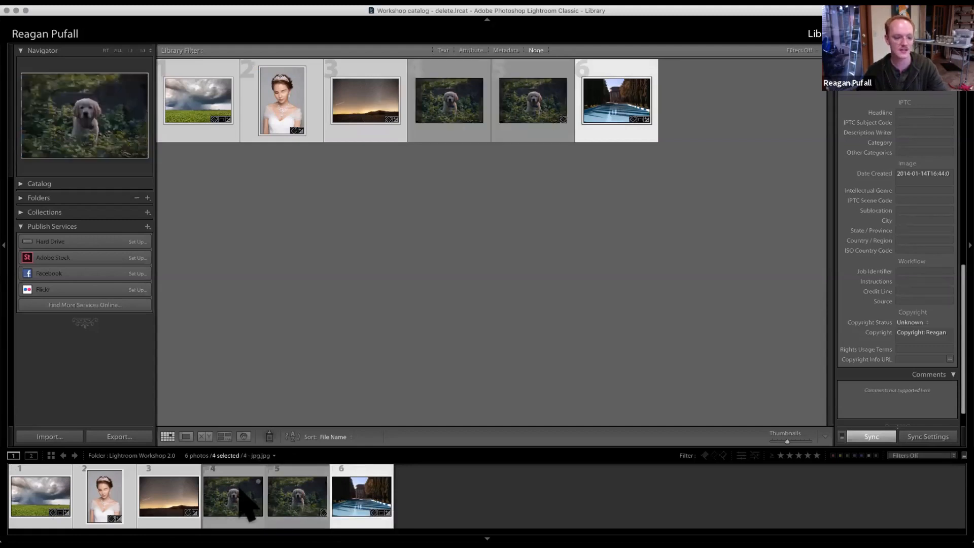
pyautogui.keyDown('super'); pyautogui.click(174, 497); pyautogui.keyUp('super')
pyautogui.keyDown('super'); pyautogui.click(104, 497); pyautogui.keyUp('super')
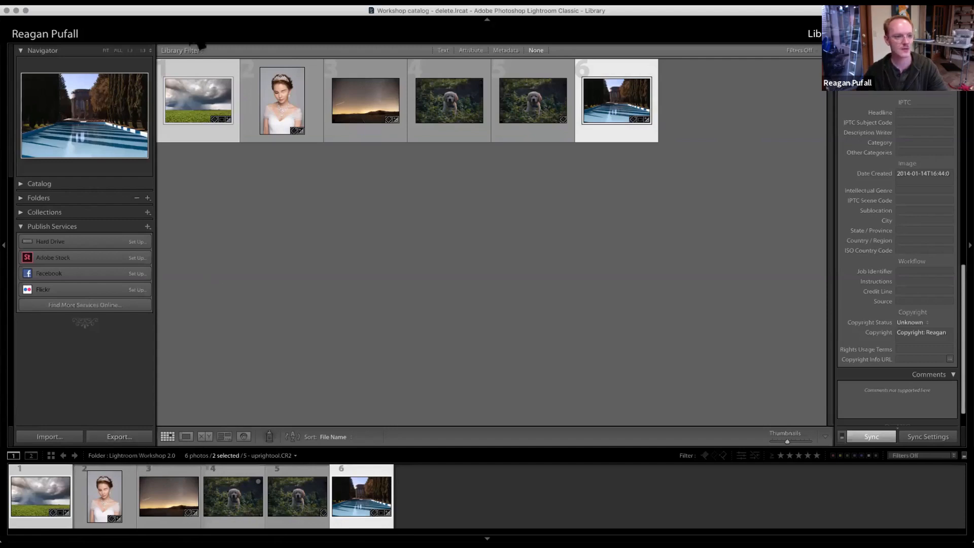
# Step: Open the export settings for the two selected photos
pyautogui.click(99, 2)
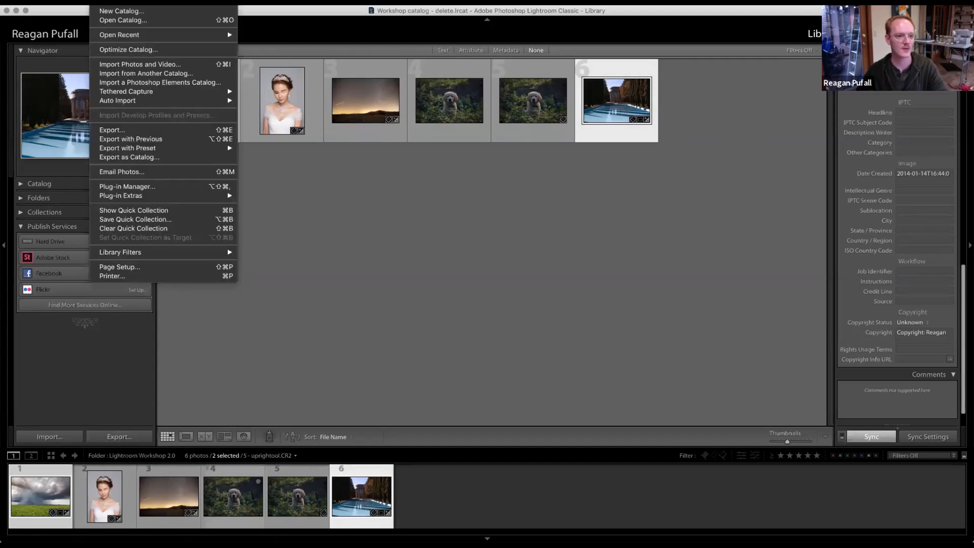
pyautogui.click(140, 332)
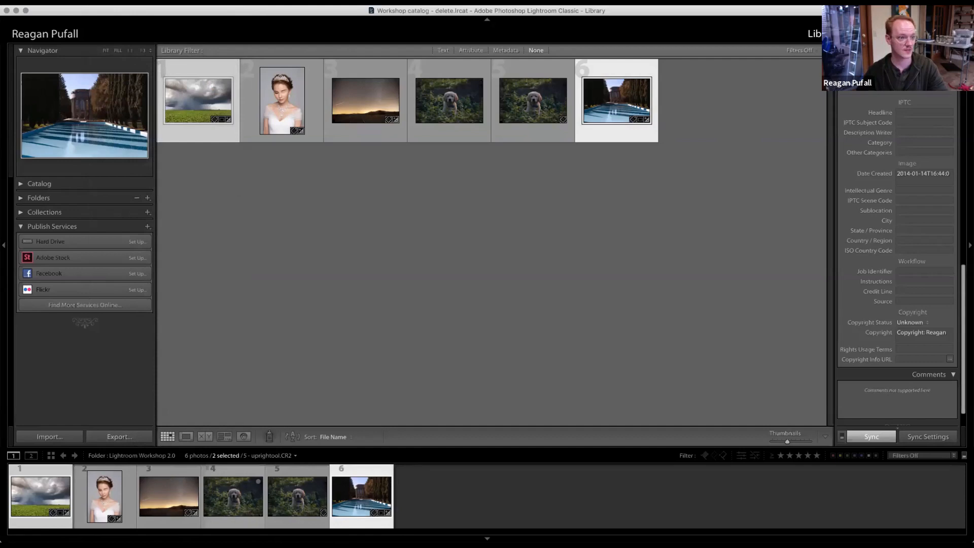
pyautogui.click(99, 2)
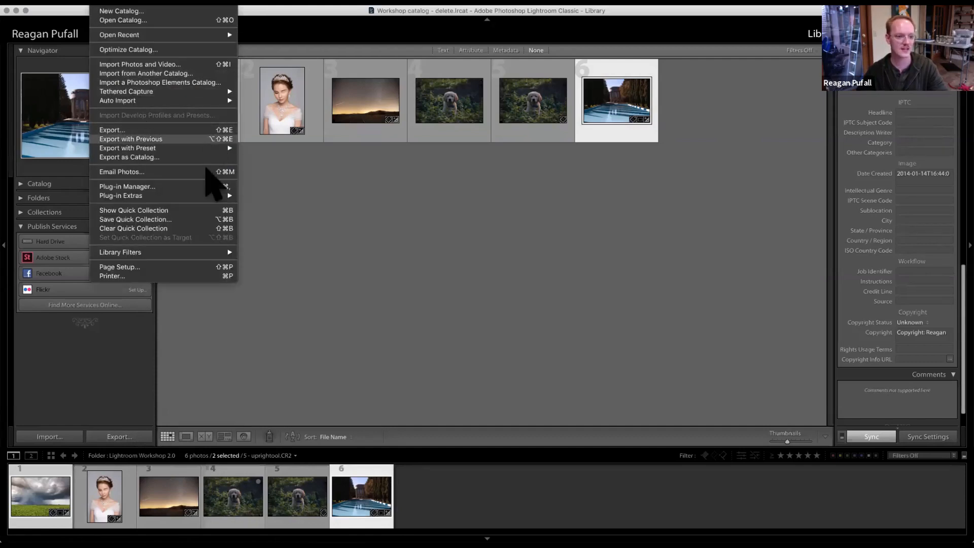
pyautogui.click(130, 437)
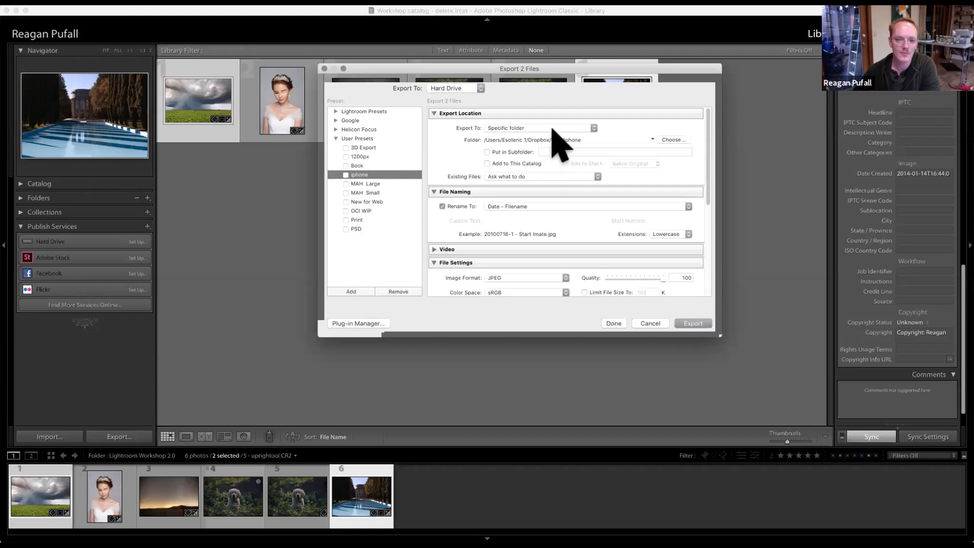
# Step: Look through the export settings and collapse the File Naming, File Settings, Image Sizing, Output Sharpening and Metadata sections
pyautogui.scroll(-3, 554, 152)
pyautogui.scroll(-3, 583, 167)
pyautogui.scroll(5, 630, 173)
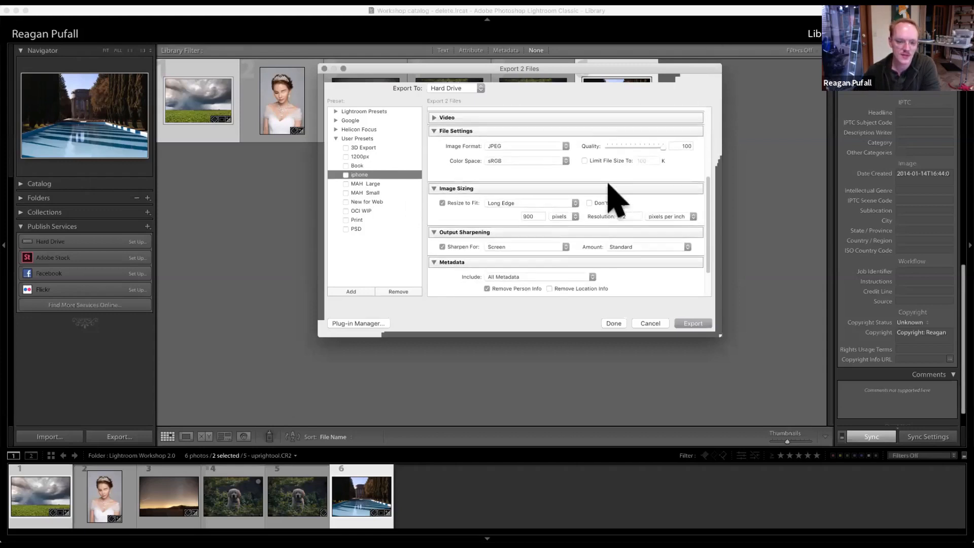
pyautogui.scroll(2, 610, 183)
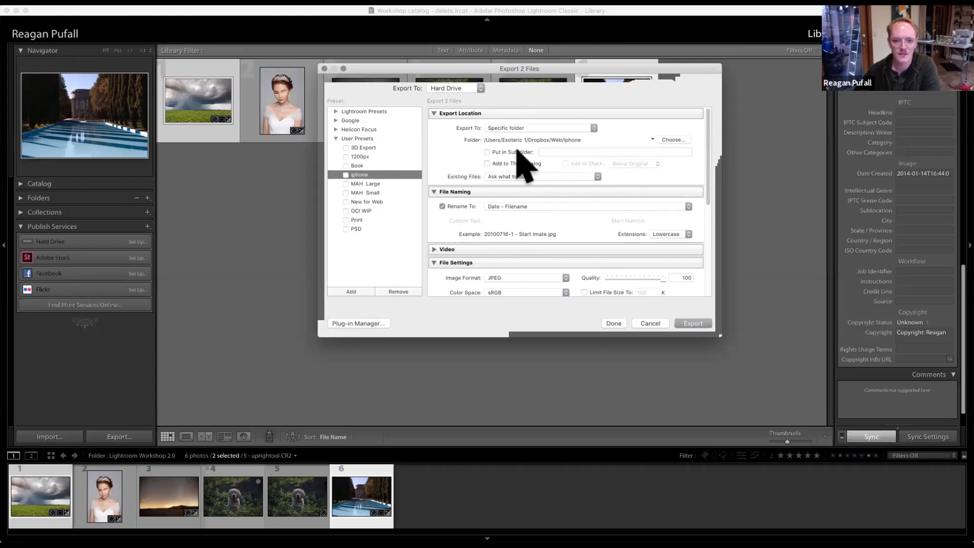
pyautogui.click(435, 192)
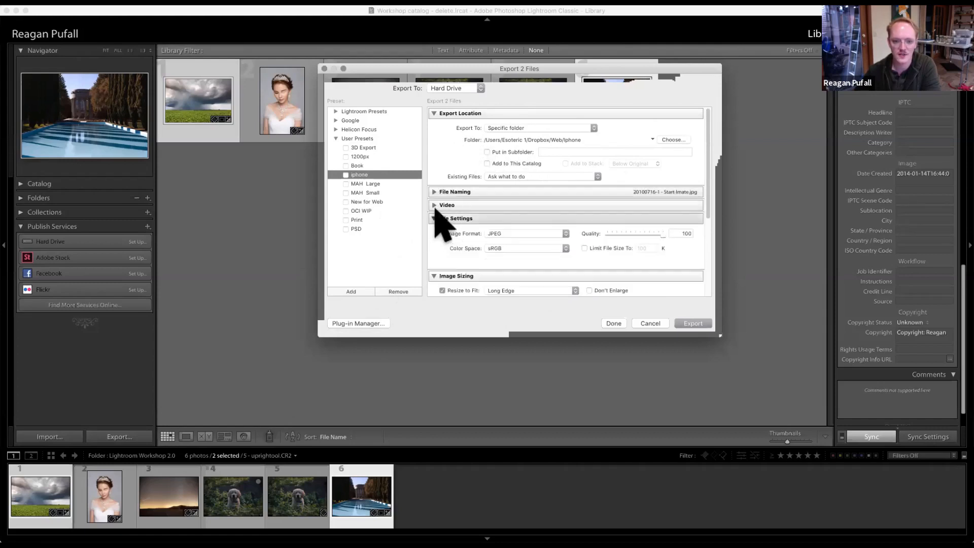
pyautogui.click(435, 232)
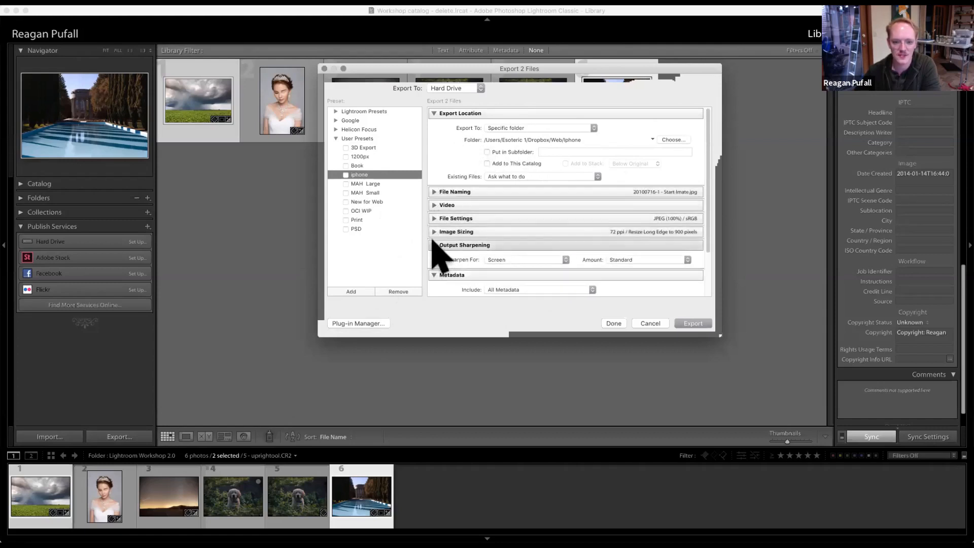
pyautogui.click(435, 245)
pyautogui.click(434, 258)
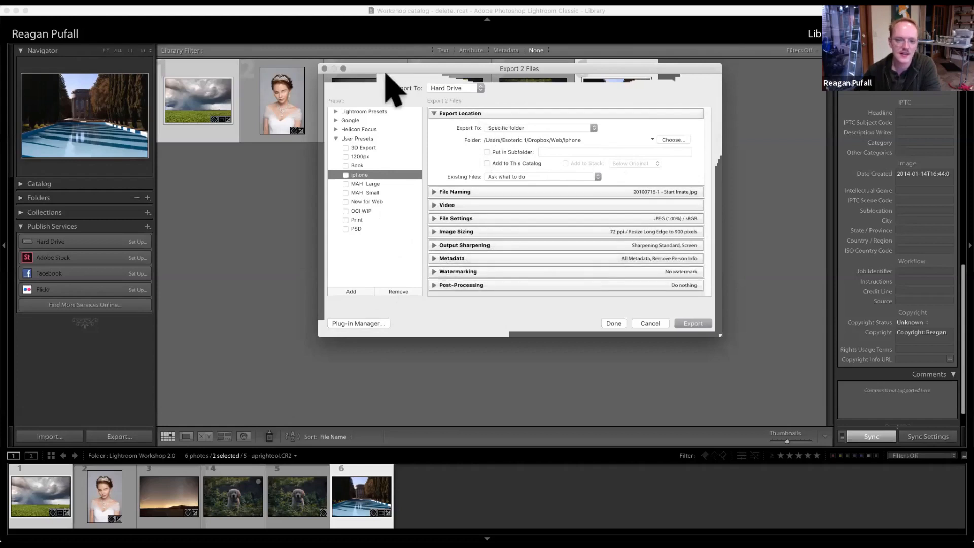
# Step: Keep Hard Drive as the export destination and set the export location to Choose folder later (useful for presets)
pyautogui.click(481, 88)
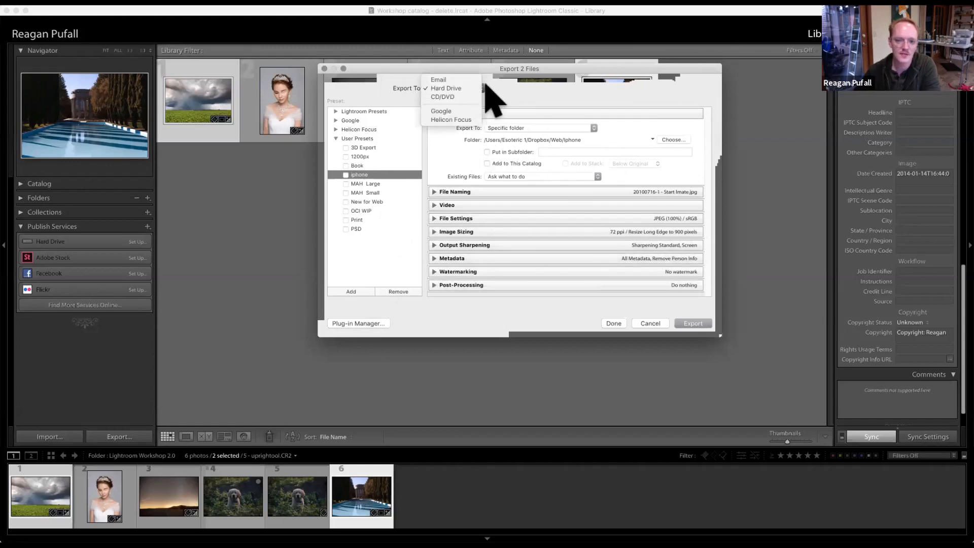
pyautogui.click(459, 88)
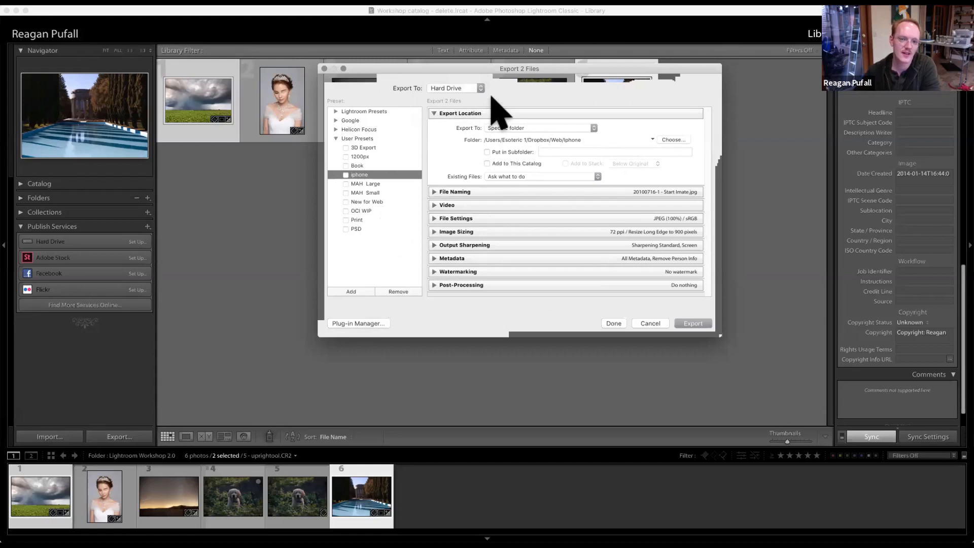
pyautogui.click(560, 129)
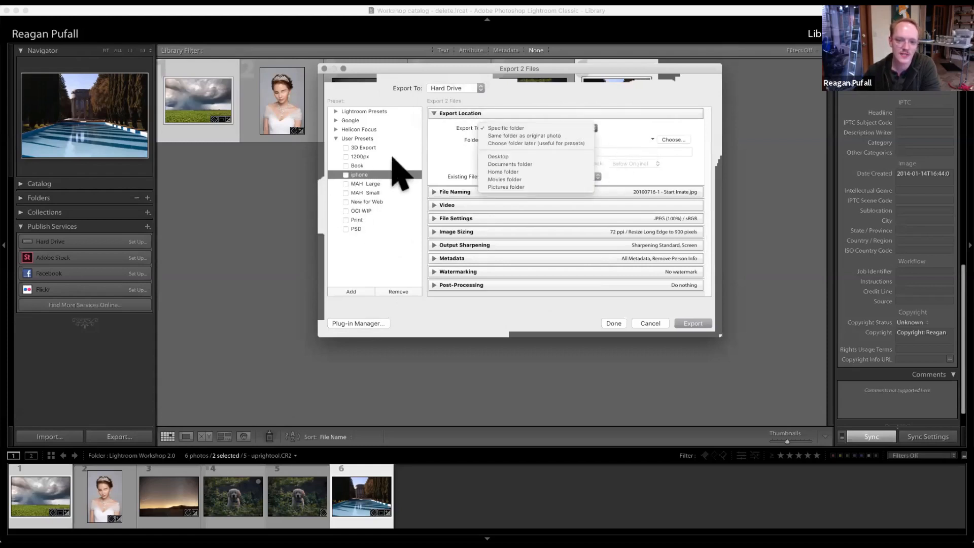
pyautogui.click(561, 143)
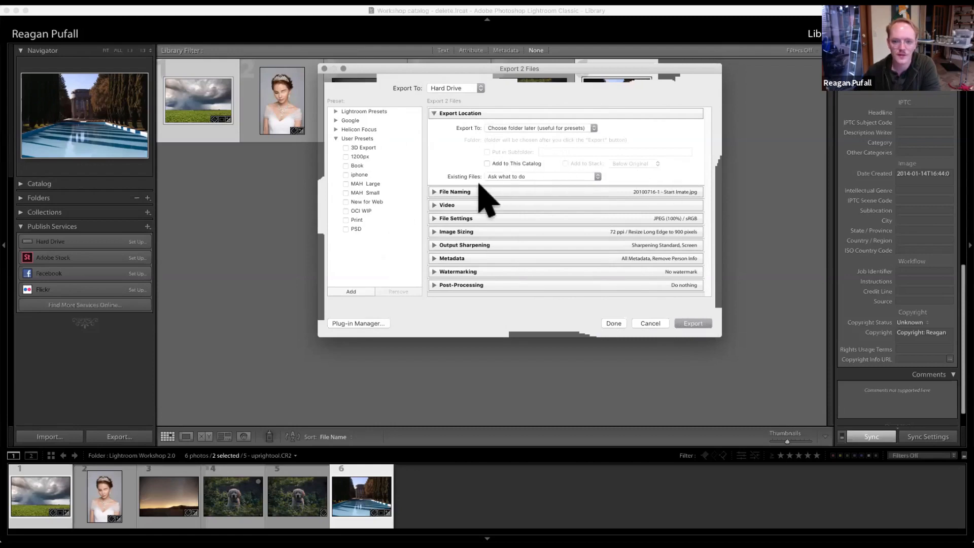
# Step: Try the Custom Name - Original File Number and Custom Name - Sequence naming templates, restore Date - Filename and collapse File Naming
pyautogui.click(435, 192)
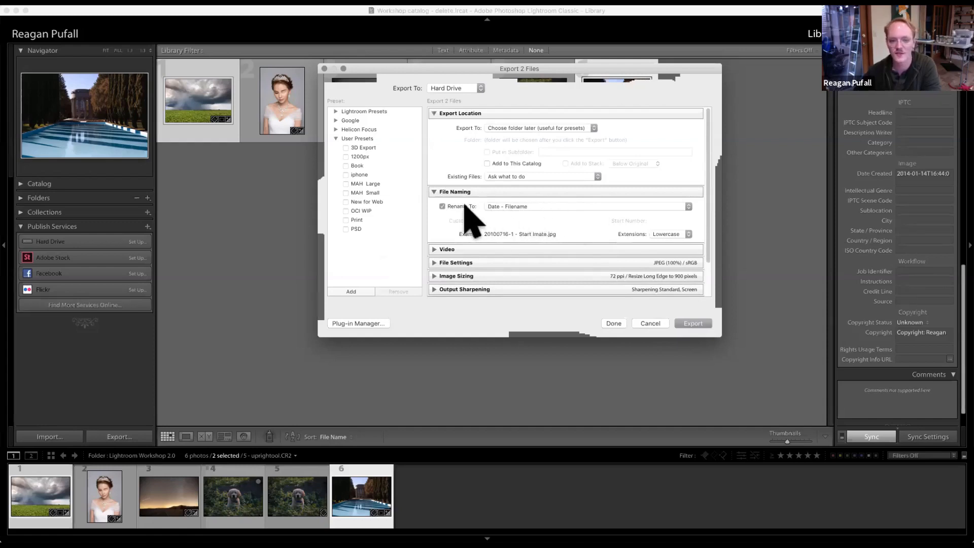
pyautogui.click(526, 205)
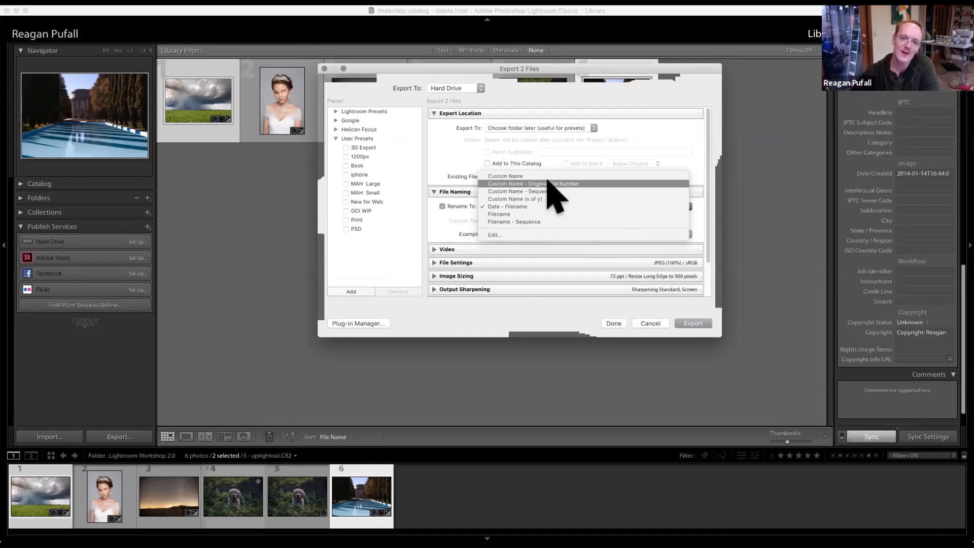
pyautogui.click(532, 184)
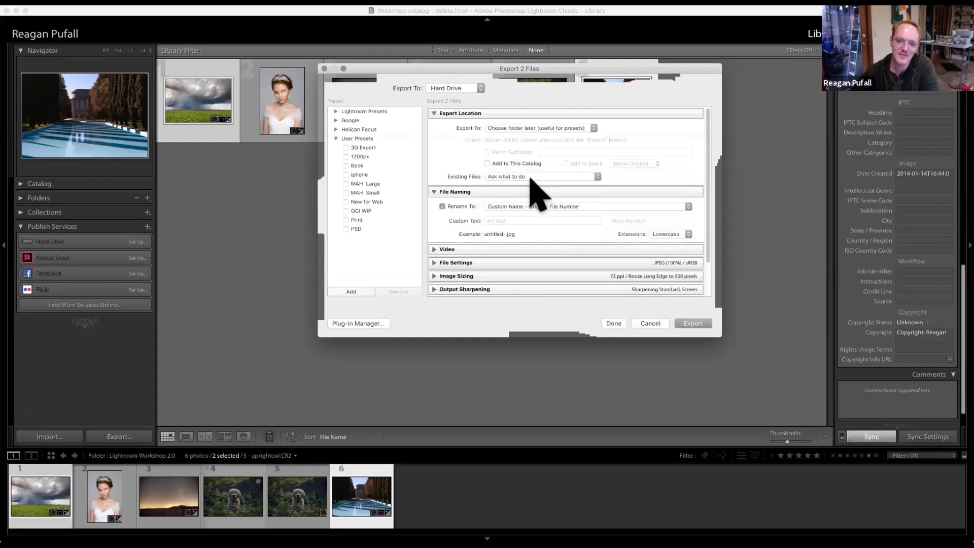
pyautogui.click(548, 207)
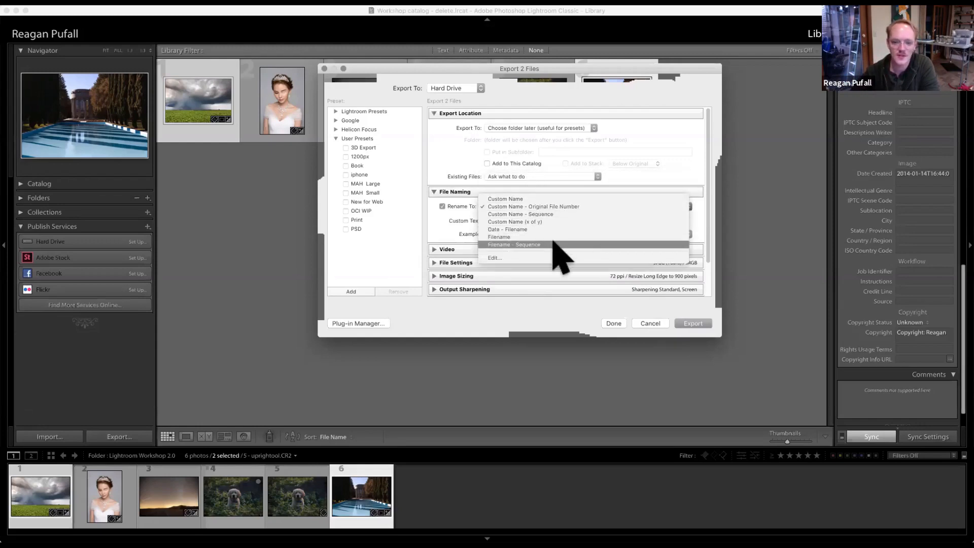
pyautogui.click(564, 214)
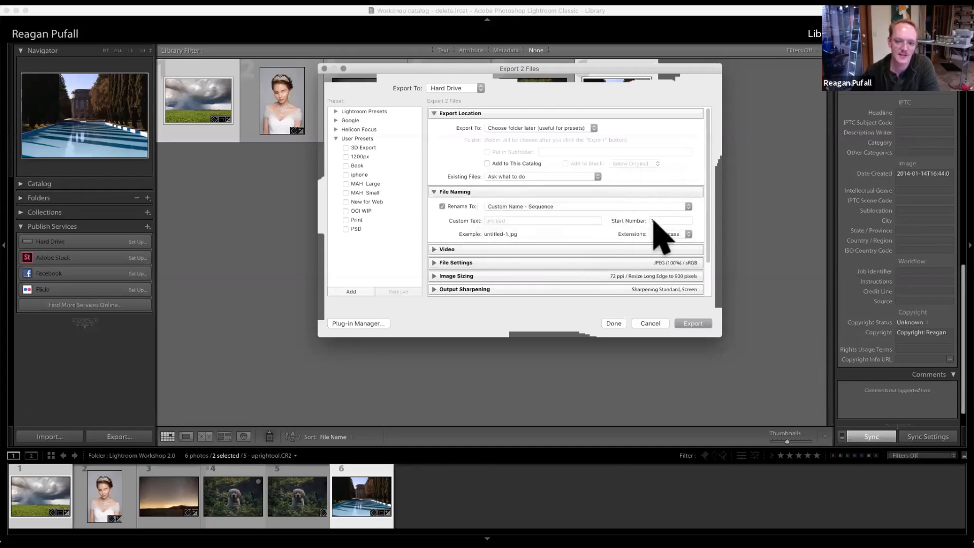
pyautogui.click(618, 206)
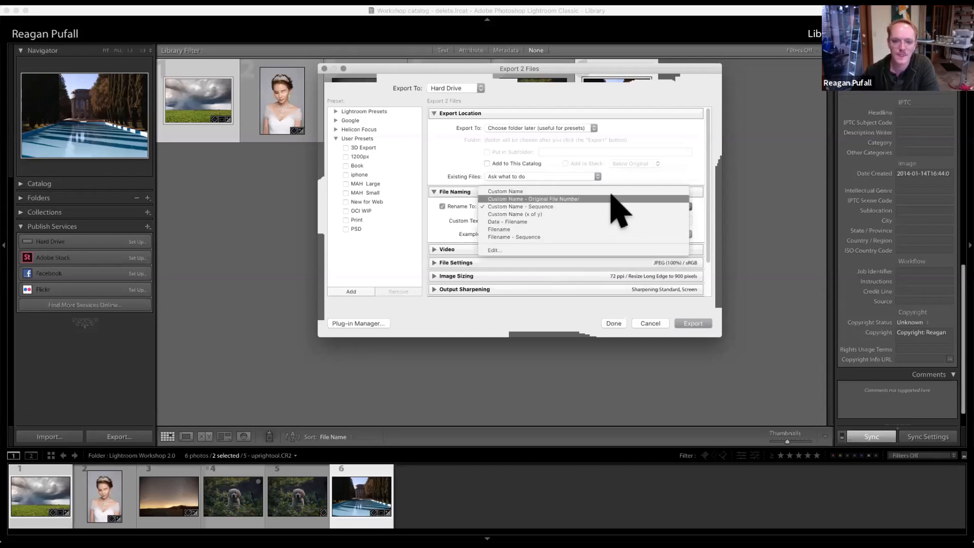
pyautogui.click(609, 244)
pyautogui.click(446, 192)
# Step: Check the Video export options, expand File Settings and keep JPEG as the image format after reviewing the available formats
pyautogui.click(445, 208)
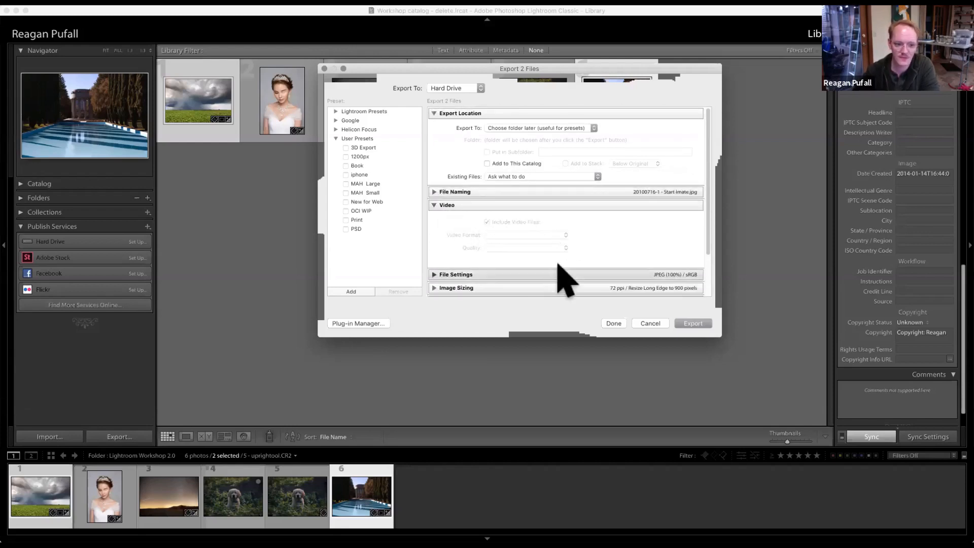
pyautogui.click(447, 206)
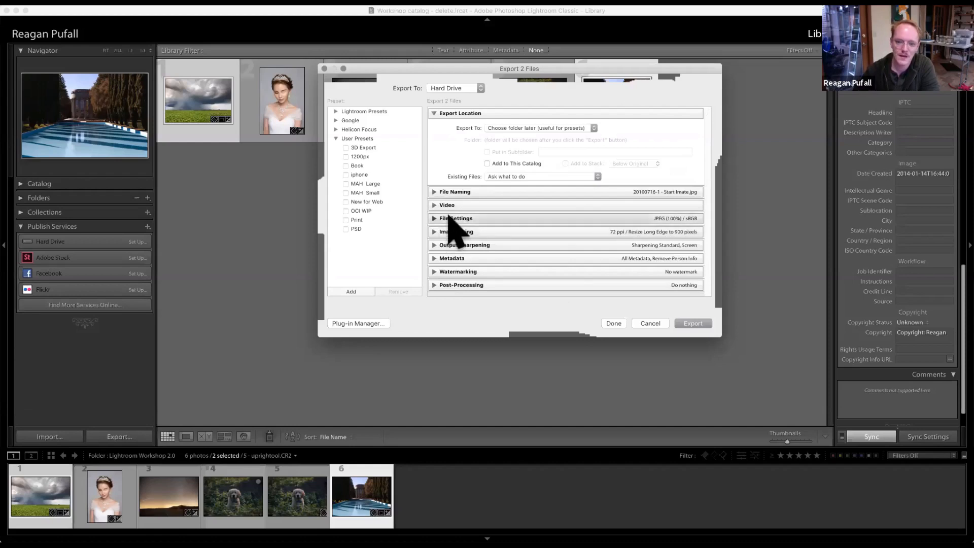
pyautogui.click(449, 218)
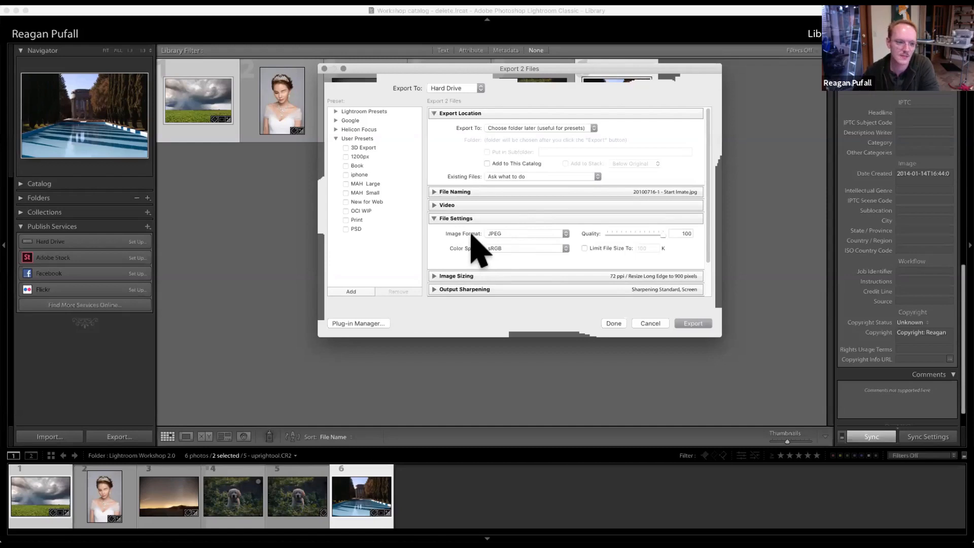
pyautogui.click(511, 234)
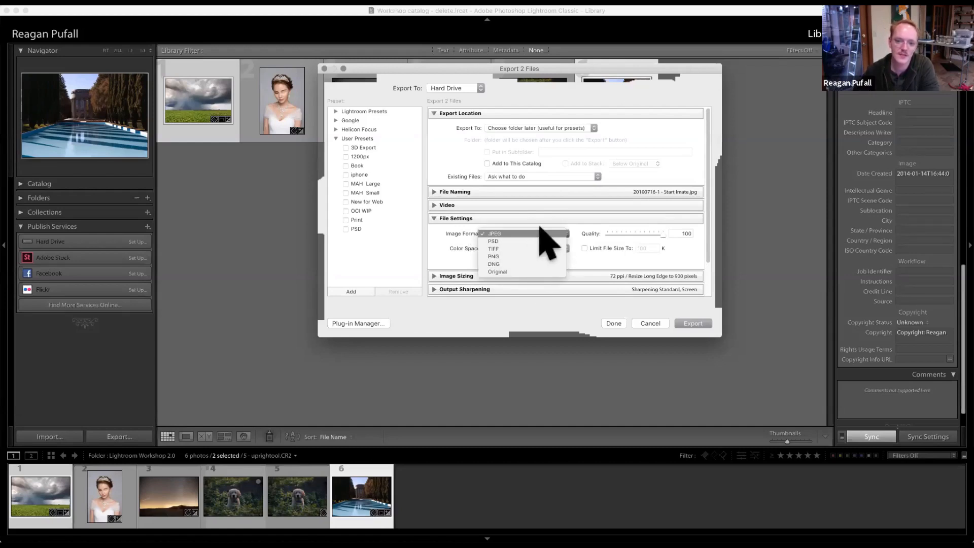
pyautogui.click(491, 249)
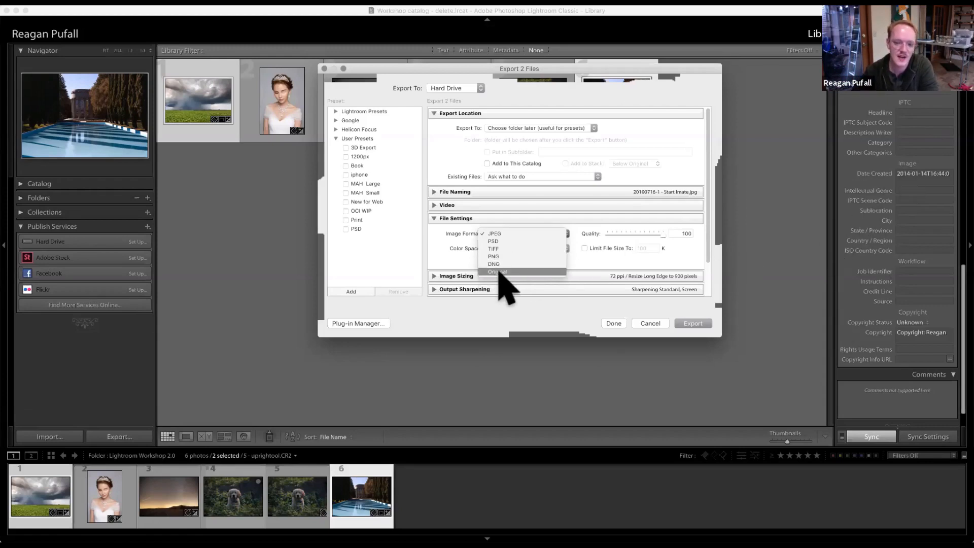
pyautogui.click(502, 234)
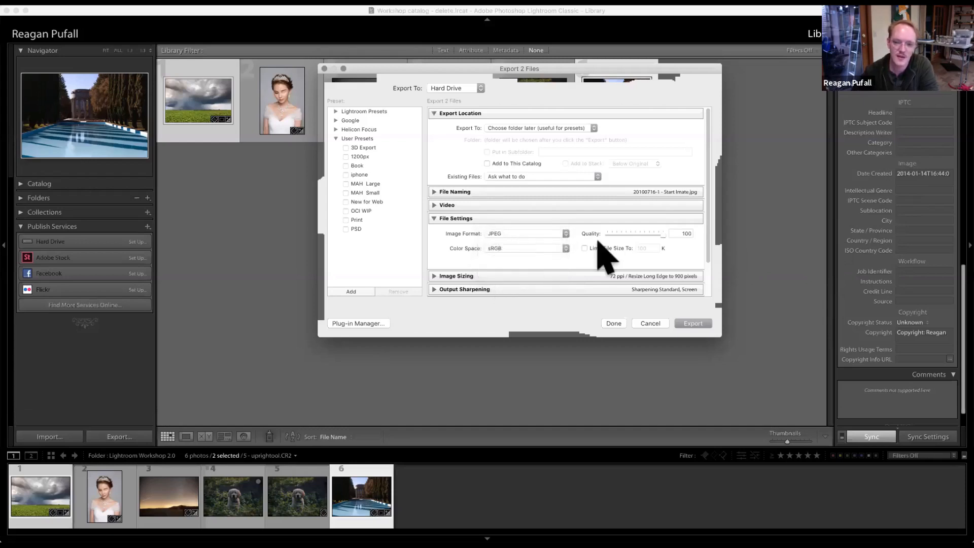
# Step: Keep the JPEG quality at 100 and the color space at sRGB after reviewing the available color spaces, and collapse File Settings
pyautogui.moveTo(663, 234)
pyautogui.mouseDown()
pyautogui.moveTo(641, 232)
pyautogui.moveTo(672, 239)
pyautogui.mouseUp()
pyautogui.click(505, 248)
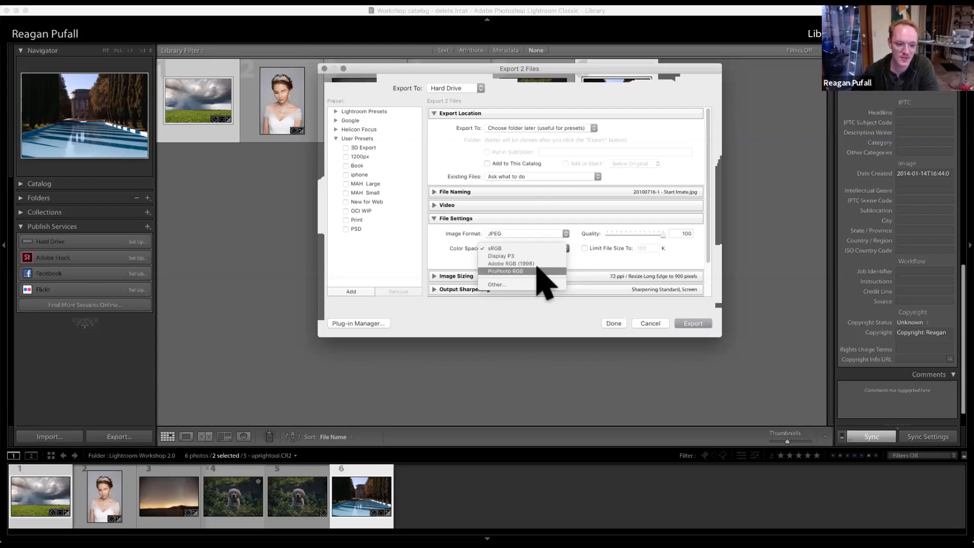
pyautogui.click(589, 258)
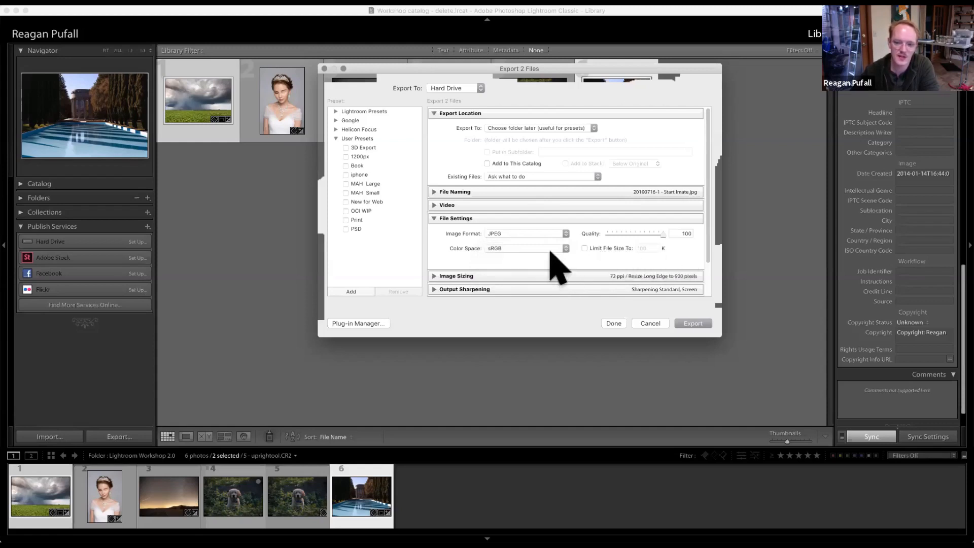
pyautogui.click(440, 219)
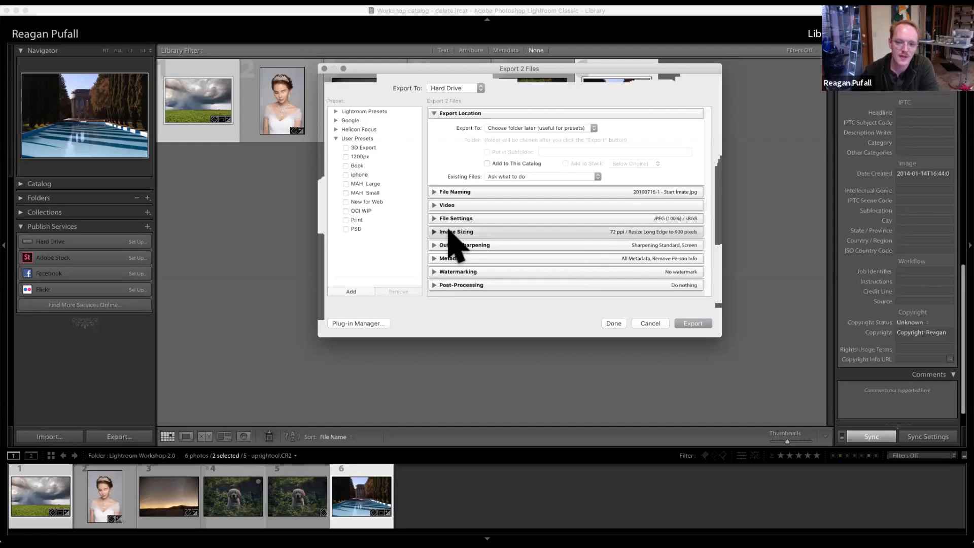
# Step: Expand Image Sizing, try the Width & Height and Dimensions resize modes, and restore Long Edge
pyautogui.click(454, 232)
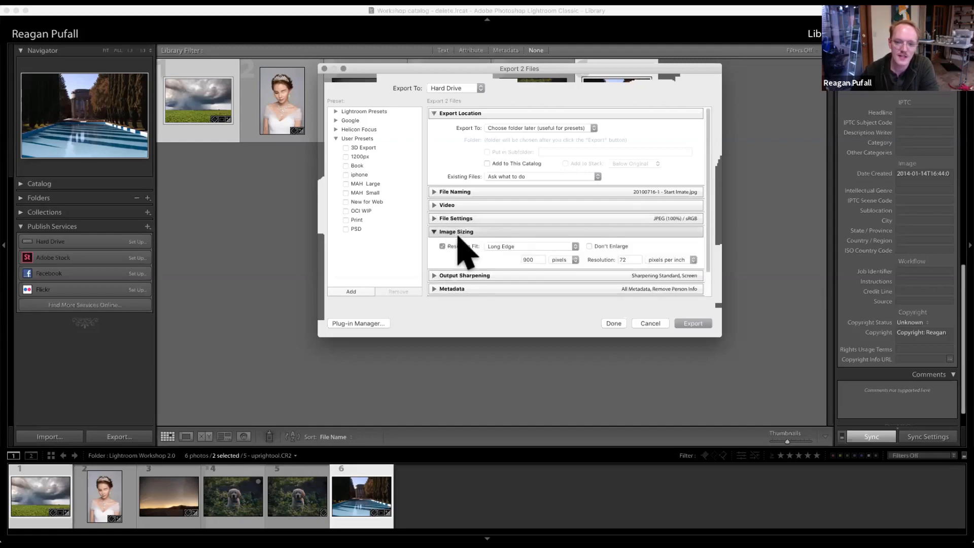
pyautogui.click(521, 247)
pyautogui.click(518, 232)
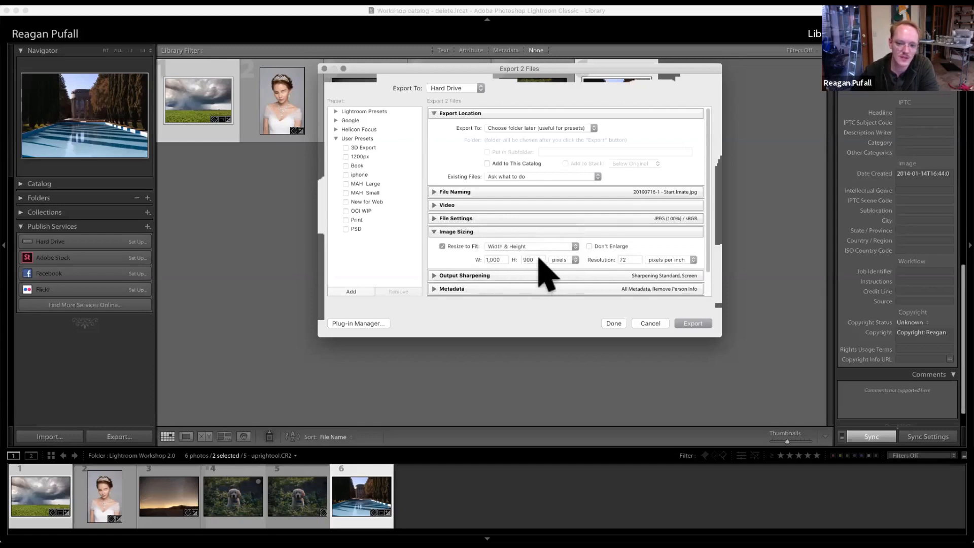
pyautogui.click(547, 247)
pyautogui.click(551, 256)
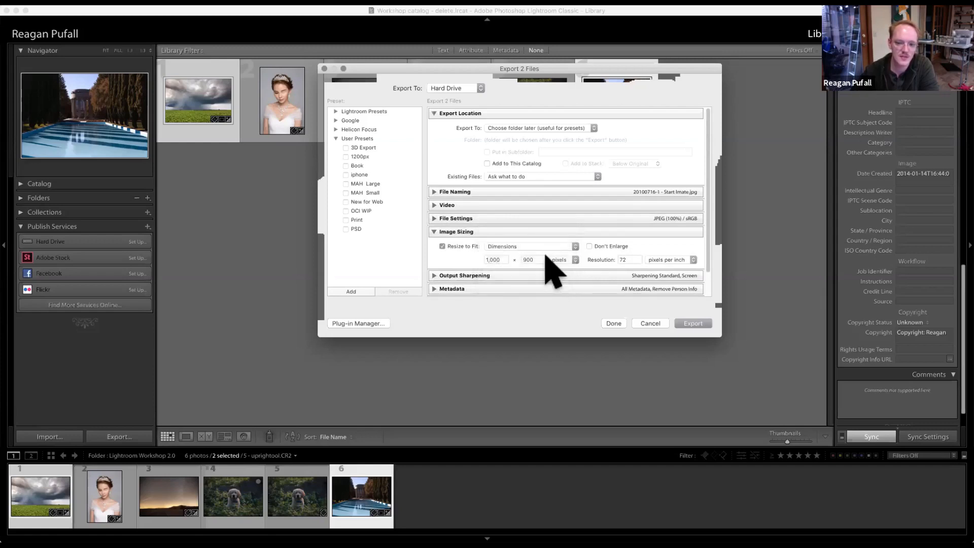
pyautogui.click(553, 247)
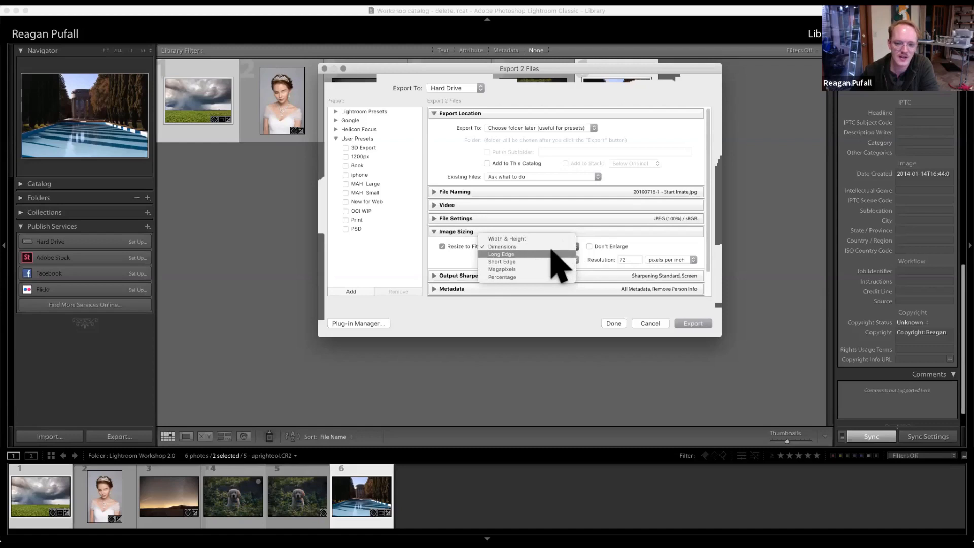
pyautogui.click(552, 253)
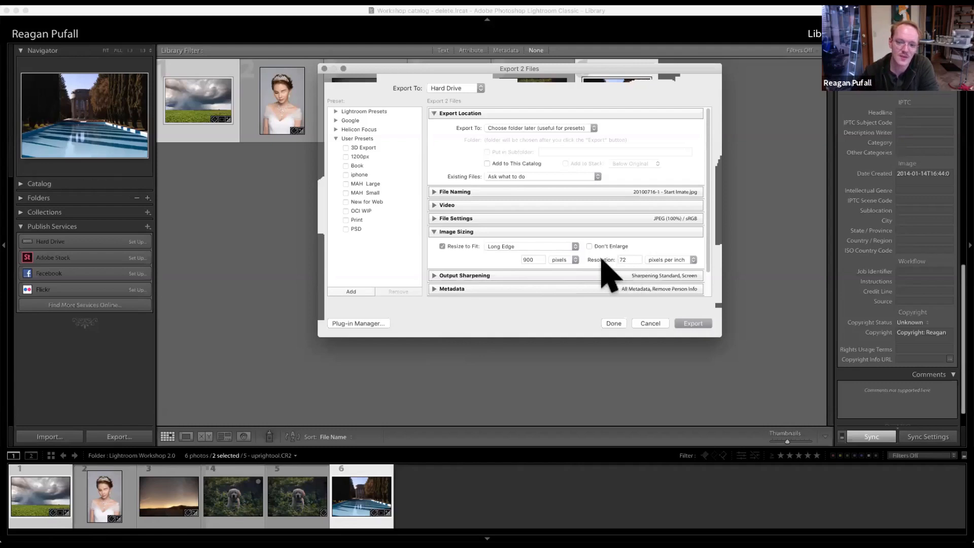
# Step: Switch Resize to Fit off and back on, and collapse Image Sizing
pyautogui.click(444, 246)
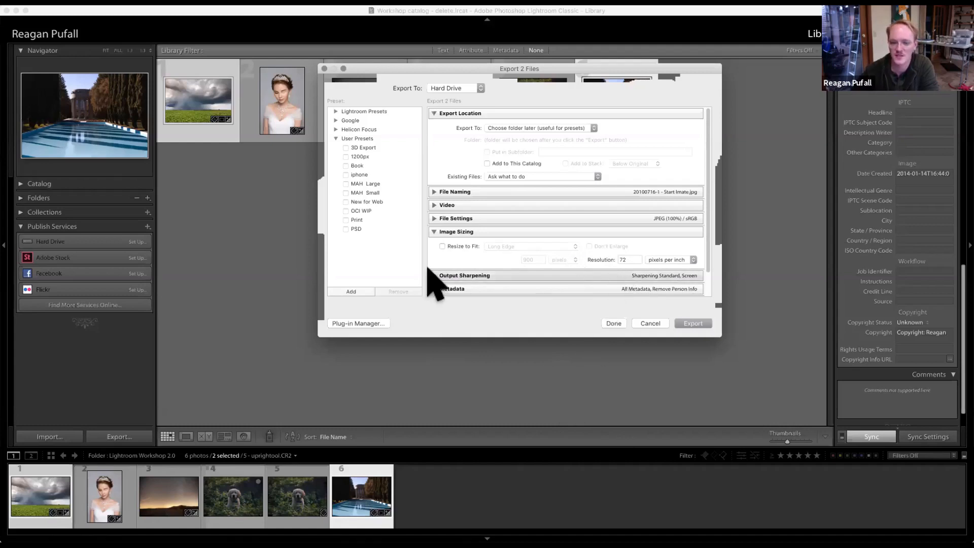
pyautogui.click(460, 246)
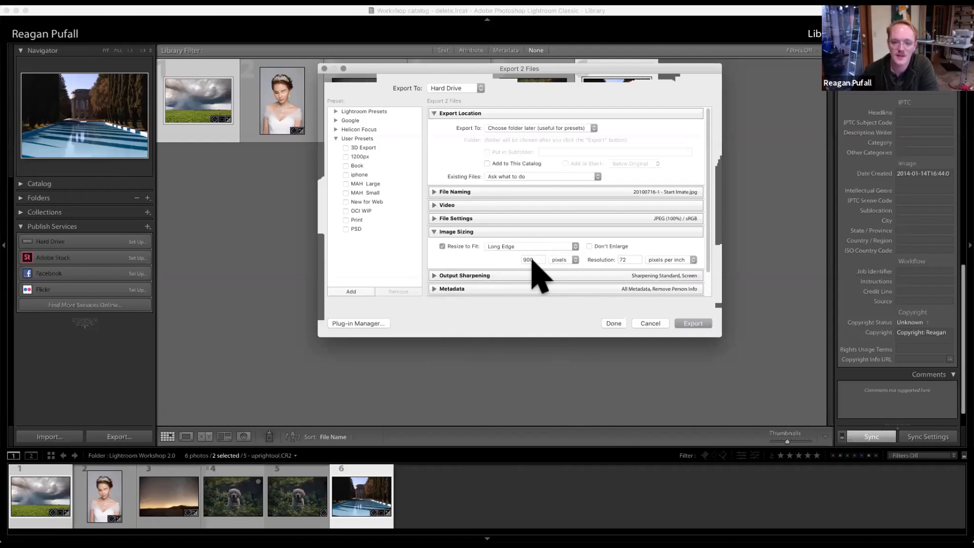
pyautogui.click(433, 231)
# Step: Expand Output Sharpening, review the amount and media options while keeping Standard and Screen, and collapse the section
pyautogui.click(433, 244)
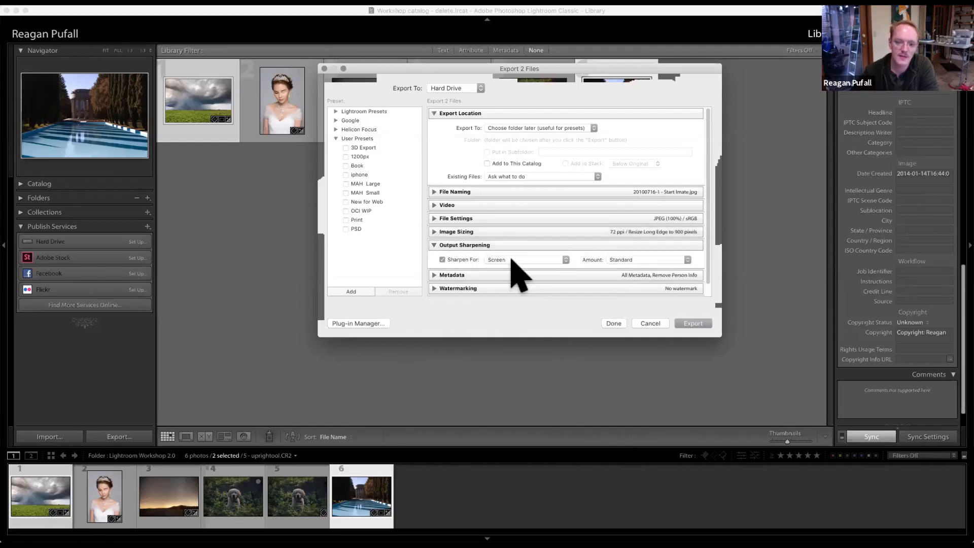
pyautogui.click(609, 260)
pyautogui.click(654, 259)
pyautogui.click(531, 257)
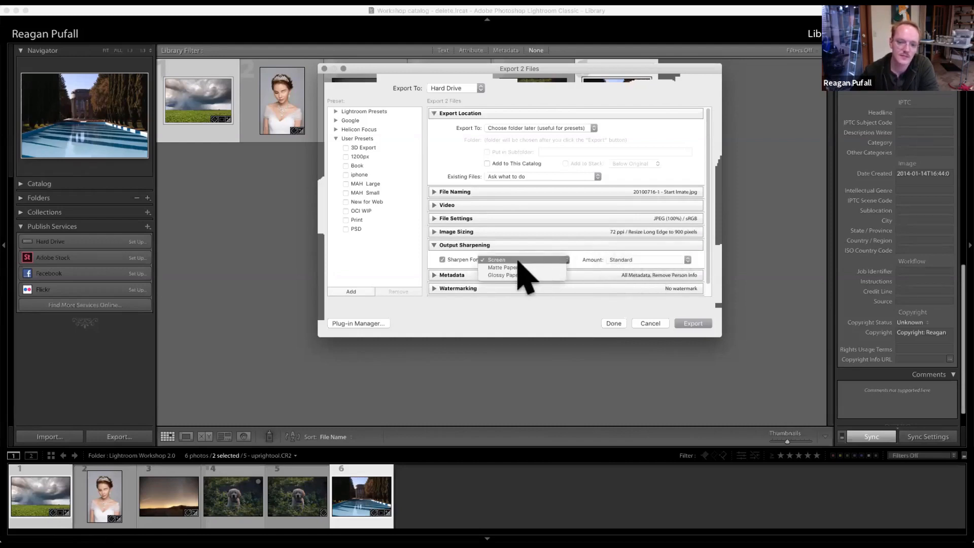
pyautogui.click(473, 262)
pyautogui.click(539, 245)
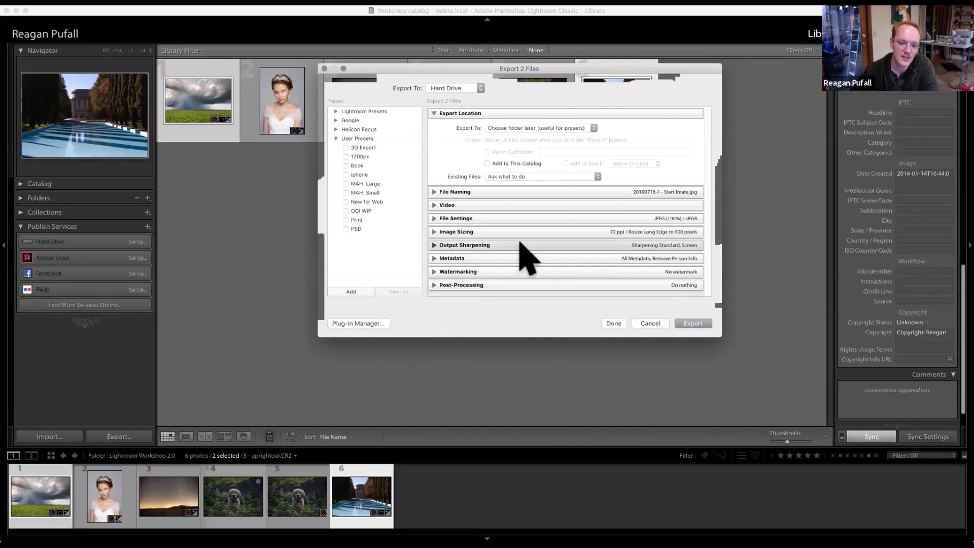
# Step: Turn off output sharpening for the export and collapse the Output Sharpening section
pyautogui.click(519, 244)
pyautogui.click(443, 260)
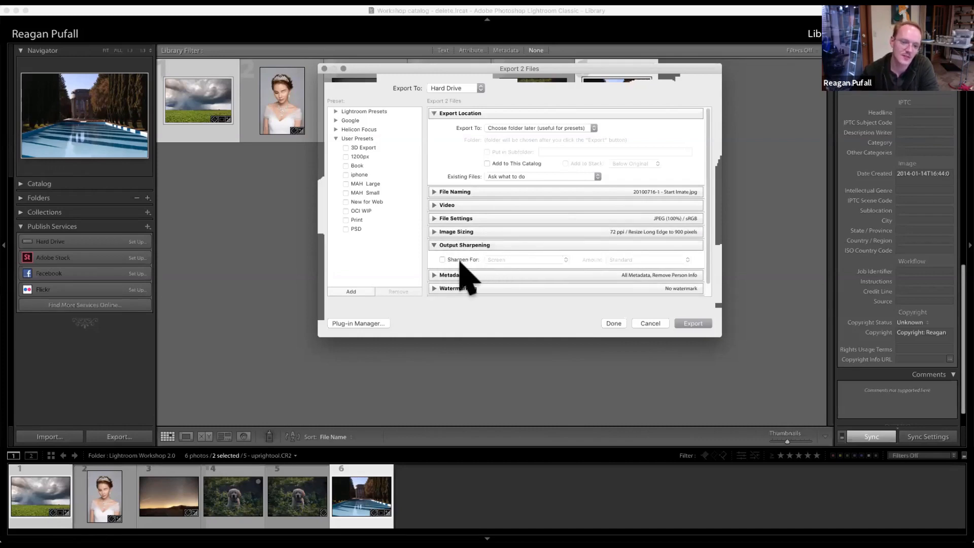
pyautogui.click(442, 246)
# Step: Set the export metadata to remove location info but keep person info, and restore All Metadata after trying Copyright Only
pyautogui.click(441, 259)
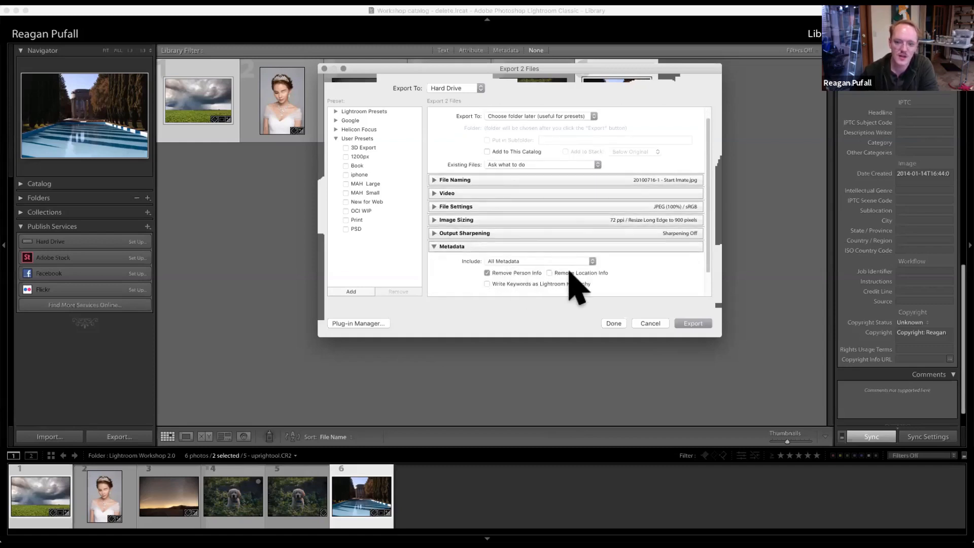
pyautogui.click(505, 273)
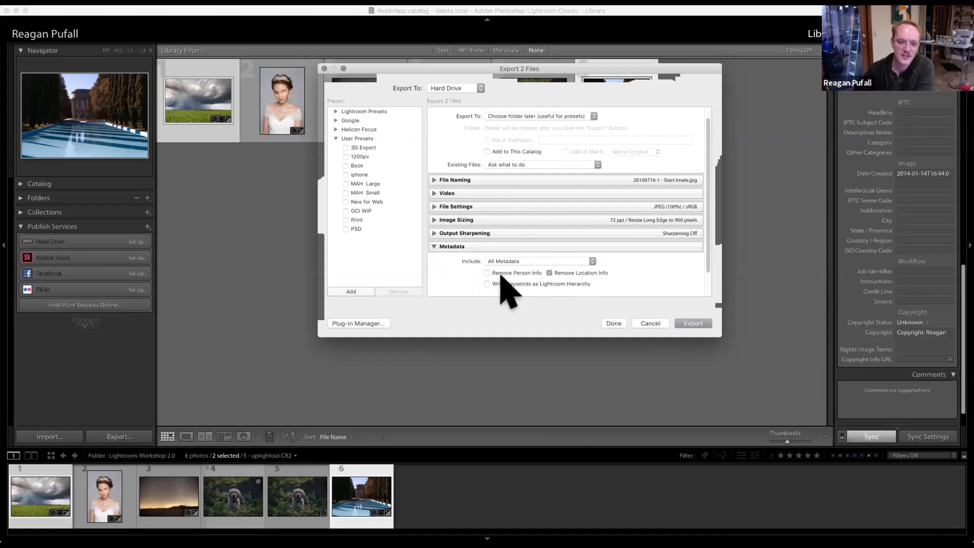
pyautogui.click(541, 261)
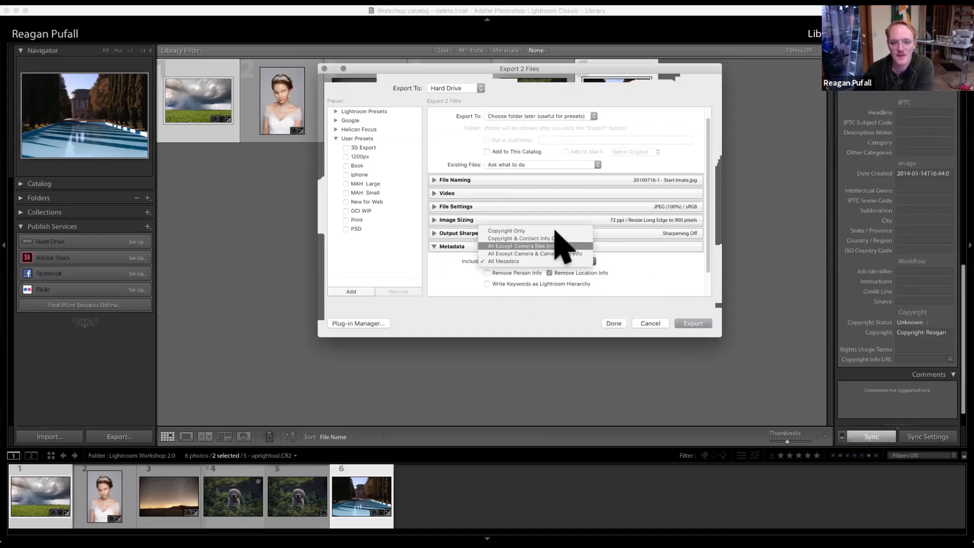
pyautogui.click(548, 231)
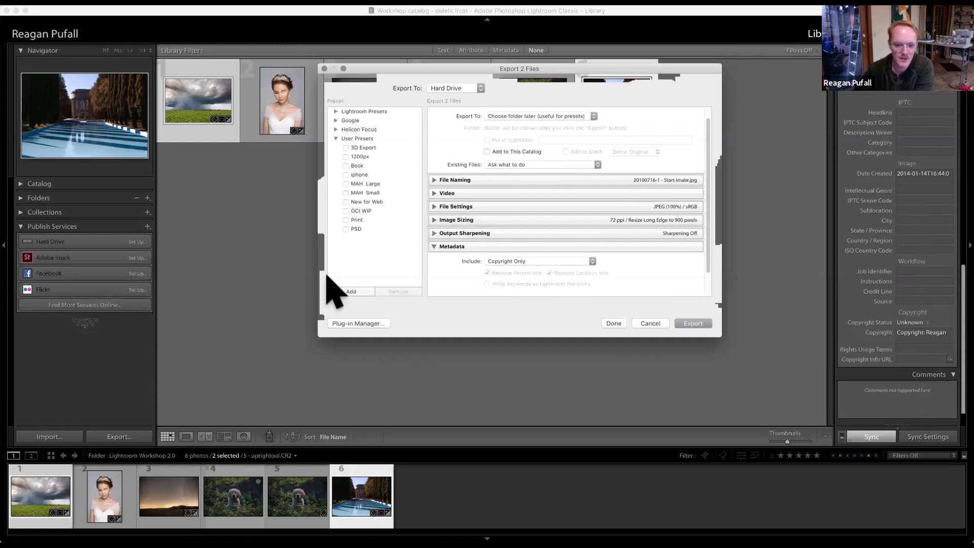
pyautogui.click(553, 261)
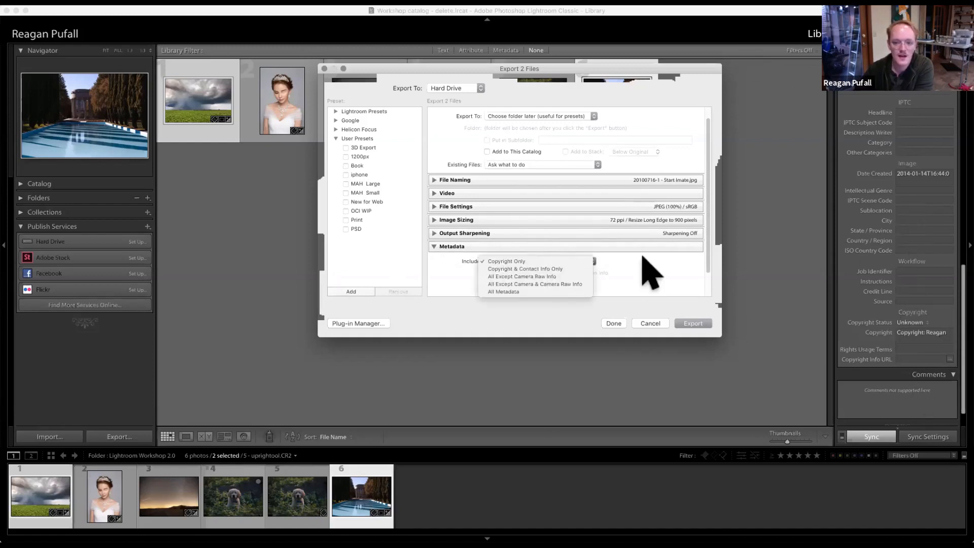
pyautogui.click(548, 291)
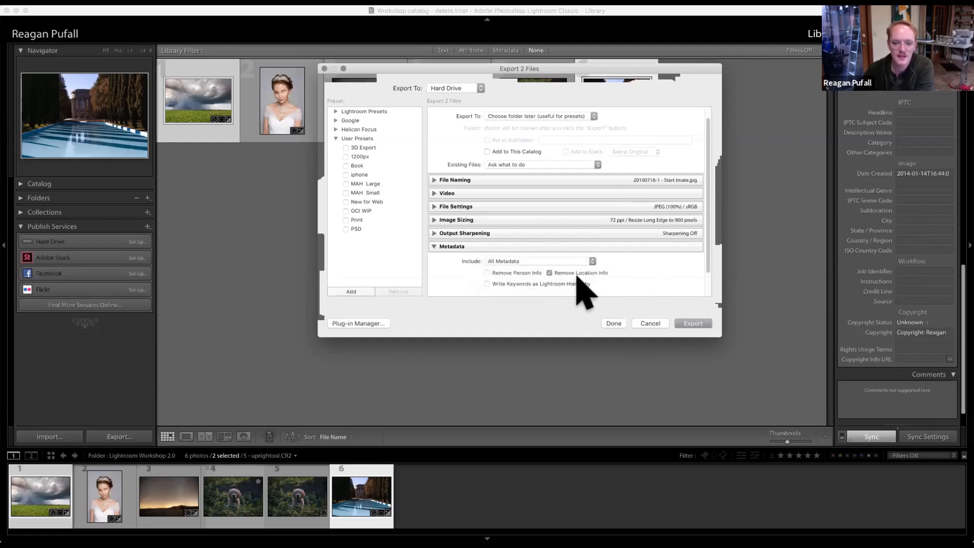
# Step: Enable Write Keywords as Lightroom Hierarchy and start exporting the two selected photos
pyautogui.click(488, 284)
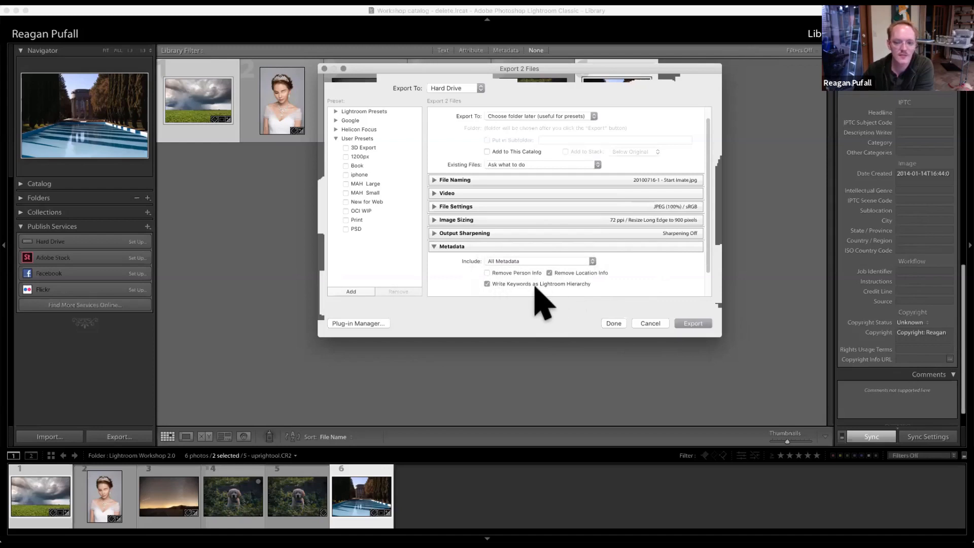
pyautogui.click(702, 318)
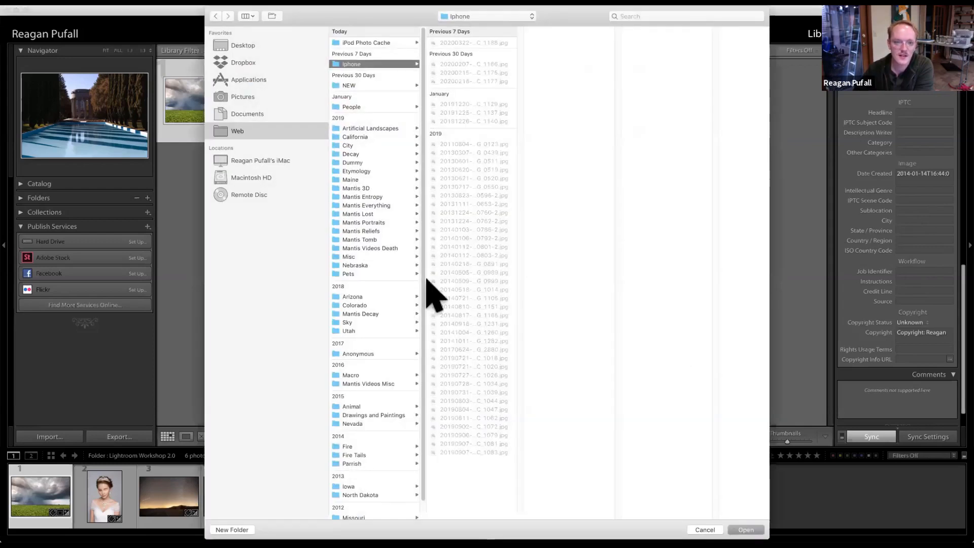